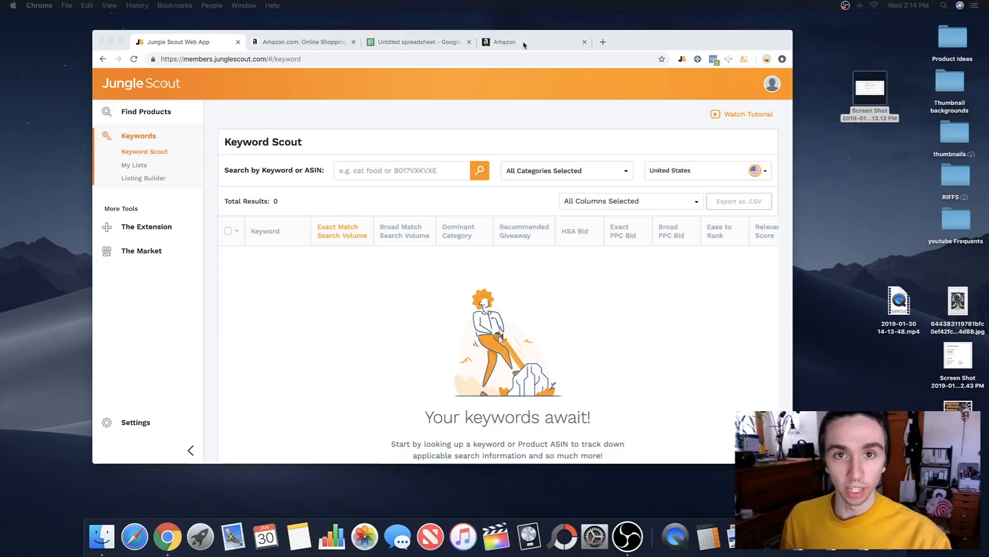
- Switch to Amazon, make the browser window full screen, and search for the suggested term "moon tapestry" after entering "moon"
click(309, 42)
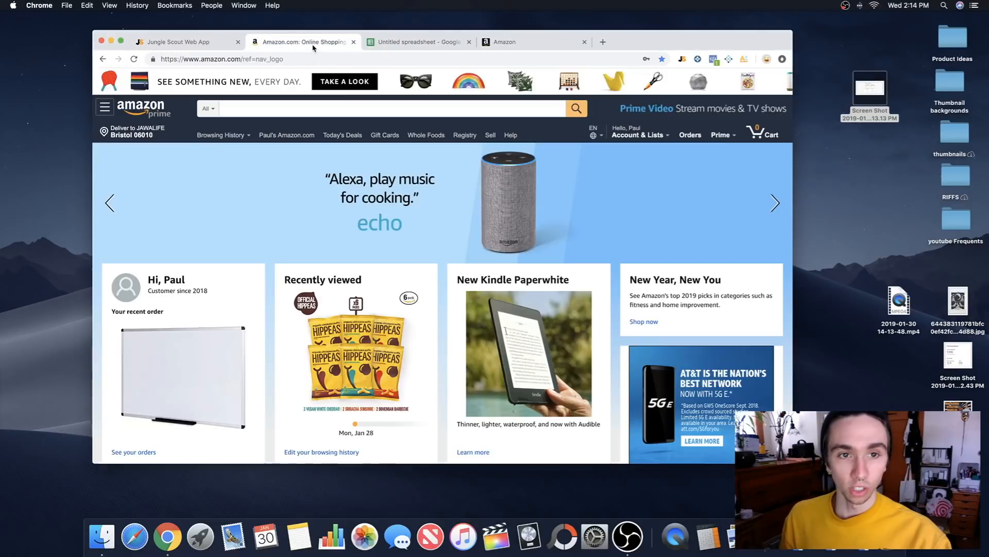
click(363, 110)
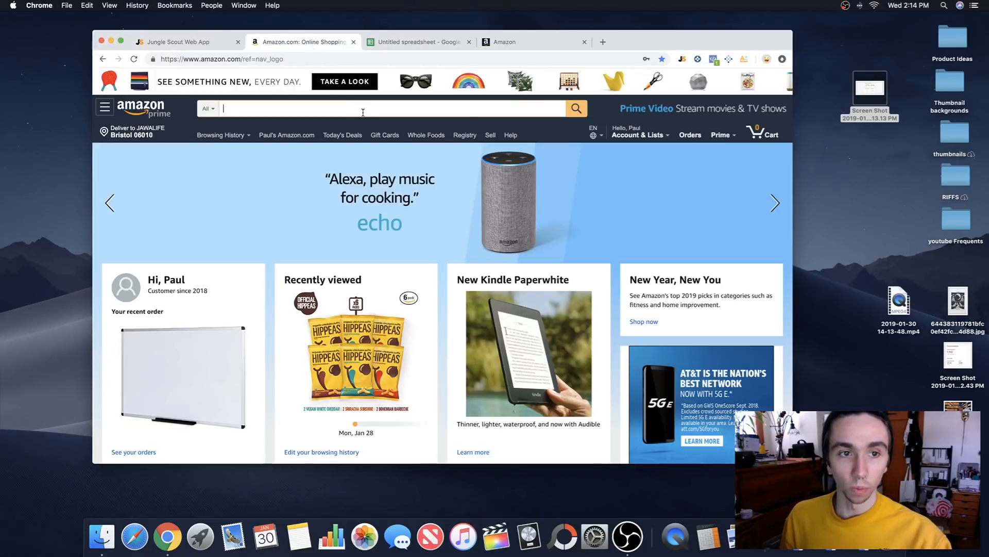
click(121, 40)
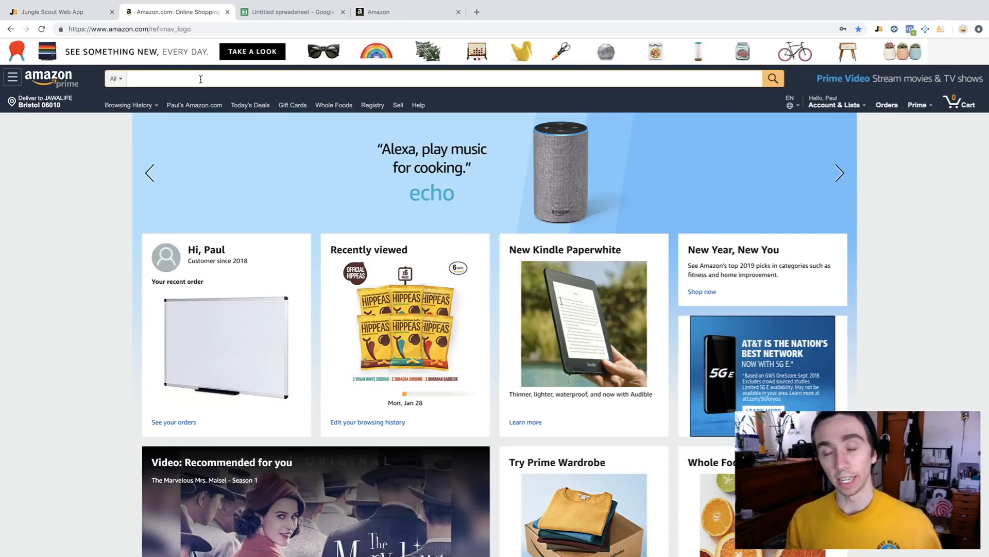
text(moon)
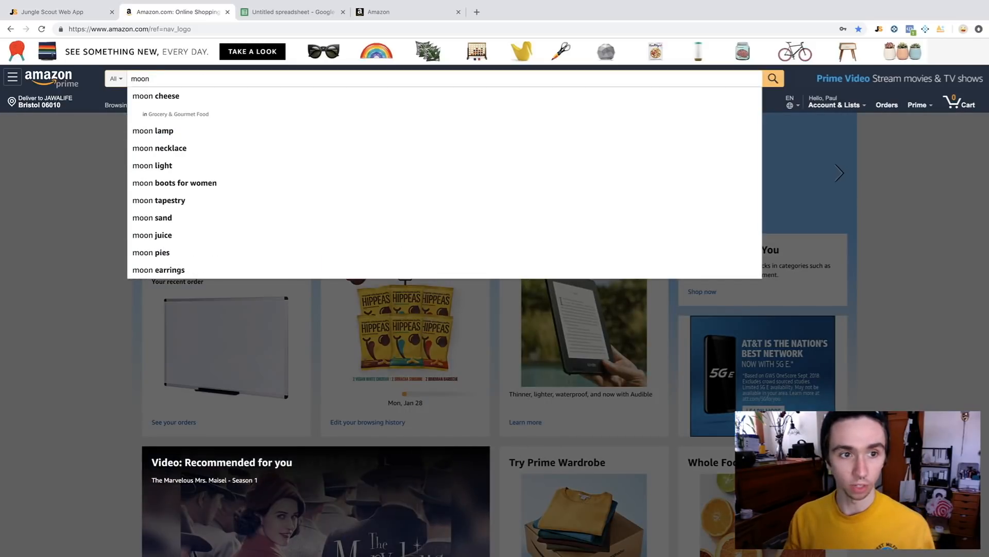
click(165, 200)
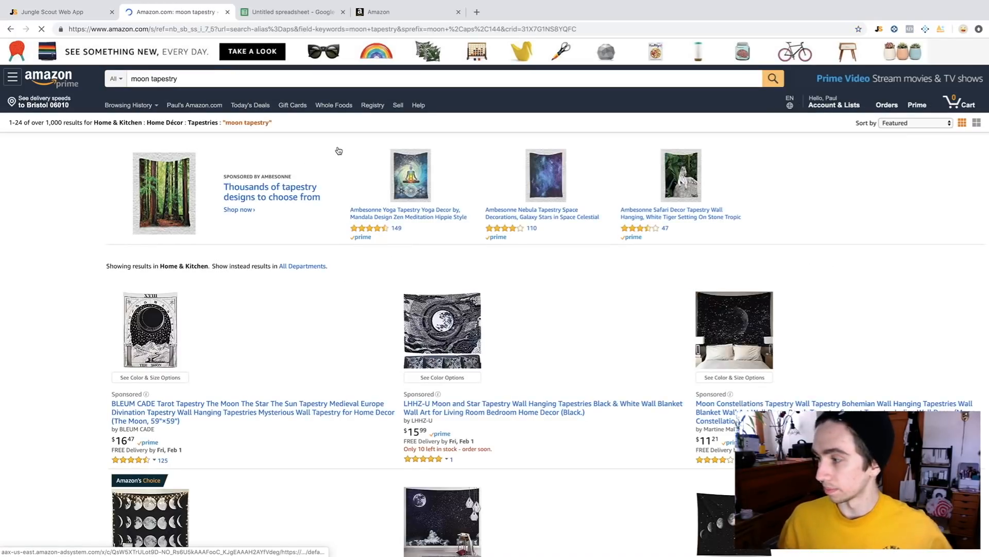
- Run the Jungle Scout extension on the moon tapestry results, examine the products' monthly sales, rank, price and reviews, and close it
scroll(384, 290, down, 2)
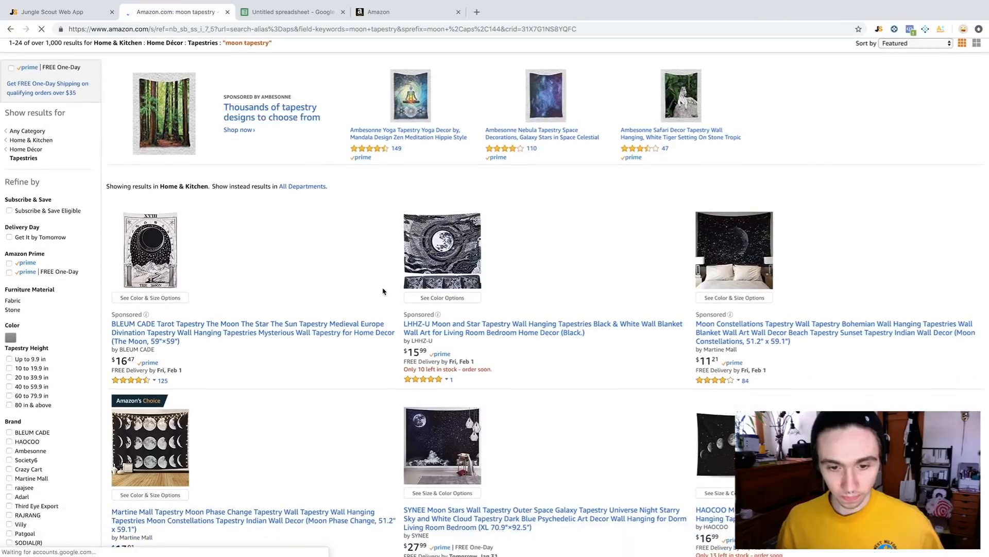
click(879, 29)
scroll(319, 377, down, 2)
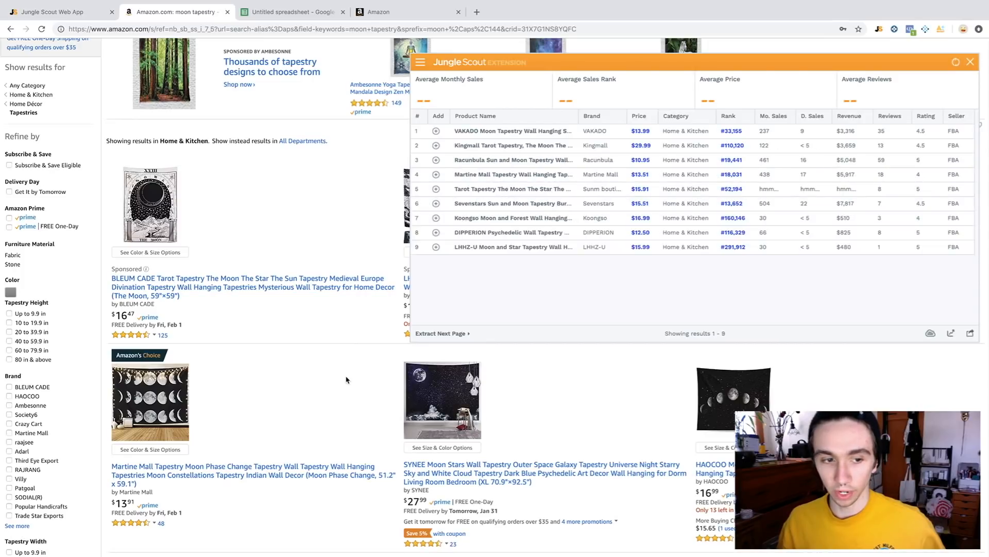
scroll(348, 396, down, 2)
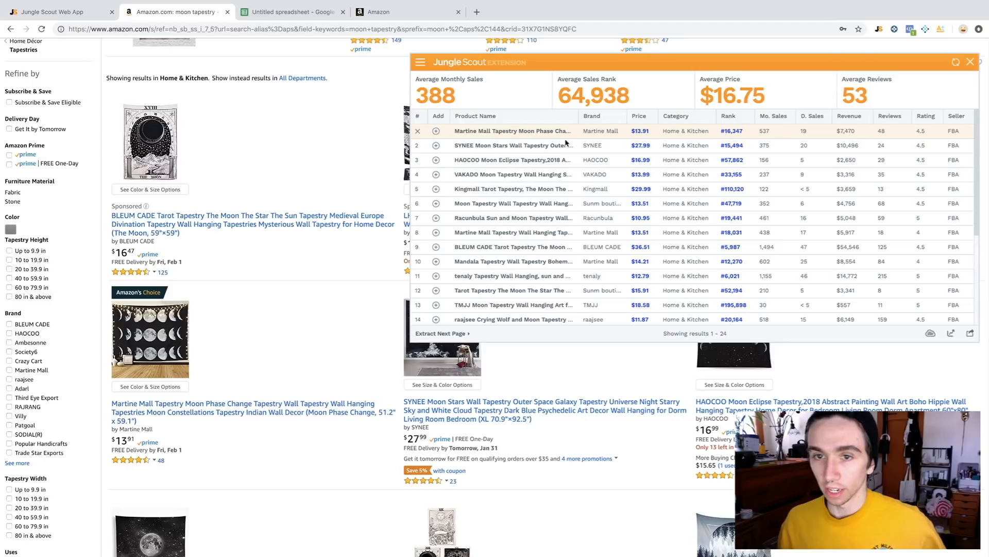
mouse_move(475, 137)
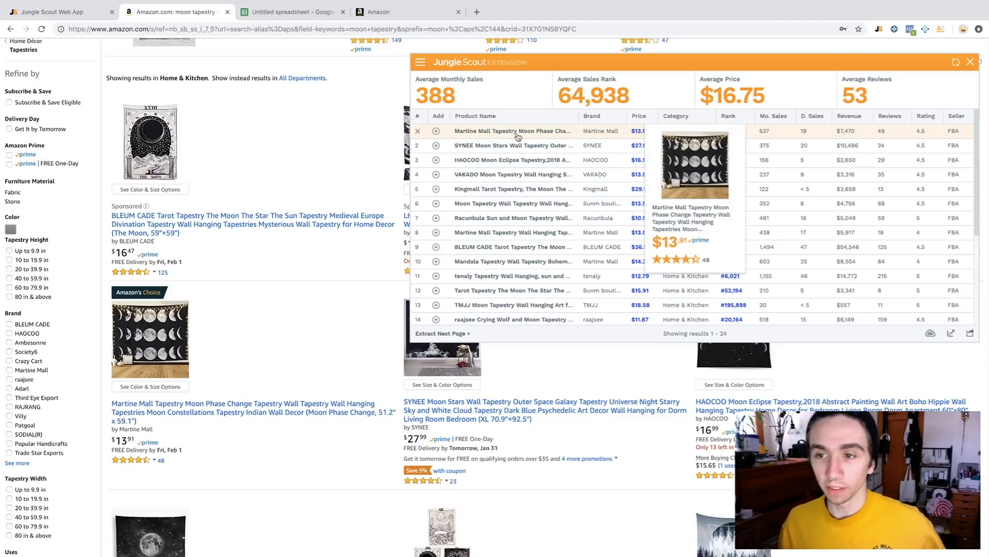
mouse_move(502, 162)
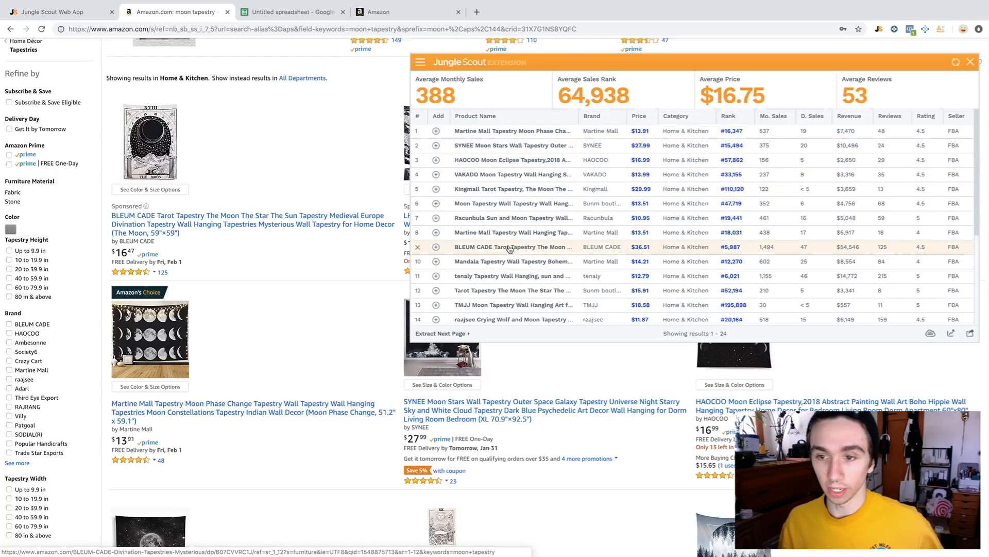
mouse_move(510, 249)
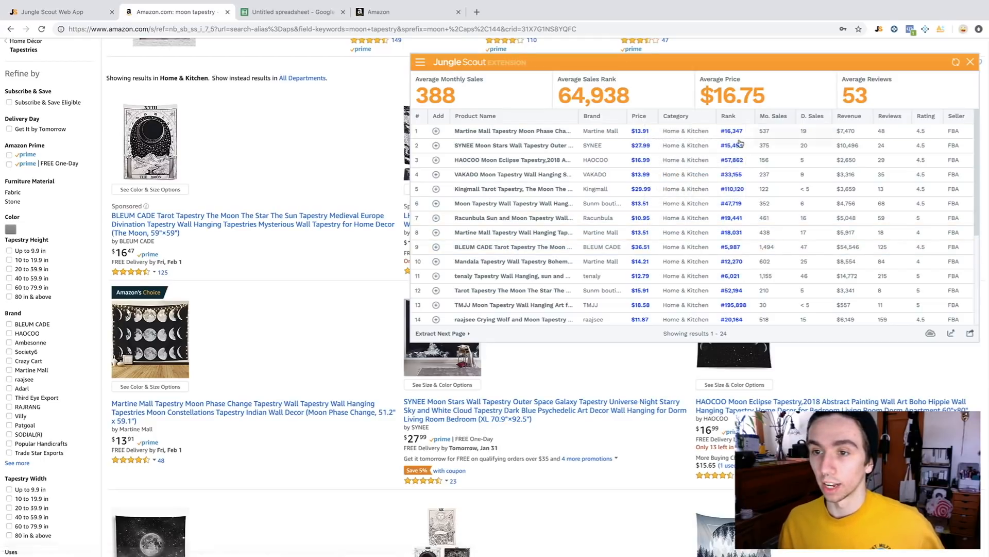
scroll(513, 218, up, 1)
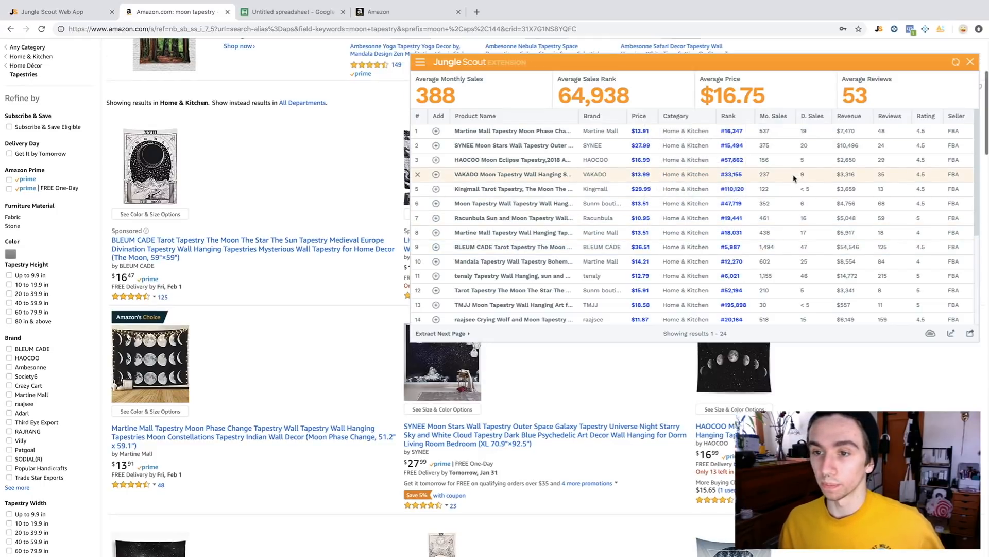
click(971, 64)
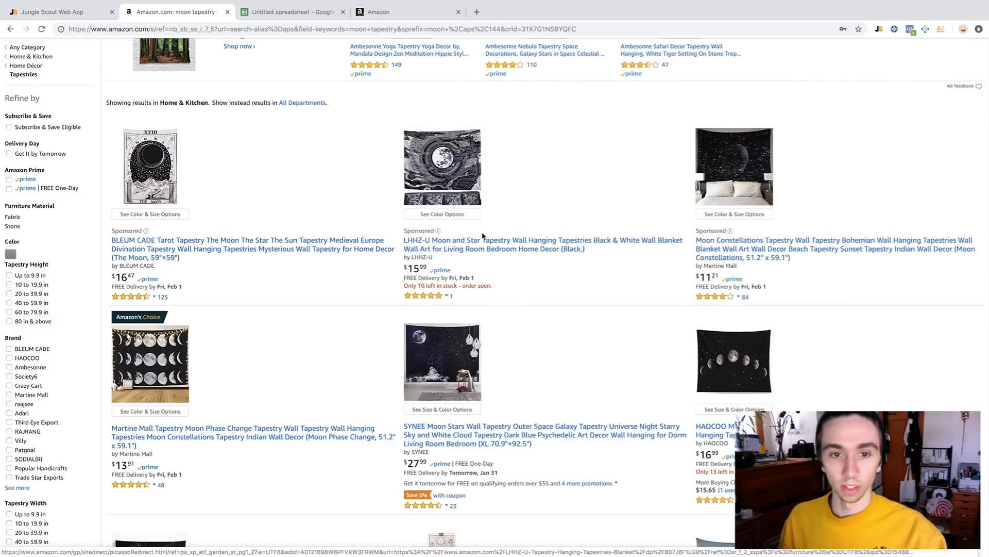
- Look through the moon tapestry search results to compare the listed designs, prices and review counts
scroll(482, 229, up, 4)
scroll(485, 243, down, 8)
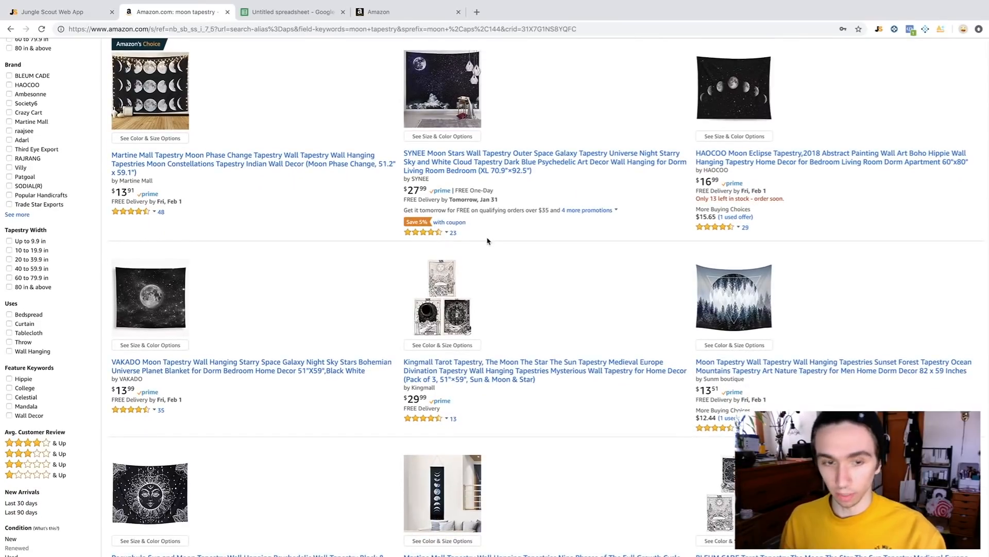
scroll(488, 240, down, 4)
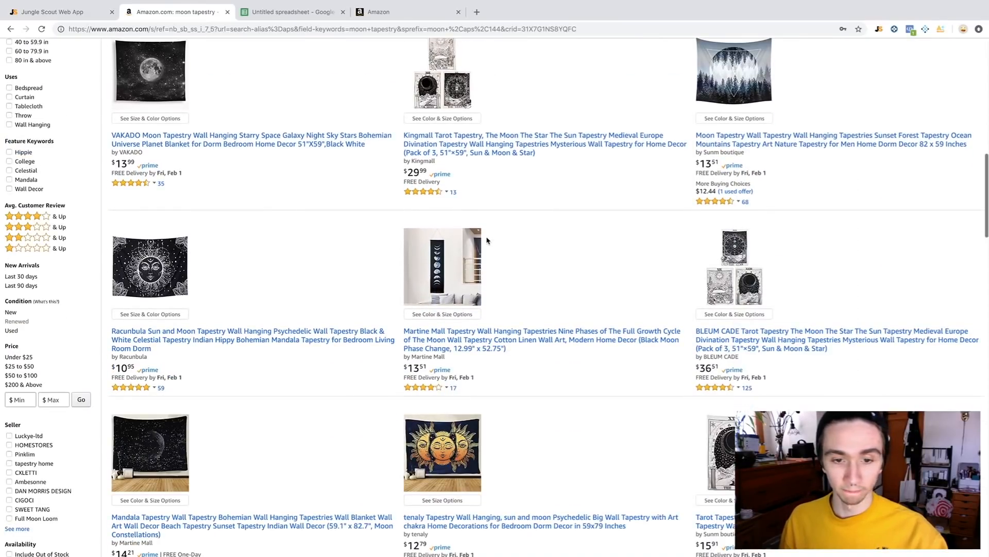
scroll(487, 240, down, 3)
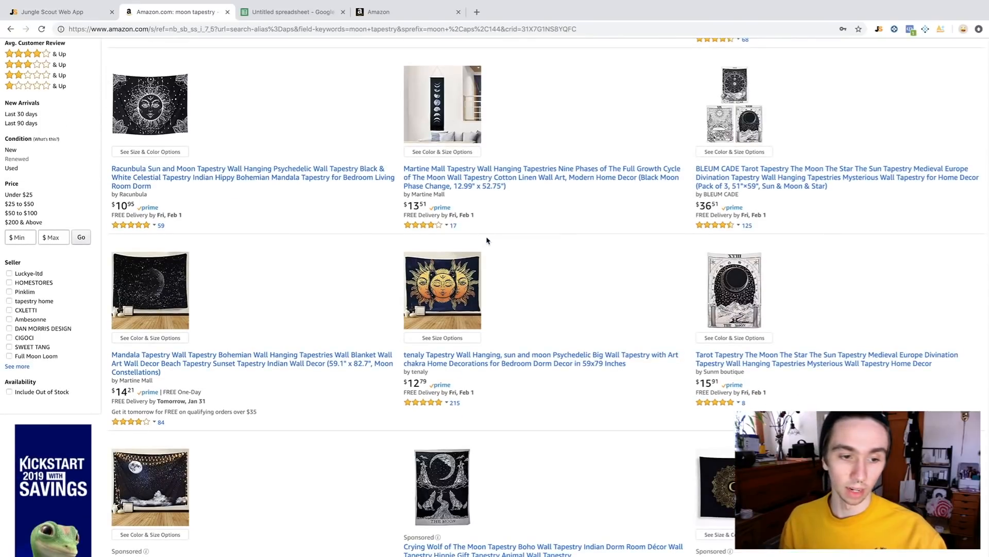
scroll(487, 241, down, 4)
scroll(488, 240, up, 12)
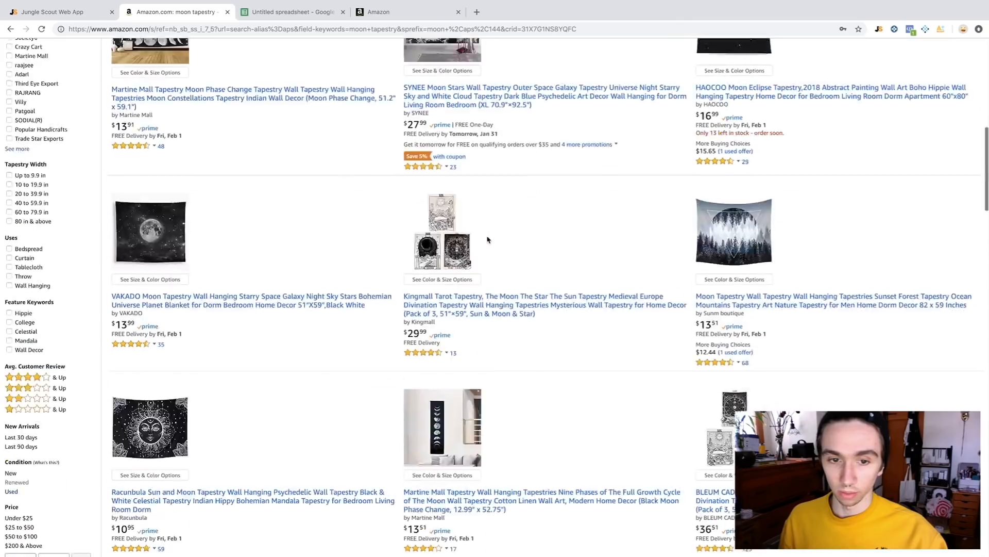
scroll(487, 239, up, 7)
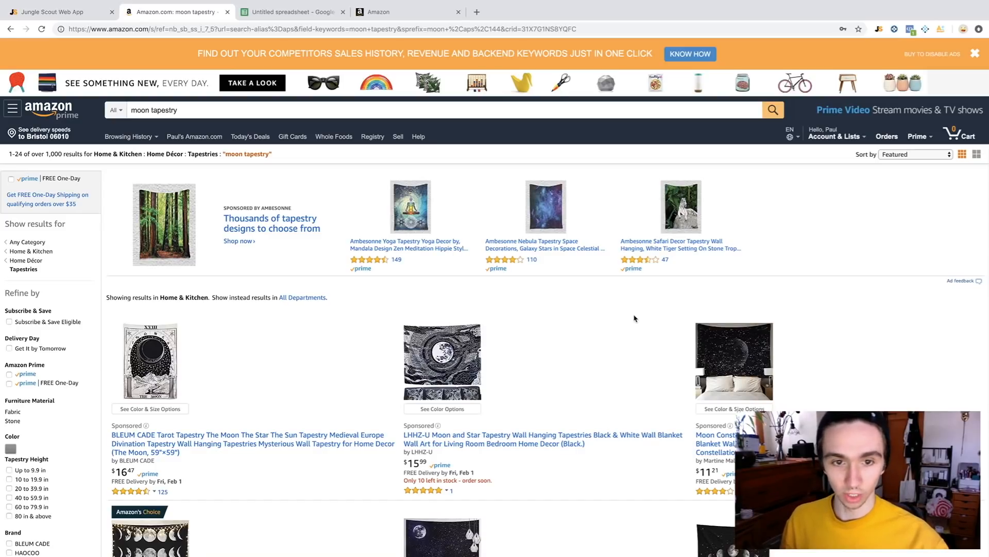
scroll(358, 313, down, 3)
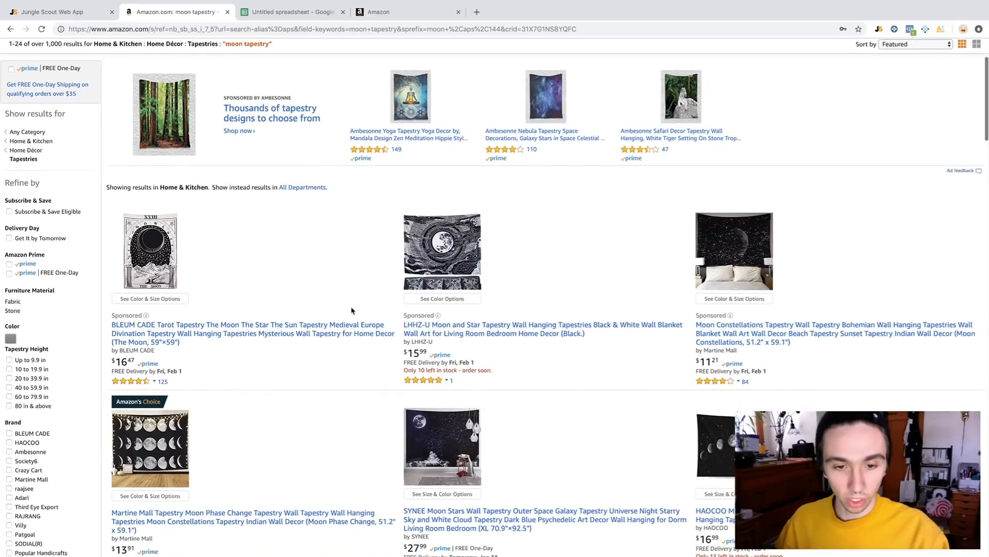
scroll(349, 304, up, 1)
scroll(350, 303, up, 2)
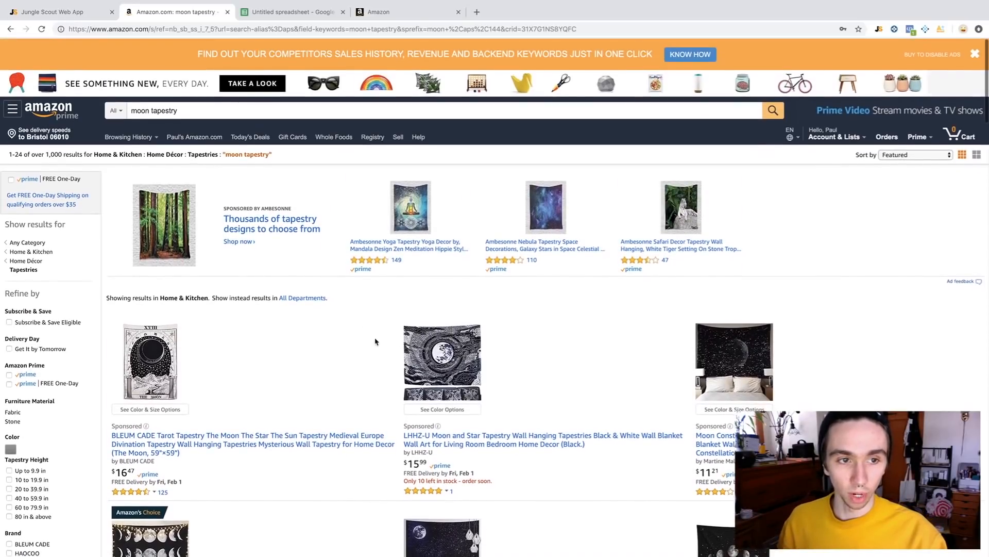
- Switch to the Jungle Scout web app and search Keyword Scout for "moon tapestry"
drag(189, 109, 88, 105)
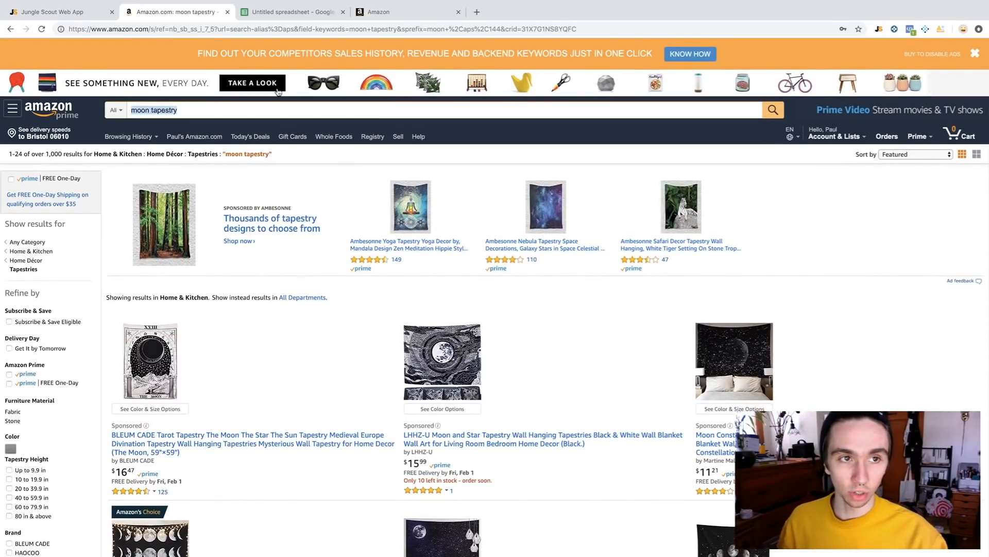
click(62, 10)
click(278, 141)
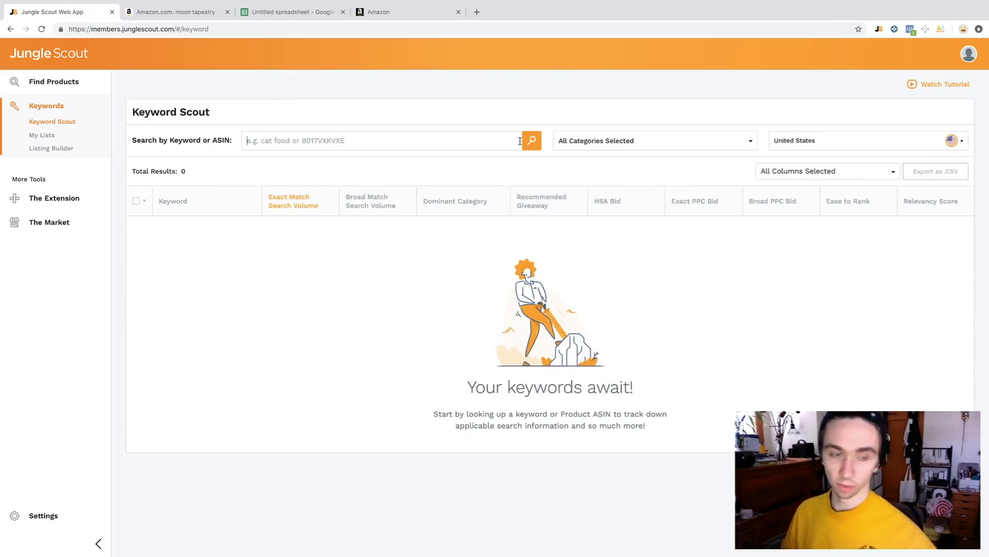
text(moon tapestry)
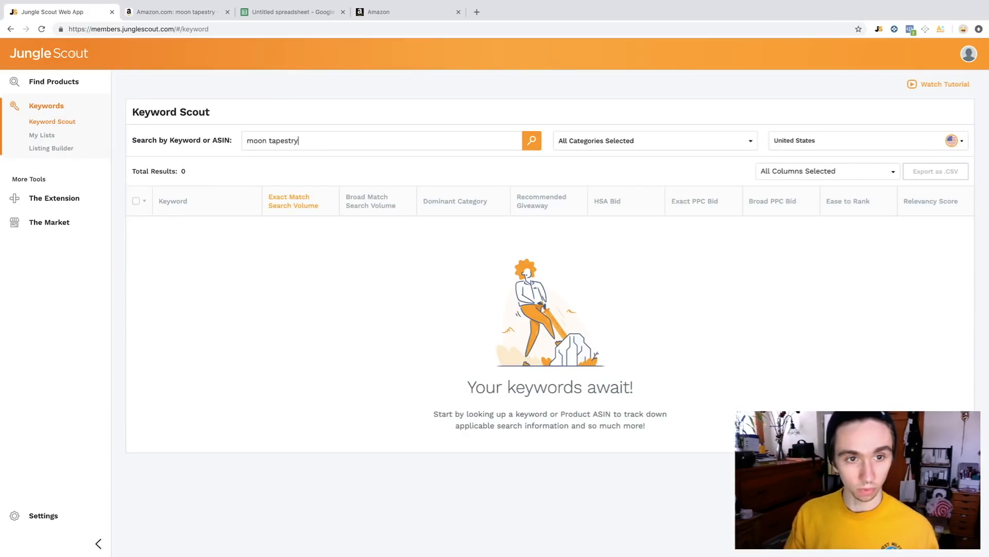
key(Return)
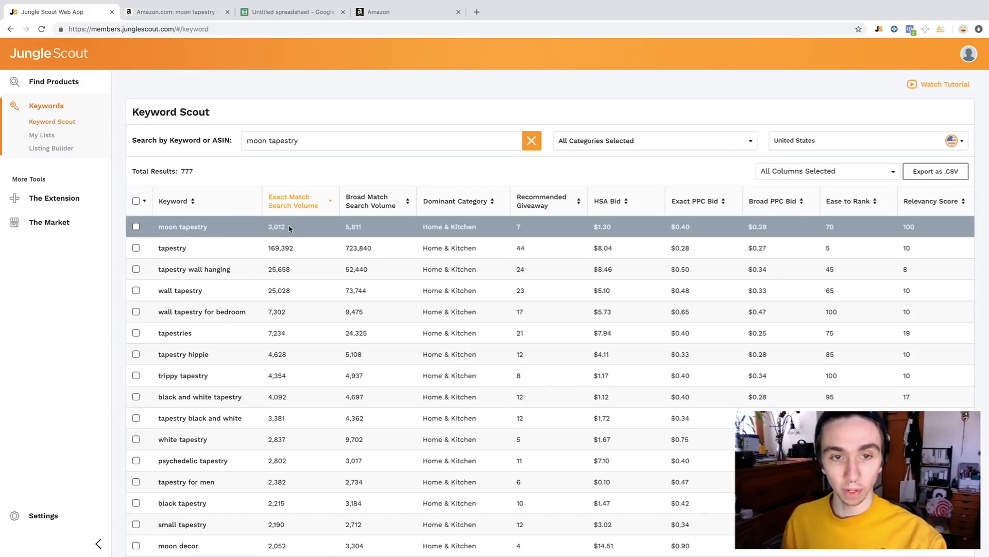
- Examine the search volume for "moon tapestry" and the related keywords such as "tapestry hippie" near the start of the list
drag(131, 115, 236, 117)
click(235, 117)
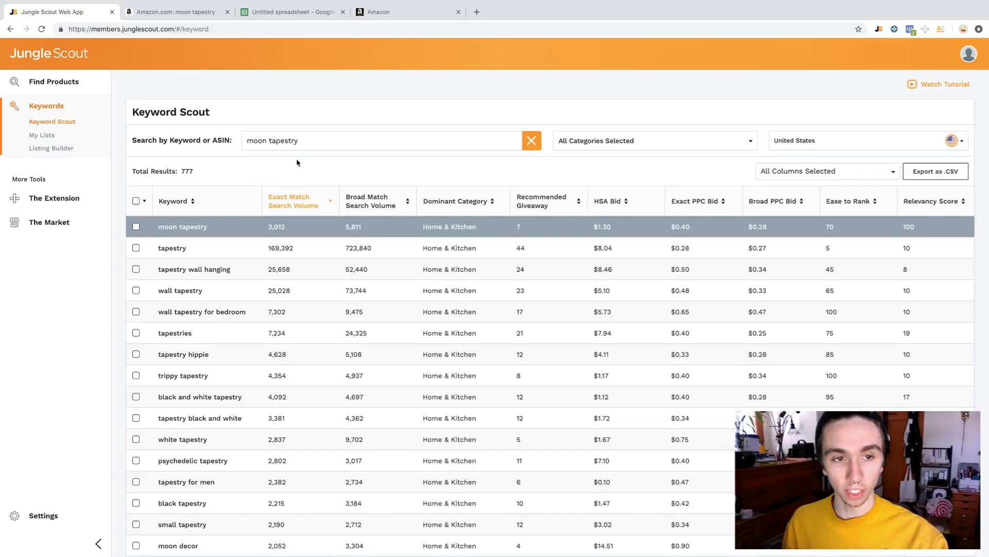
drag(313, 137, 220, 150)
click(354, 142)
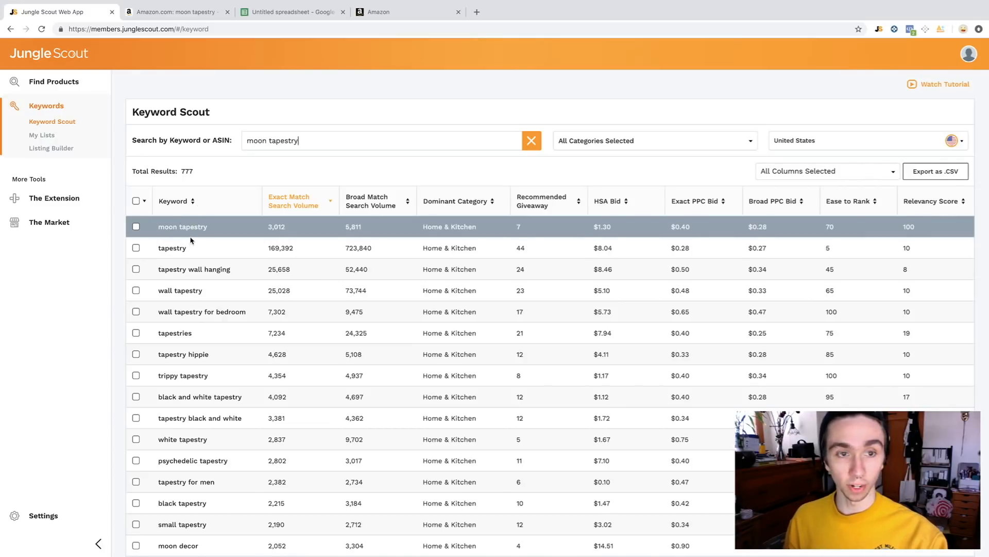
triple_click(303, 144)
click(327, 145)
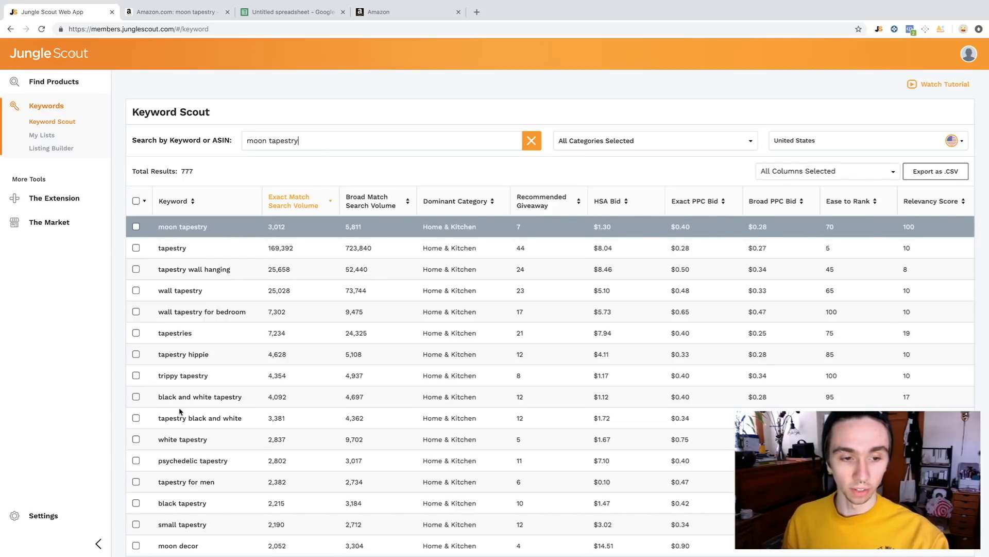
drag(215, 355, 156, 355)
click(220, 361)
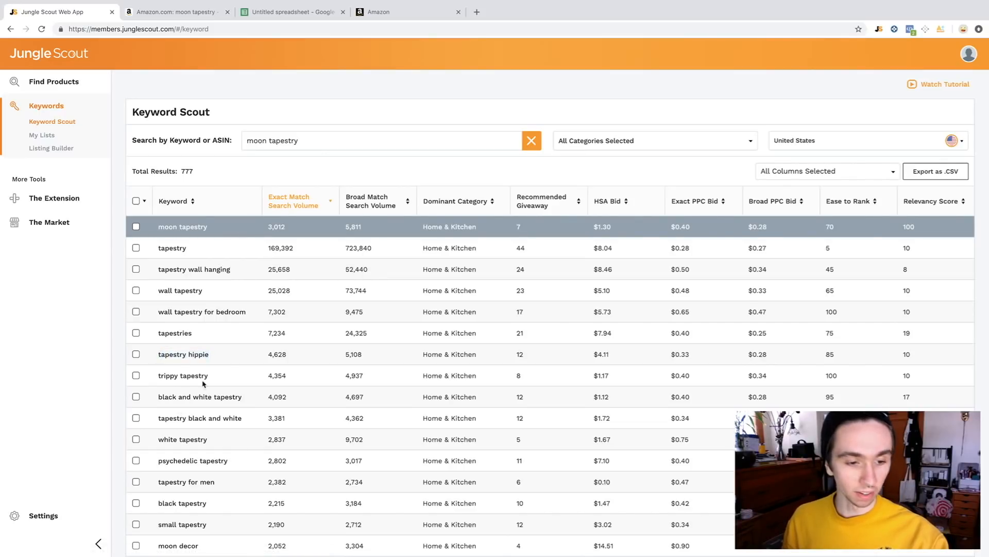
- Look through the higher-volume keywords related to "moon tapestry", such as "hippie tapestry", "space tapestry" and "moon phases wall art"
scroll(251, 465, down, 1)
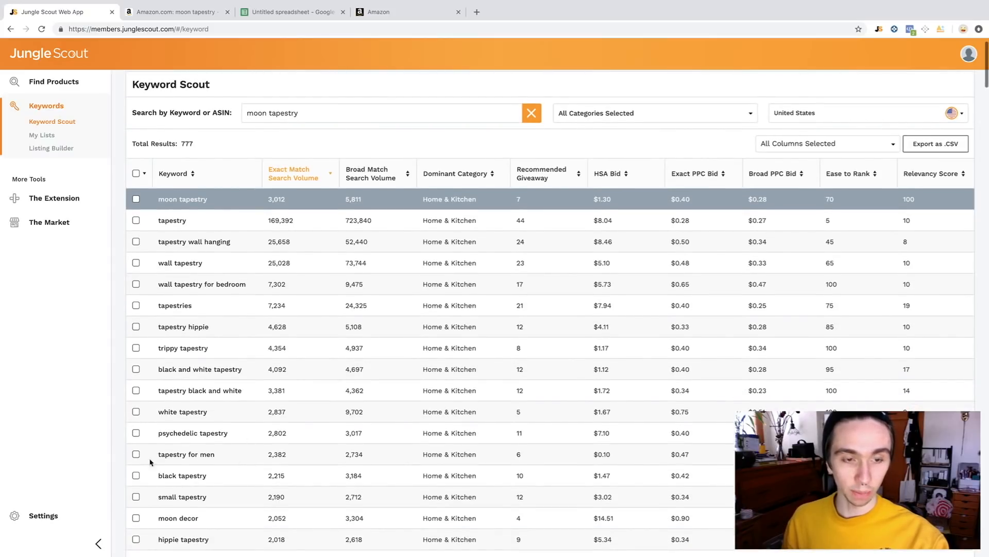
drag(302, 113, 242, 112)
scroll(247, 335, down, 3)
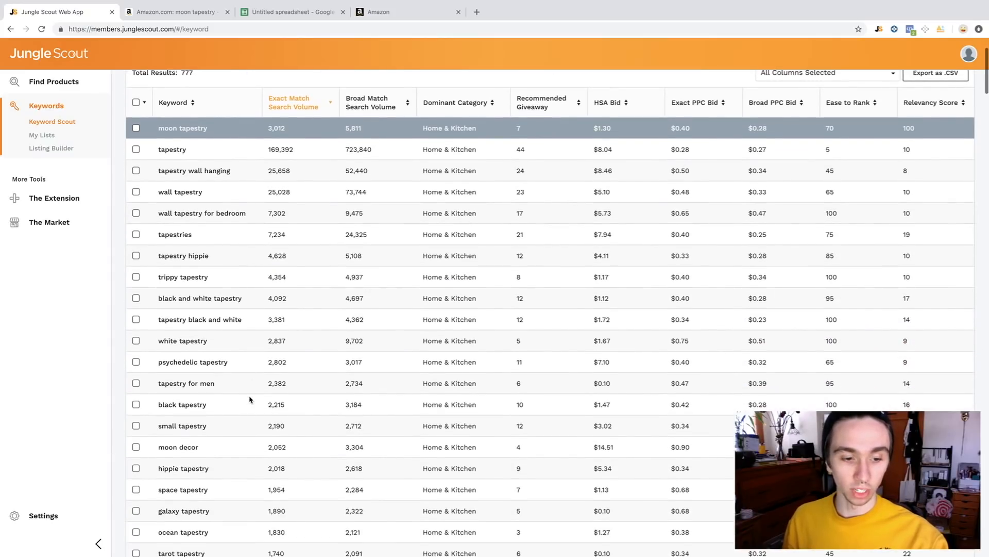
scroll(201, 435, down, 3)
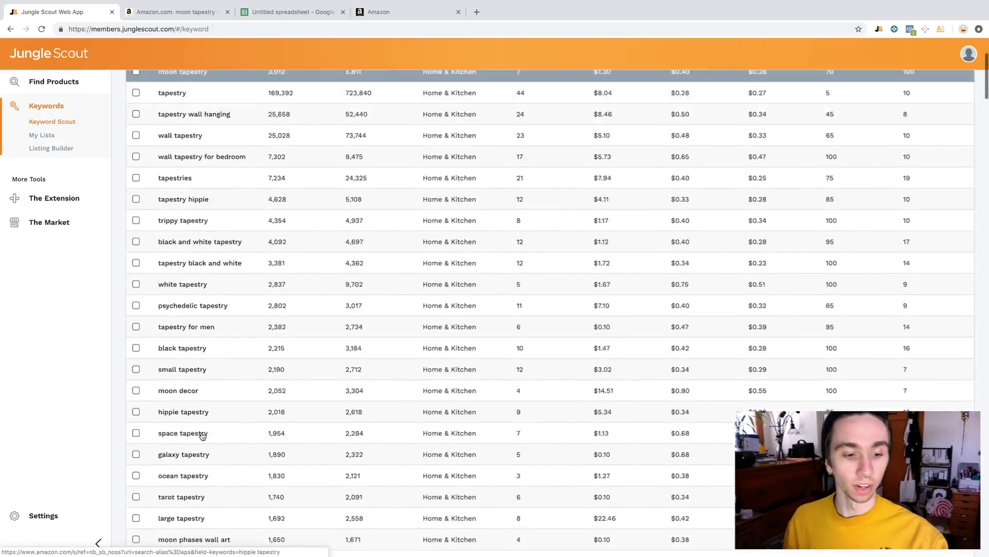
scroll(201, 375, down, 2)
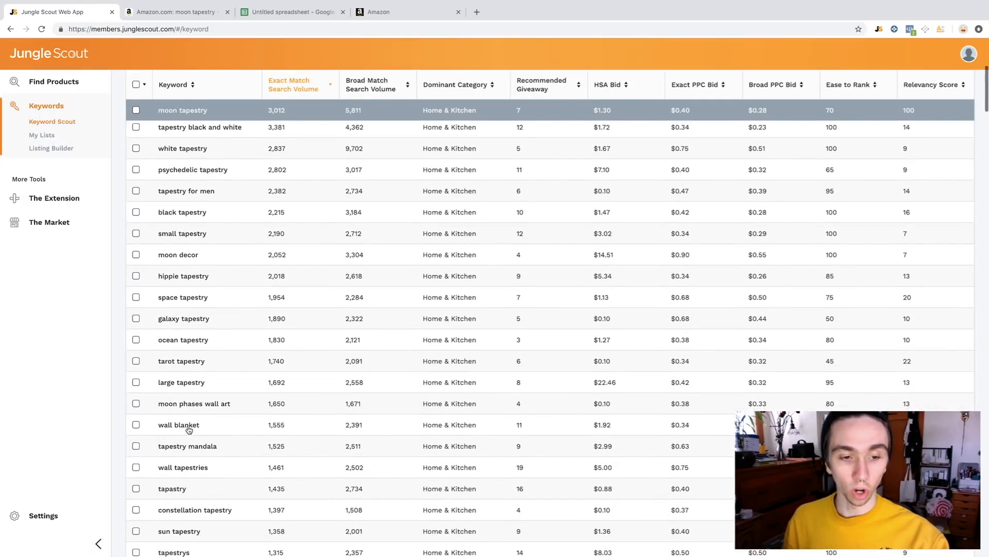
scroll(198, 438, up, 10)
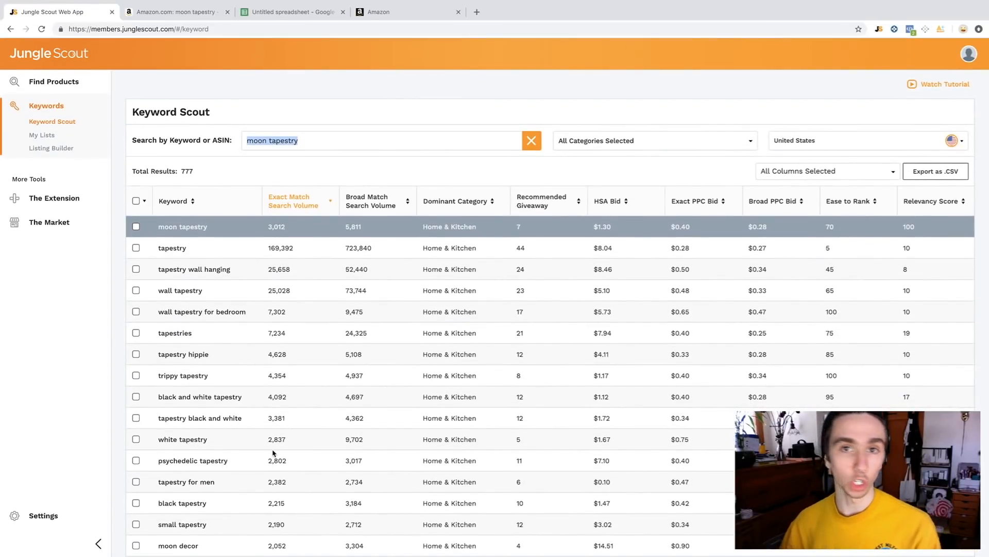
scroll(266, 394, down, 1)
scroll(265, 394, up, 1)
click(196, 172)
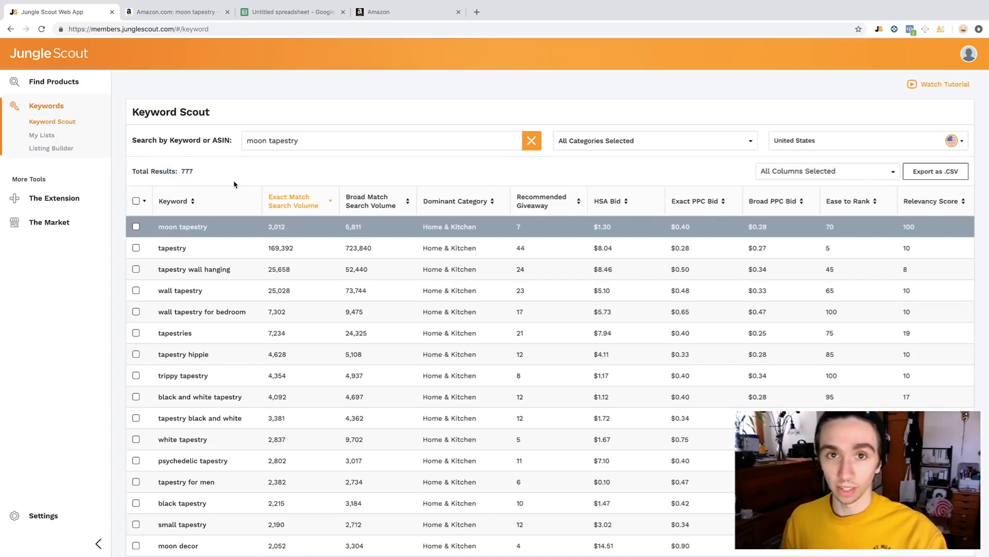
- Scan the keyword list down to the low-volume terms and examine the Exact PPC Bid for "moon tapestry"
scroll(222, 300, down, 1)
scroll(222, 297, down, 10)
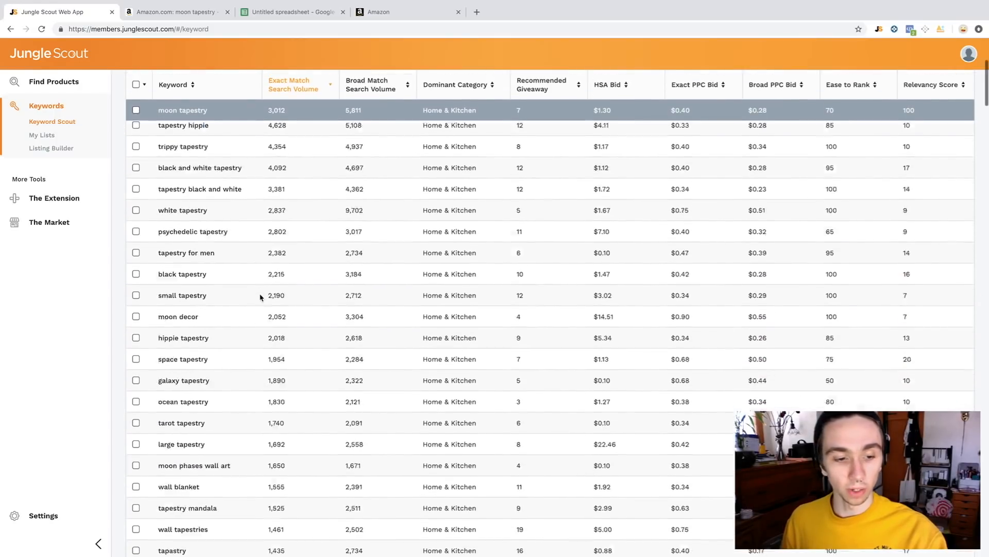
scroll(260, 299, down, 20)
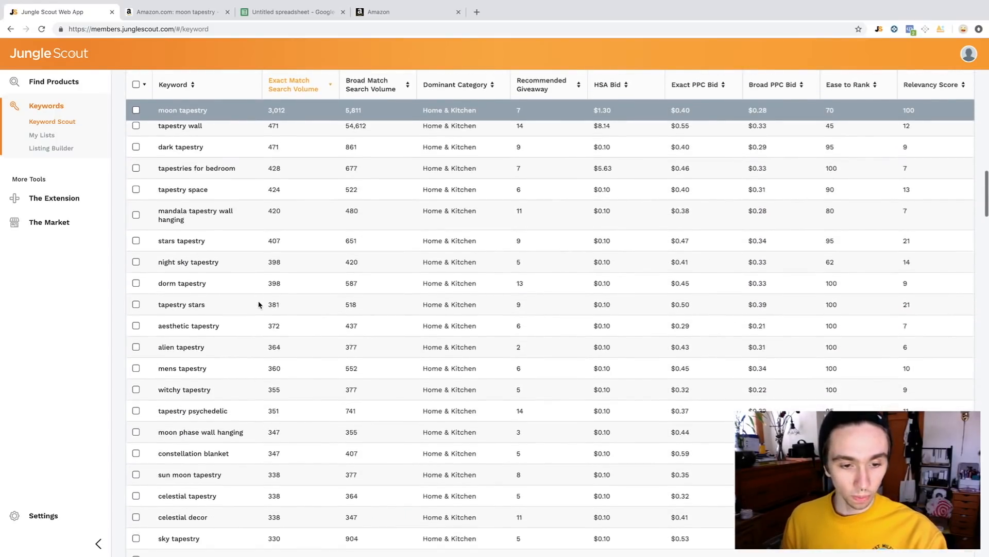
scroll(258, 308, up, 20)
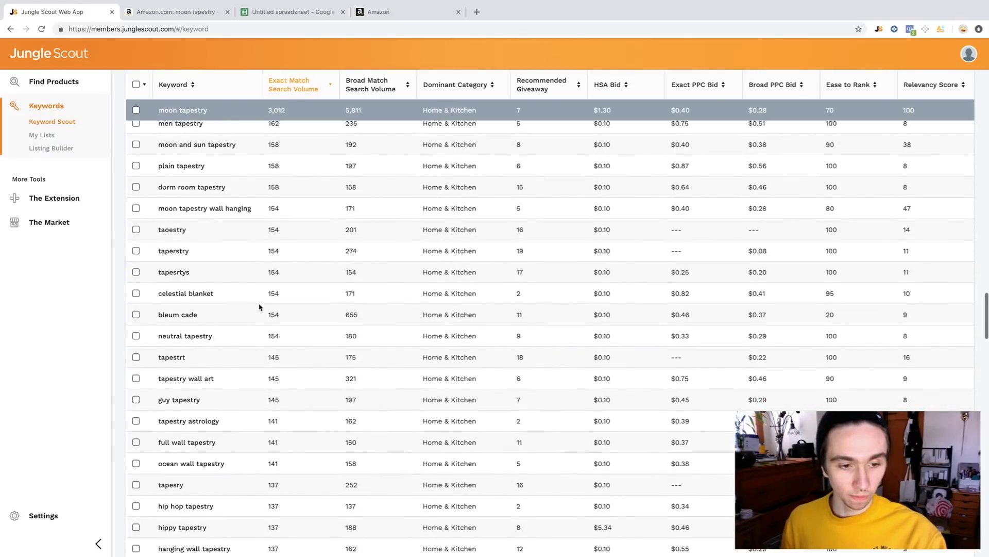
scroll(252, 299, down, 1)
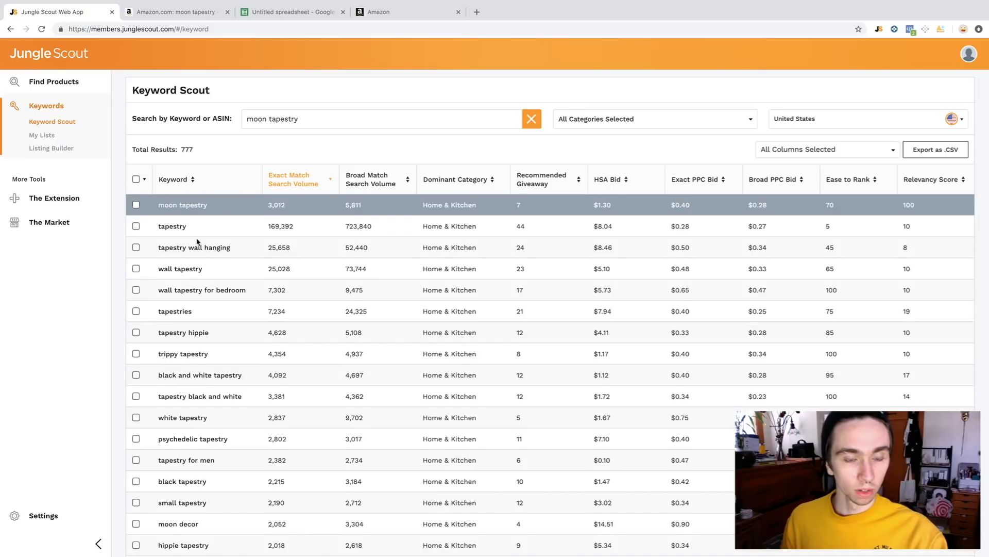
scroll(196, 247, down, 1)
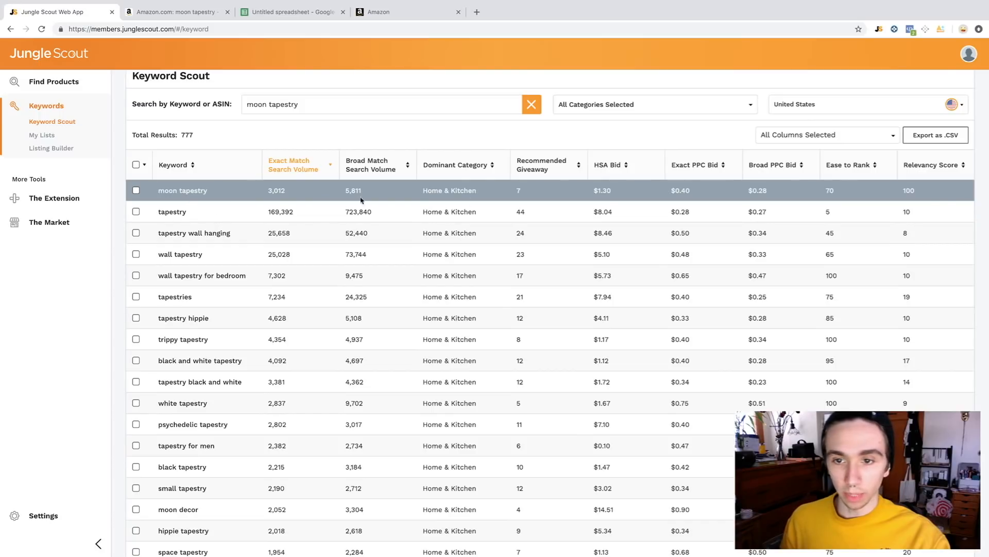
drag(668, 190, 710, 193)
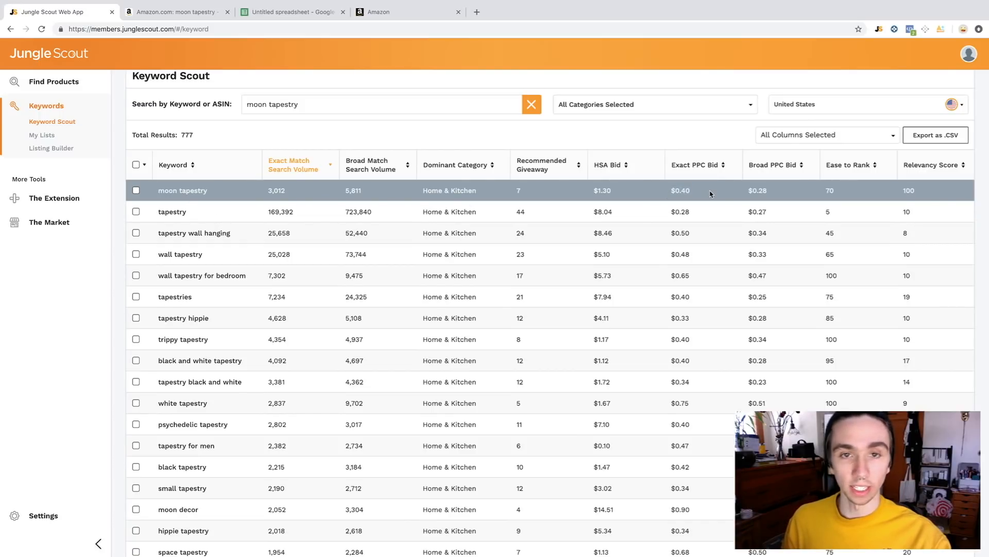
mouse_move(704, 168)
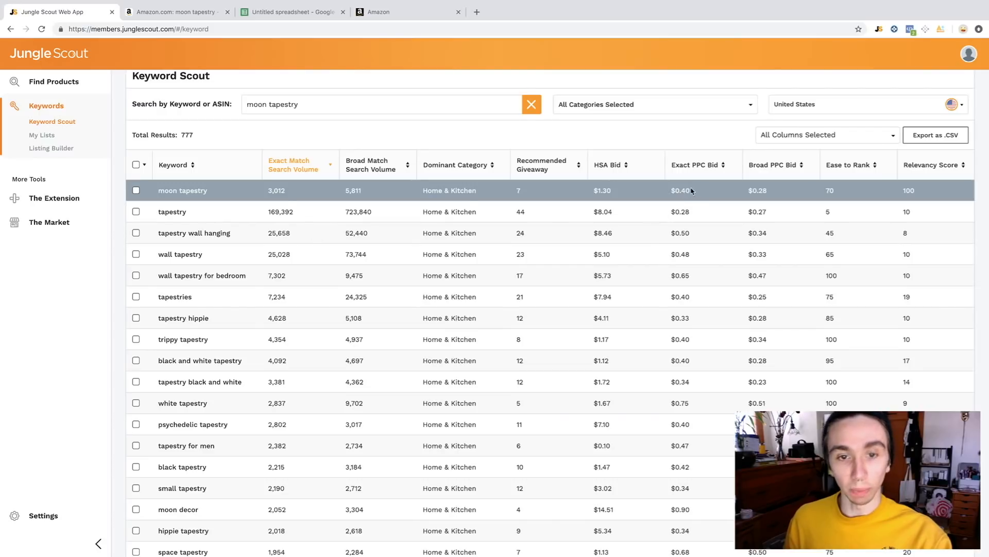
- Export the Keyword Scout results for "moon tapestry" as a CSV file
click(939, 140)
scroll(894, 228, up, 1)
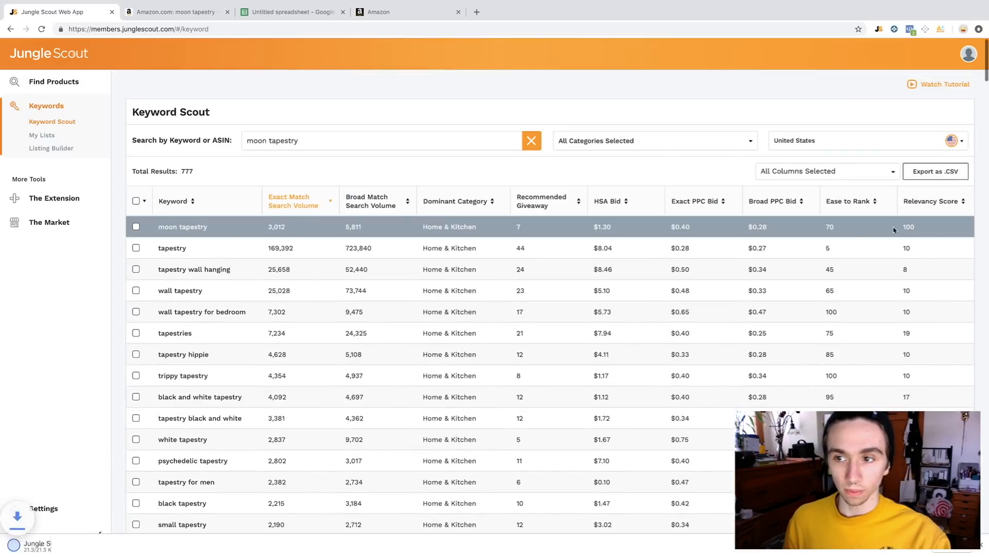
mouse_move(69, 555)
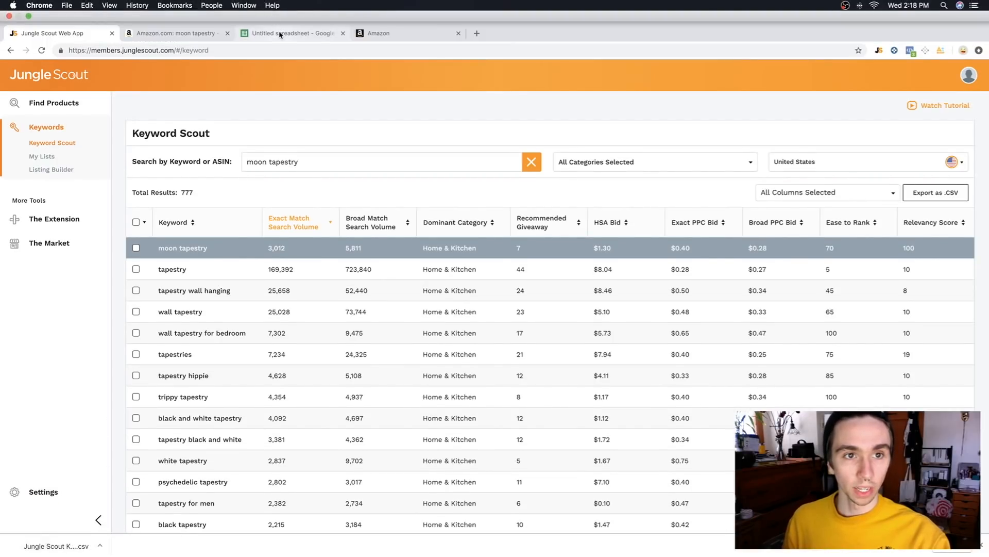
- Switch to the blank Google Sheets spreadsheet and rename it "PPC KEYWORD MASTERLIST"
click(280, 35)
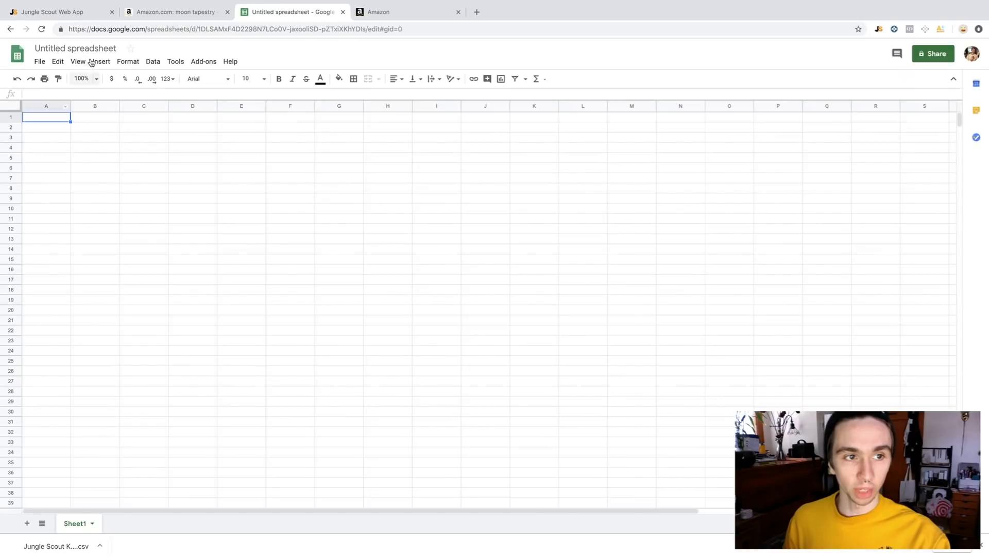
click(112, 48)
drag(116, 49, 1, 51)
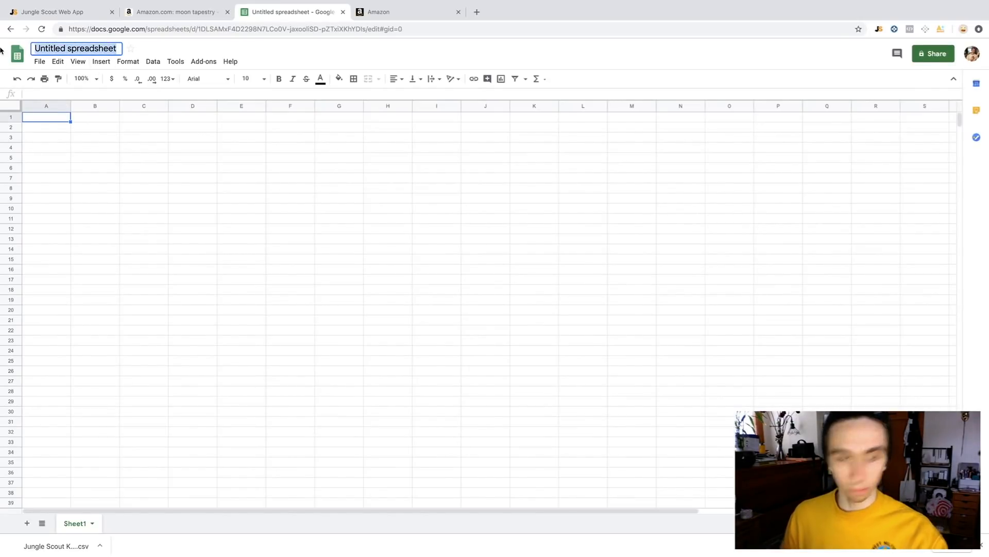
text(PPC K)
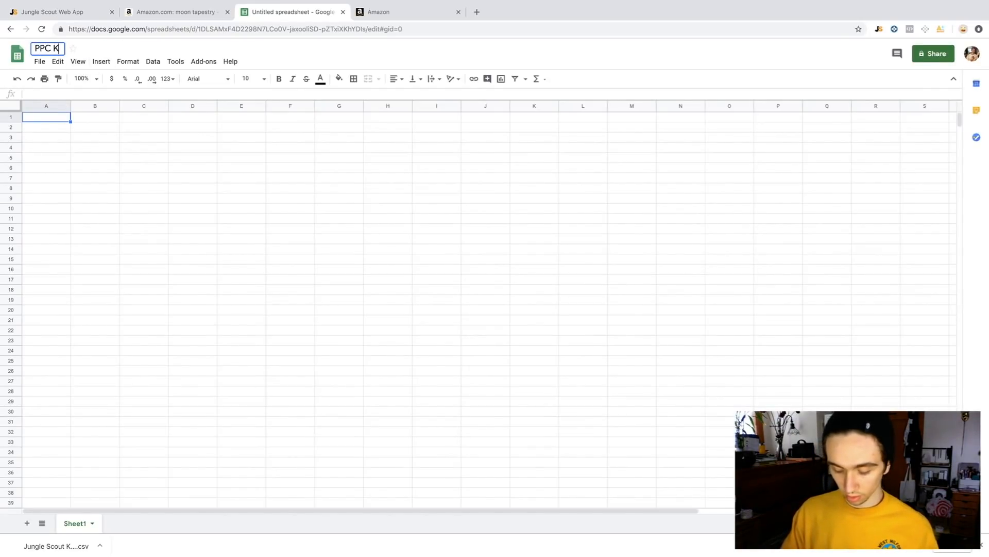
text(EYWORD MAS)
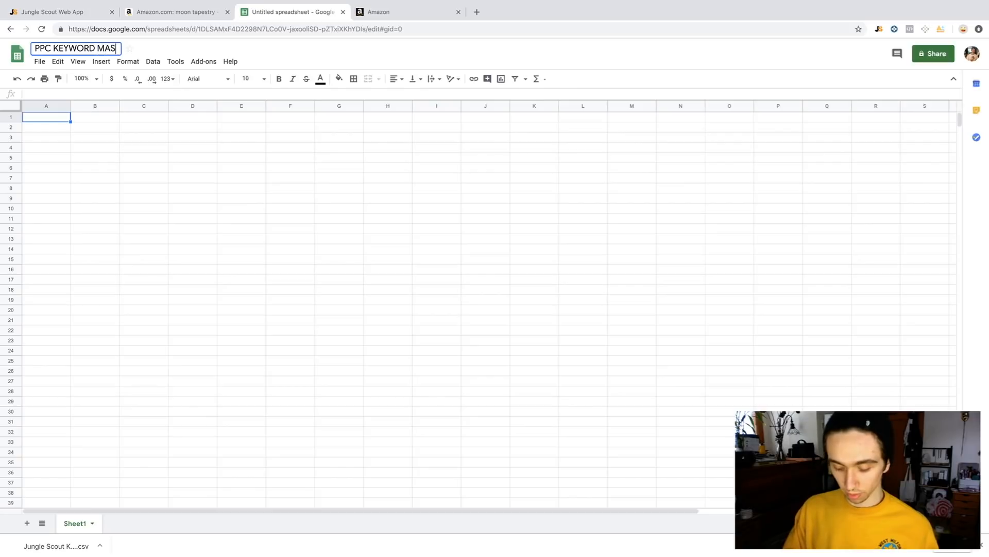
text(TERLIST)
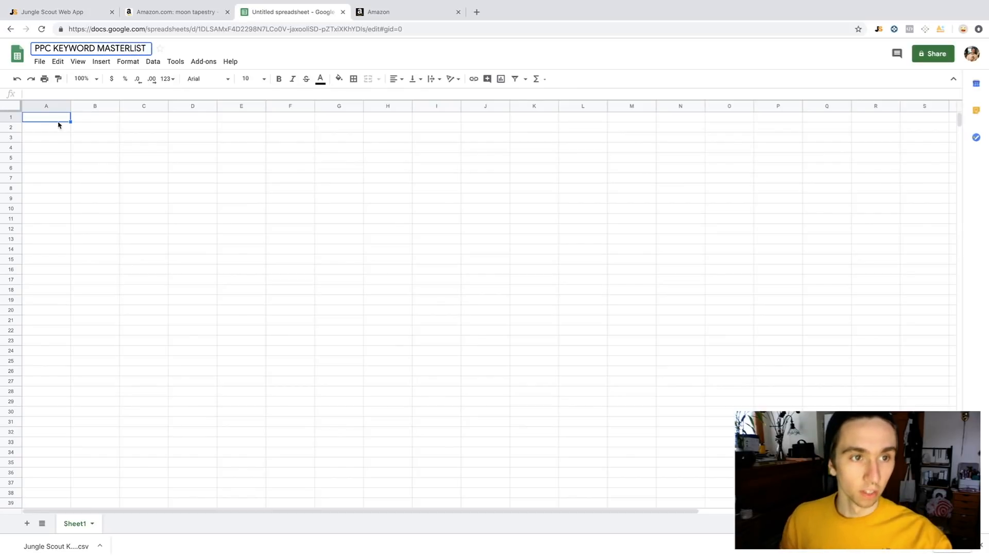
click(64, 121)
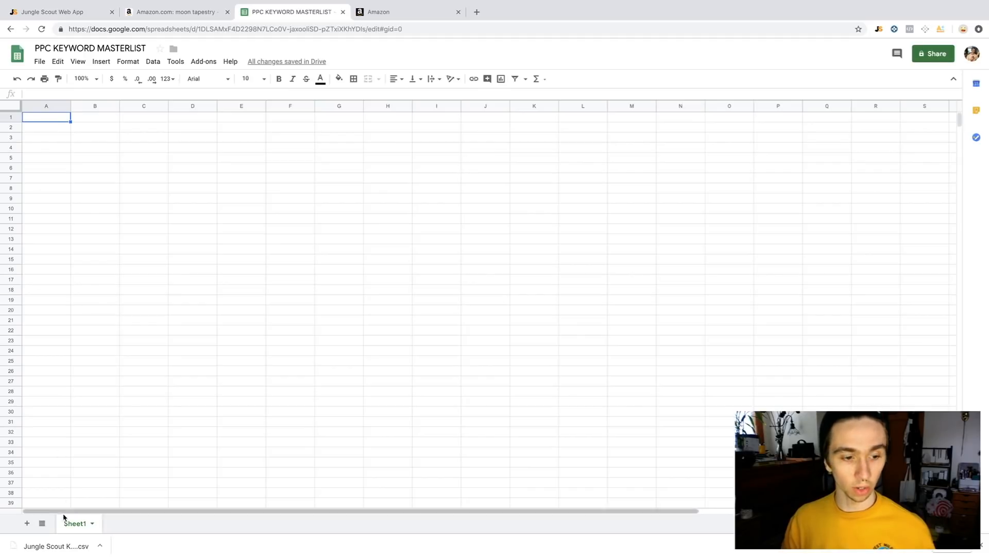
- Upload the downloaded Jungle Scout keyword CSV and open it as a new Google Sheets spreadsheet
click(40, 61)
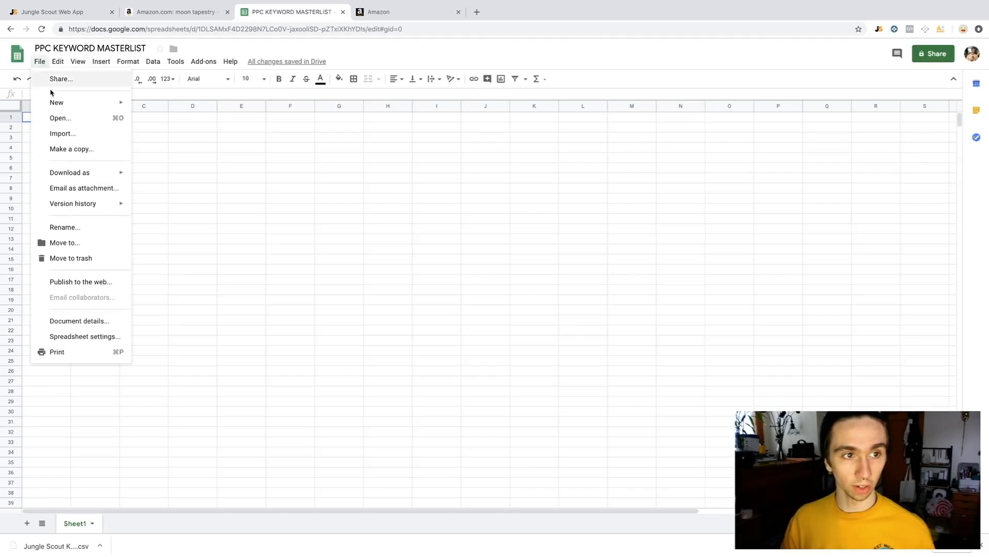
click(56, 117)
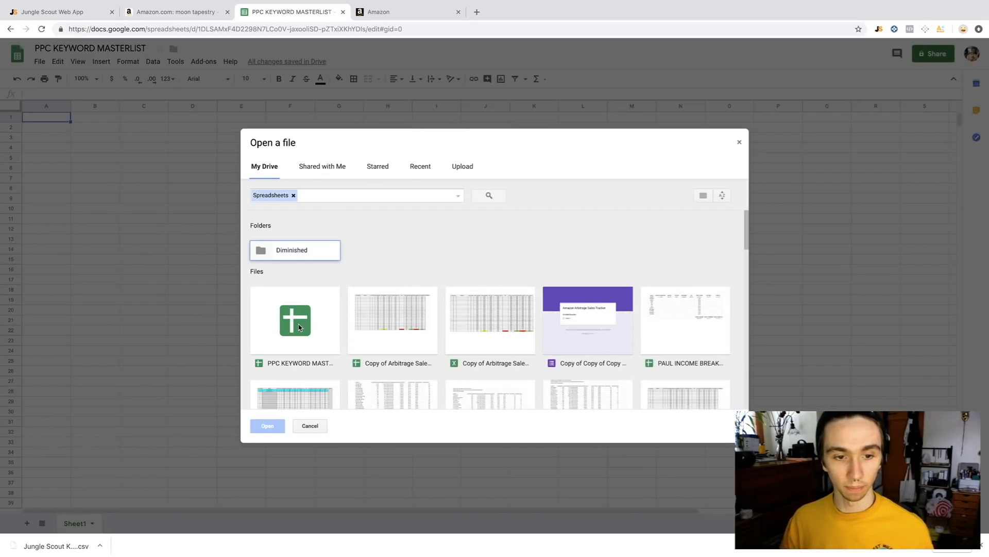
click(462, 167)
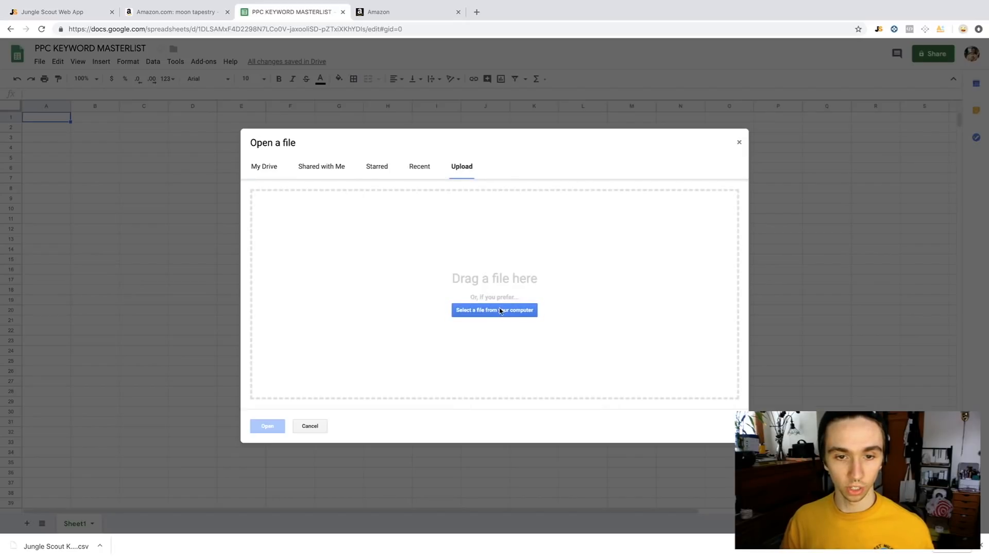
click(495, 310)
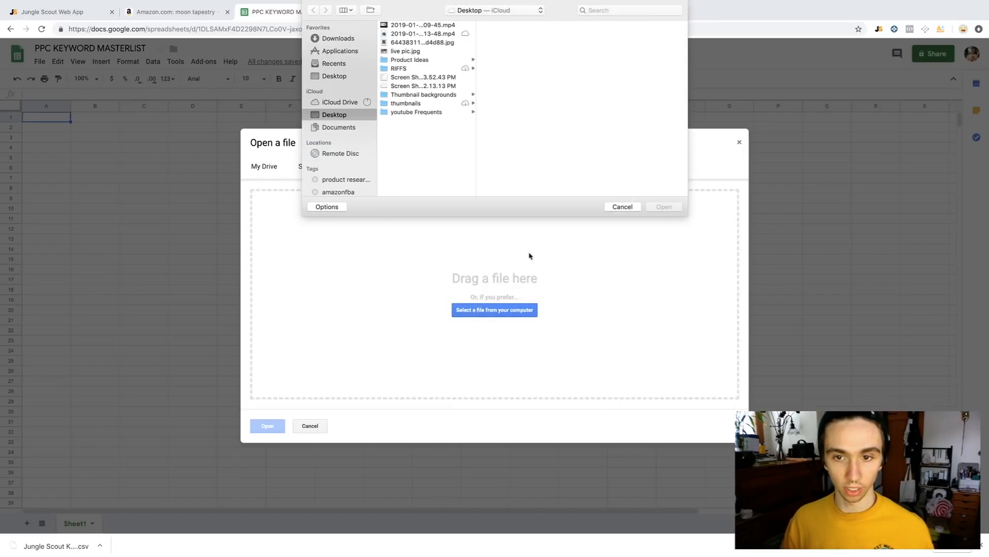
click(623, 207)
drag(36, 545, 392, 321)
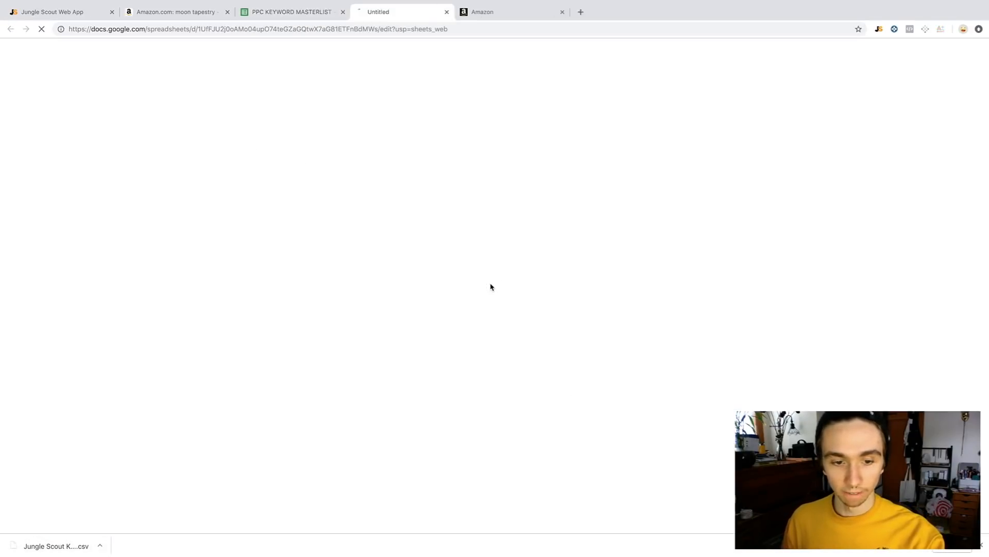
- Close the empty PPC KEYWORD MASTERLIST spreadsheet and rename the imported keyword export "PPC MASTERLIST"
click(326, 16)
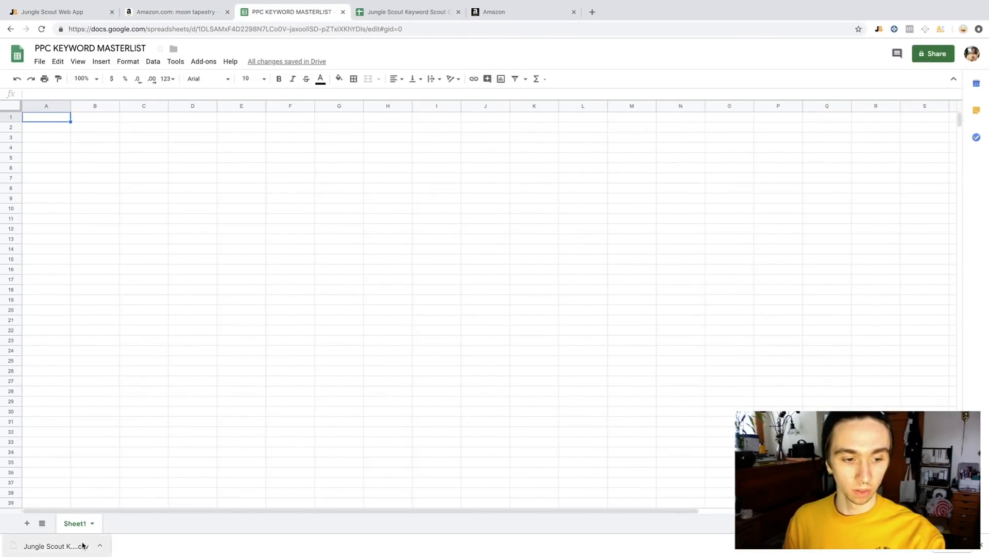
click(343, 12)
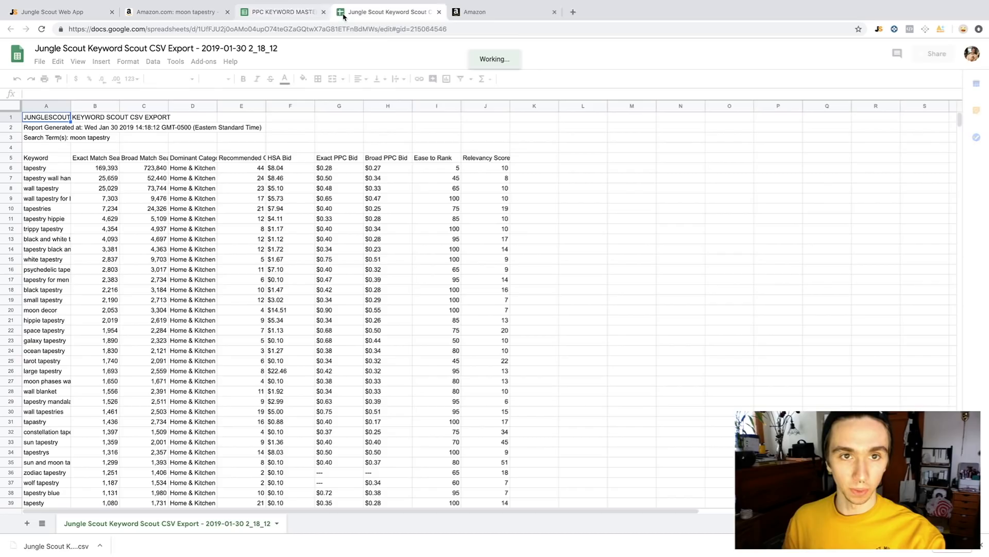
click(34, 47)
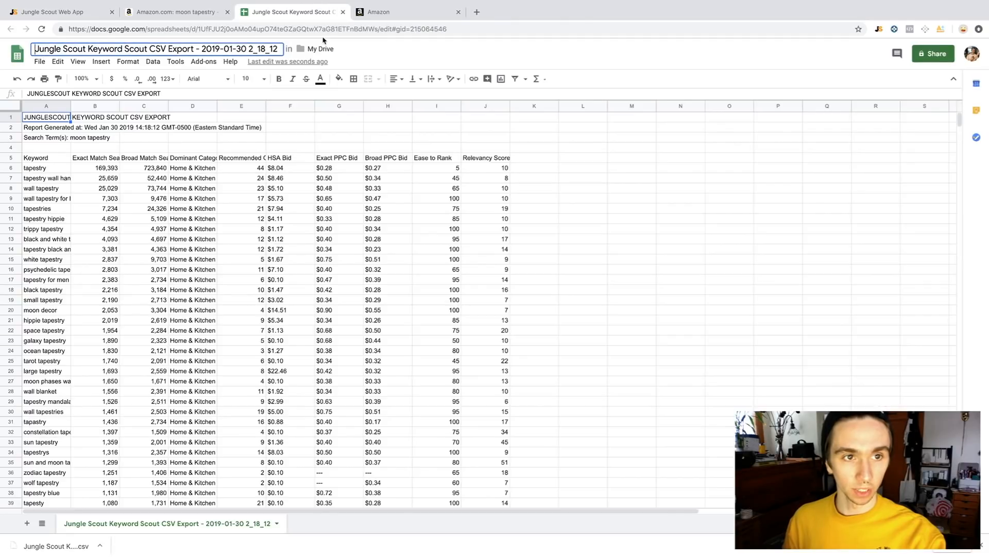
text(PP)
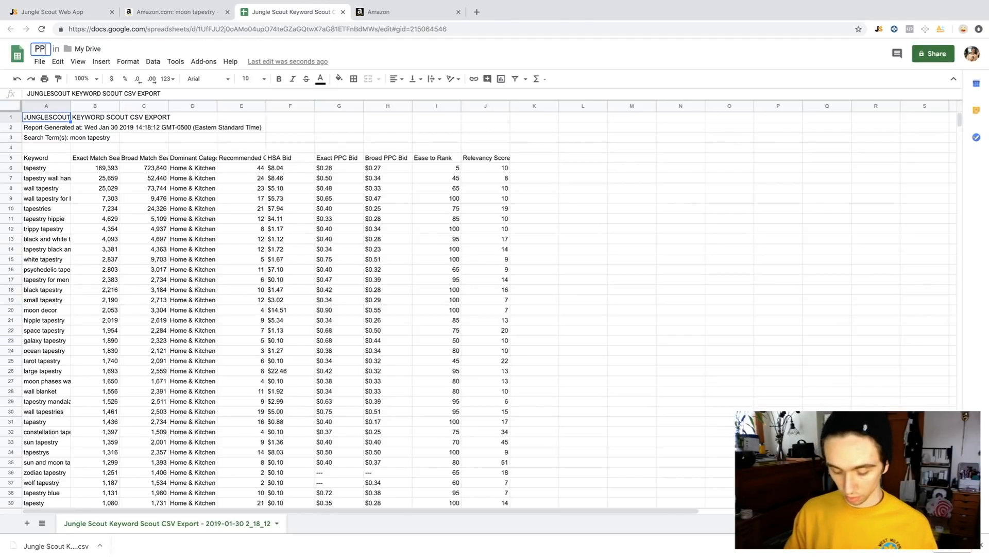
text(C MASTERLIST)
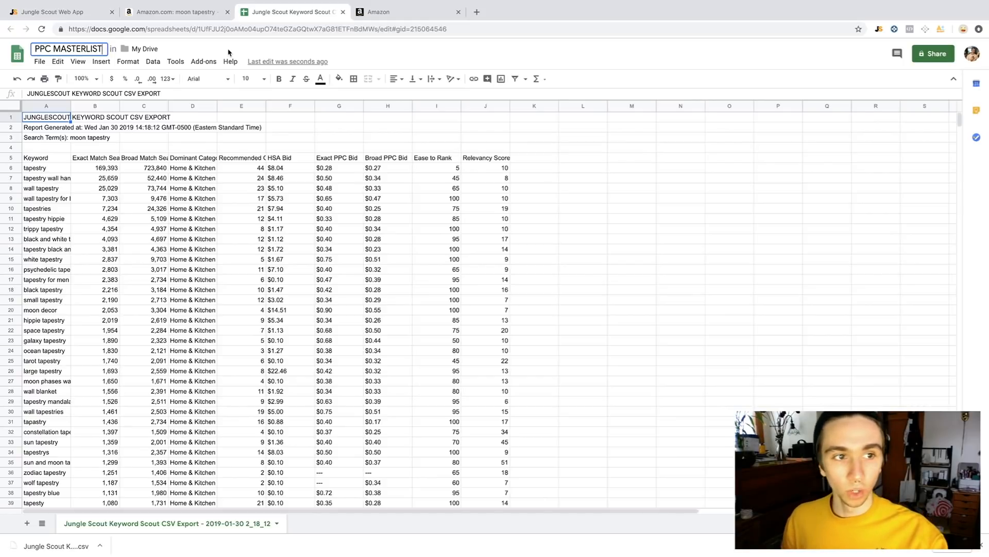
key(Return)
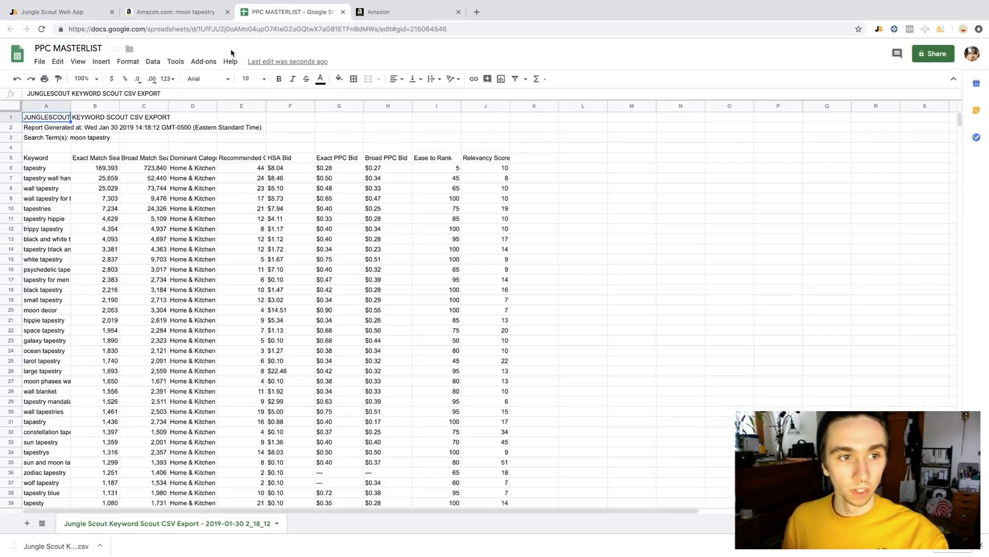
- Widen the Exact Match Search Volume column and add a new blank sheet to the PPC MASTERLIST spreadsheet
click(111, 138)
drag(119, 106, 132, 106)
click(137, 139)
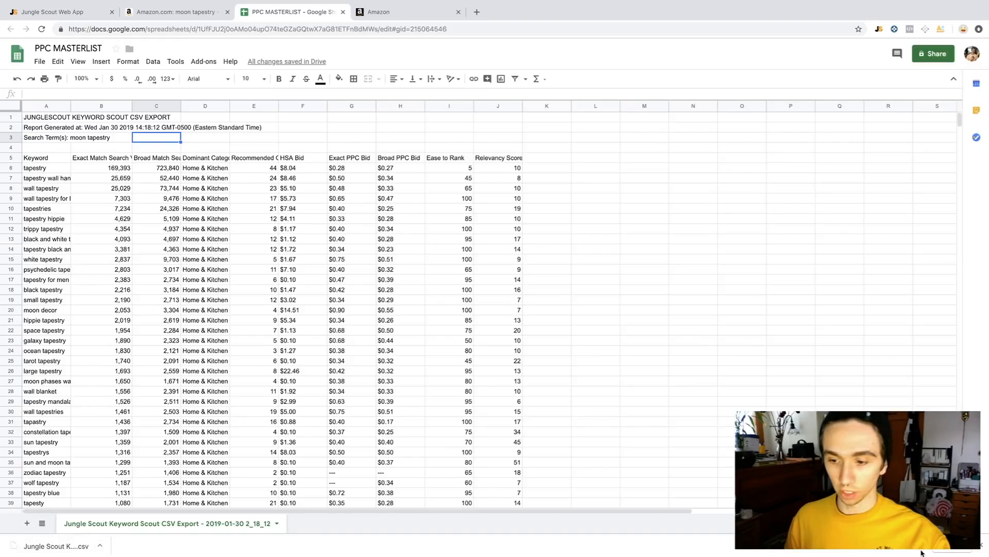
click(981, 545)
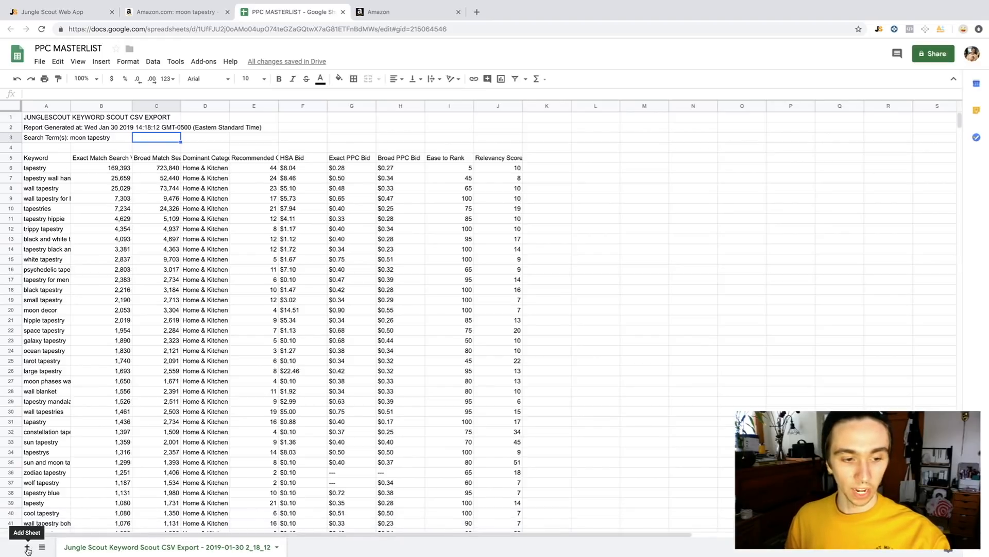
click(27, 547)
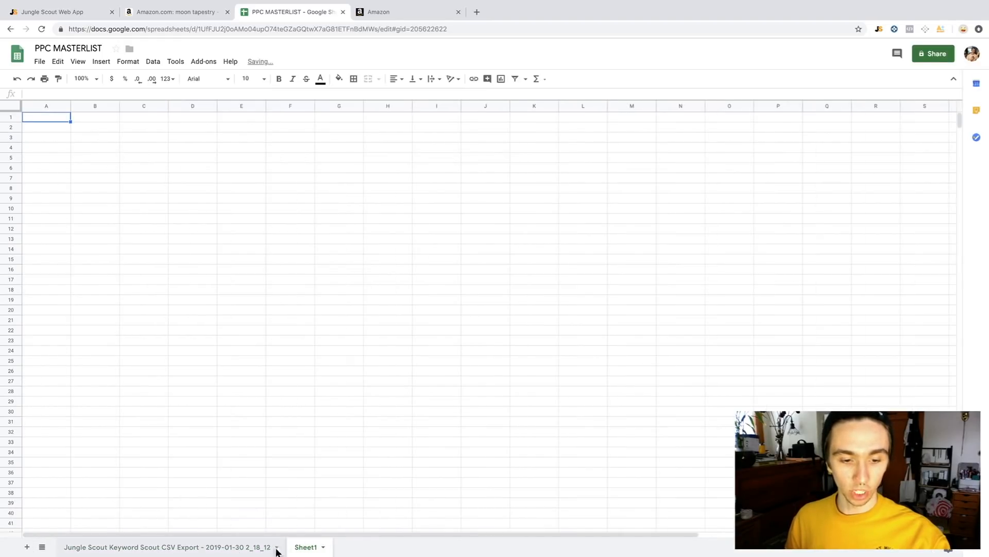
- Rename the Jungle Scout keyword export sheet as "Moon Tapestry" and switch to the blank Sheet1
right_click(238, 546)
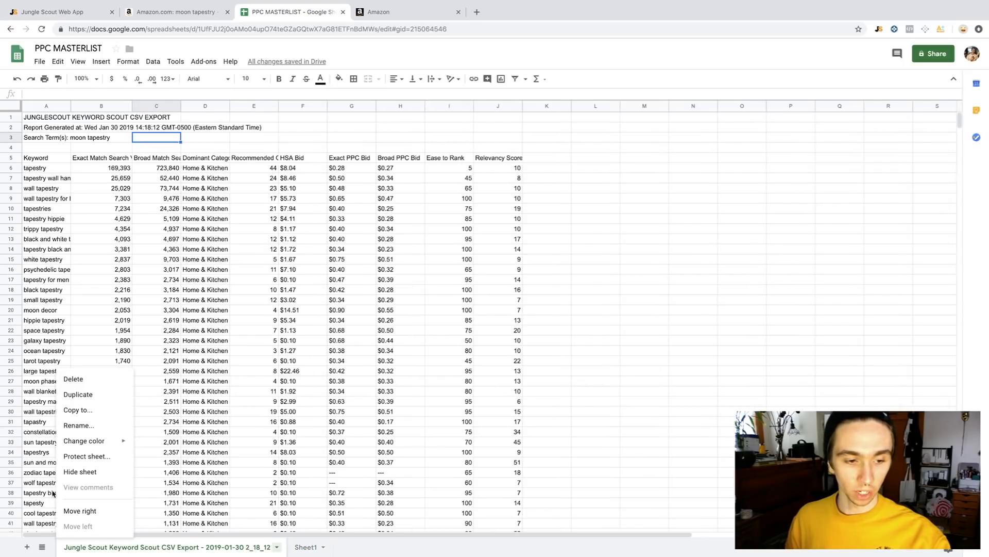
click(80, 425)
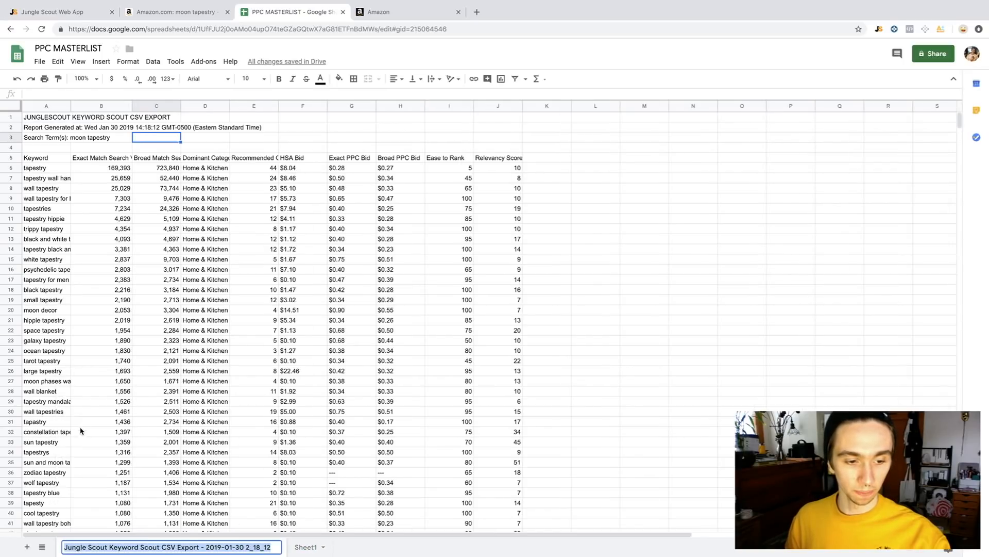
text(Moon Tapestry)
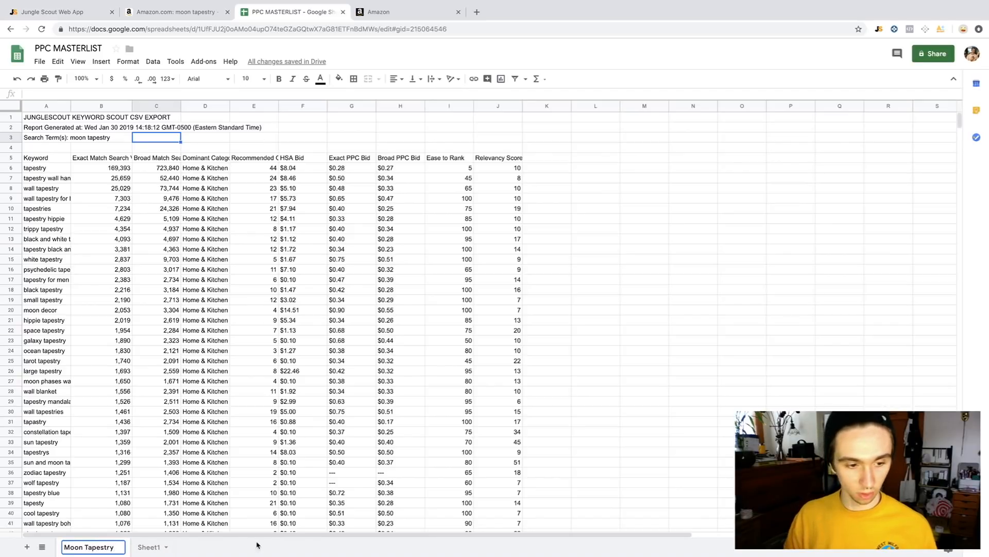
click(158, 548)
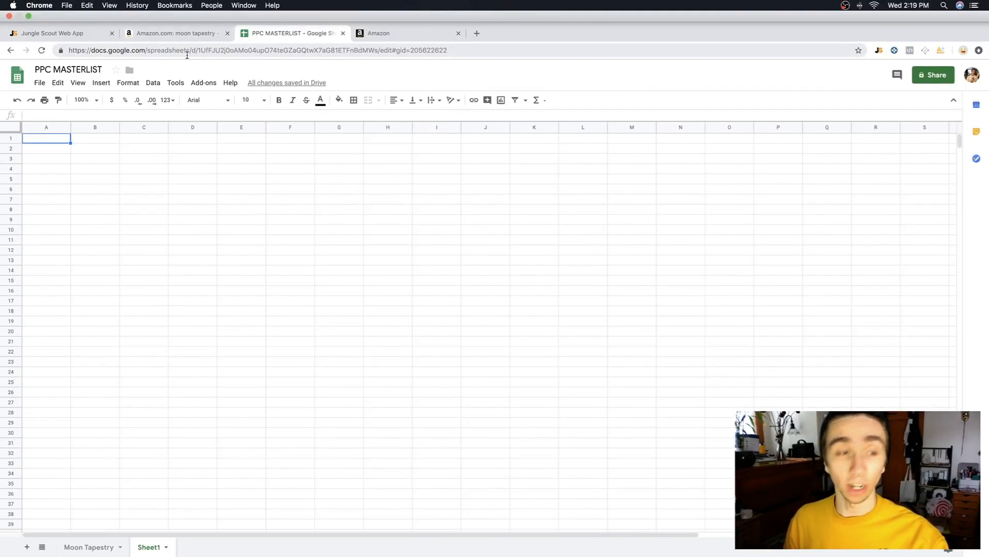
- Switch to the Amazon moon tapestry results, run the Jungle Scout extension and open the Martine Mall Moon Phase Change tapestry listing
click(166, 33)
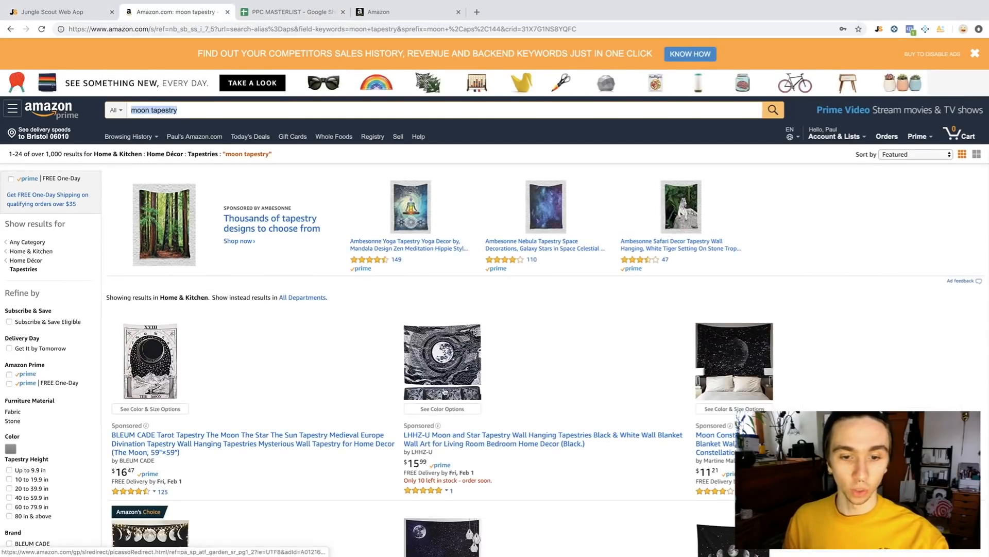
click(878, 29)
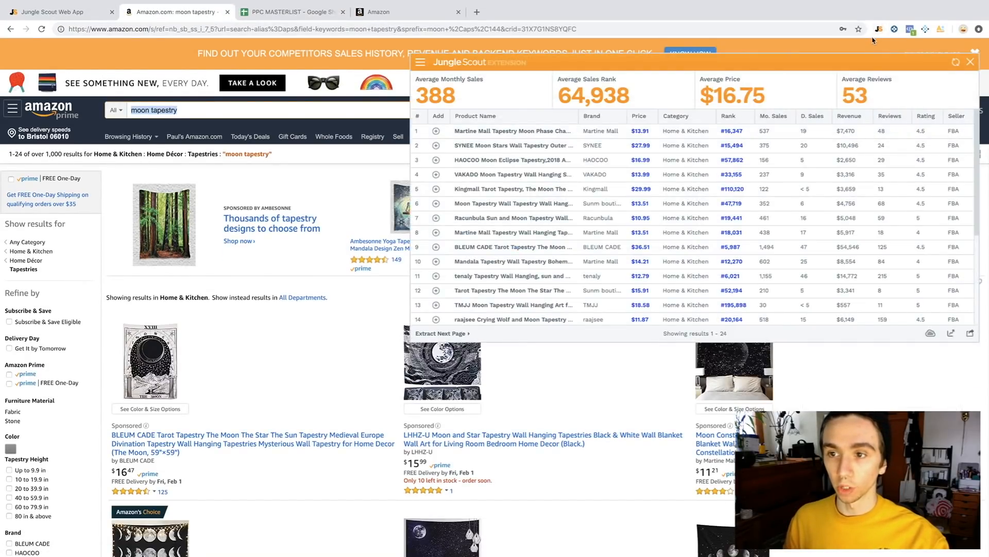
mouse_move(497, 149)
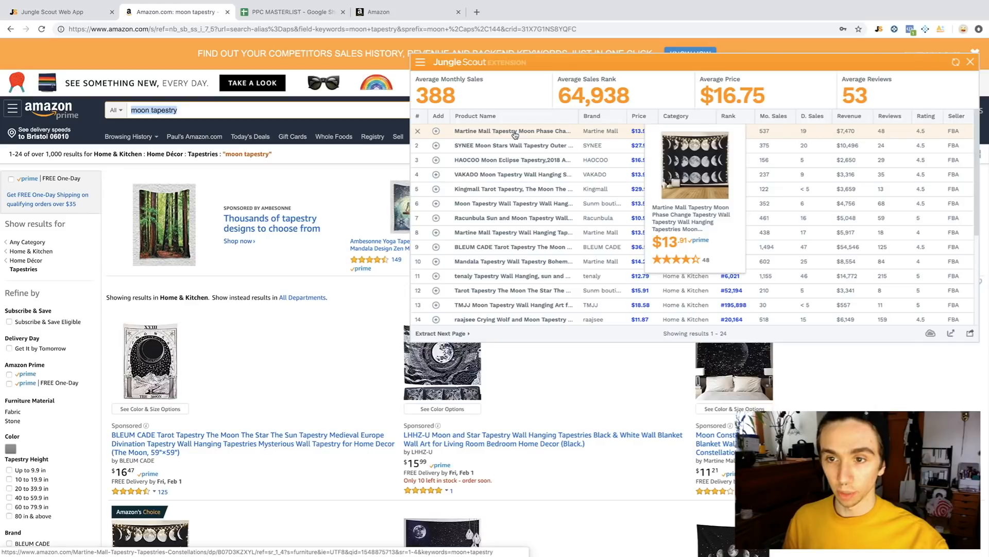
click(515, 132)
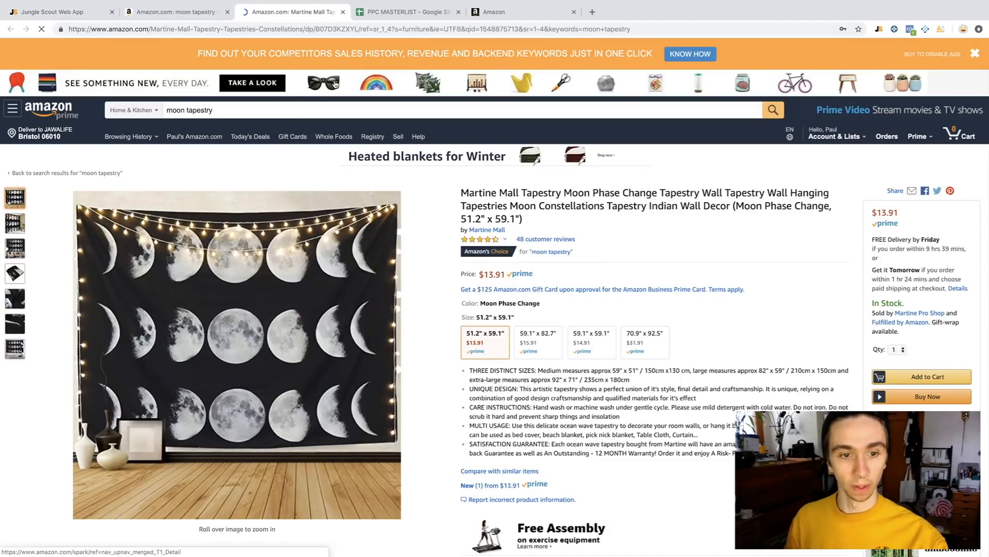
- Copy the product's ASIN B07D3KZXYL from its Amazon address and search for it in Jungle Scout's Keyword Scout
drag(316, 31, 360, 29)
key(ctrl+c)
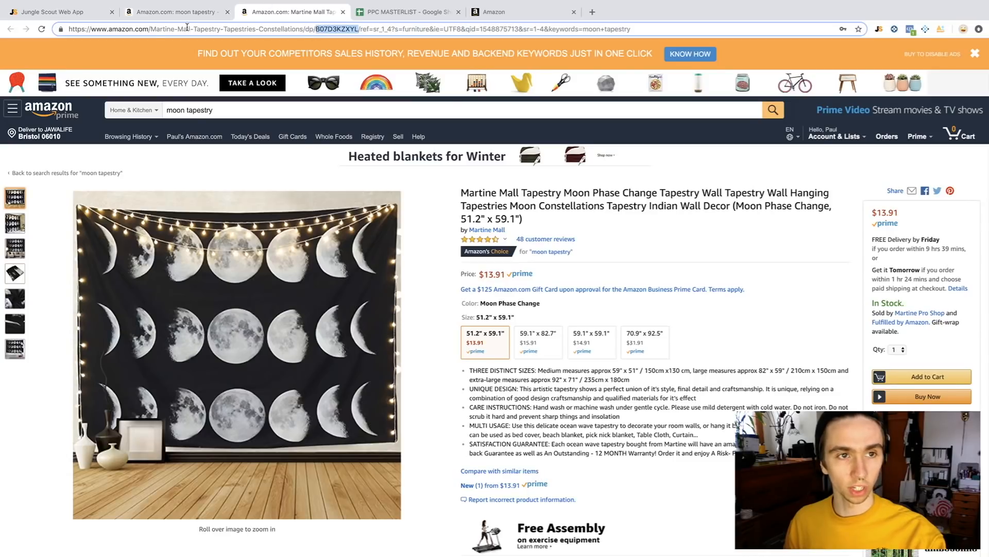
click(177, 11)
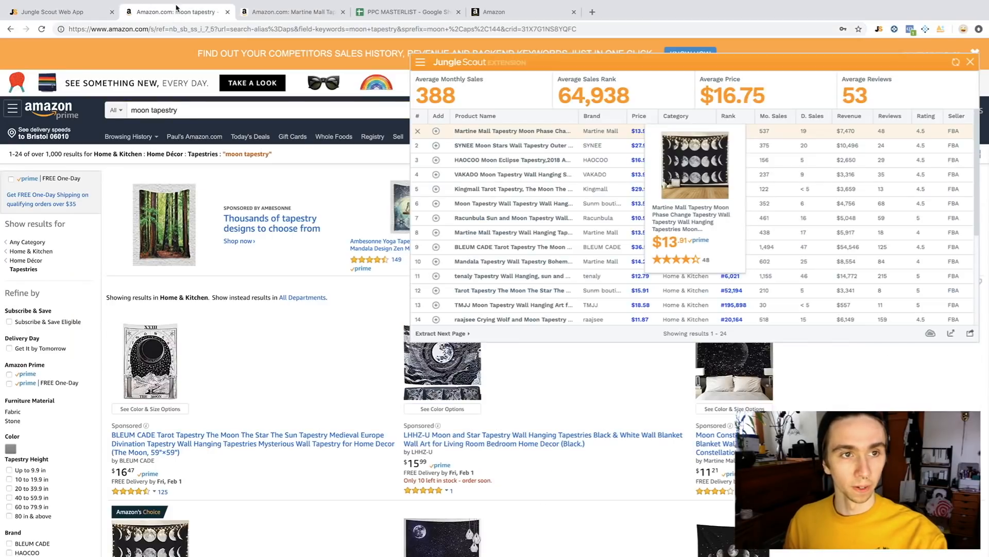
click(94, 14)
drag(312, 144, 132, 140)
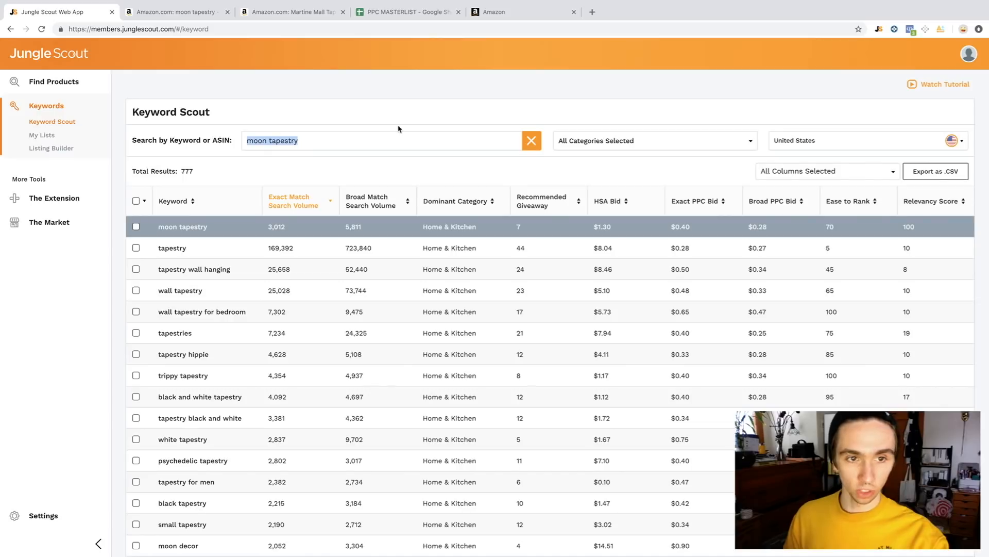
key(BackSpace)
key(ctrl+v)
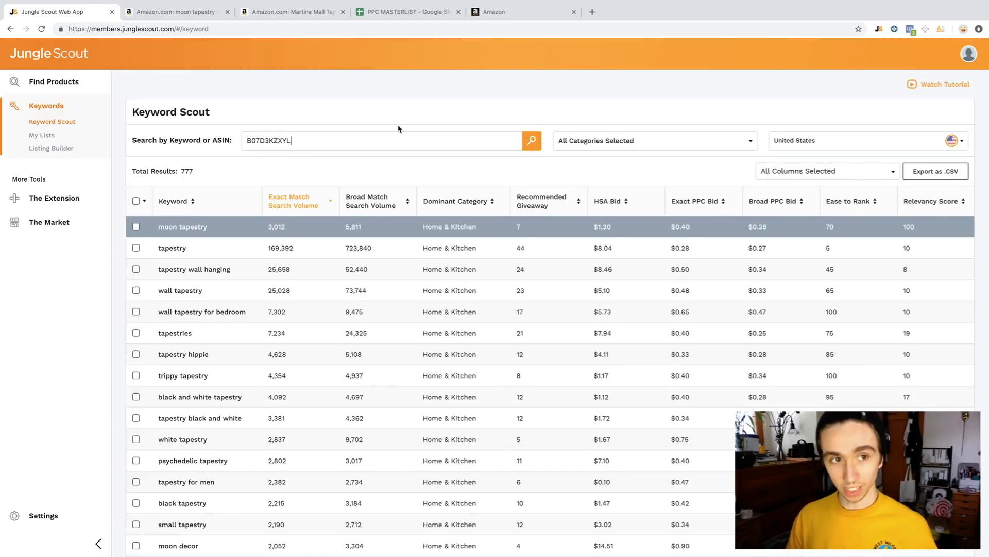
click(532, 140)
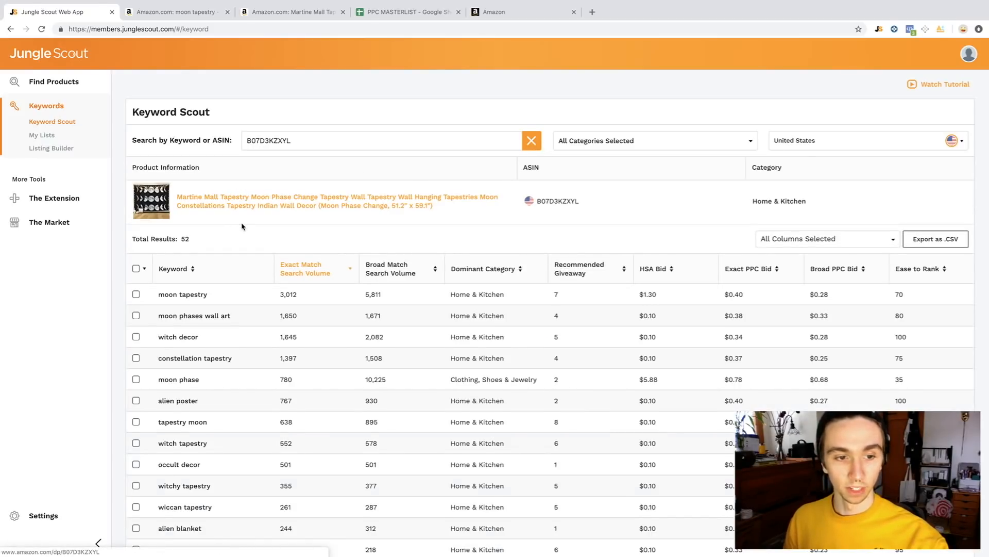
- Examine the keywords, search volumes and number of results returned for the competitor's ASIN in Keyword Scout
scroll(243, 228, down, 1)
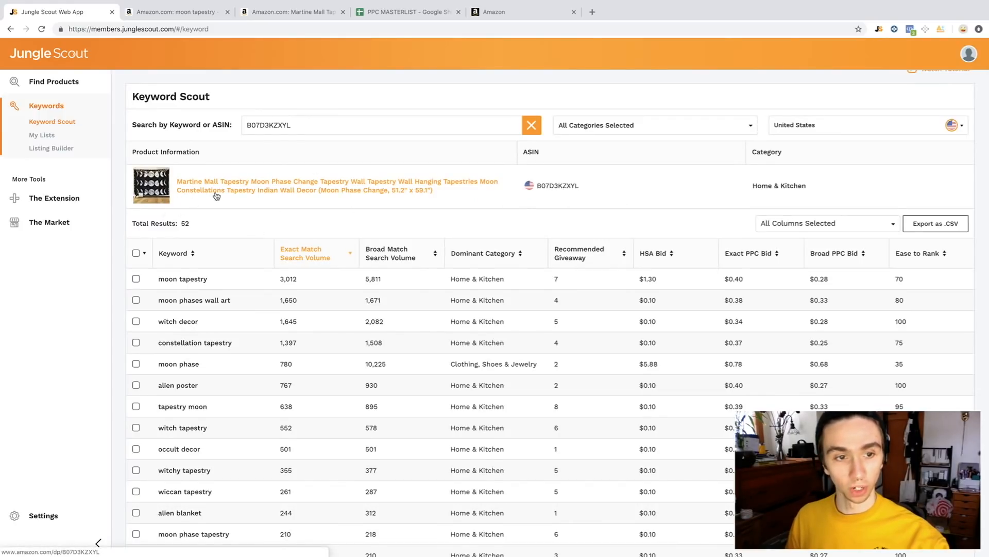
scroll(215, 198, down, 2)
double_click(188, 148)
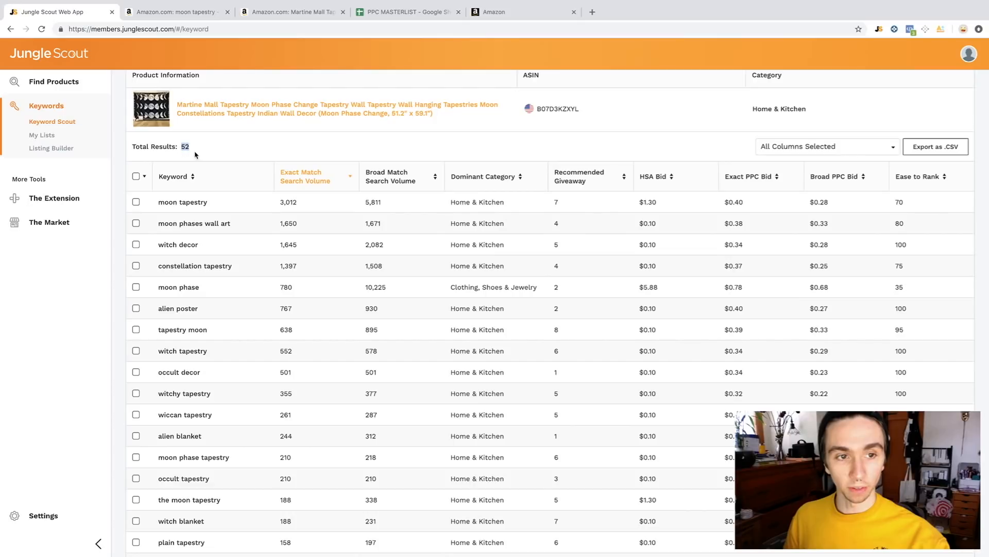
scroll(209, 161, down, 12)
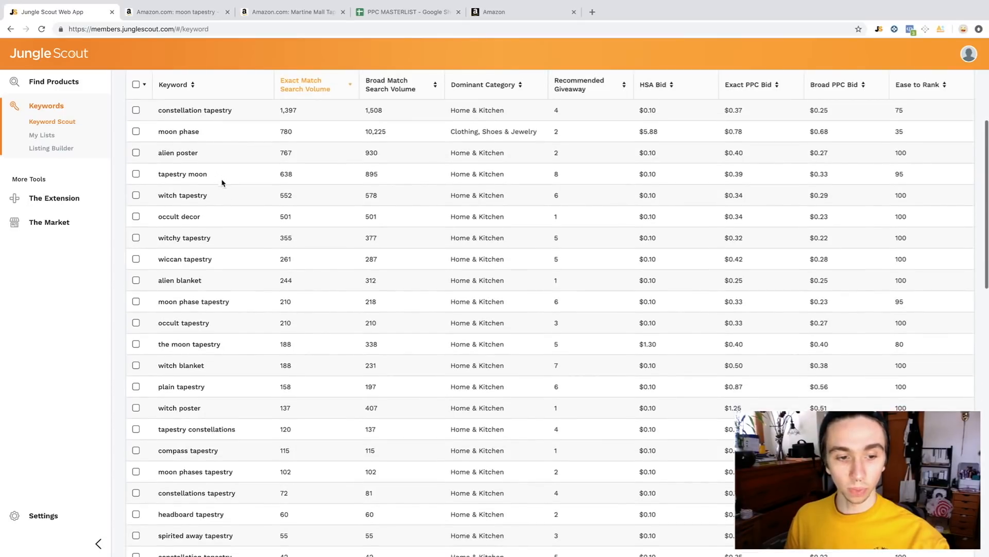
scroll(222, 179, down, 5)
scroll(223, 179, up, 20)
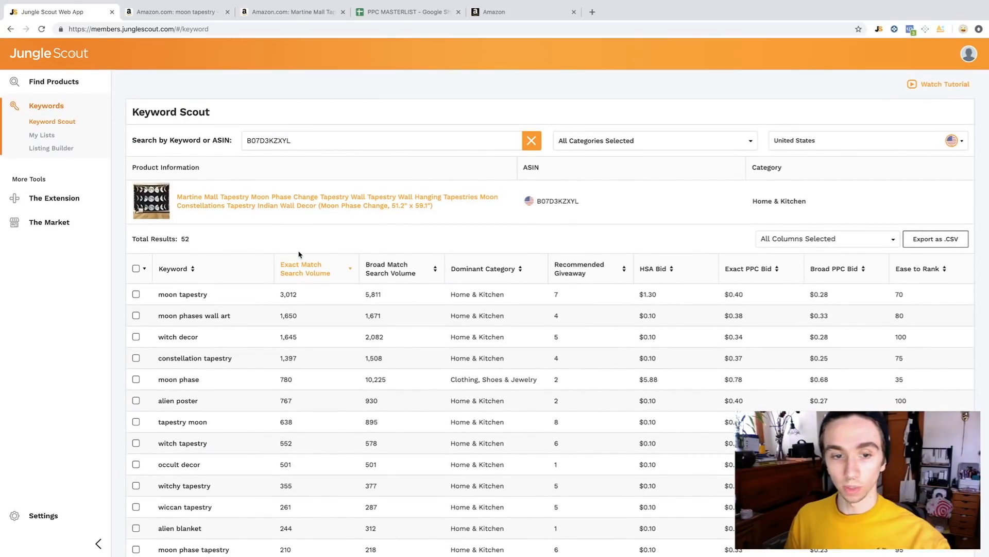
scroll(297, 247, down, 3)
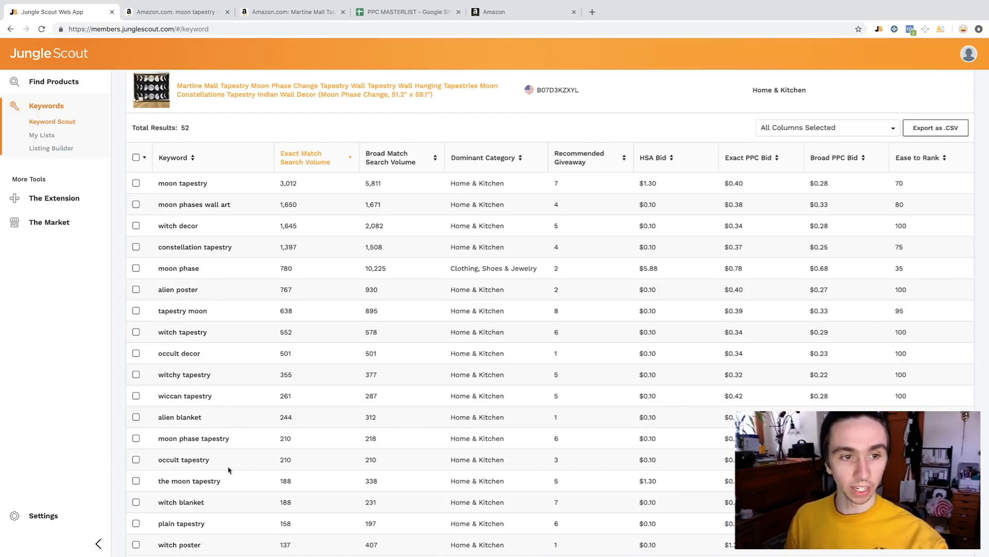
scroll(192, 412, down, 3)
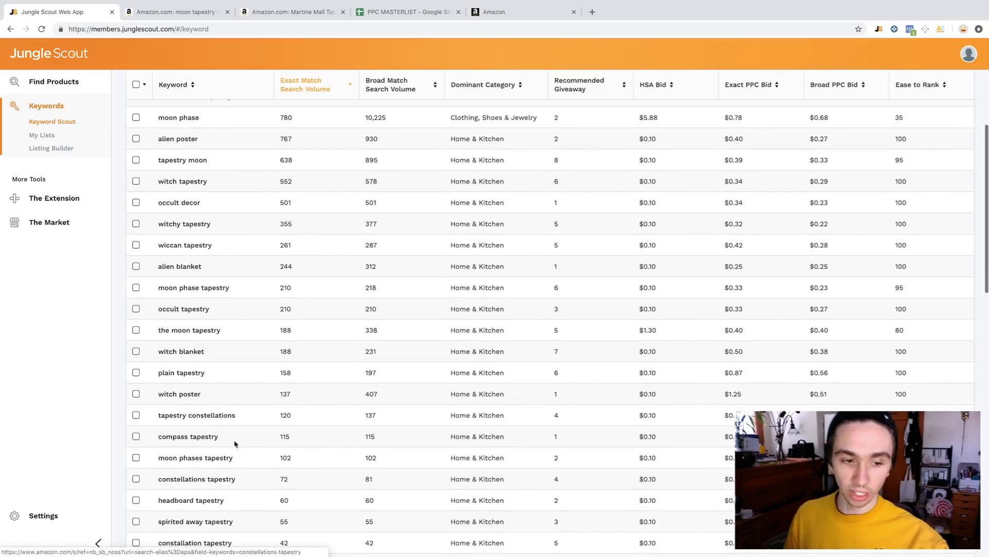
scroll(206, 438, down, 2)
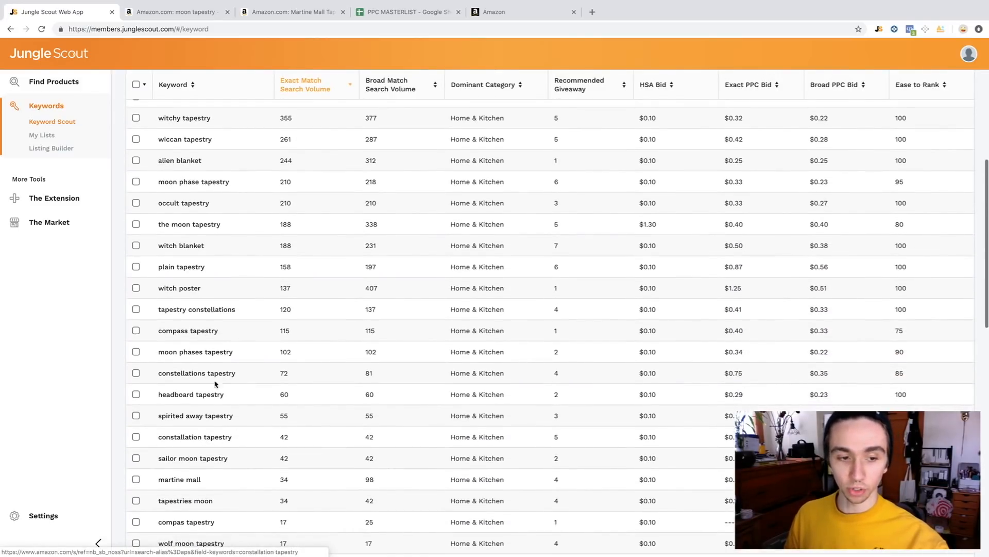
scroll(201, 380, up, 7)
scroll(202, 379, down, 2)
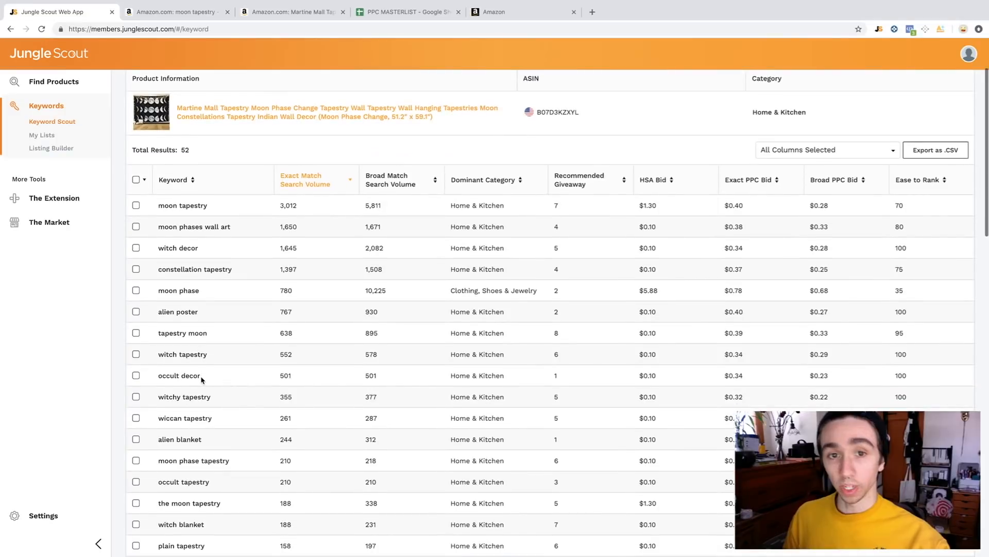
scroll(222, 338, down, 1)
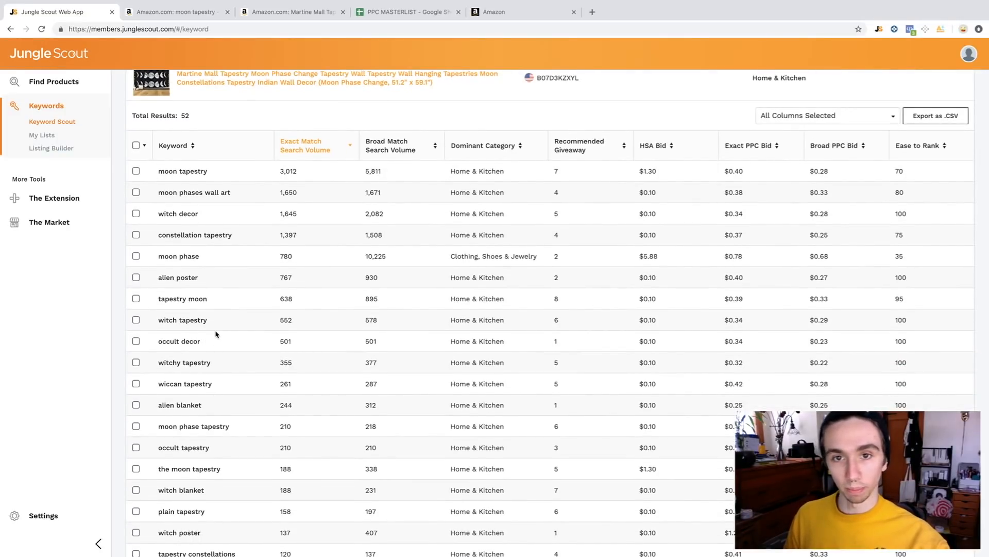
scroll(217, 334, up, 3)
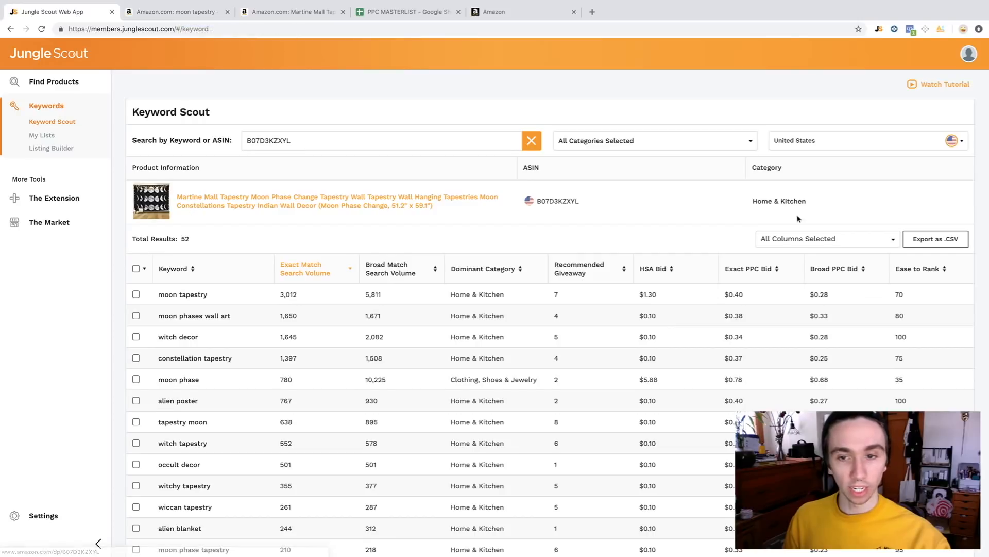
- Export the ASIN's keyword results as a CSV and switch back to the PPC MASTERLIST spreadsheet
click(947, 241)
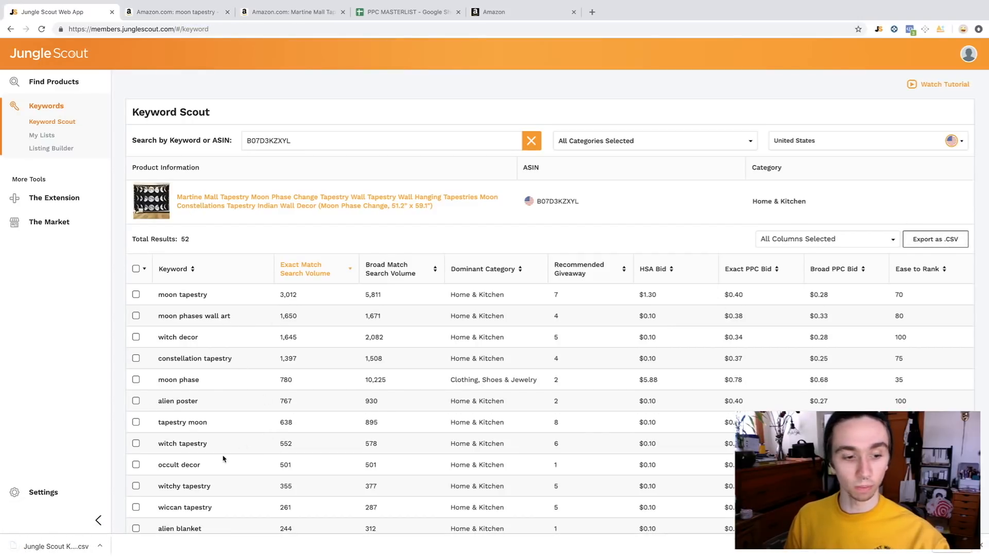
click(410, 12)
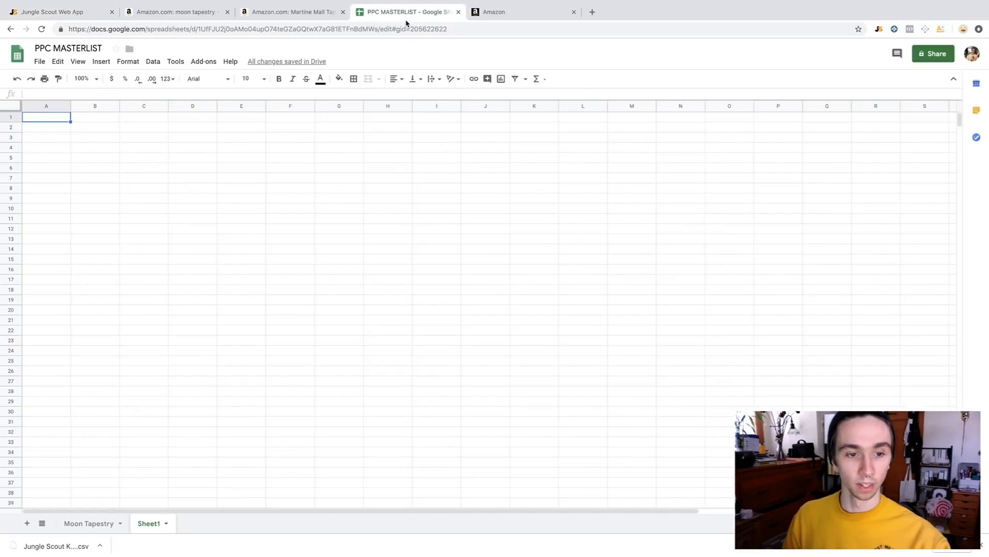
click(40, 62)
click(59, 117)
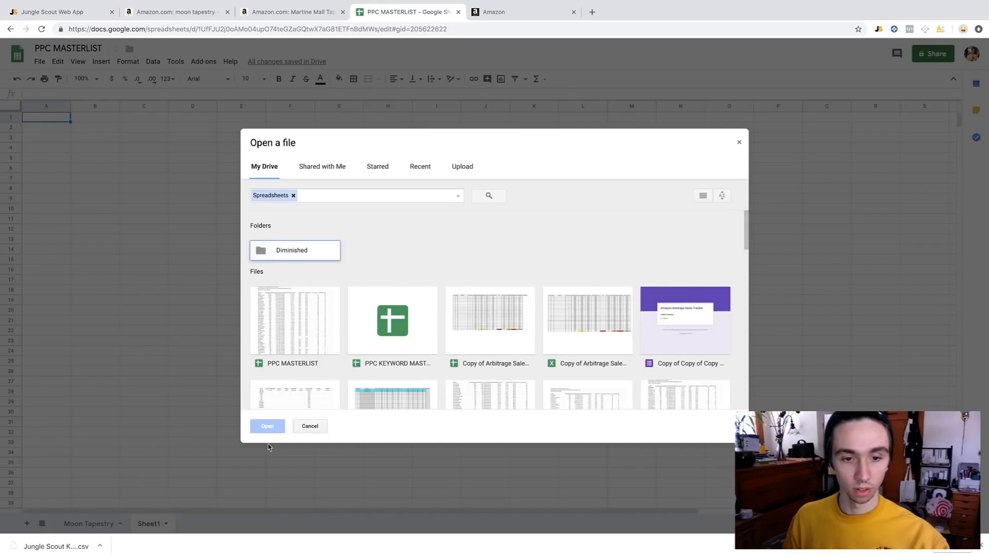
click(452, 165)
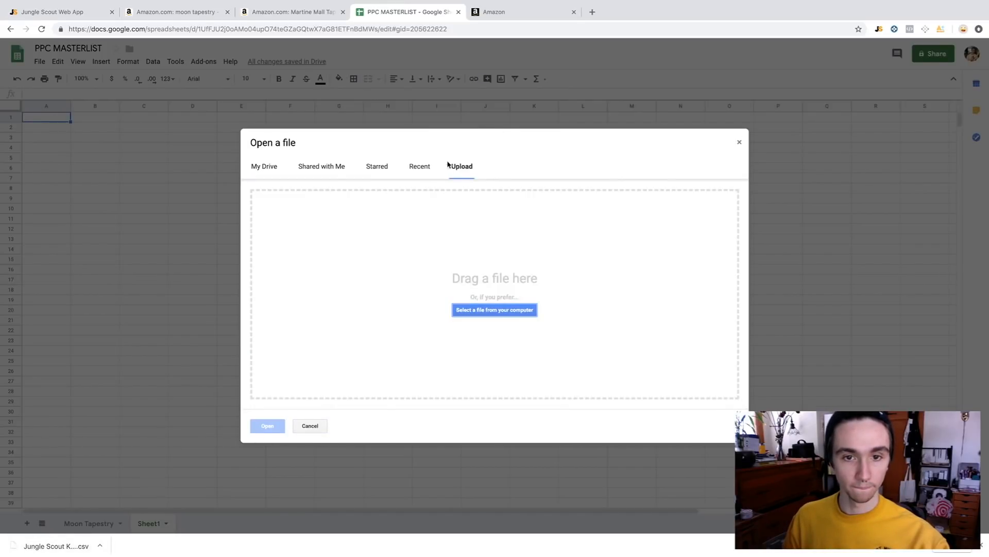
click(738, 143)
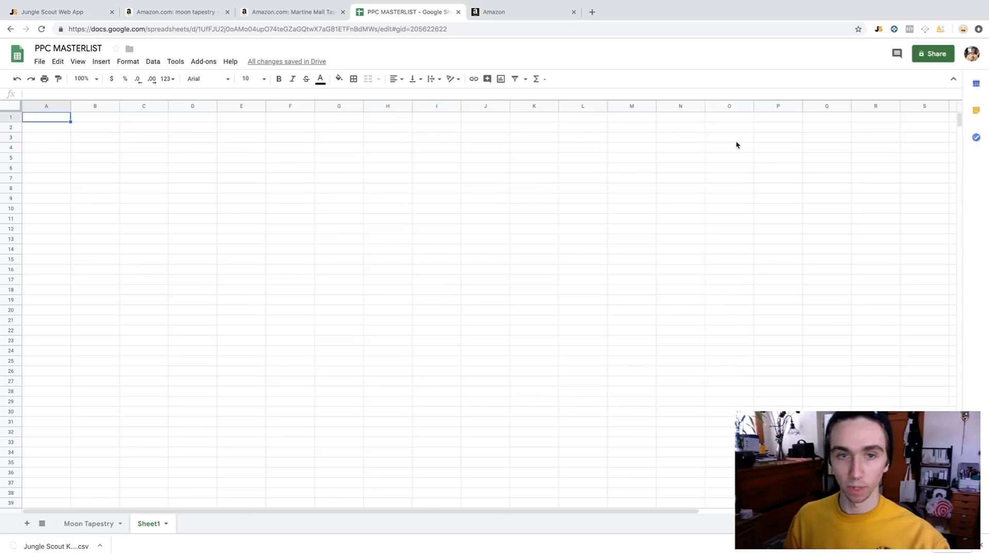
- Import the newly downloaded Jungle Scout keyword CSV into PPC MASTERLIST by uploading it with the Insert new sheet(s) option
click(40, 61)
click(67, 133)
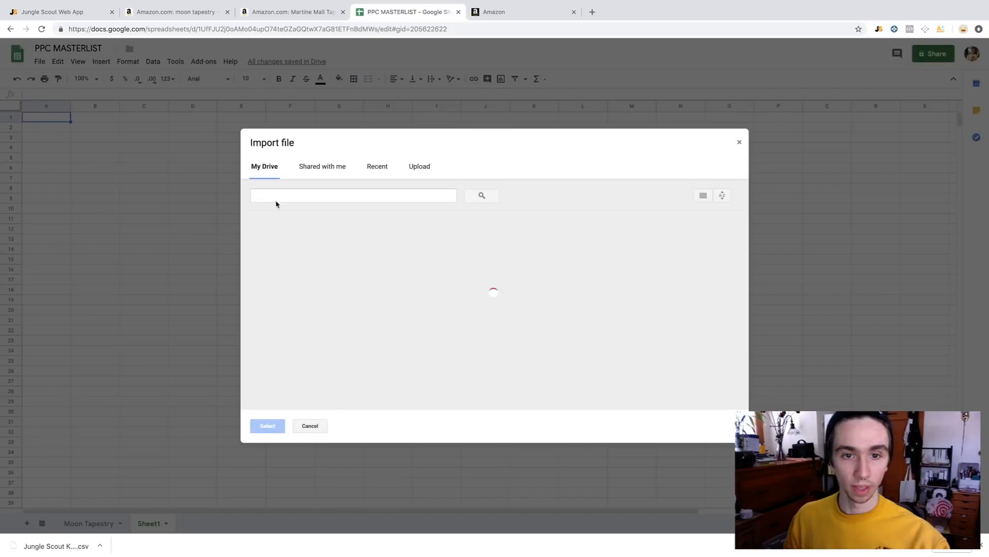
click(418, 166)
drag(50, 544, 486, 281)
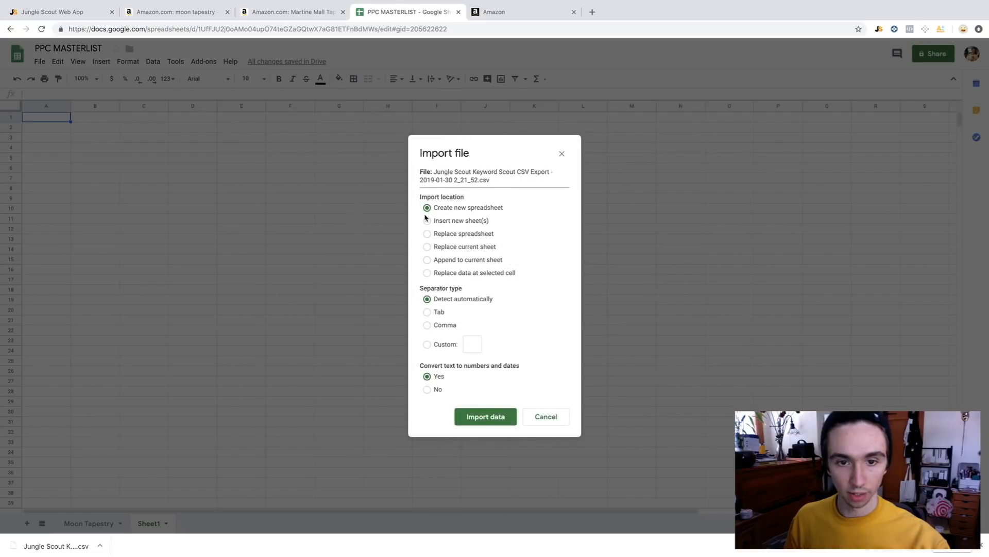
click(427, 222)
click(489, 417)
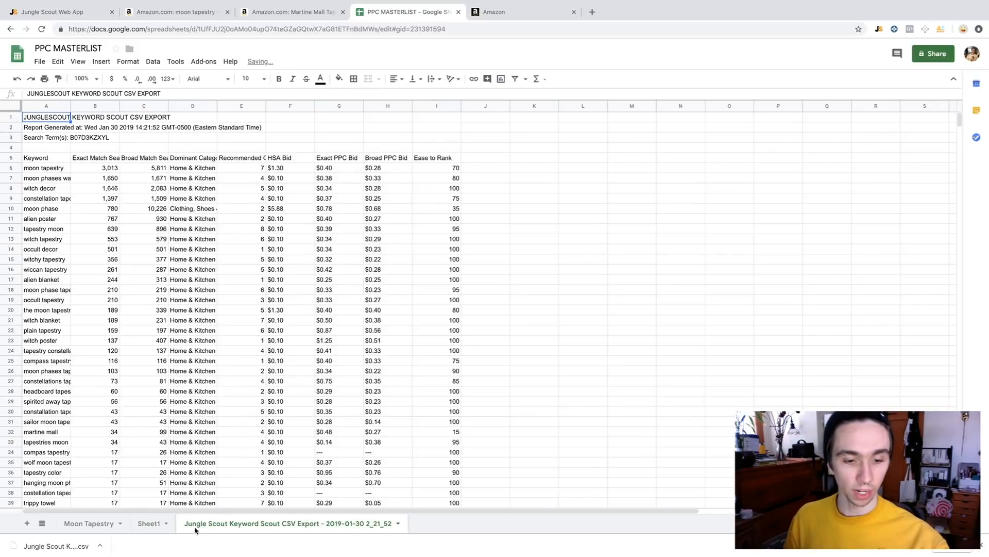
- Delete the empty Sheet1 from the PPC MASTERLIST spreadsheet
click(154, 524)
right_click(153, 526)
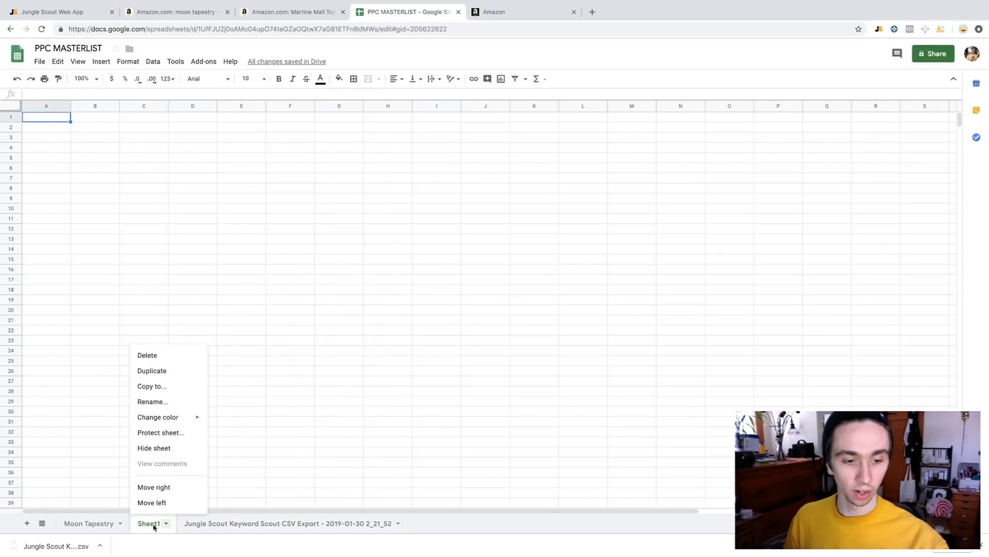
click(156, 356)
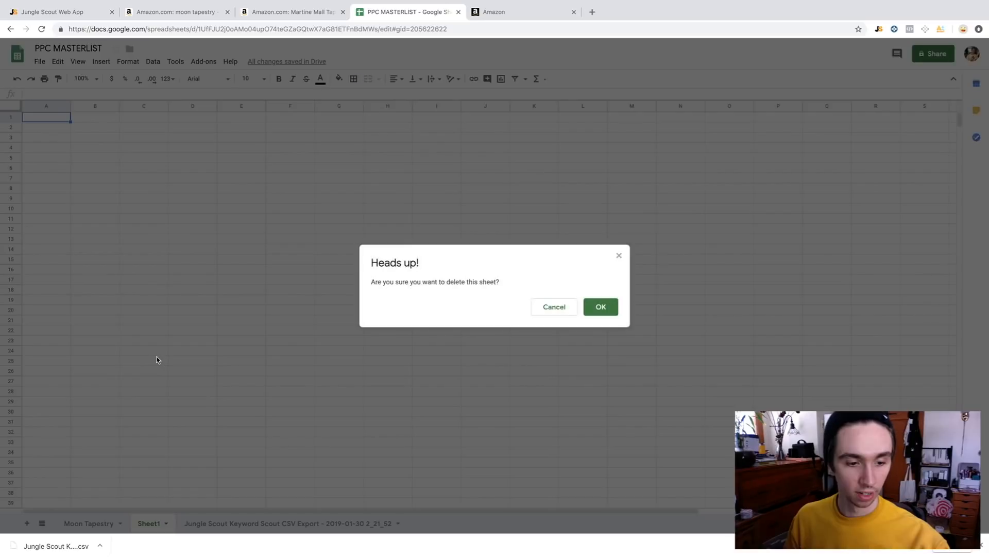
click(592, 309)
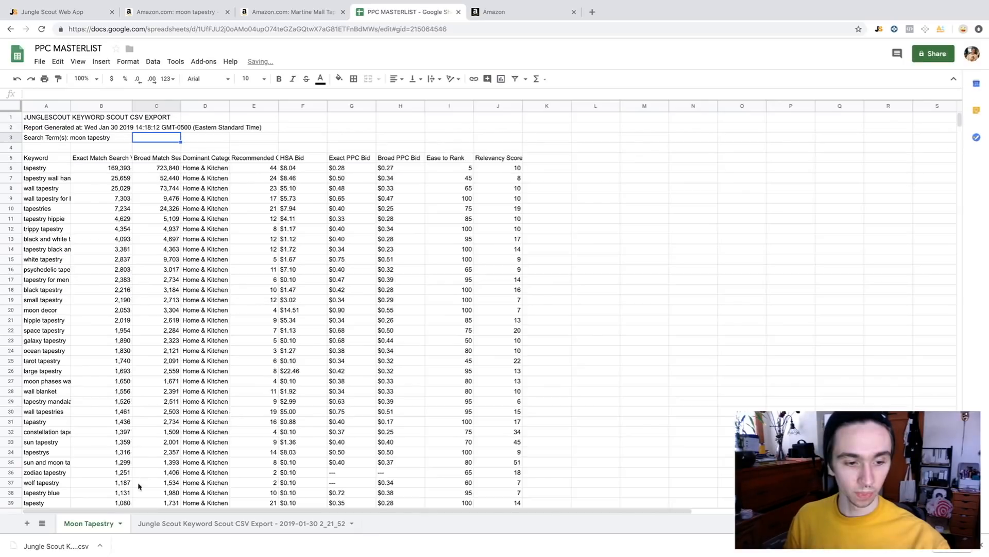
- Rename the newly imported Jungle Scout export sheet to "Rank 1 comp. ASIN" and look through its keyword list
right_click(202, 523)
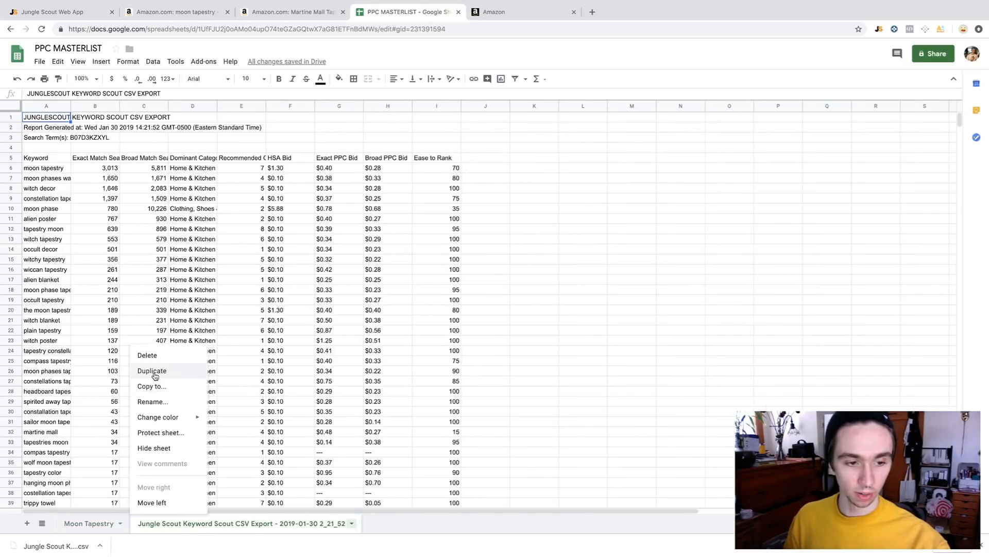
click(152, 400)
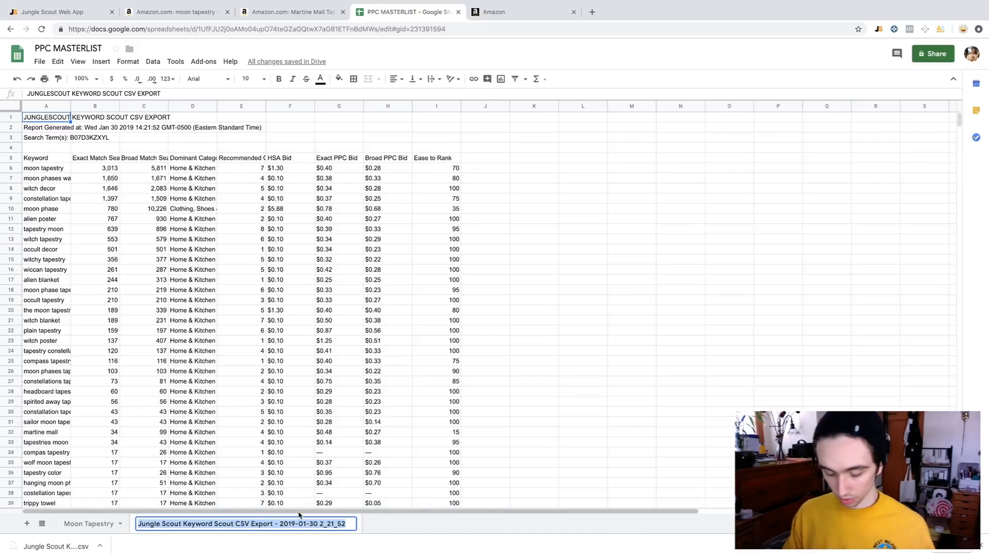
text(Competi)
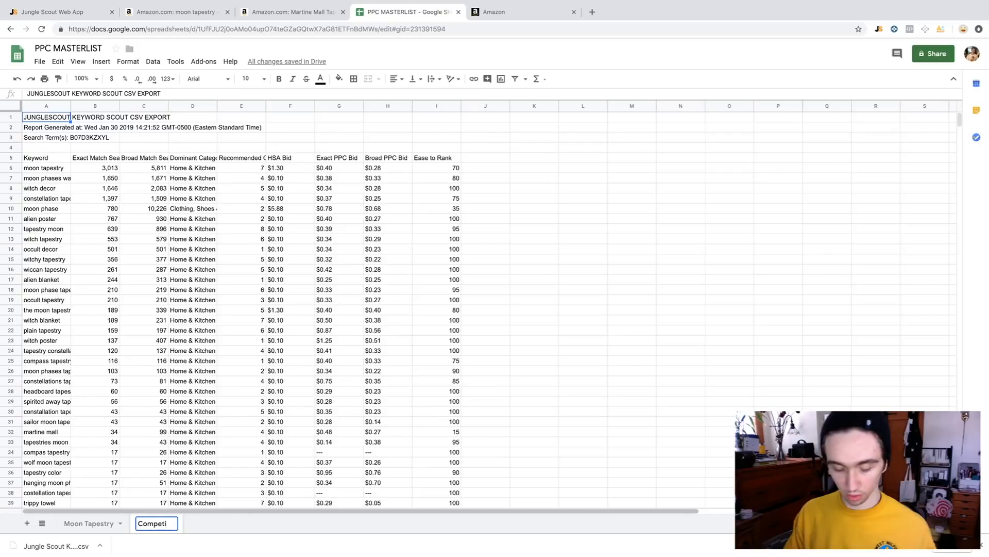
text(tor)
key(BackSpace)
key(BackSpace)
key(BackSpace)
key(BackSpace)
key(BackSpace)
key(BackSpace)
key(BackSpace)
key(BackSpace)
key(BackSpace)
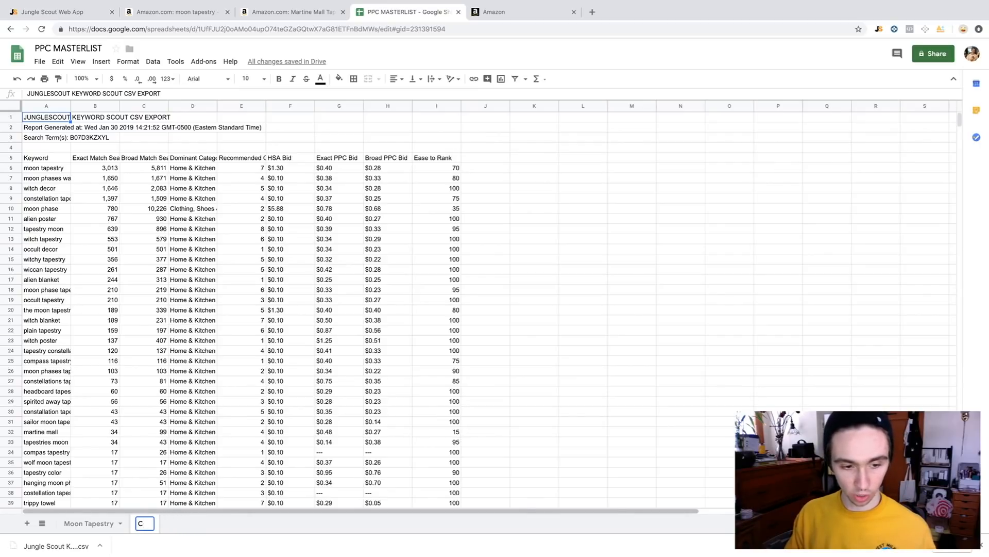
text(Rank 1 comp. )
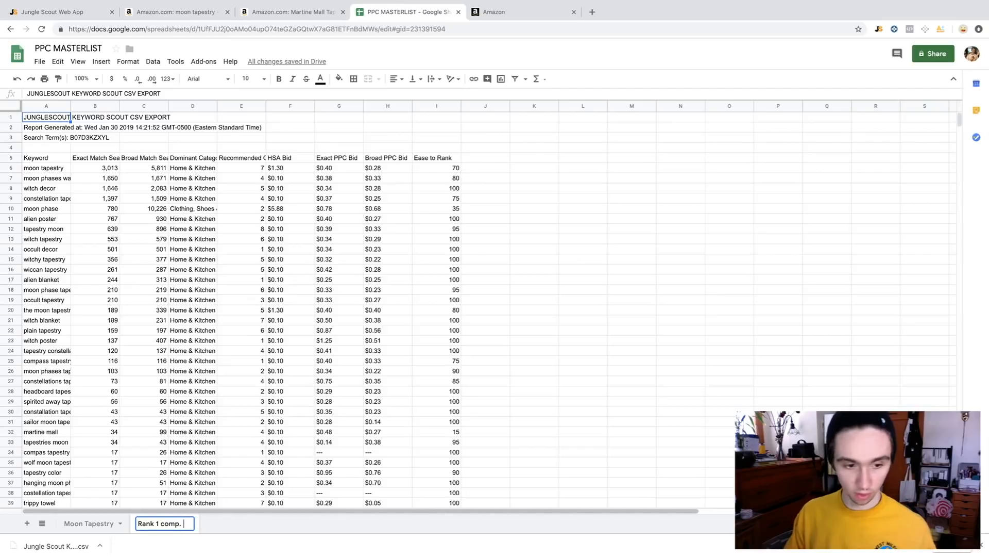
text(ASIN)
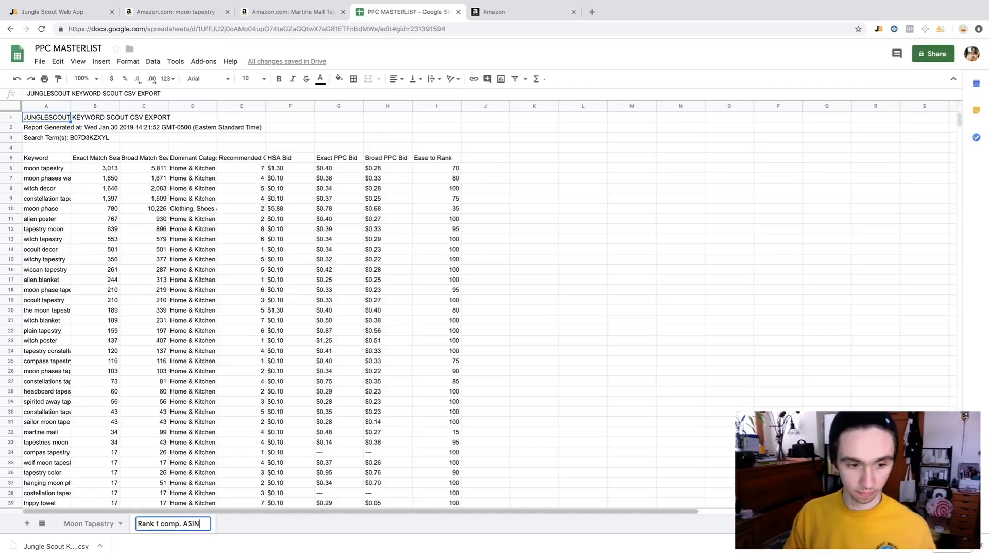
key(Return)
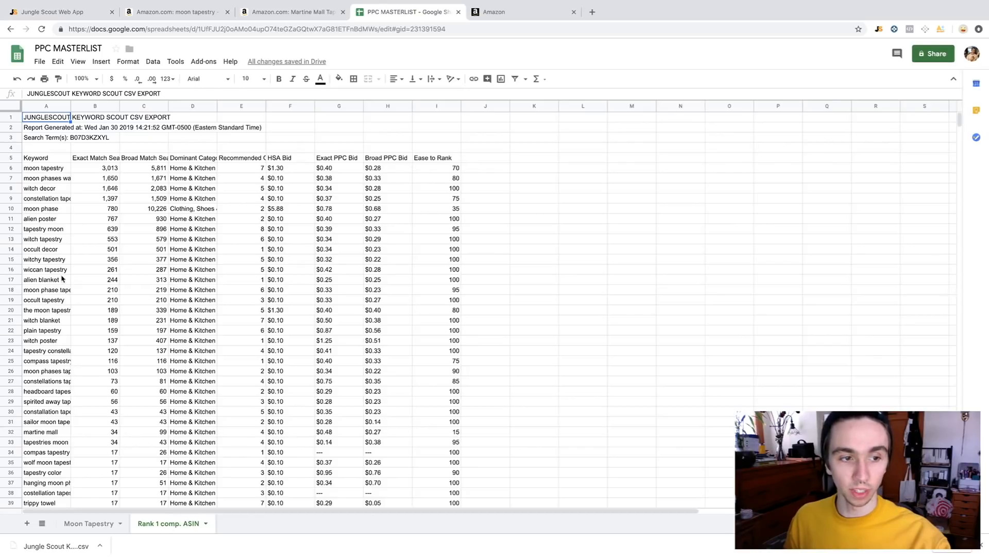
scroll(104, 376, down, 9)
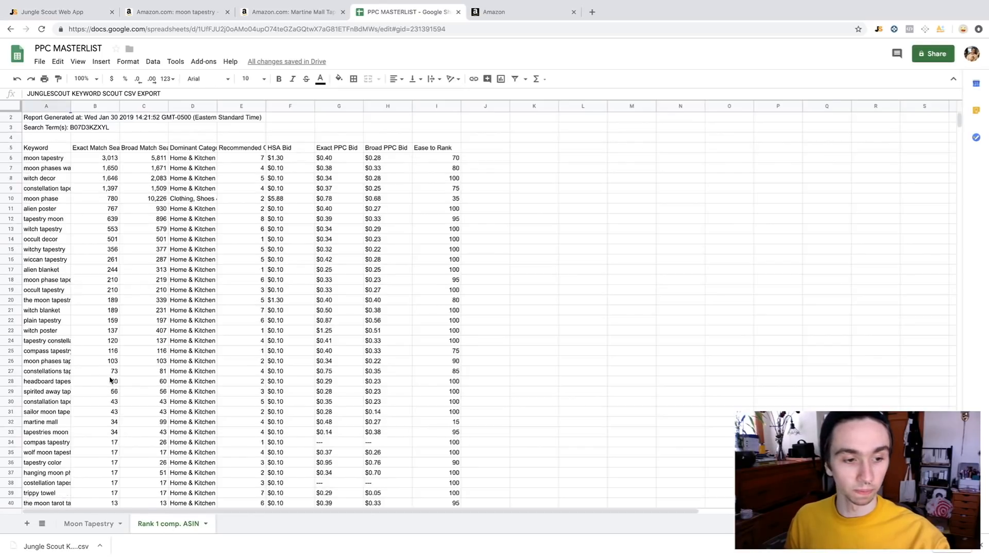
scroll(109, 380, up, 9)
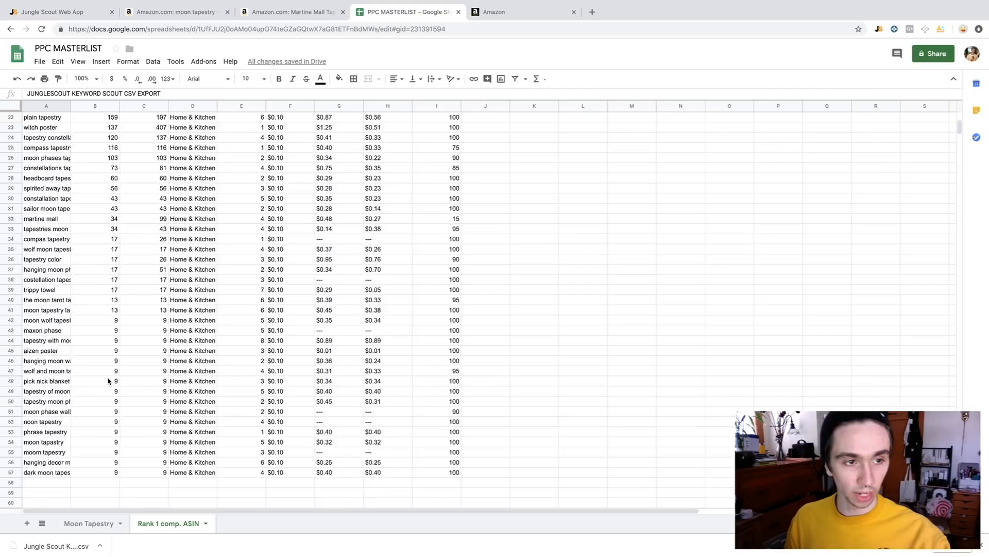
- From the Amazon "moon tapestry" results, open the BLEUM CADE Tarot Tapestry listing and copy its ASIN B07CVVRC1J from the URL
click(177, 15)
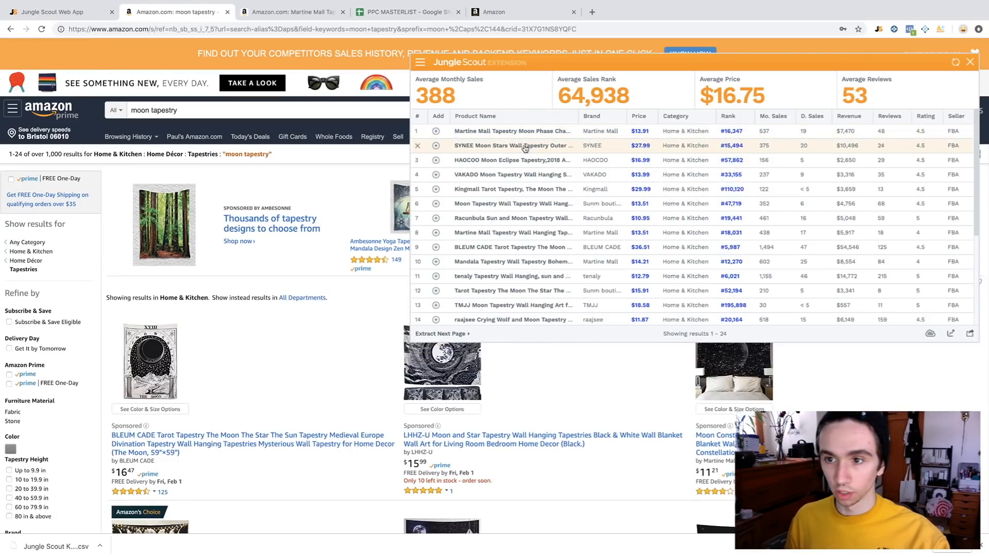
mouse_move(509, 252)
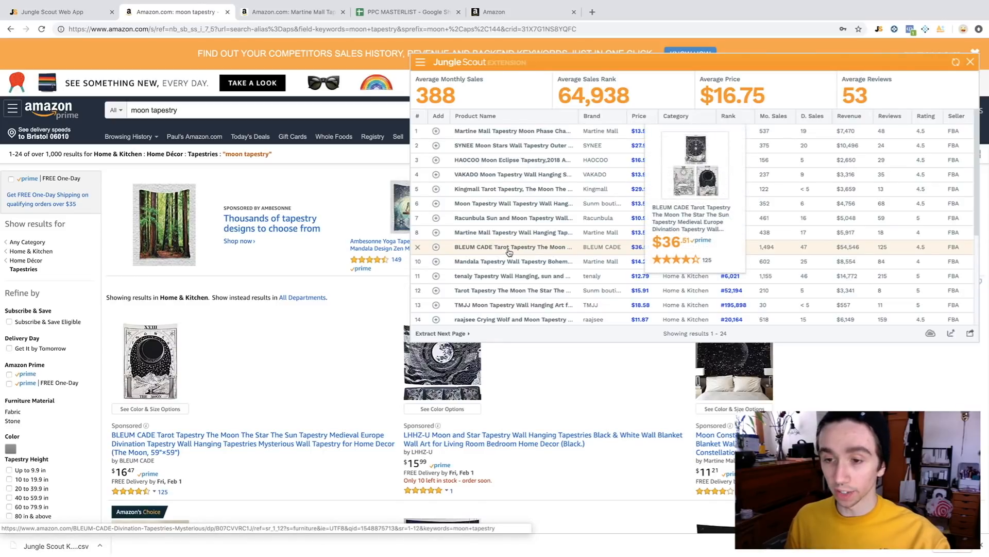
click(510, 247)
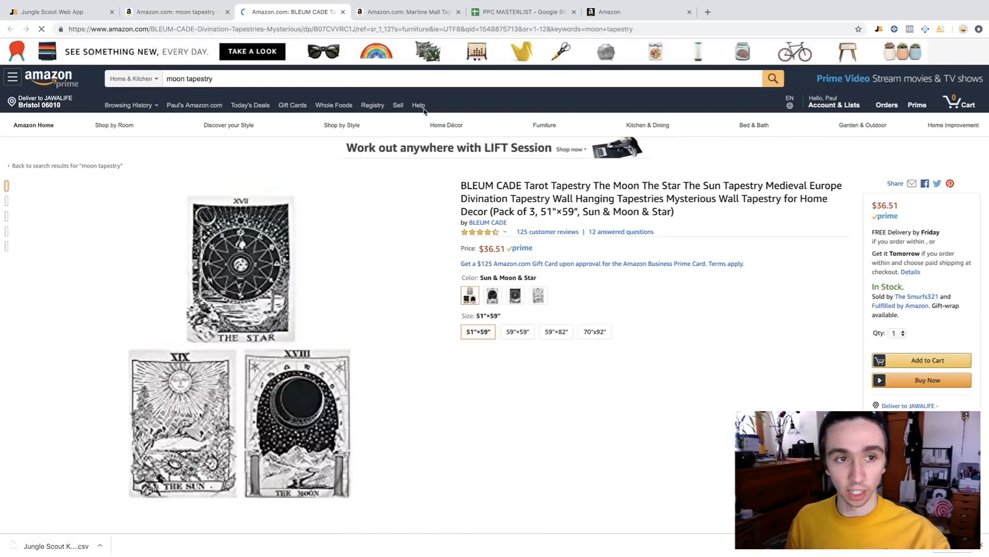
drag(313, 29, 355, 29)
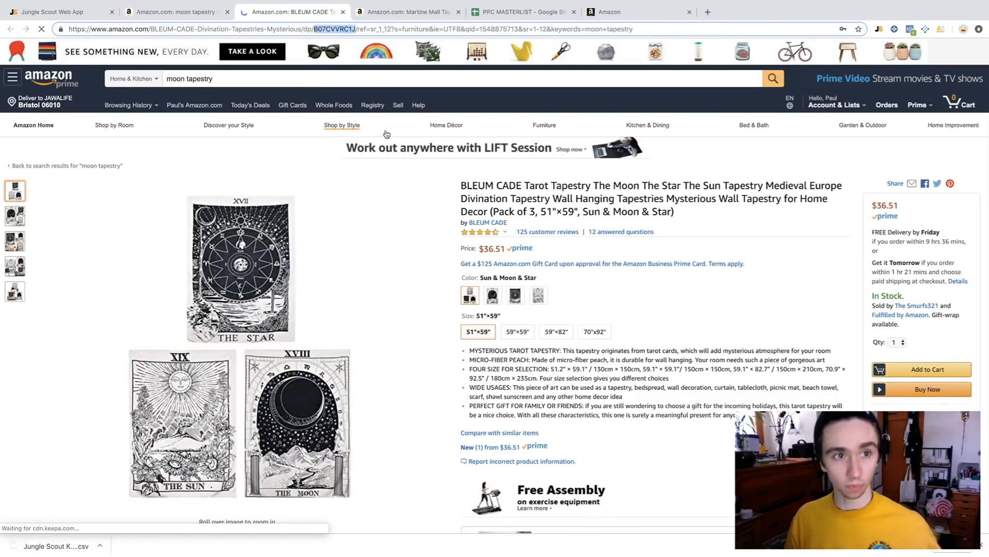
- Switch to the Jungle Scout web app and search Keyword Scout for the ASIN B07CVVRC1J in place of the previous one
click(84, 15)
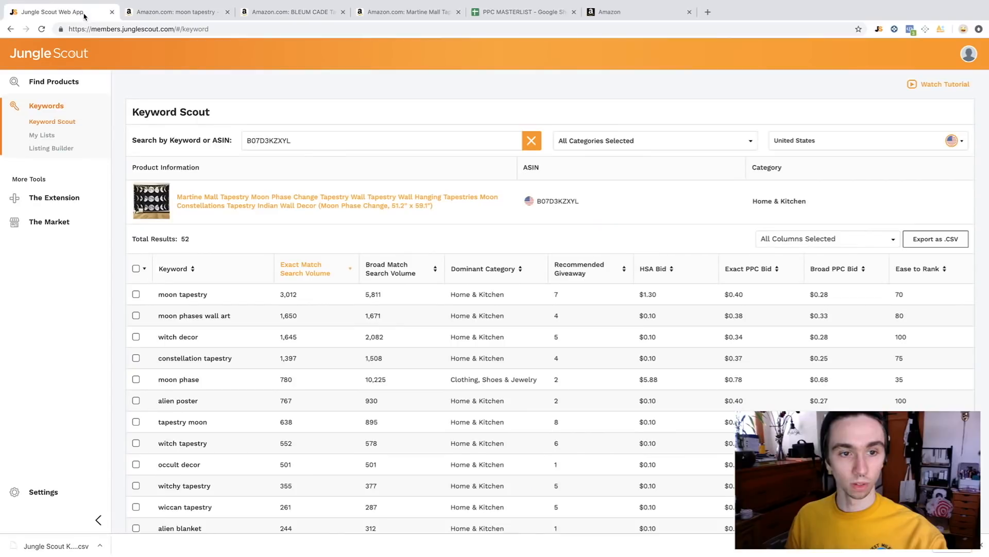
drag(313, 146, 218, 142)
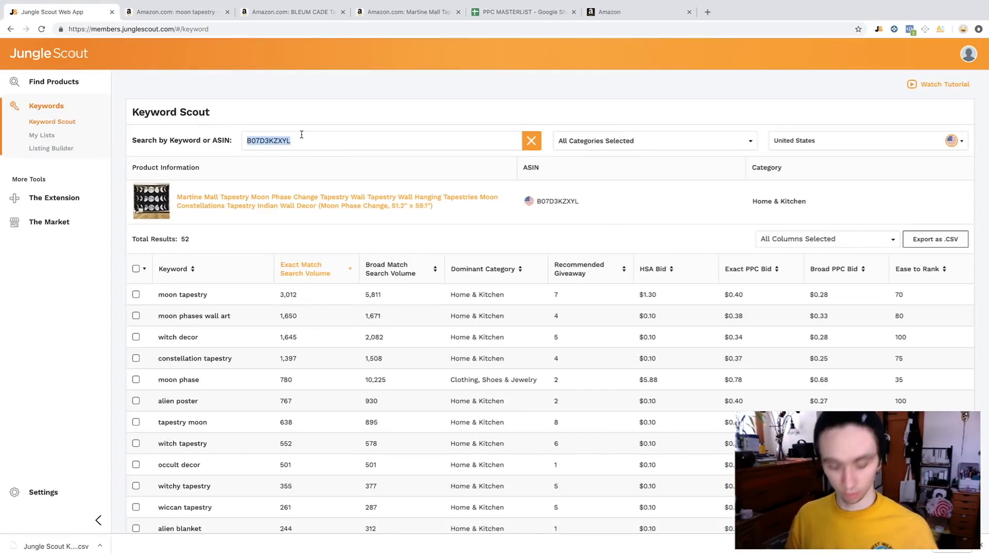
key(ctrl+v)
key(Return)
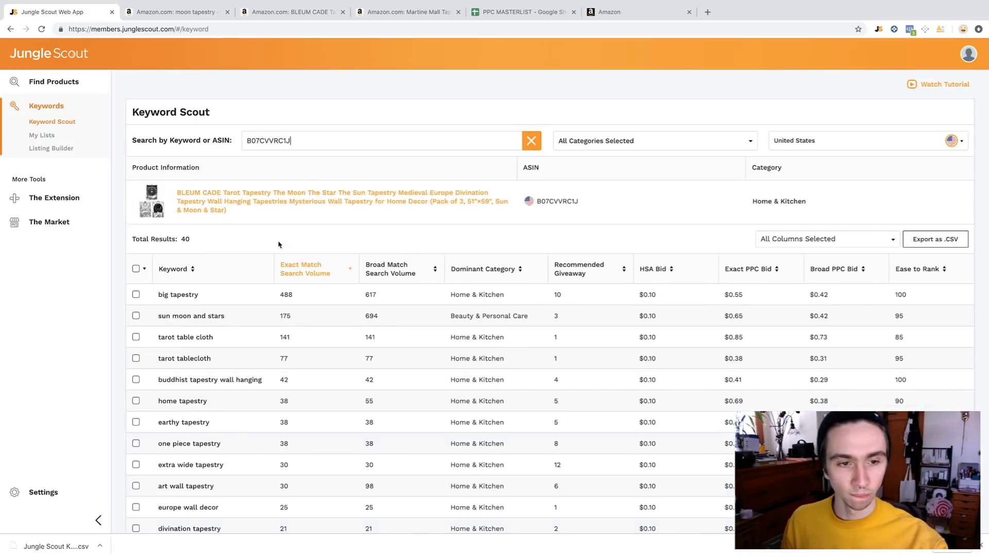
- Look through the keywords returned for the BLEUM CADE ASIN and export them as a CSV
click(205, 243)
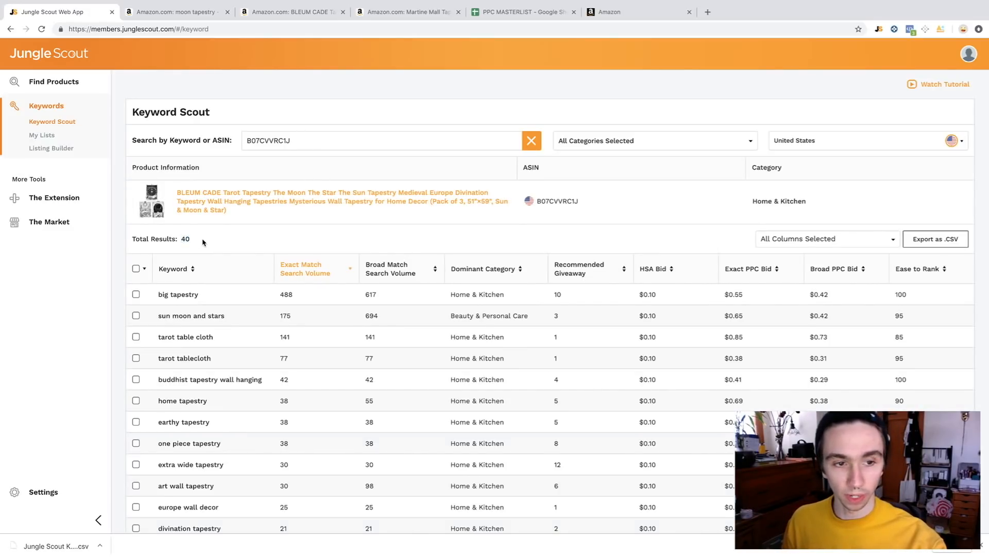
scroll(211, 239, down, 5)
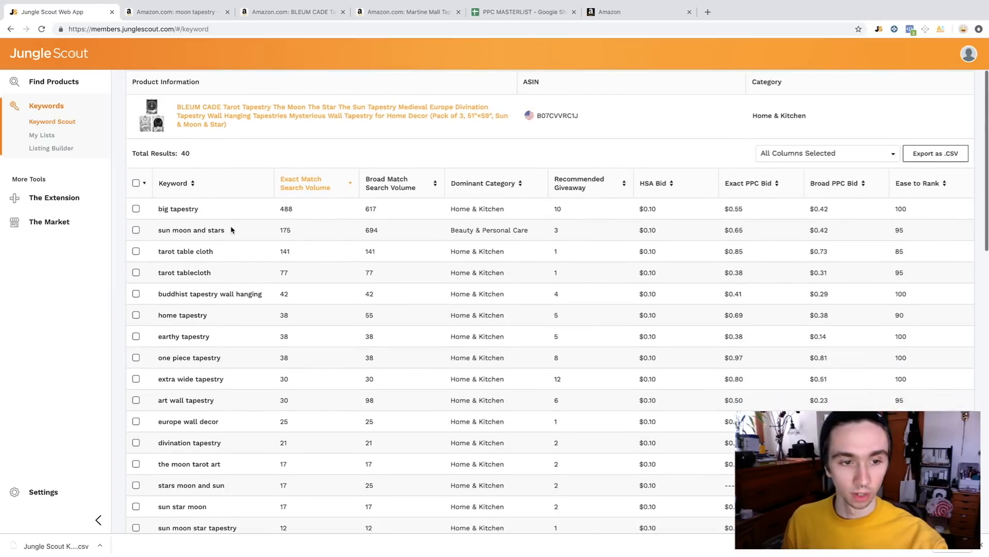
scroll(235, 238, down, 2)
scroll(236, 236, up, 7)
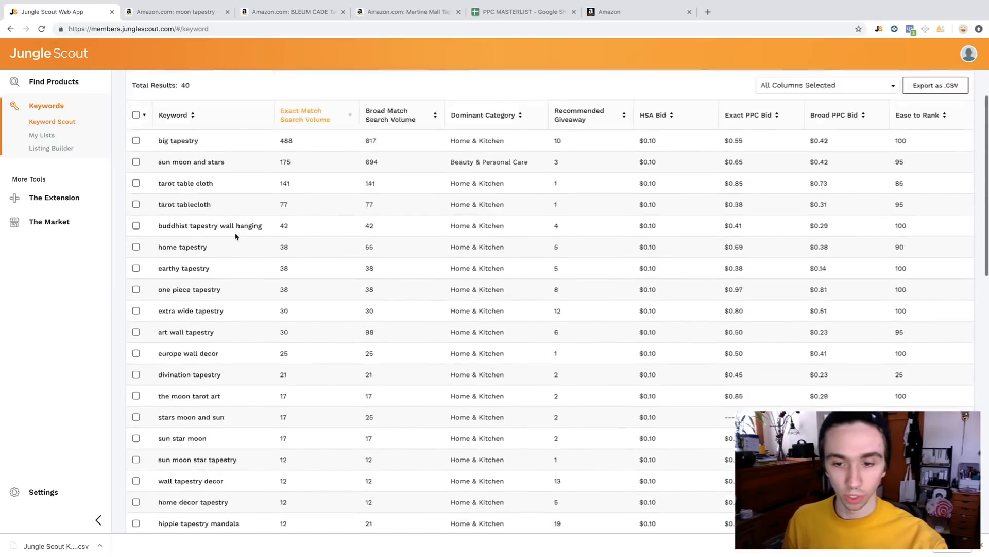
click(937, 241)
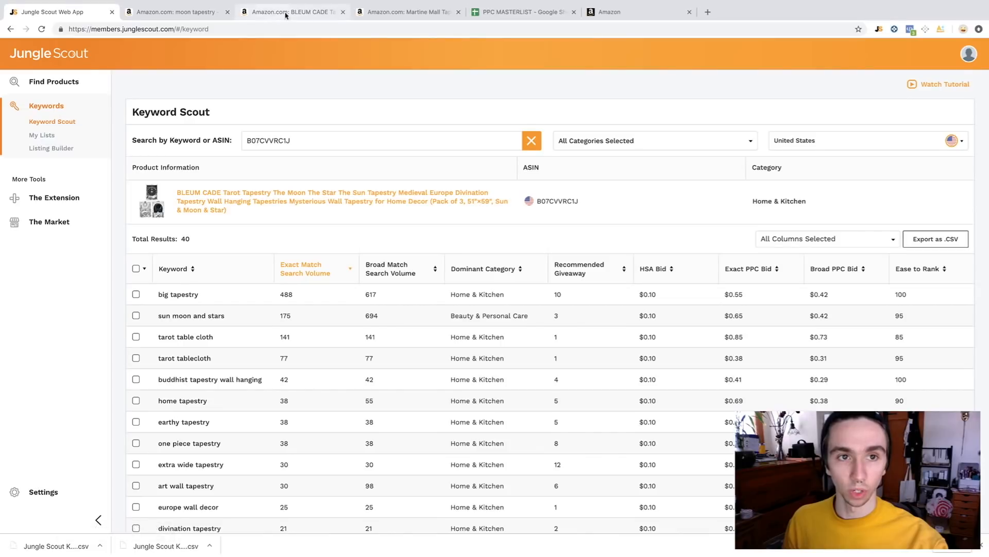
- Switch to PPC MASTERLIST and import the uploaded file "Jungle Scout Keyword Scout CSV Export - 2019-01-30 2_23_26.csv" using Insert new sheet(s)
click(548, 12)
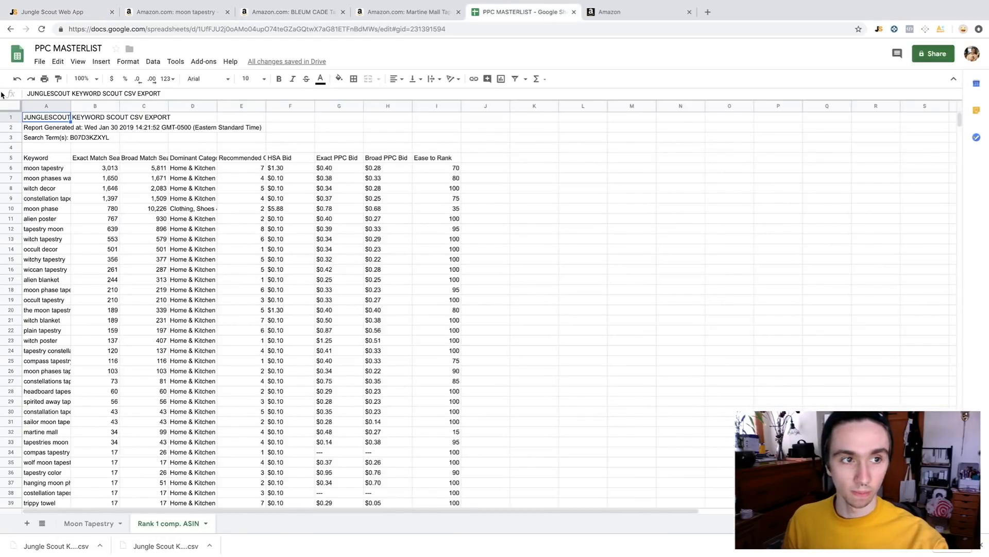
click(40, 62)
click(67, 135)
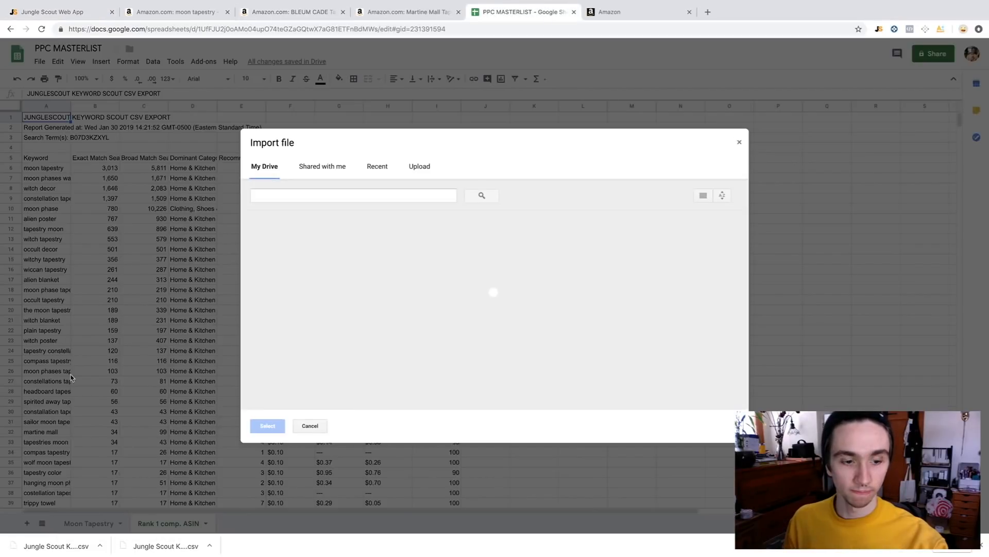
click(418, 166)
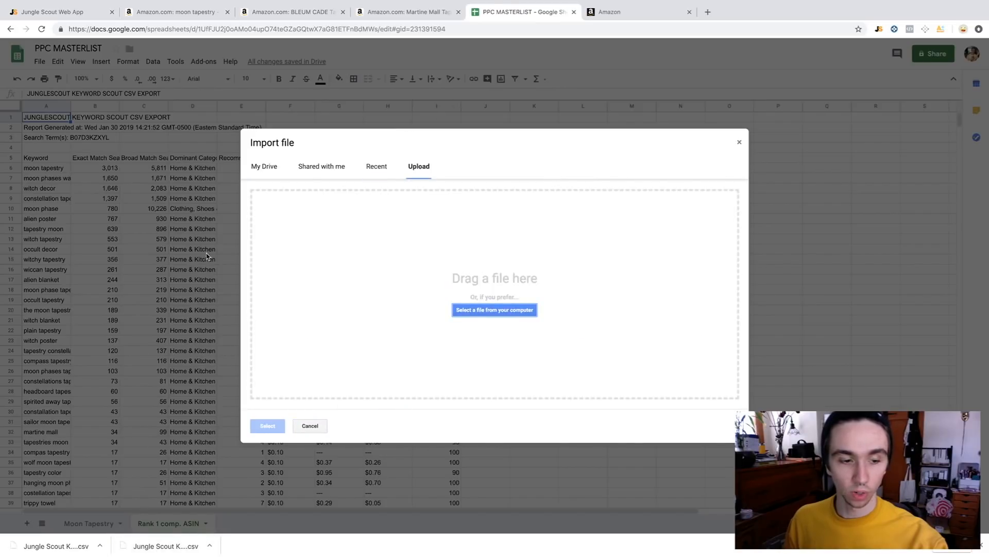
drag(73, 541, 466, 243)
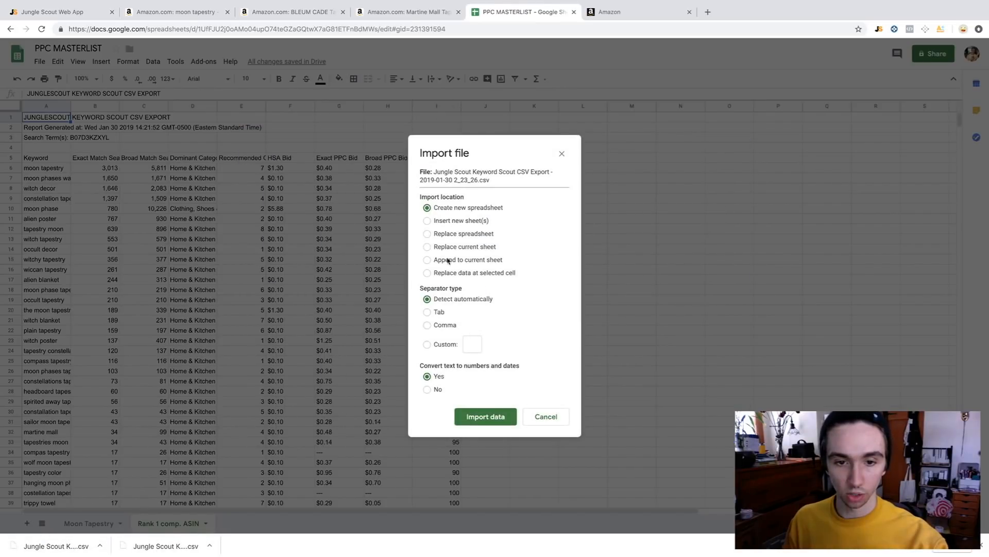
click(426, 221)
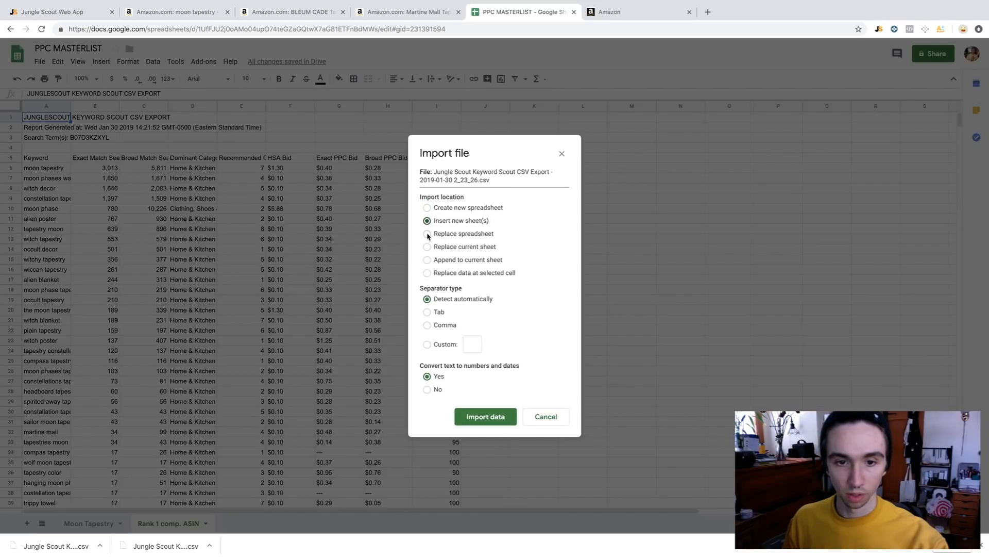
click(489, 420)
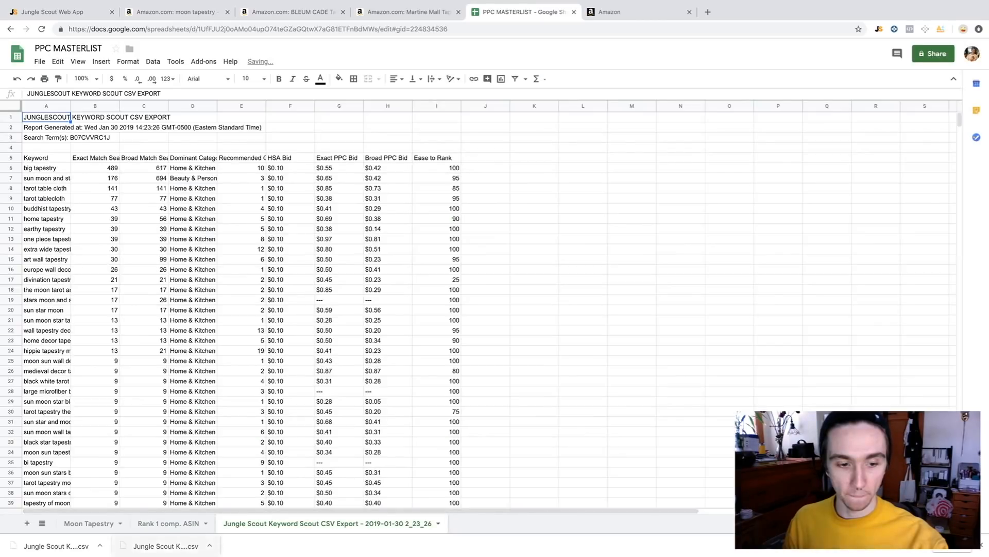
- Rename the newly imported B07CVVRC1J export sheet to "2nd Comp. ASIN"
right_click(307, 523)
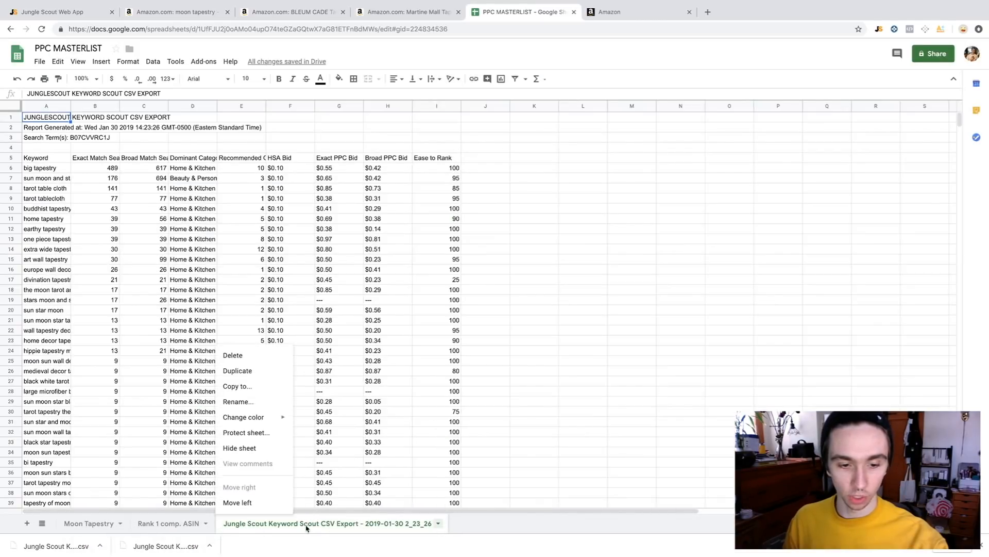
click(238, 402)
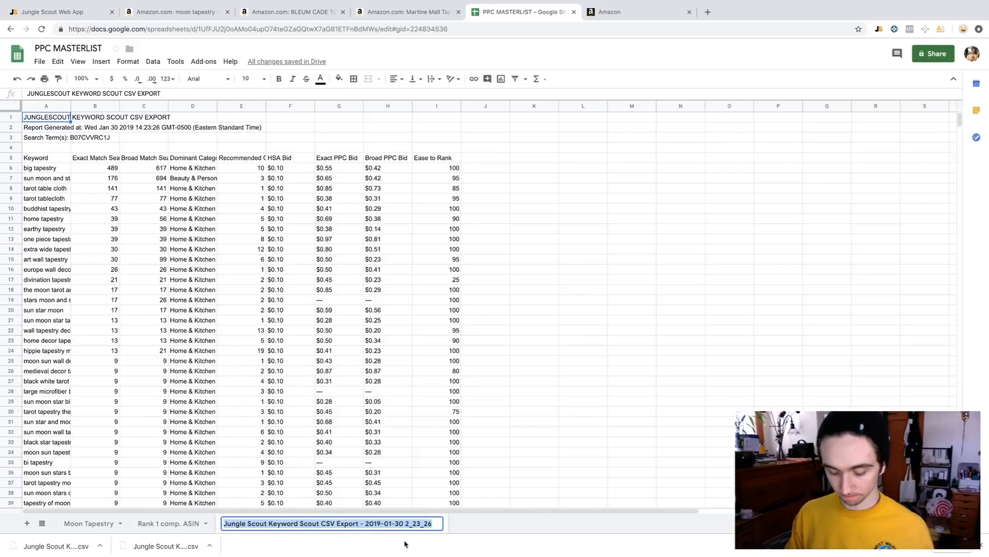
text(Moo)
key(BackSpace)
key(BackSpace)
key(BackSpace)
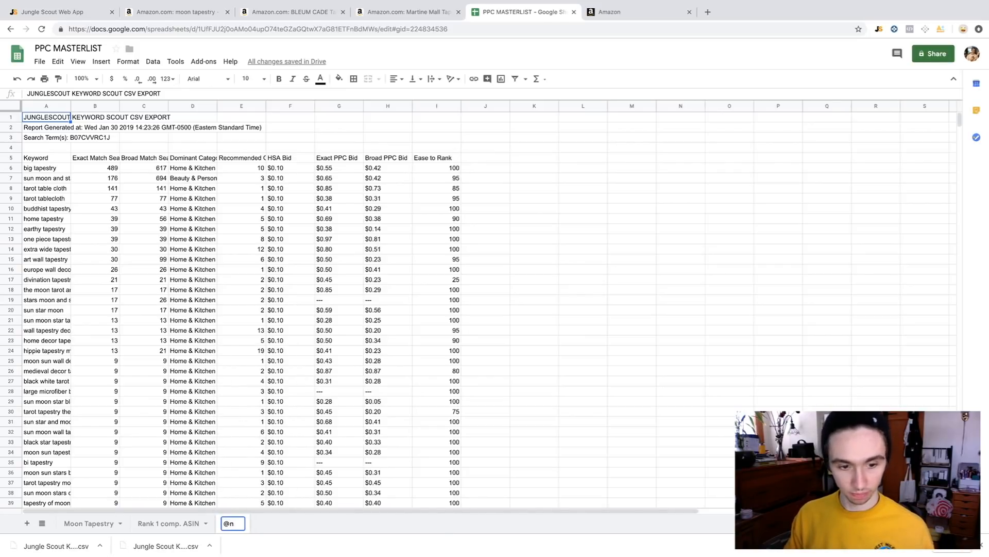
text(2nd Co)
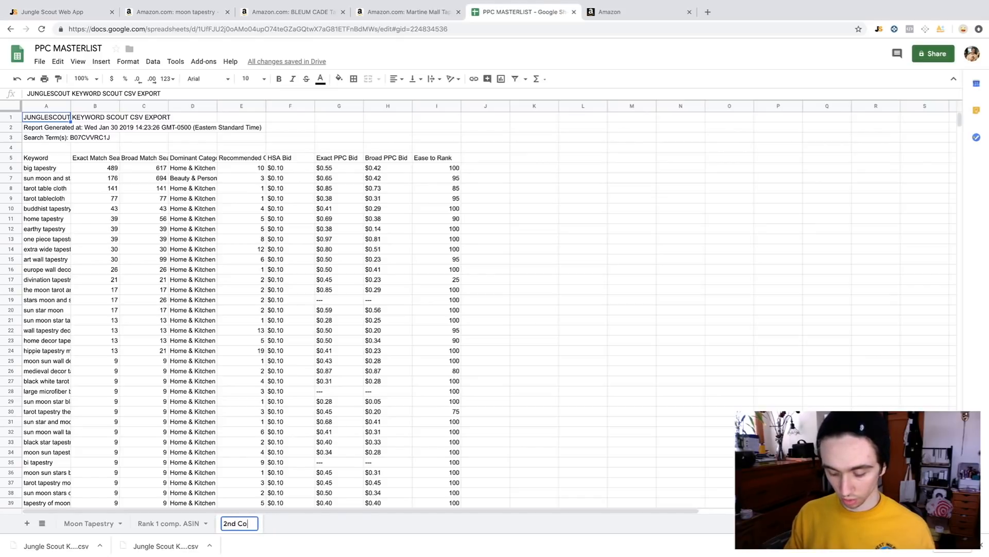
text(mp. ASIN)
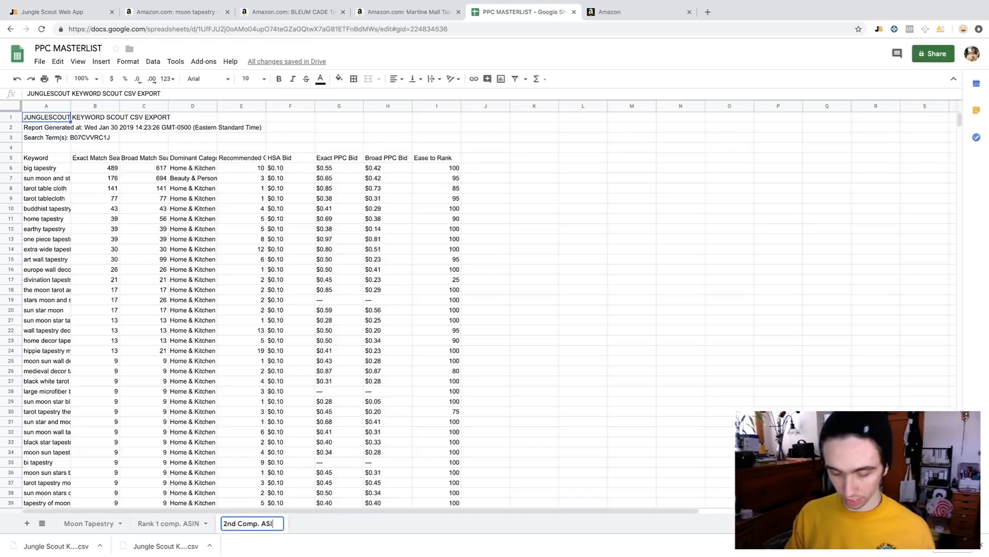
click(586, 483)
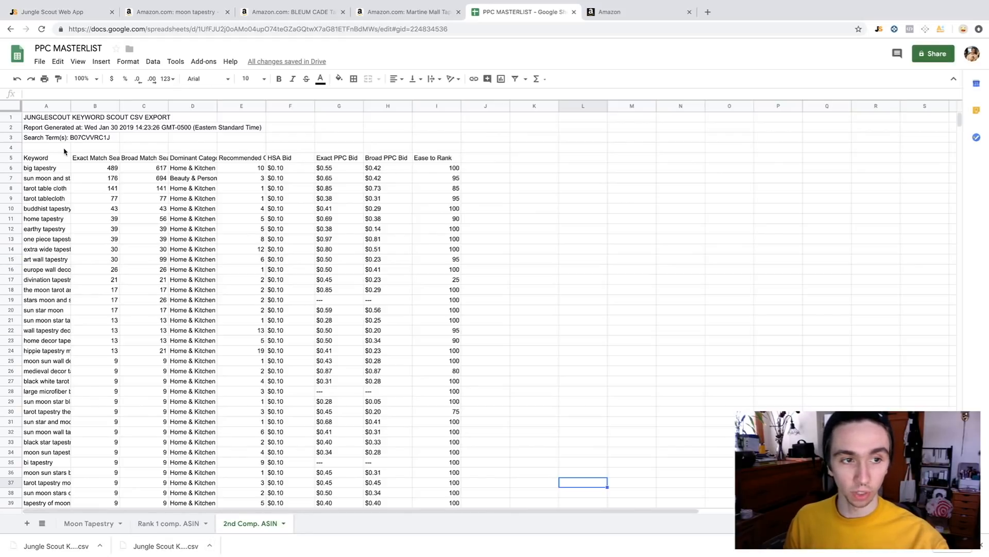
- Widen column A on the 2nd Comp. ASIN and Rank 1 comp. ASIN sheets to fit the full keywords
drag(103, 105, 128, 105)
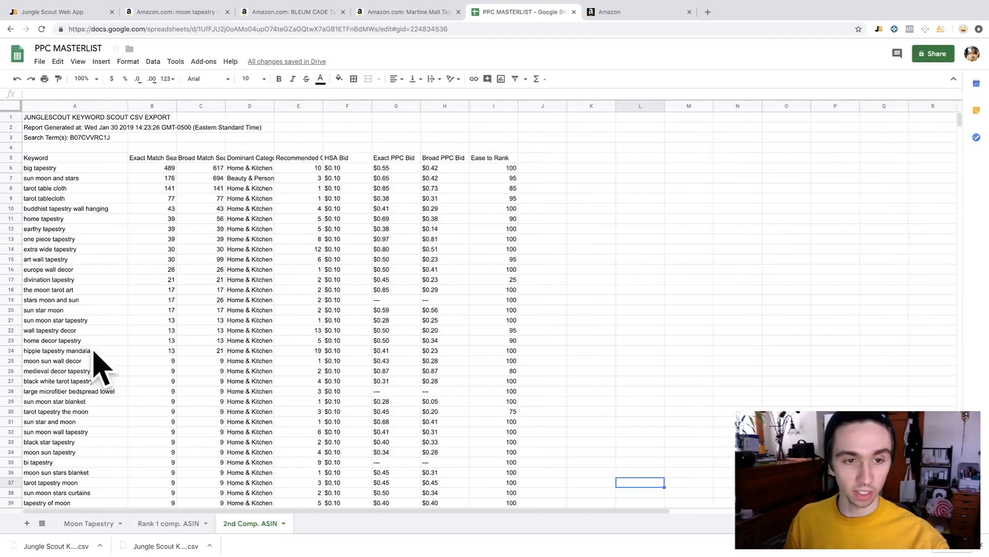
click(170, 523)
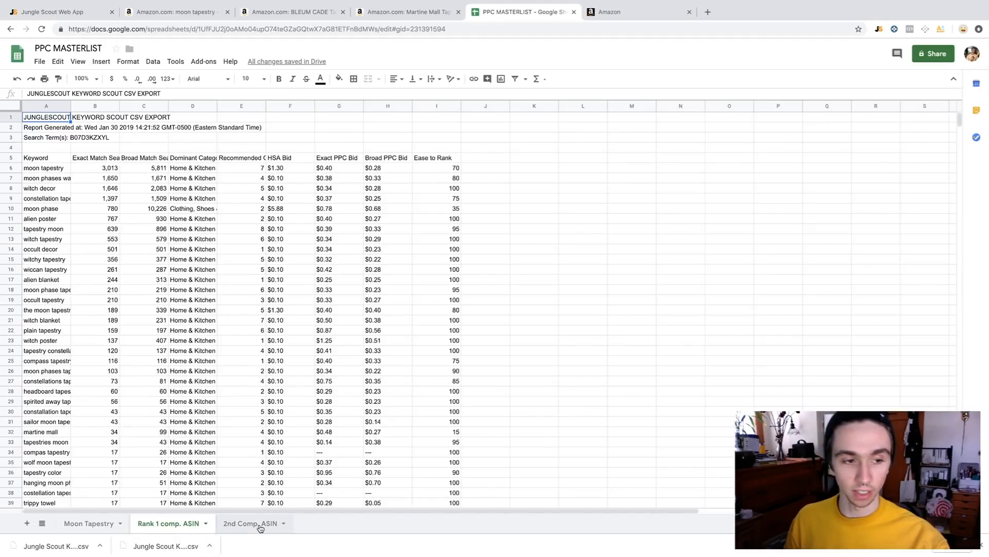
drag(70, 107, 129, 106)
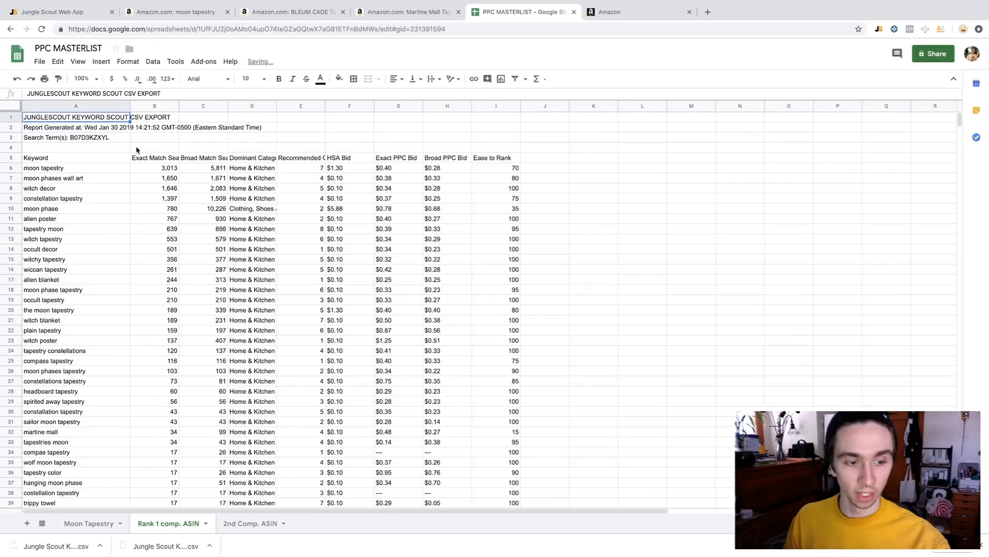
- Widen column A on the Moon Tapestry sheet to fit the full keywords
click(95, 523)
drag(71, 107, 146, 106)
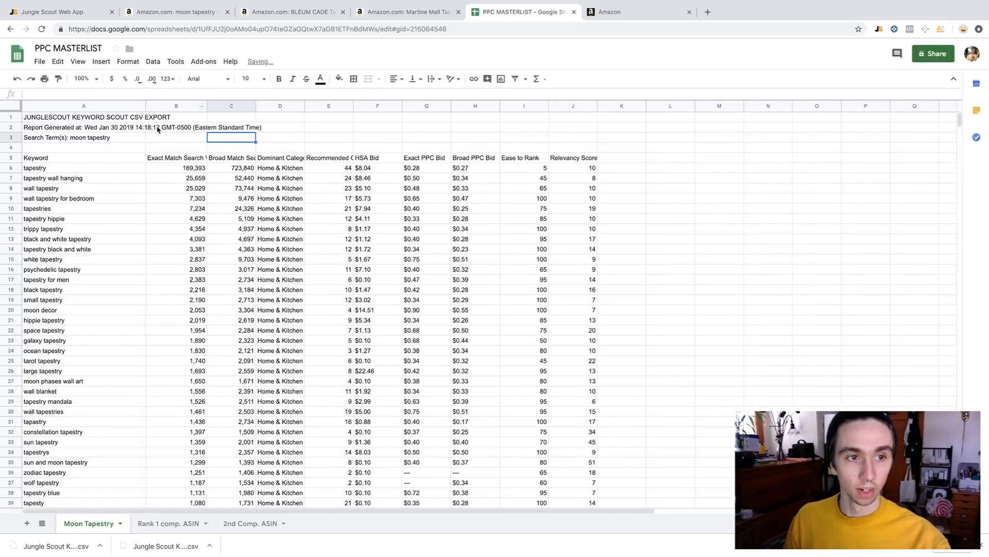
scroll(254, 218, down, 5)
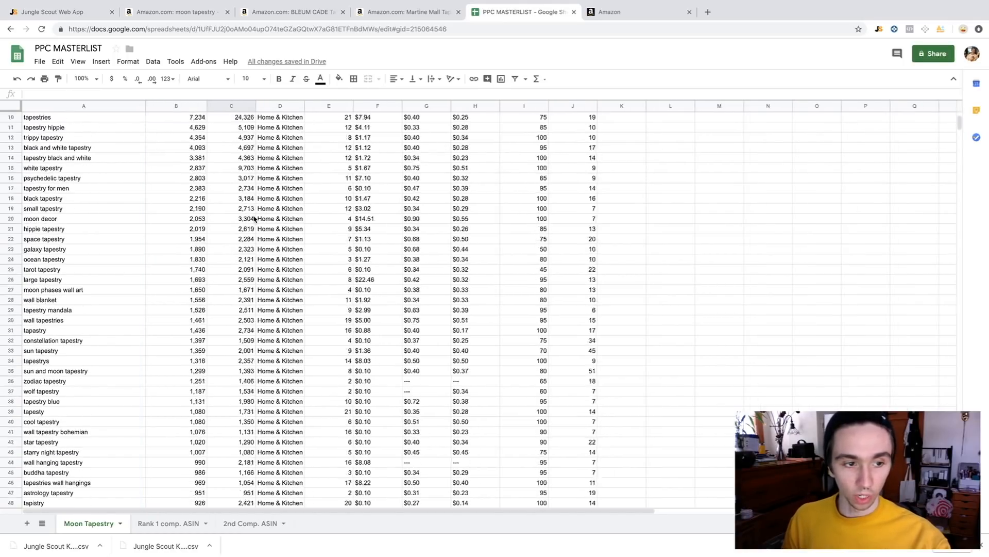
scroll(252, 217, up, 5)
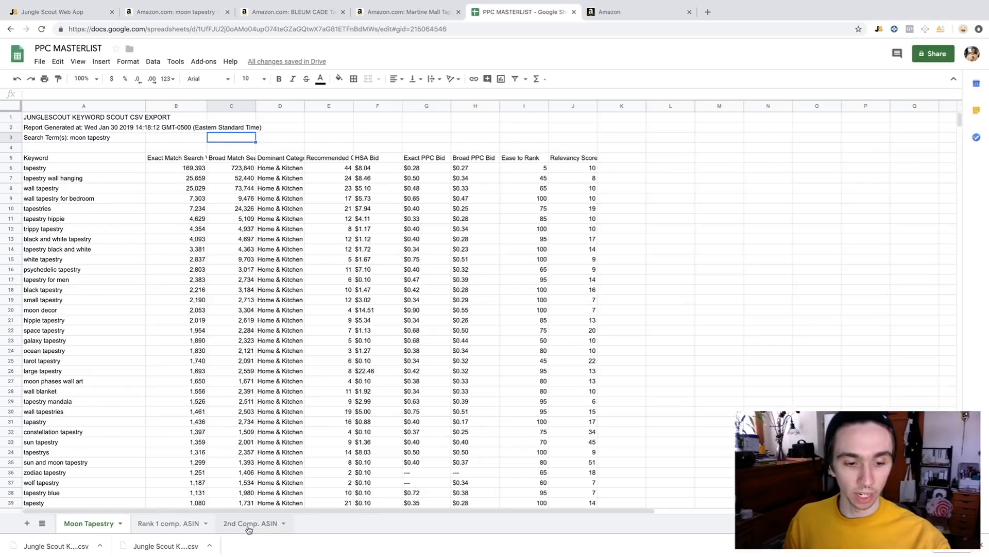
- Add a new sheet, place it after 2nd Comp. ASIN, and rename it "MASTERLIST"
click(27, 525)
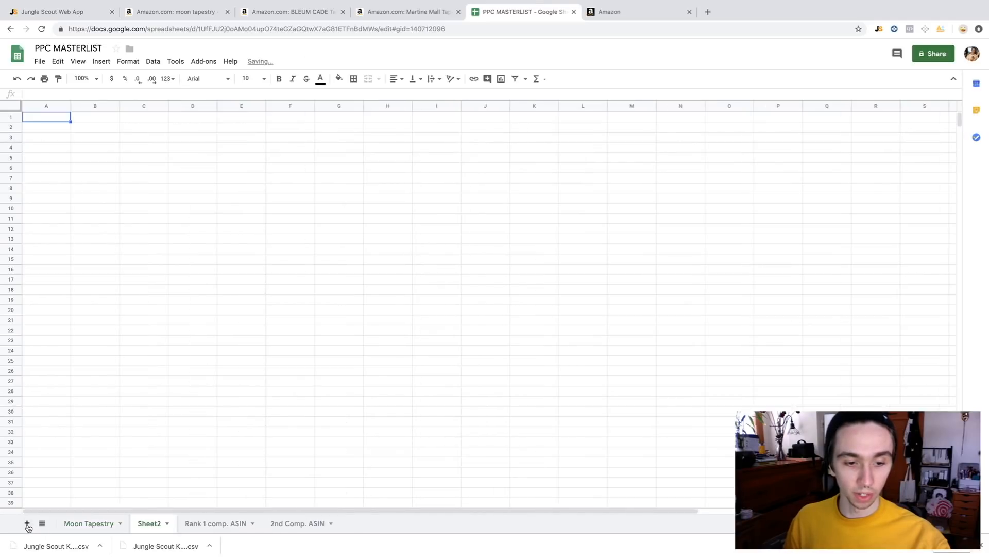
drag(161, 523, 316, 515)
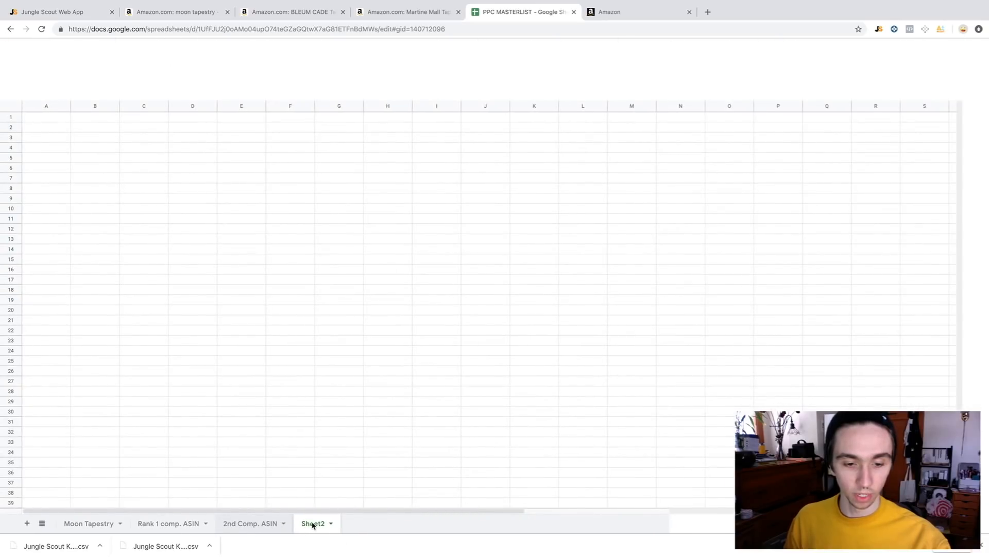
click(321, 526)
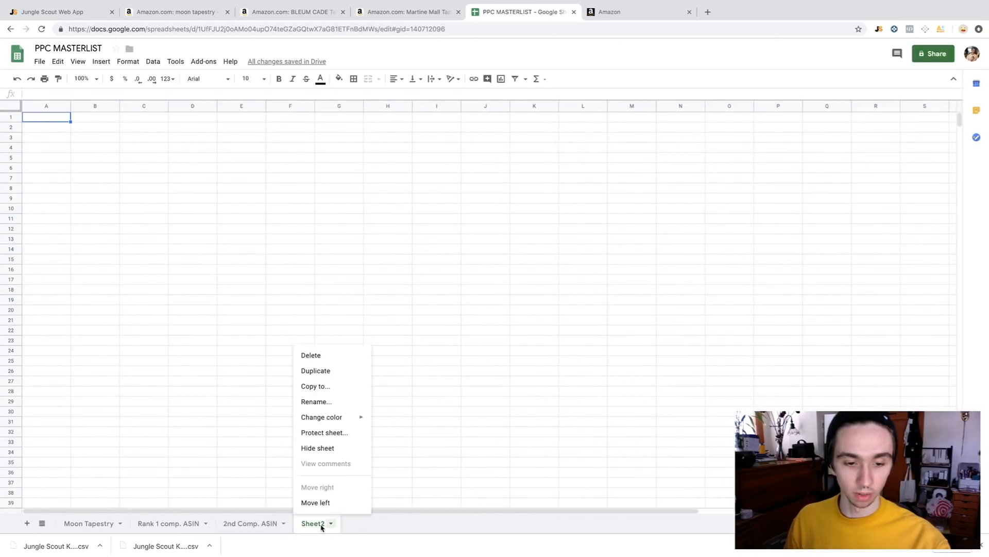
click(323, 402)
text(MASTERLIST)
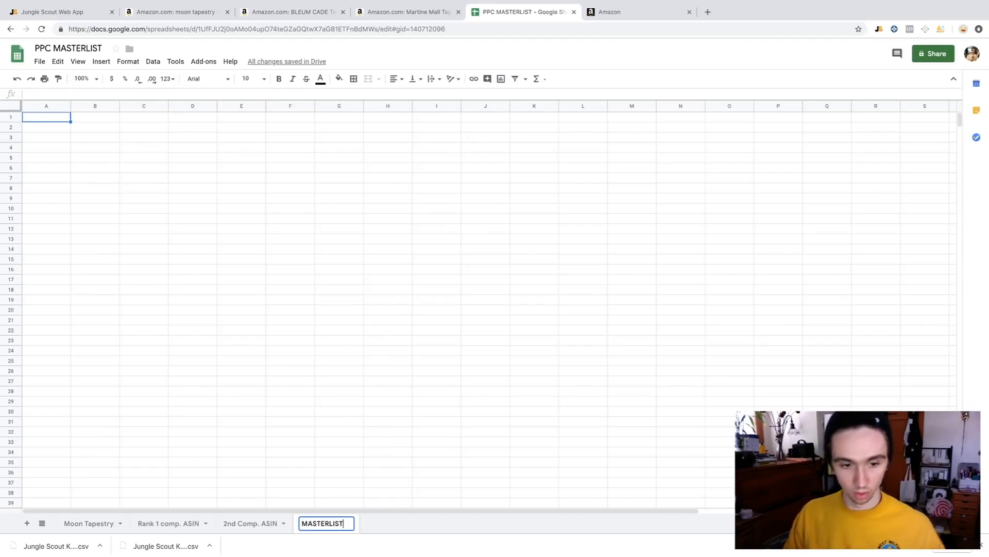
click(369, 446)
- Copy the Moon Tapestry sheet's keyword column from the Keyword header down to row 255
click(85, 525)
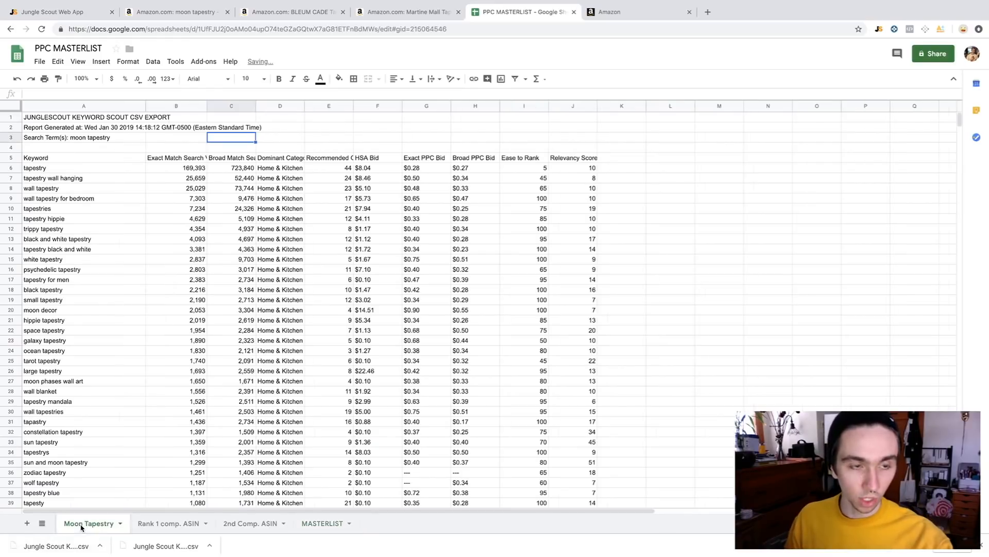
click(90, 159)
drag(90, 159, 102, 179)
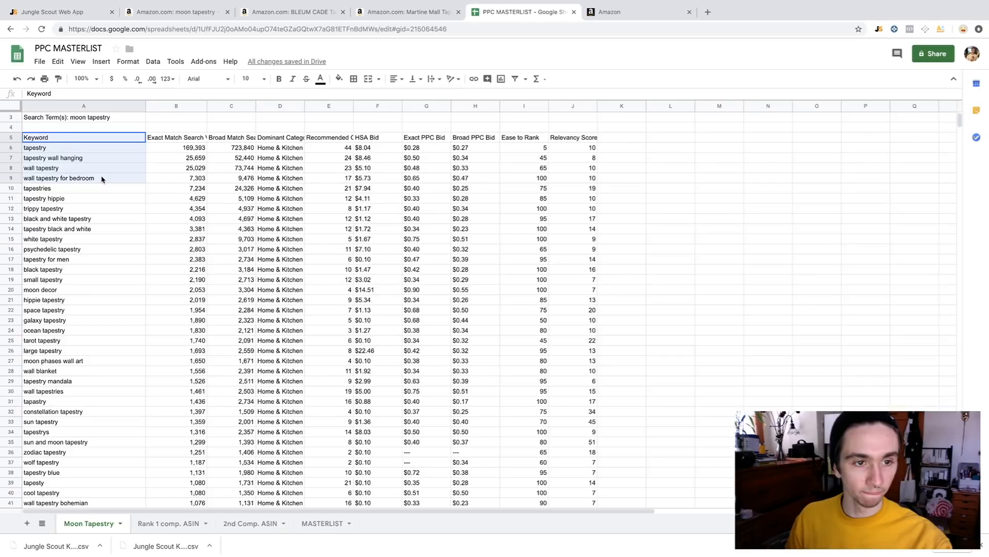
drag(100, 176, 119, 159)
scroll(121, 249, up, 1)
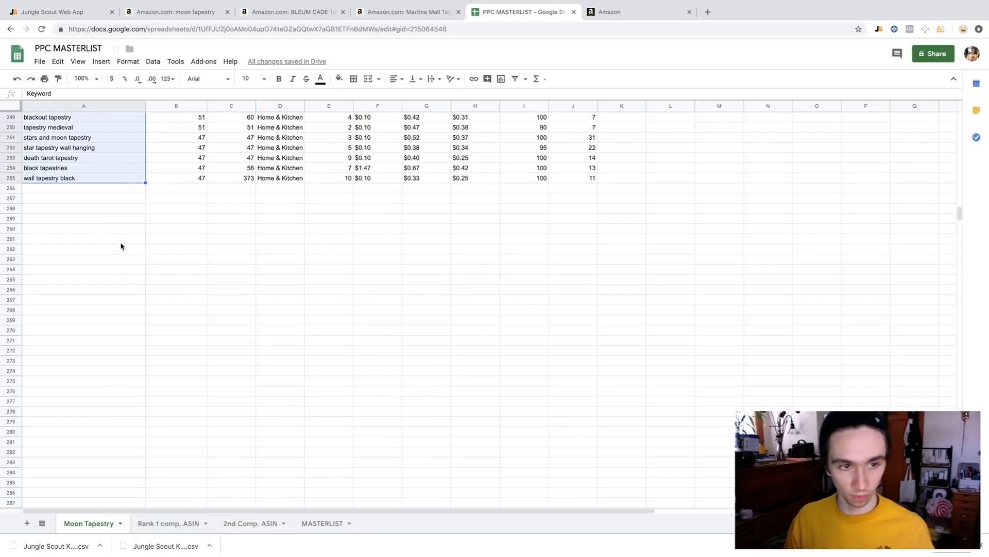
key(ctrl+c)
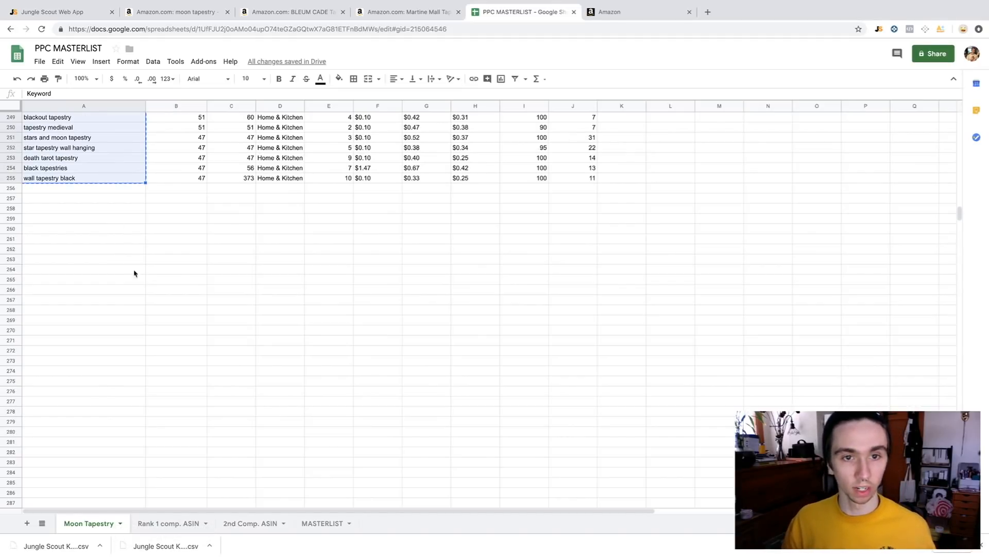
- Try the copied keyword column at A1 of MASTERLIST with a wider column A, and undo both changes
click(320, 526)
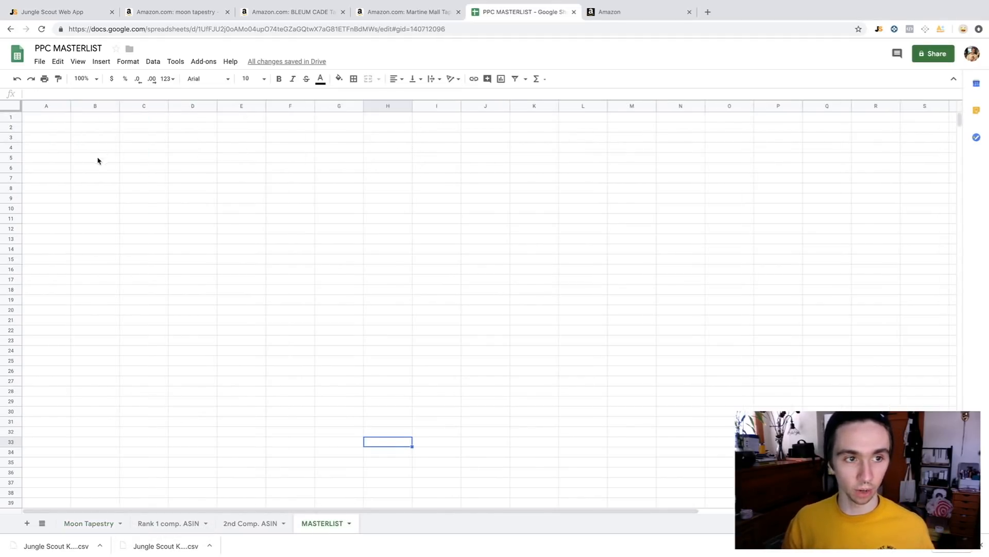
click(61, 121)
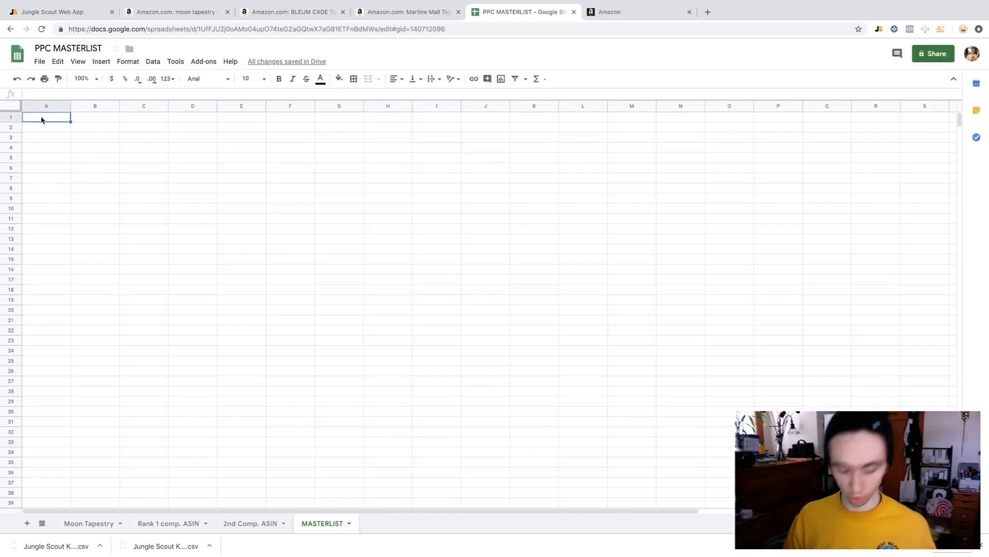
key(ctrl+v)
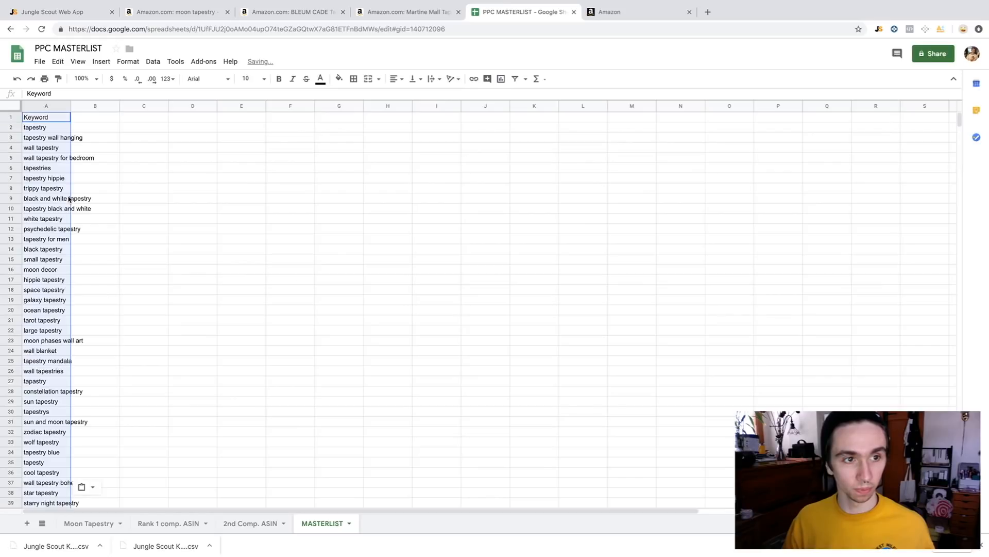
drag(70, 105, 107, 105)
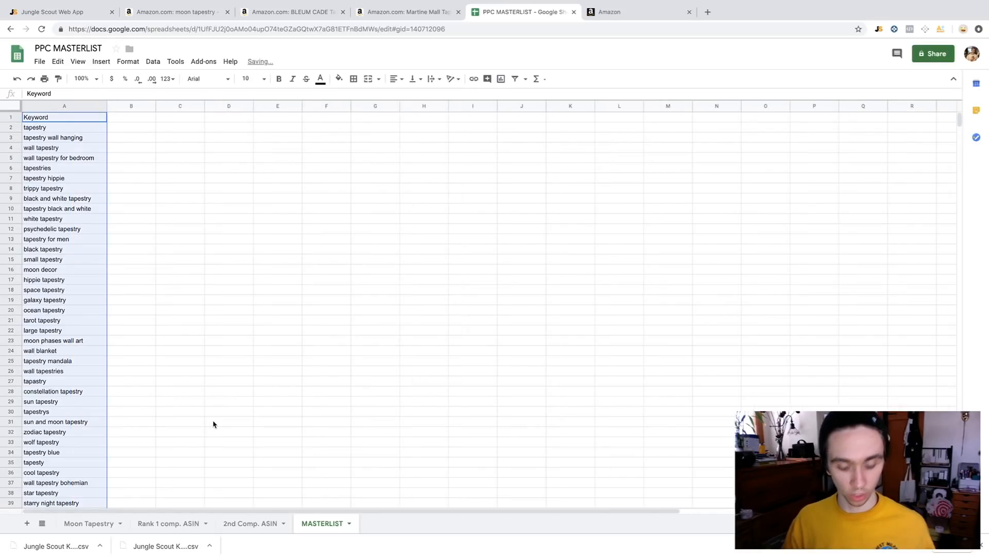
key(ctrl+z)
key(ctrl+z)
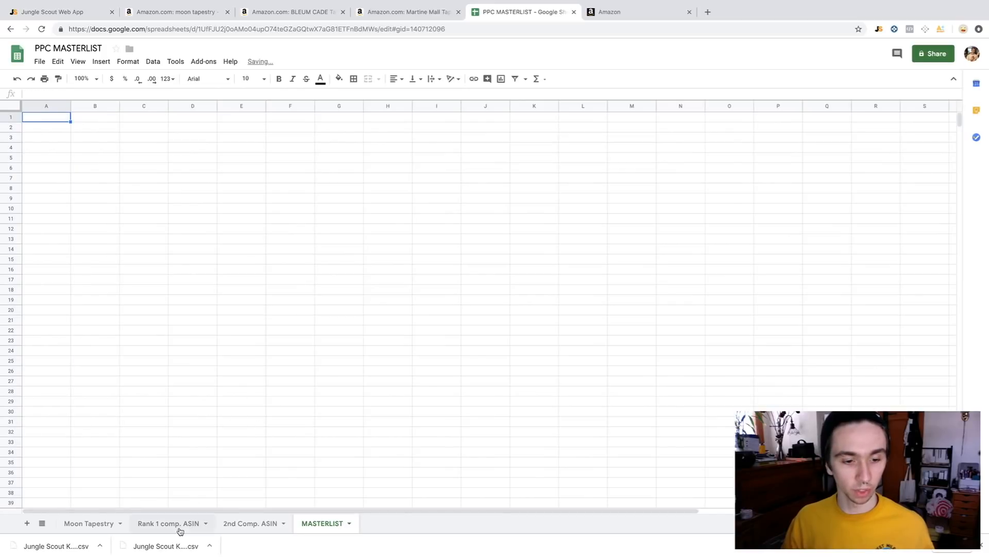
- Copy the keywords and exact match search volumes without headers, A6:B255, from the Moon Tapestry sheet
click(96, 524)
scroll(122, 201, up, 15)
click(82, 168)
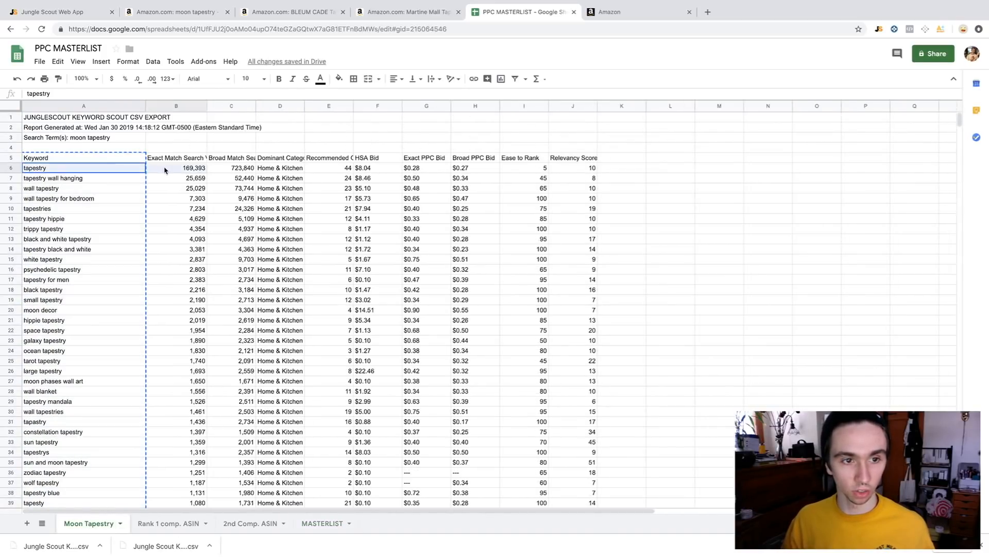
scroll(177, 412, down, 1)
scroll(177, 532, down, 20)
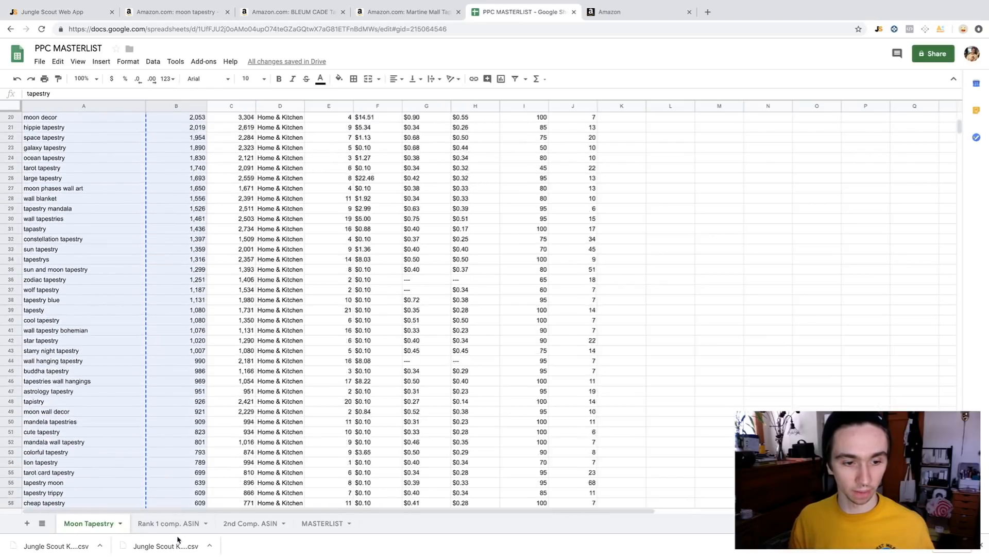
scroll(335, 309, down, 20)
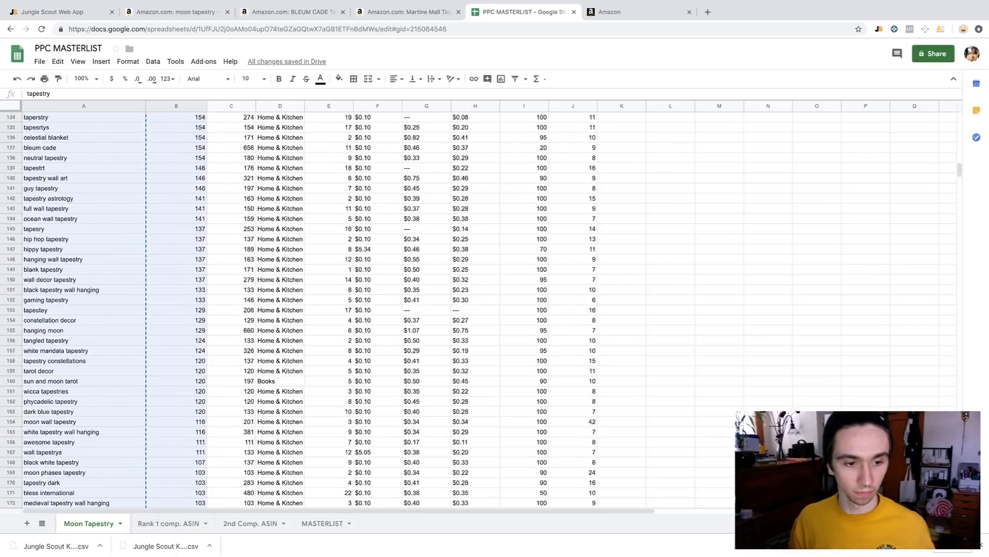
drag(178, 533, 187, 269)
key(ctrl+c)
- Paste the copied keywords and volumes at A1 of MASTERLIST and widen column A to fit them
click(331, 523)
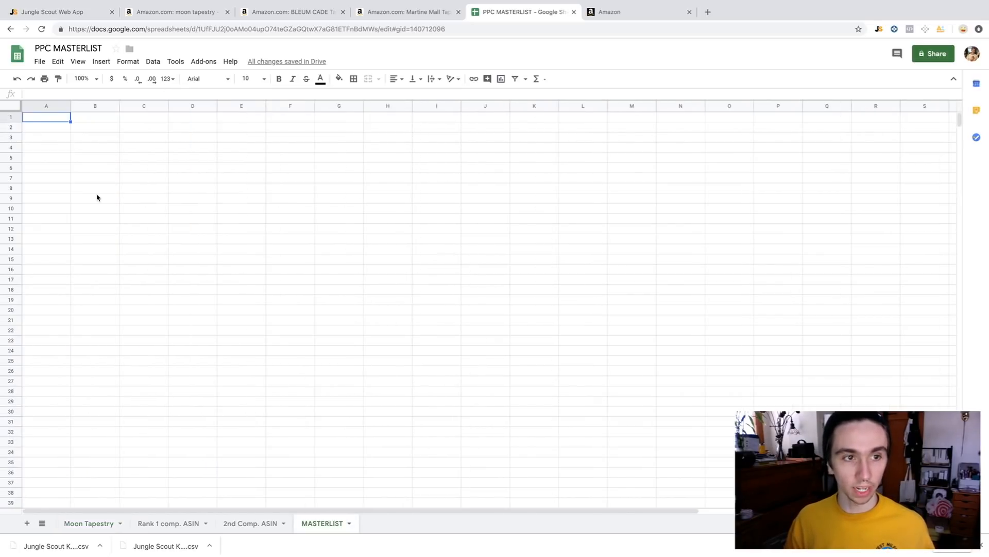
key(ctrl+v)
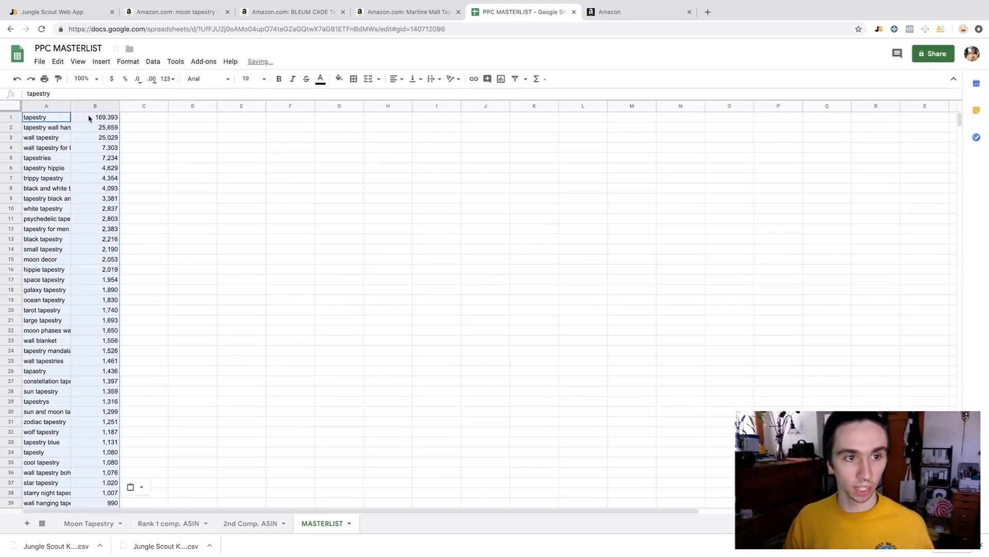
drag(70, 105, 116, 106)
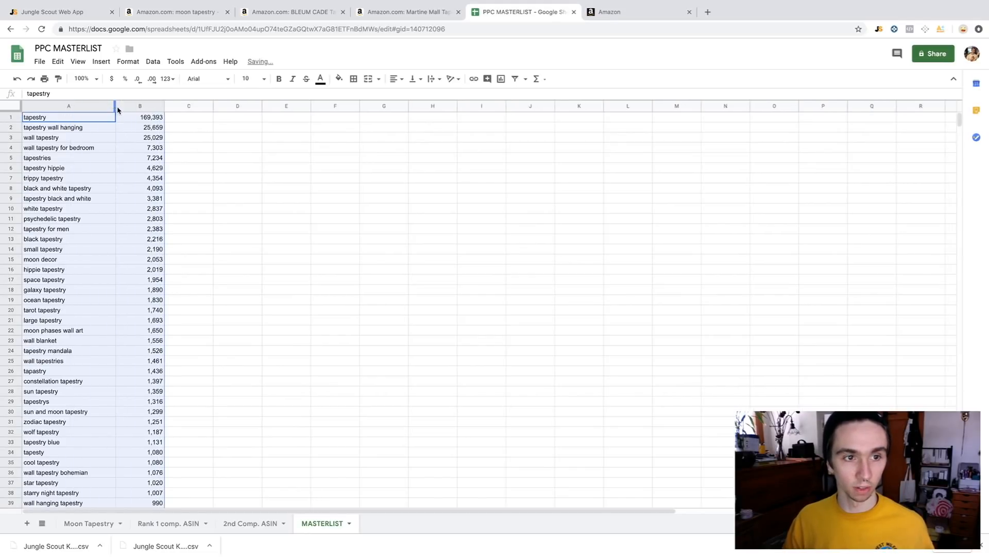
click(168, 121)
- Select empty cell A251 below the MASTERLIST keywords, and widen column A on the Rank 1 comp. ASIN sheet
scroll(137, 186, down, 20)
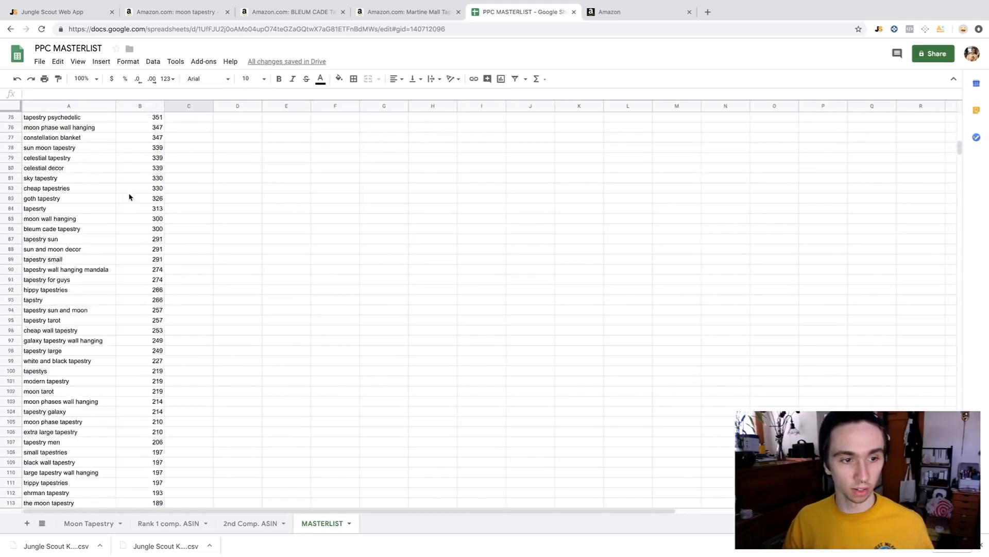
scroll(103, 202, up, 6)
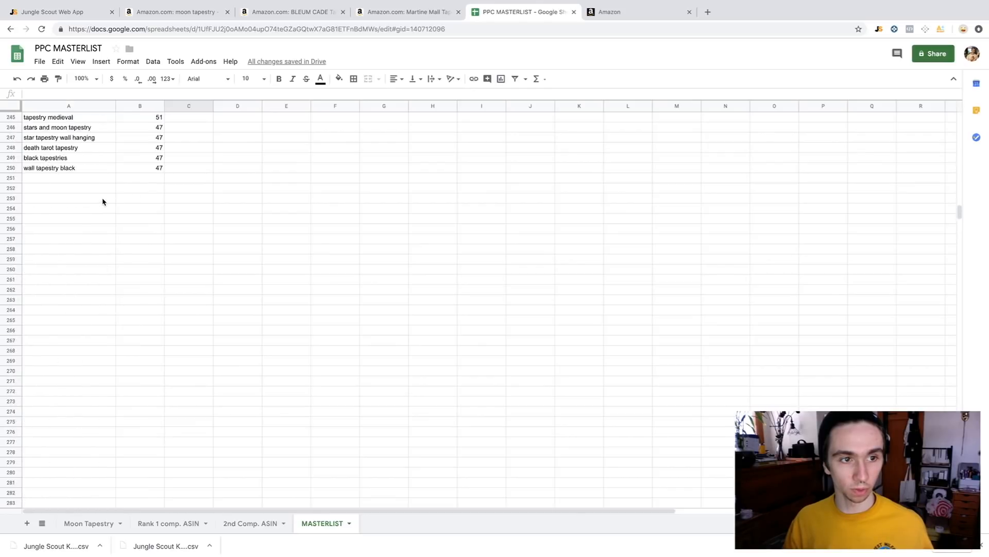
click(52, 280)
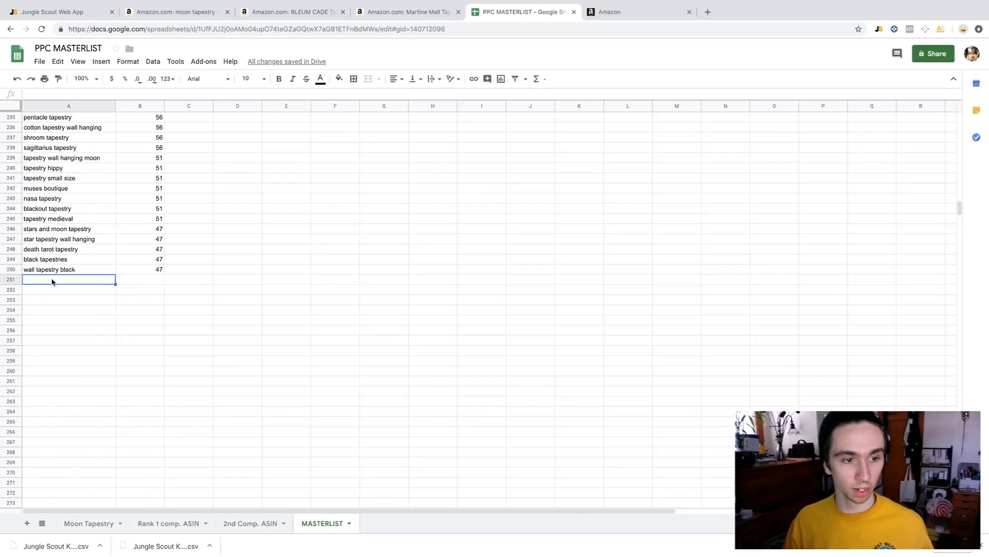
click(178, 524)
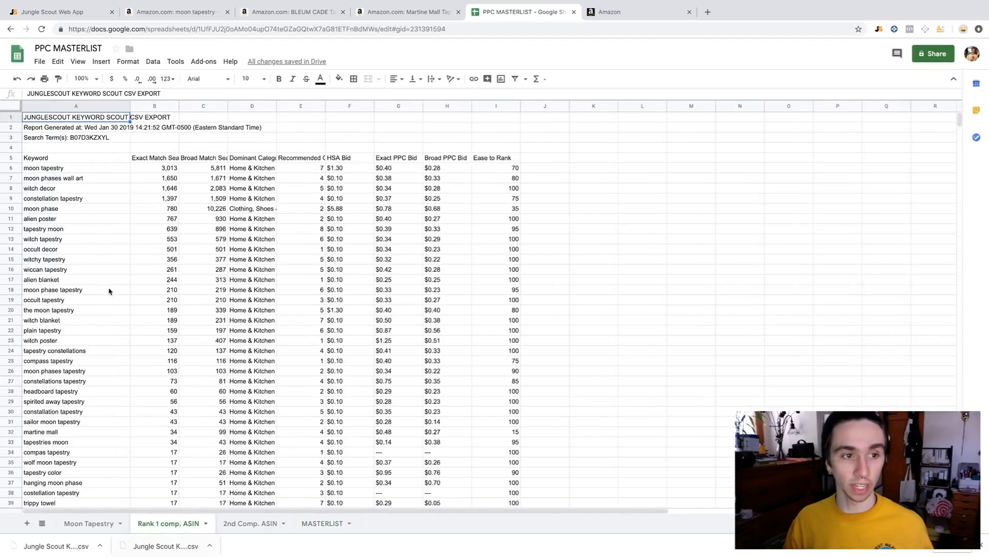
drag(130, 106, 183, 106)
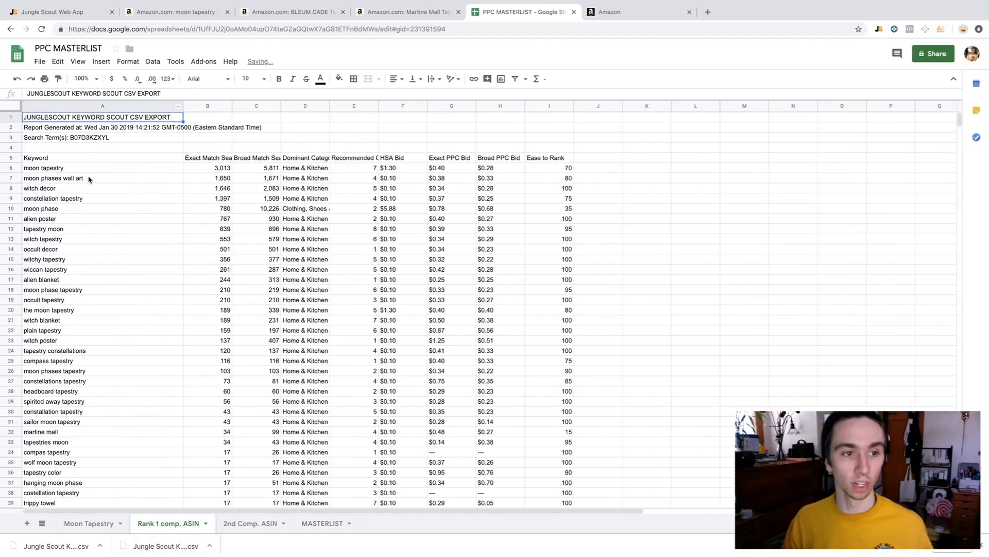
- Copy all keywords and exact match search volumes from row 6 down on the Rank 1 comp. ASIN sheet
drag(81, 167, 212, 246)
key(super+c)
scroll(187, 178, up, 5)
scroll(188, 178, up, 5)
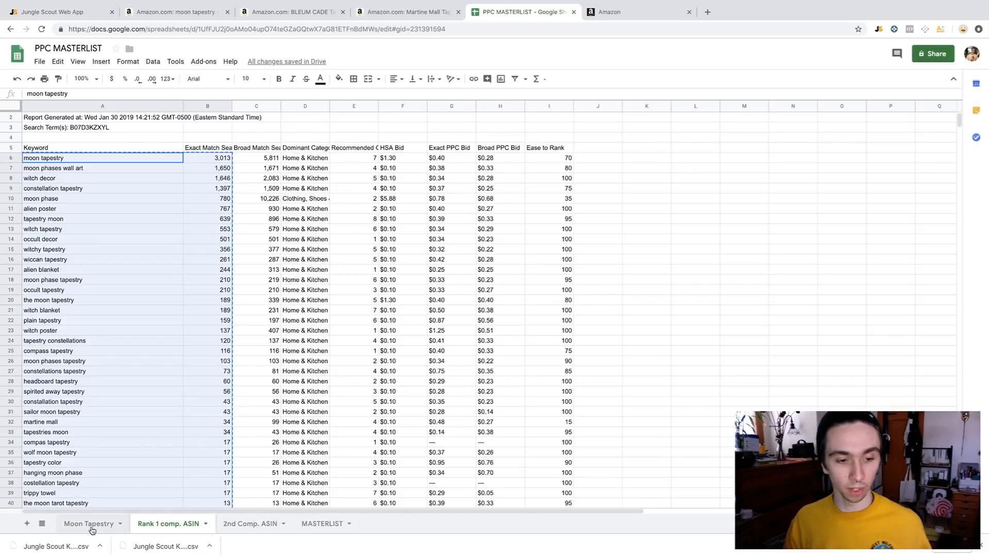
- Paste the Rank 1 competitor keywords and volumes into MASTERLIST at A251, directly below the existing list
click(320, 524)
scroll(98, 286, up, 10)
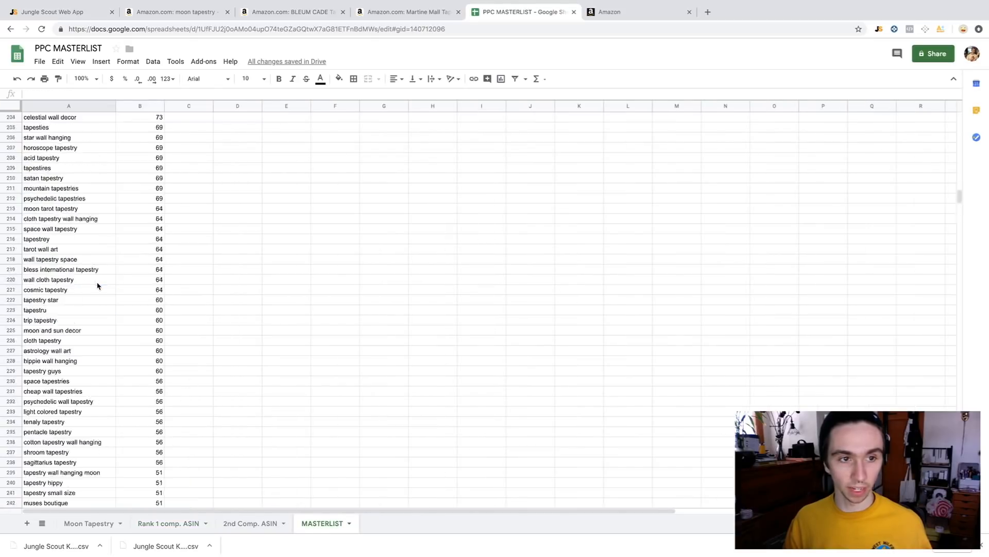
scroll(96, 290, up, 12)
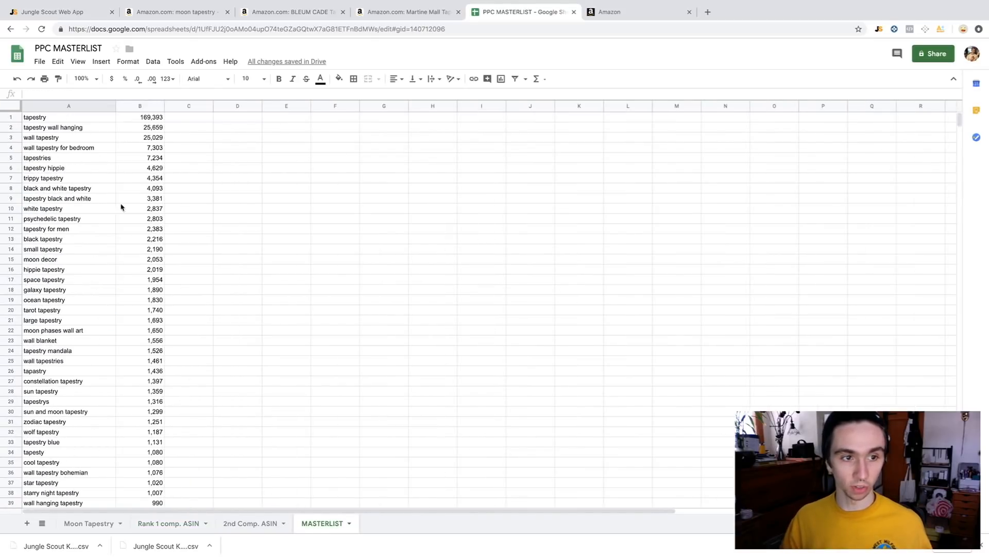
scroll(124, 412, down, 20)
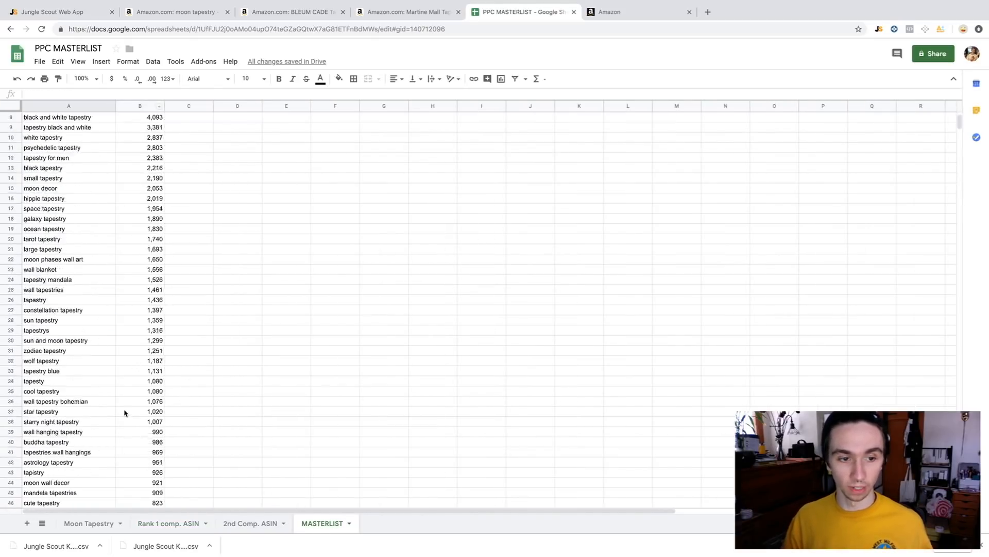
scroll(112, 420, down, 20)
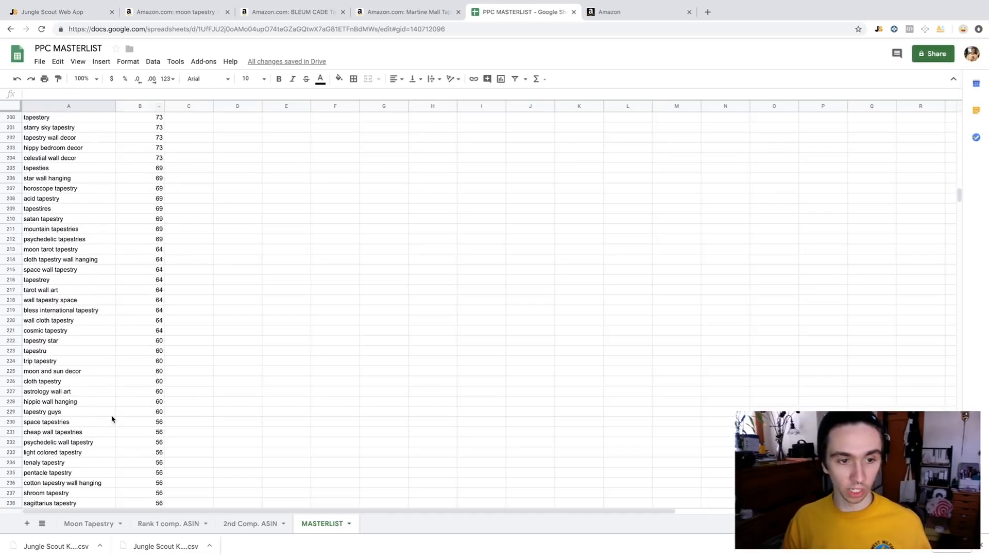
scroll(111, 416, up, 8)
scroll(110, 416, up, 5)
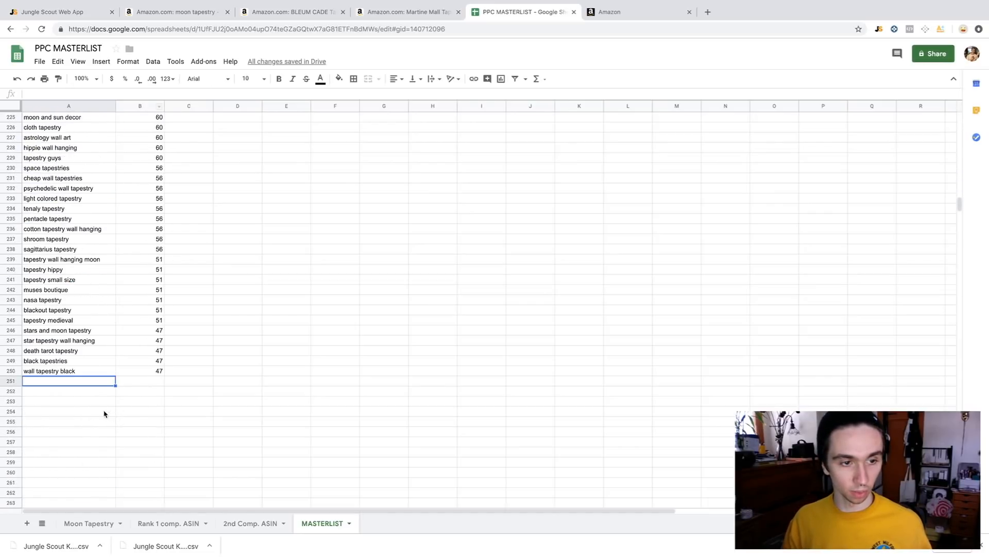
key(ctrl+v)
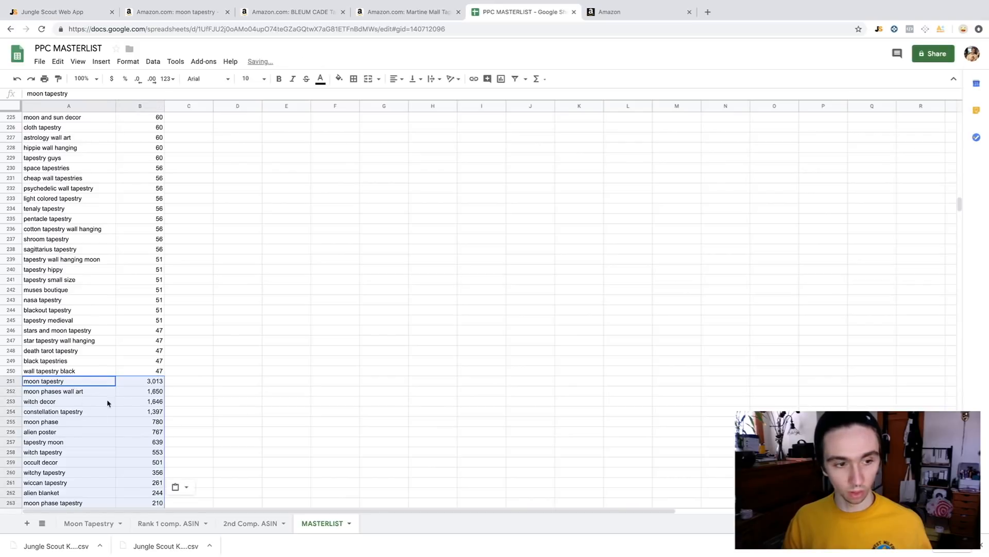
scroll(110, 411, down, 10)
scroll(109, 411, up, 10)
scroll(110, 410, up, 1)
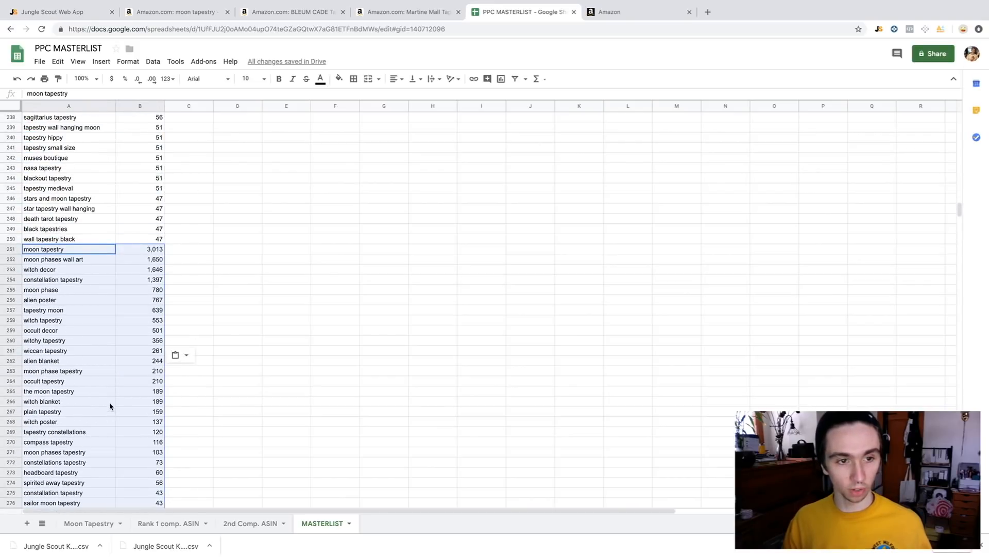
- Select empty cell A303 directly below the last keyword on the MASTERLIST sheet
scroll(221, 327, down, 20)
scroll(83, 190, up, 1)
scroll(83, 190, up, 1)
click(59, 158)
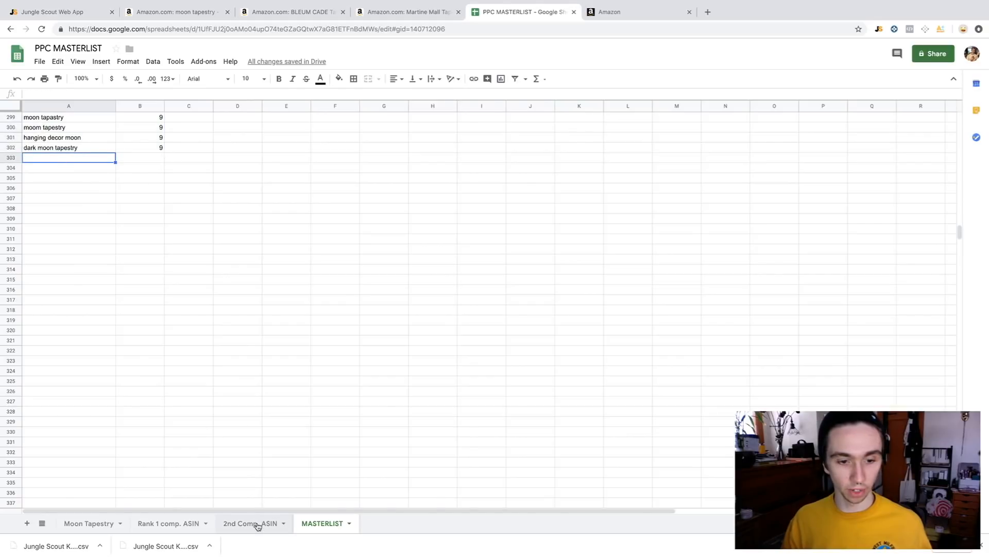
- Copy all keywords and exact match search volumes from row 6 down on 2nd Comp. ASIN and paste them into MASTERLIST at A303
click(256, 523)
drag(93, 169, 152, 204)
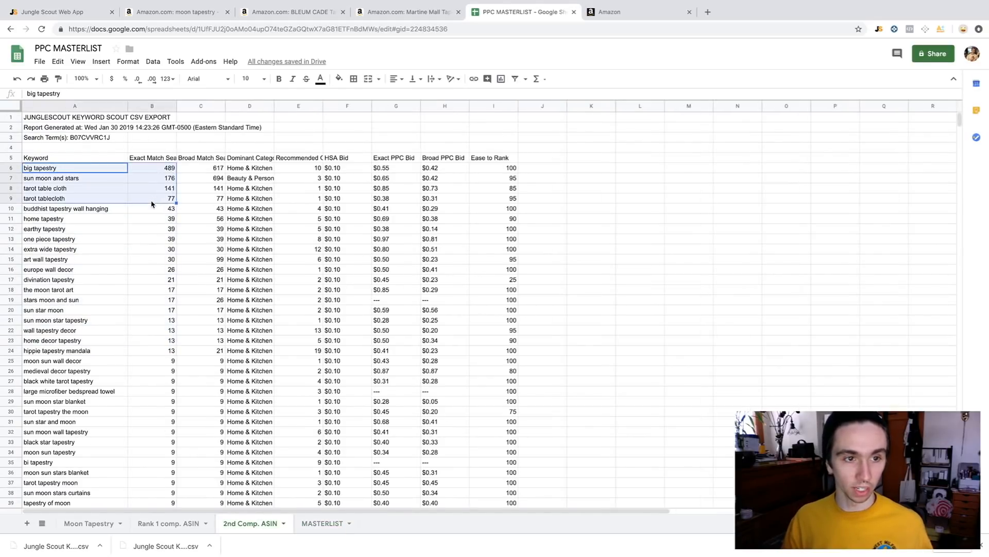
click(103, 170)
scroll(154, 217, down, 3)
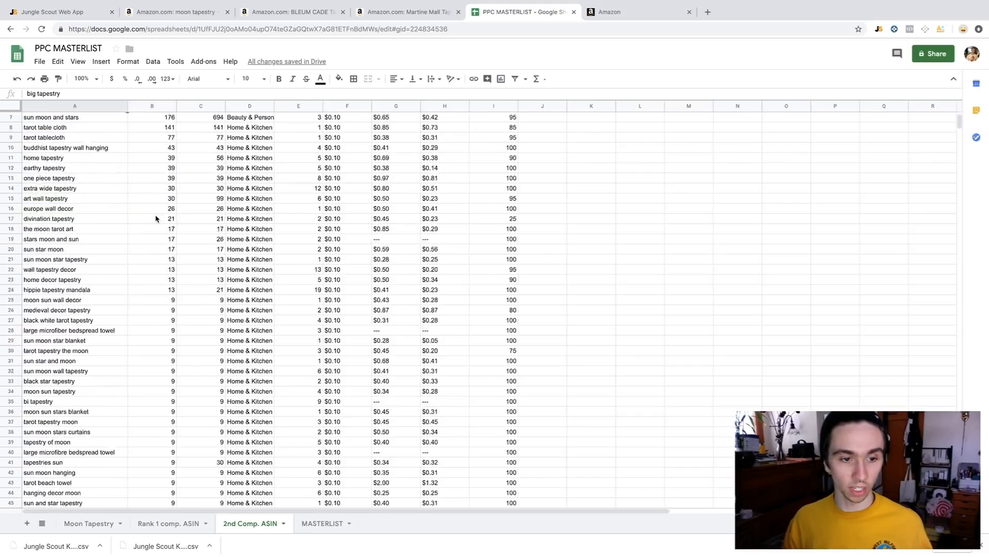
scroll(157, 206, up, 3)
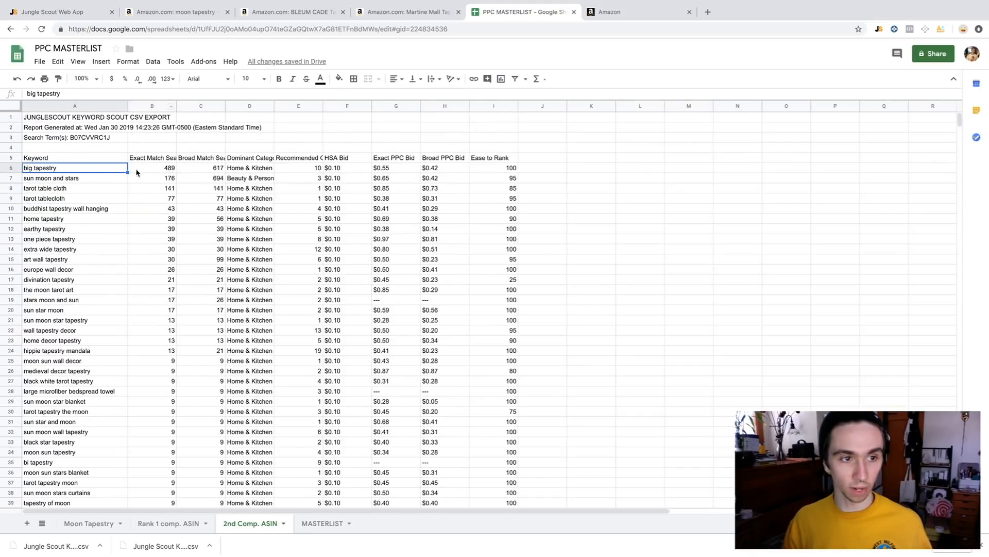
drag(94, 168, 164, 452)
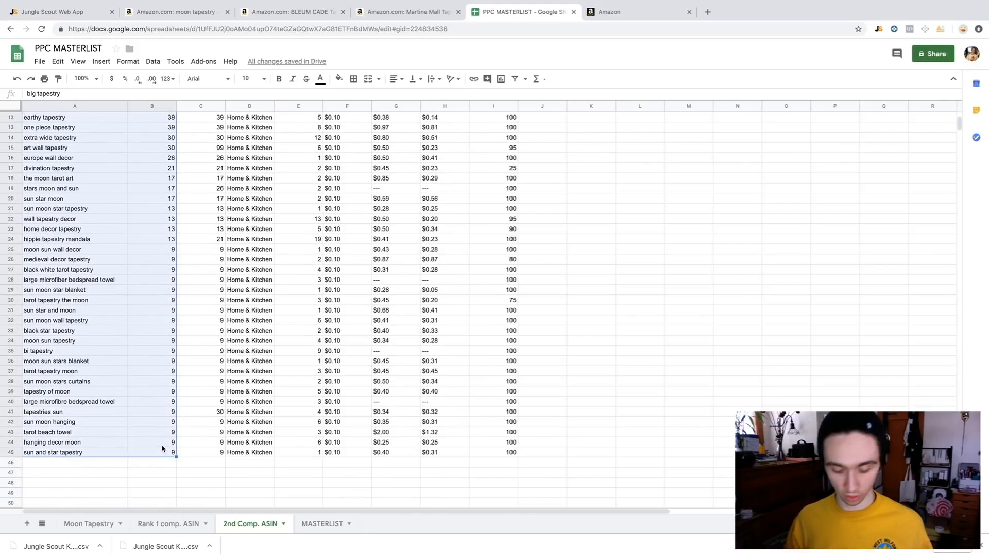
click(327, 523)
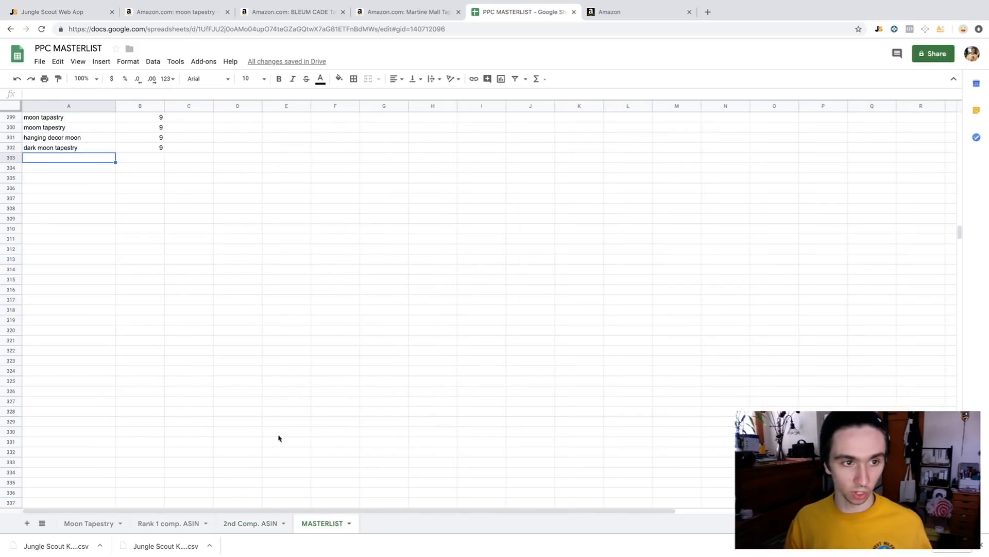
key(ctrl+v)
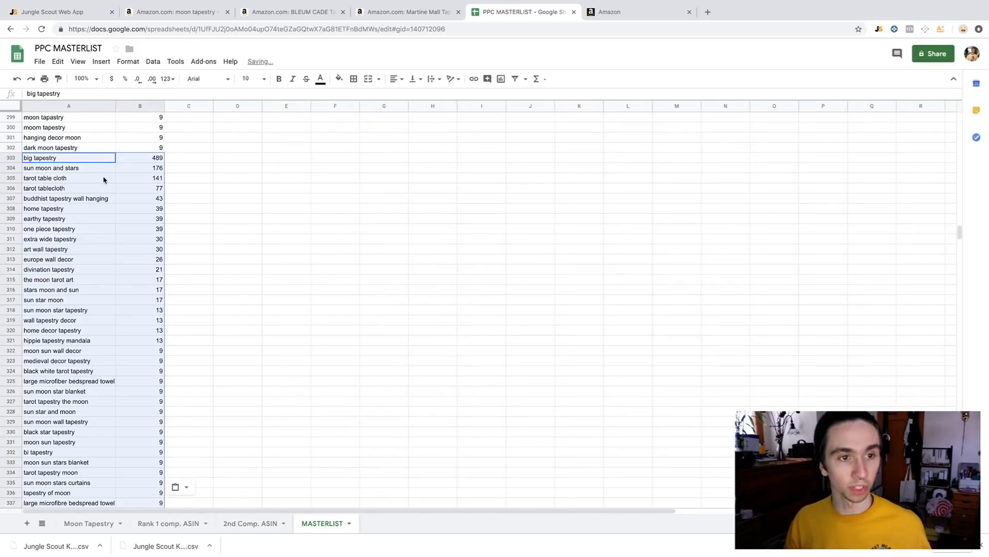
- Sort the MASTERLIST sheet Z → A by the search volumes in column B
scroll(99, 169, up, 20)
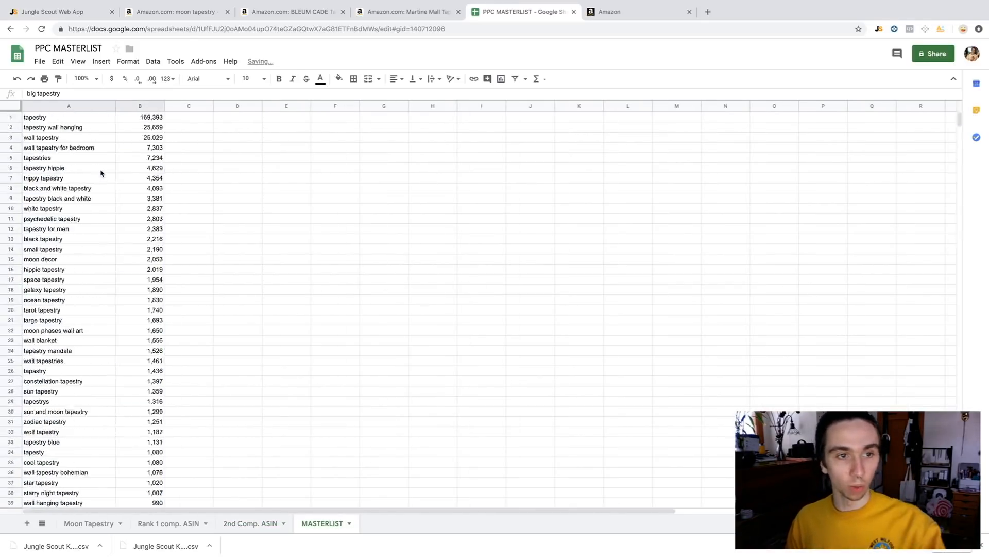
click(148, 105)
right_click(148, 105)
click(149, 105)
right_click(148, 105)
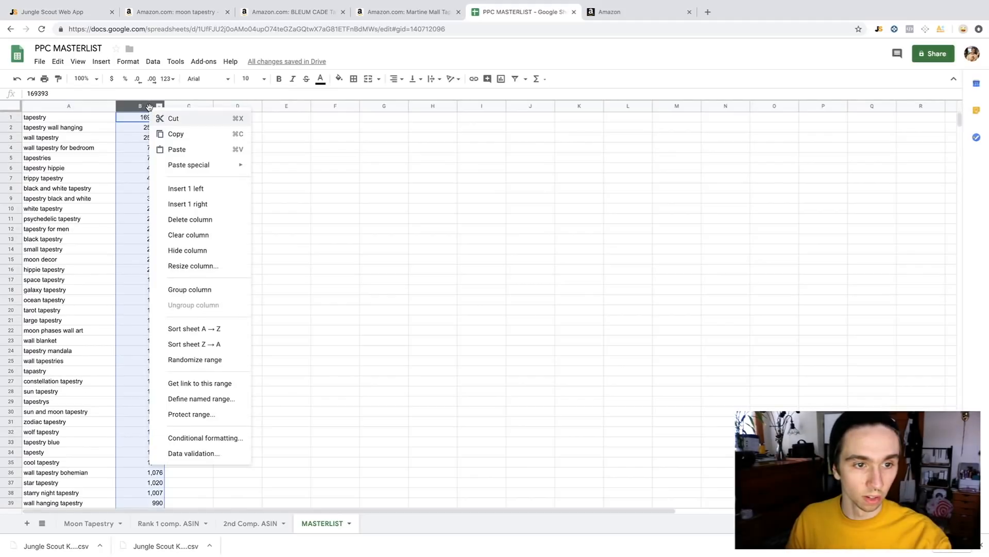
click(200, 345)
click(233, 157)
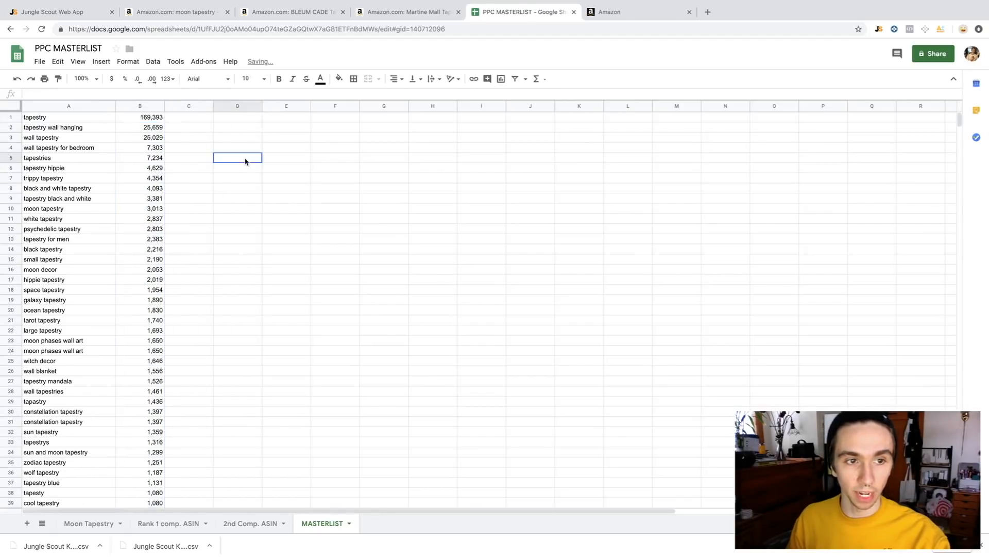
- Look through the sorted MASTERLIST keywords in column A for duplicate entries
scroll(159, 183, down, 3)
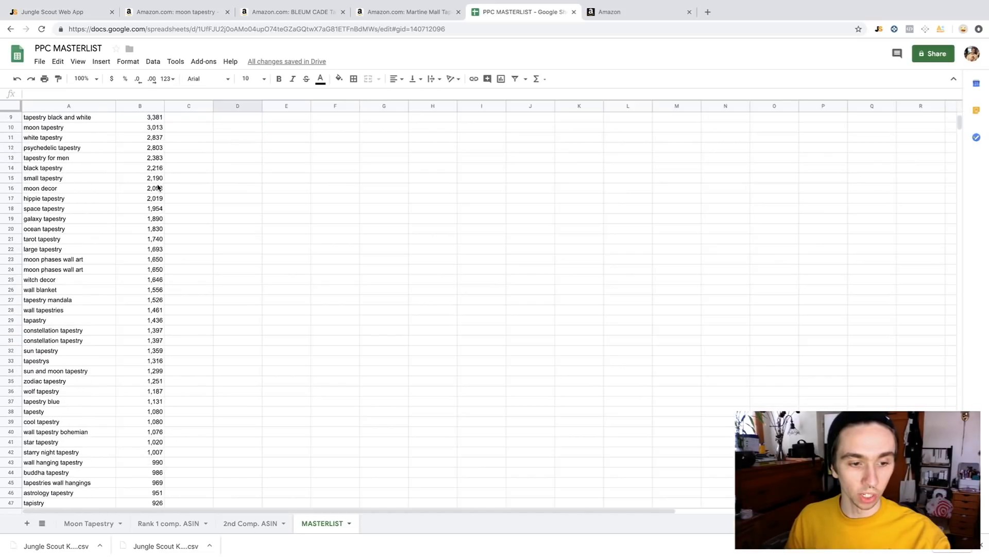
scroll(160, 183, up, 3)
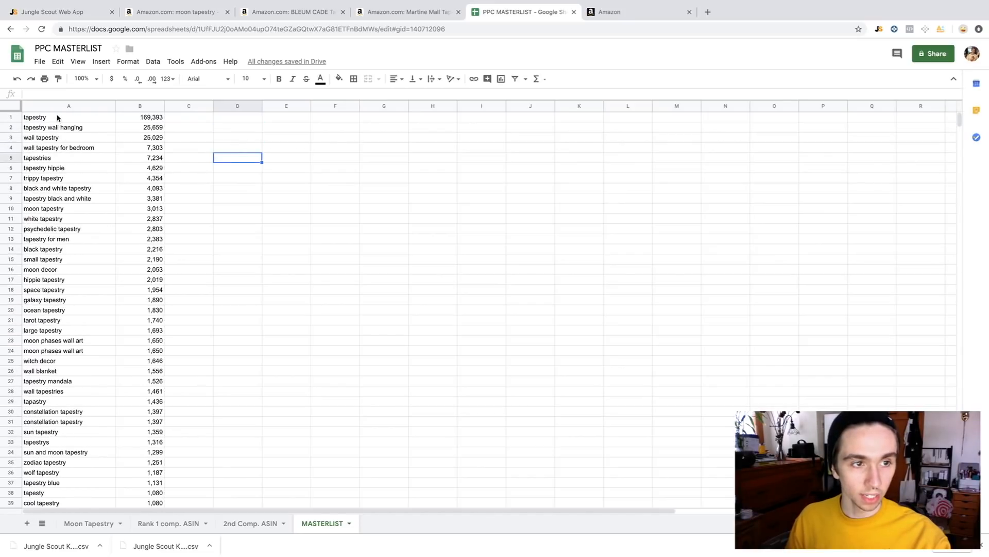
drag(56, 118, 95, 522)
scroll(94, 392, down, 1)
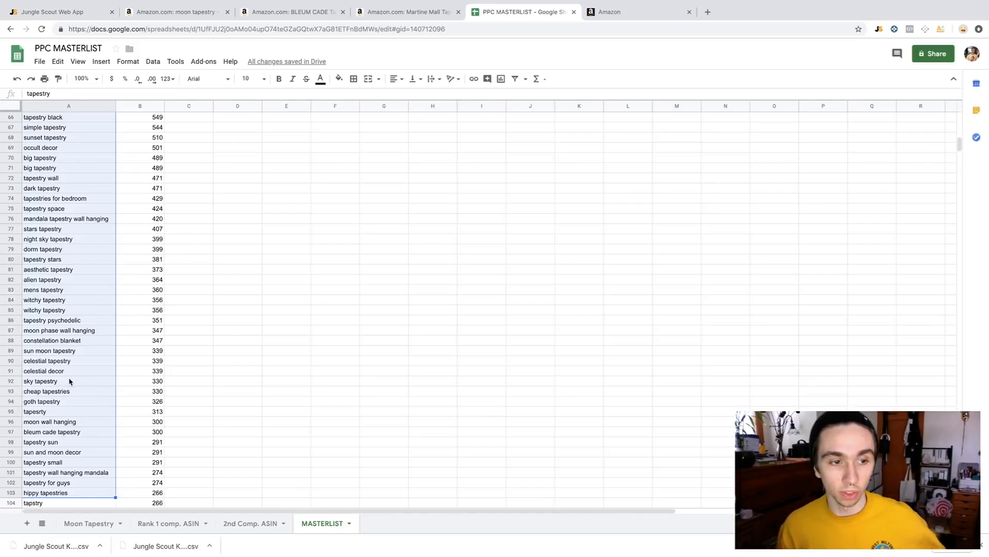
scroll(69, 381, down, 20)
scroll(74, 381, down, 10)
scroll(75, 376, up, 20)
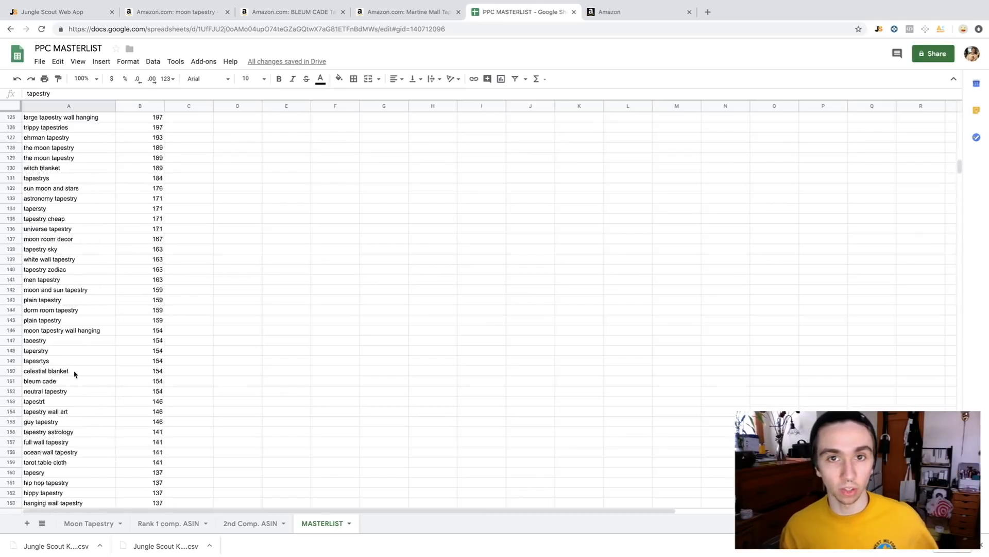
scroll(75, 373, up, 20)
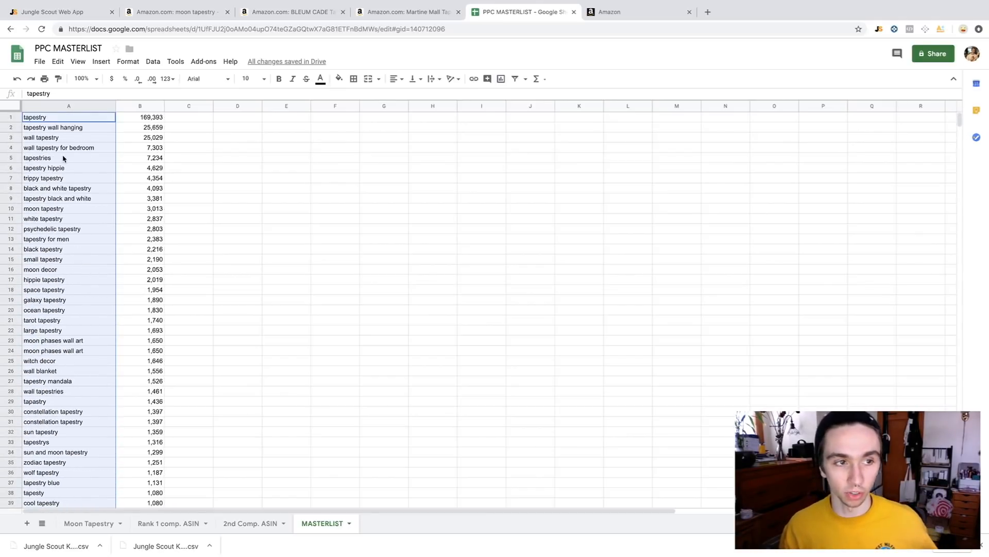
click(197, 121)
- Select all MASTERLIST keywords from A1 to A342 and check the options available for column A
click(62, 118)
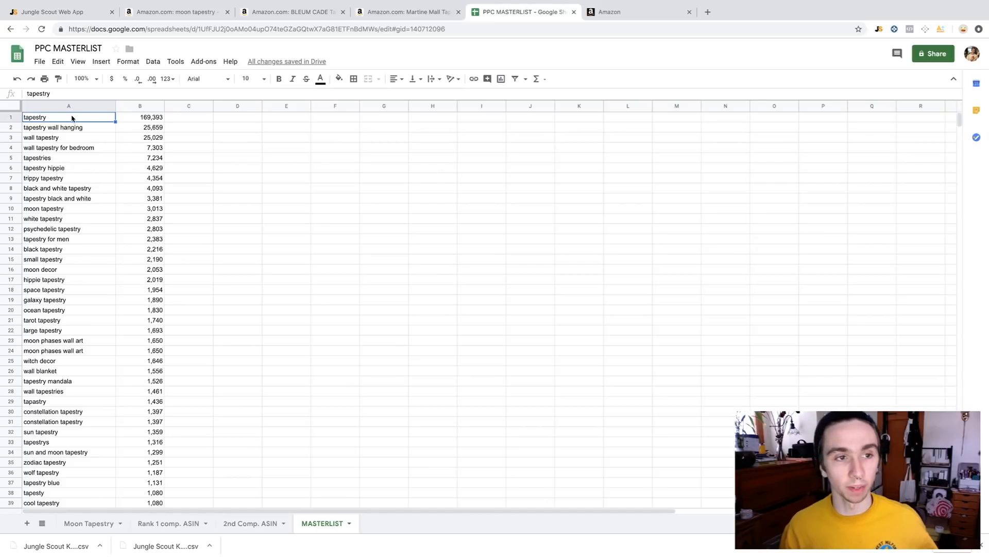
drag(72, 123, 75, 235)
drag(78, 405, 87, 381)
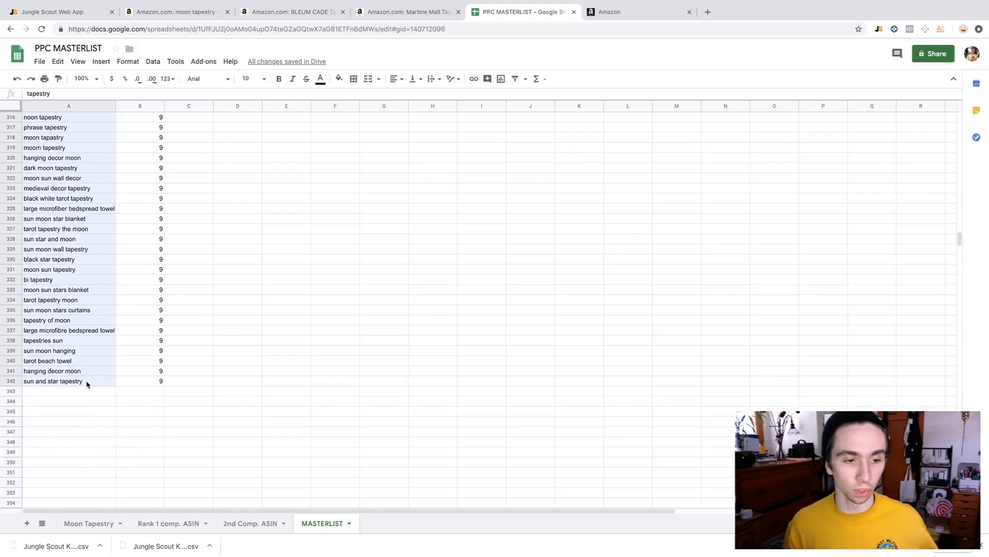
scroll(82, 383, up, 20)
scroll(85, 381, up, 20)
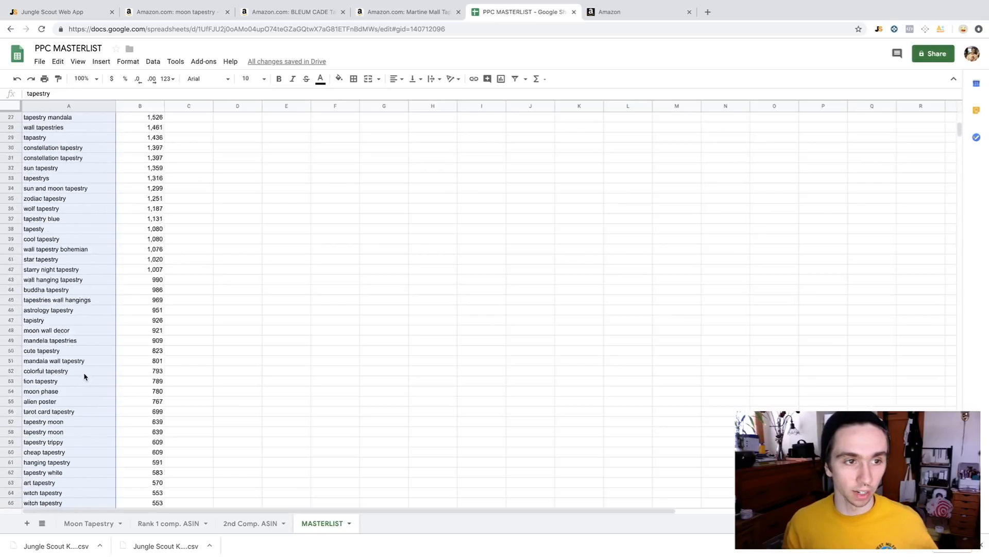
right_click(85, 106)
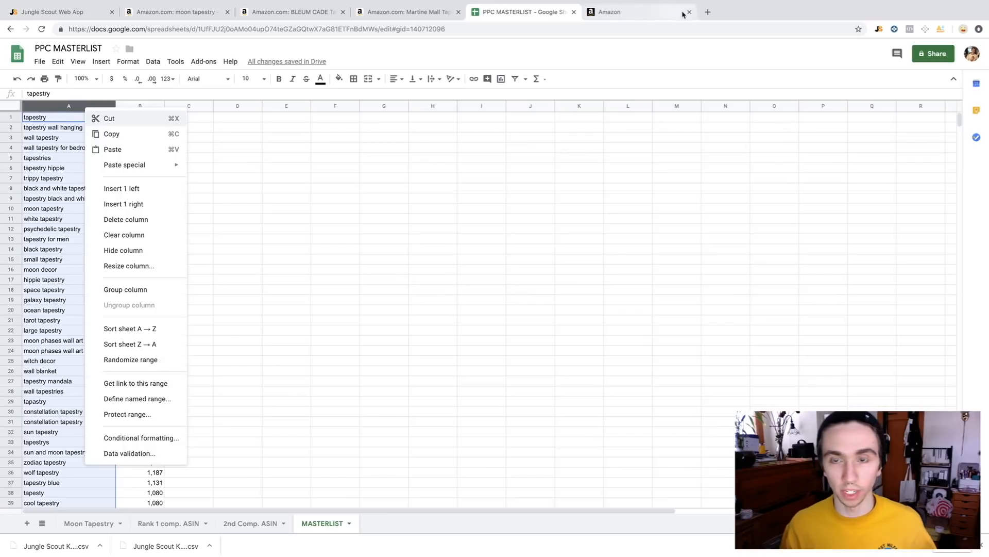
- Search Google in a new browser tab for "how to remove duplicates in google sheets"
click(703, 13)
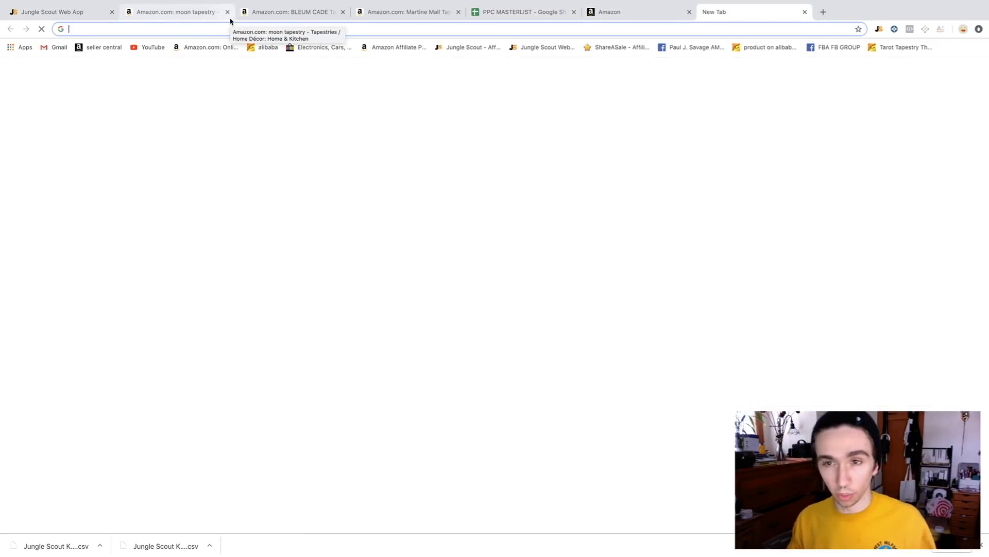
text(ho)
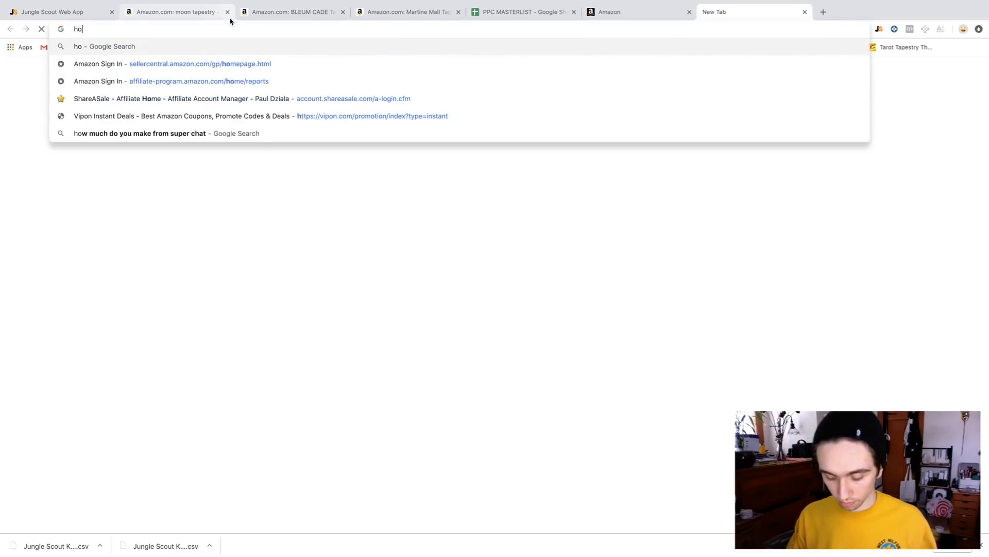
text(w to remove )
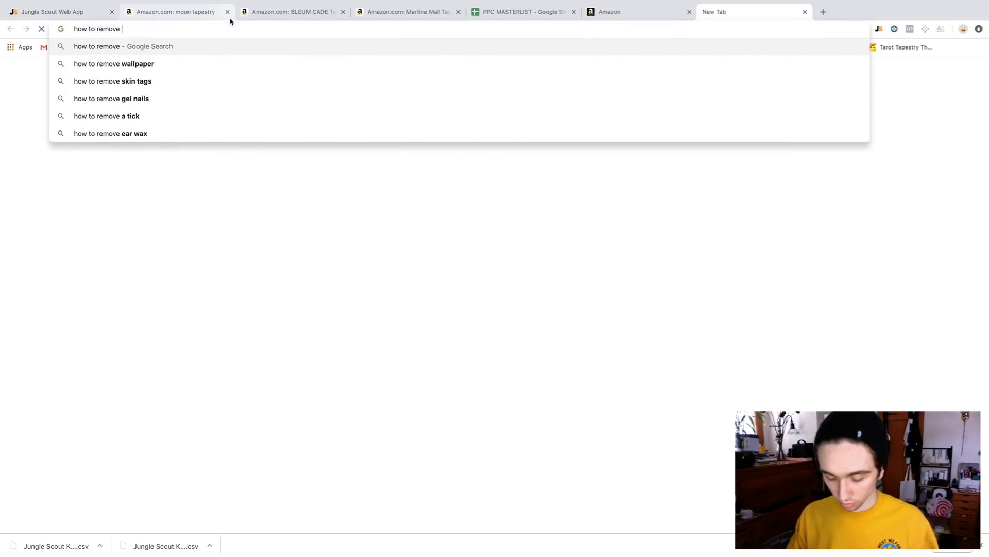
text(duplicates)
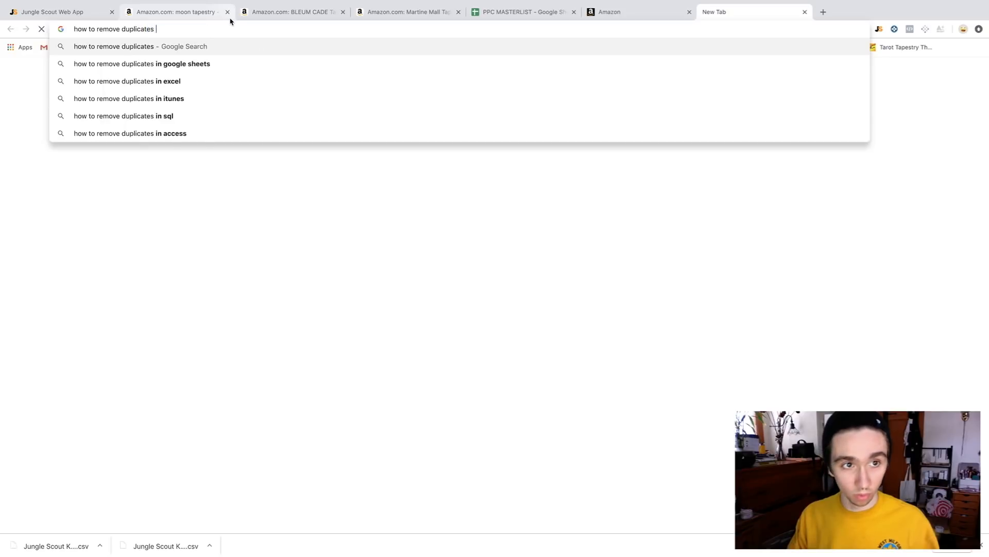
click(139, 65)
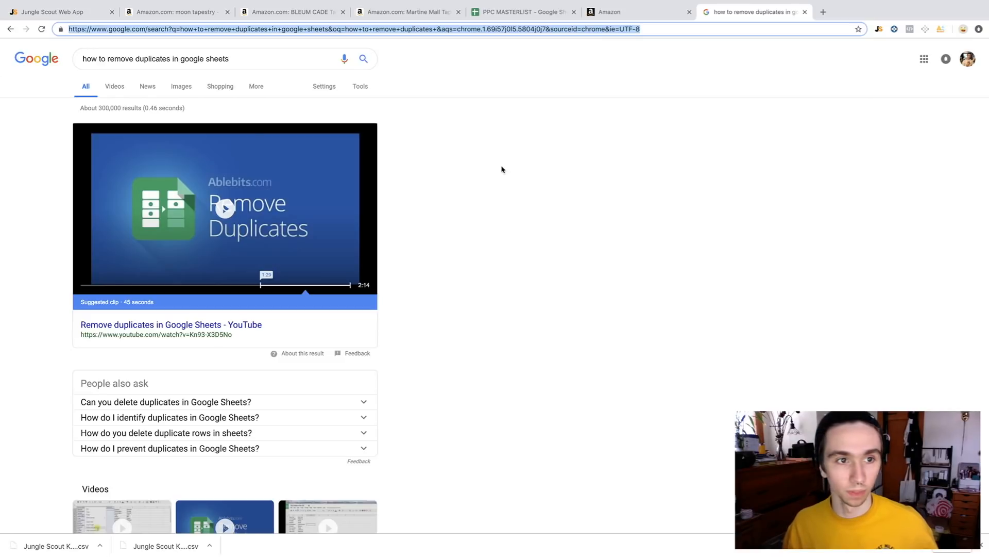
- Look through the search results and open Zapier's article "How to Remove Duplicates in Google Sheets"
scroll(261, 219, down, 15)
scroll(261, 219, up, 15)
scroll(263, 258, down, 5)
scroll(264, 308, down, 3)
scroll(265, 310, up, 1)
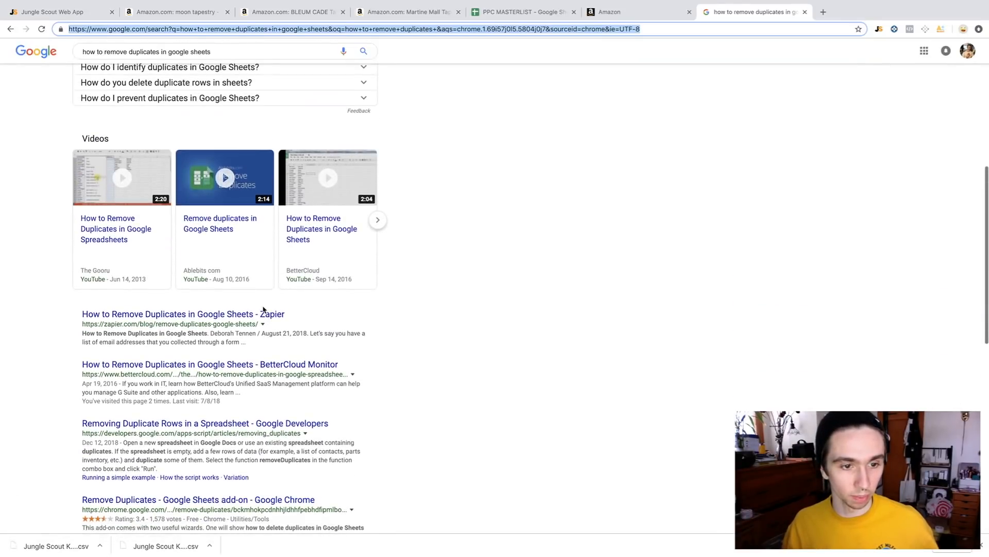
click(188, 315)
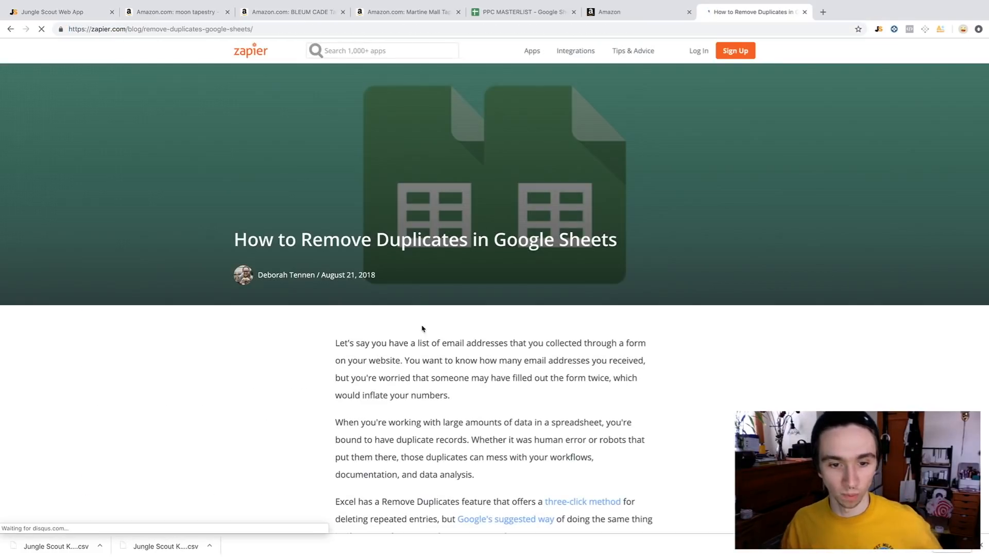
- Read the article's instructions for removing duplicates within a single column using the UNIQUE formula
scroll(427, 319, down, 3)
scroll(459, 312, down, 10)
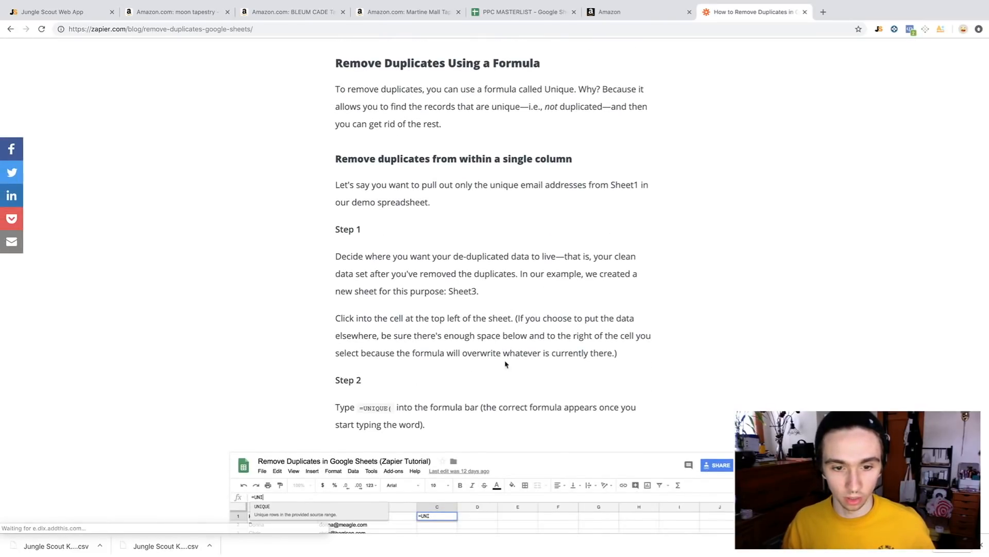
scroll(505, 350, down, 3)
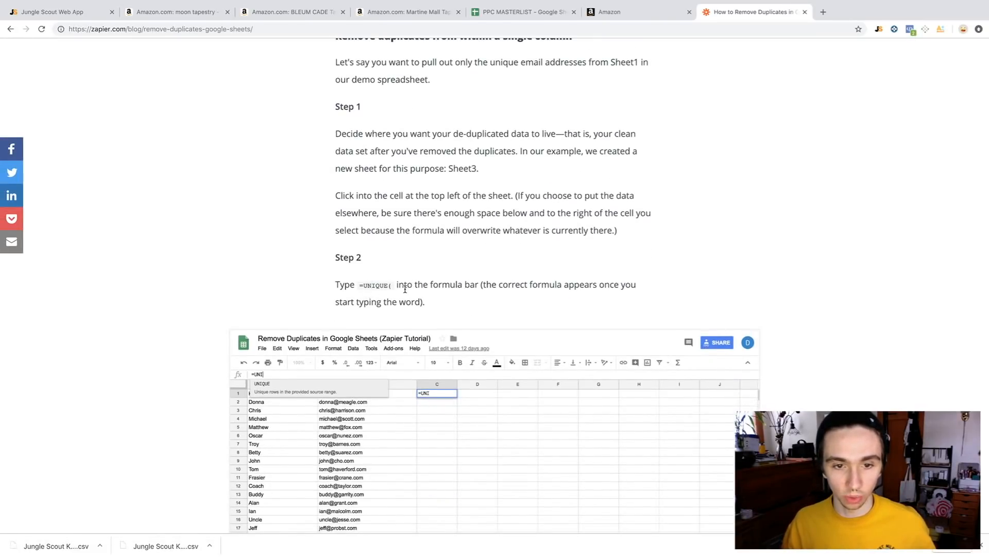
scroll(451, 319, down, 3)
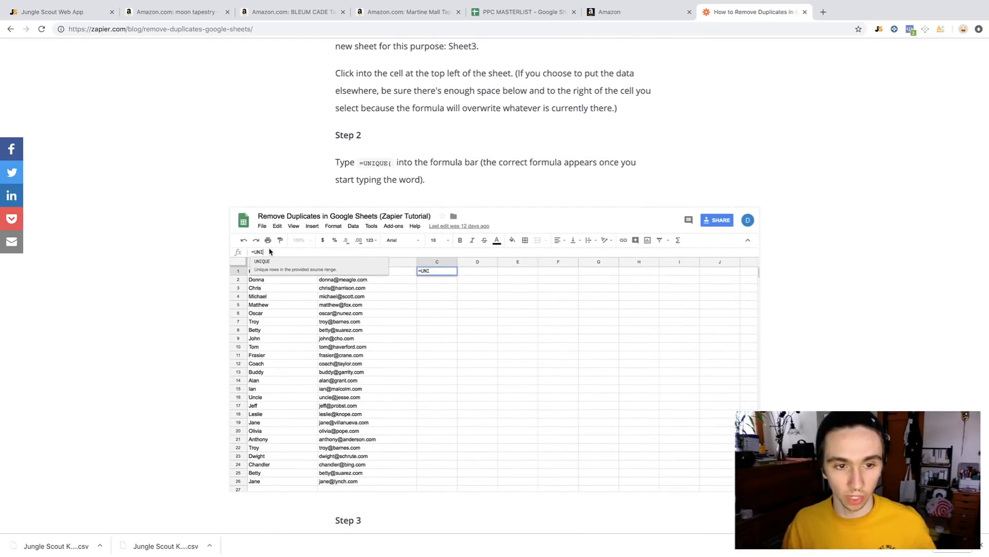
scroll(324, 270, down, 10)
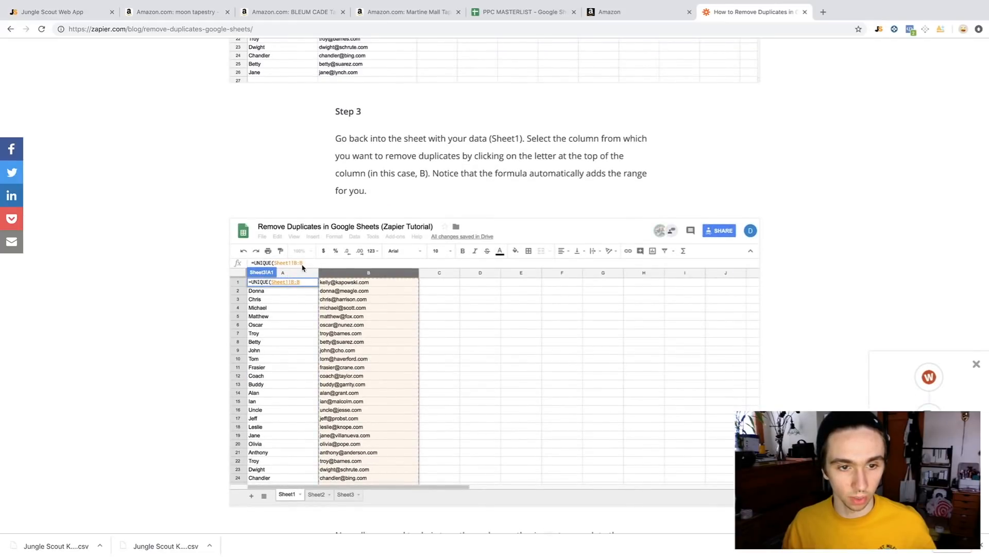
- Return to the PPC MASTERLIST spreadsheet, clear the contents of cell A1 on MASTERLIST and select cell C1
click(557, 11)
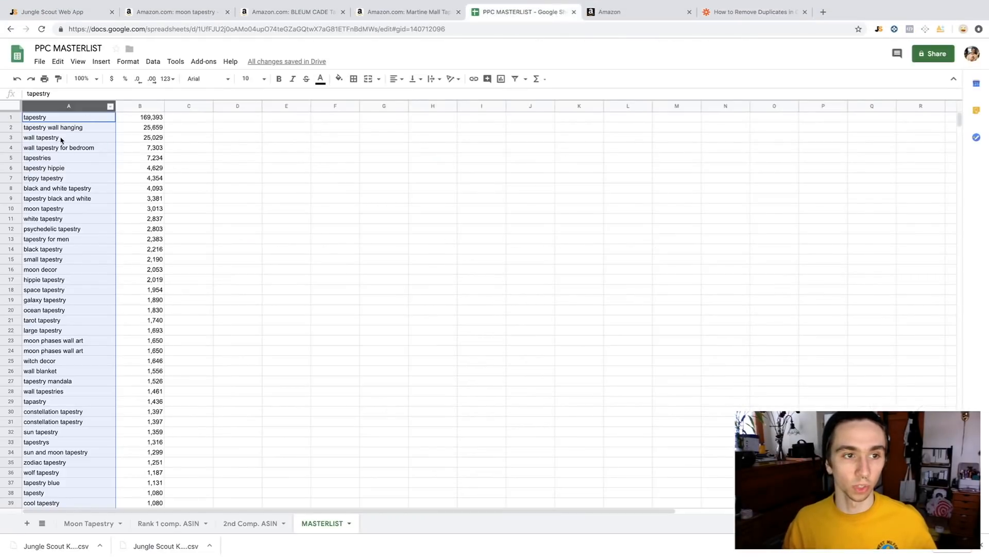
click(53, 94)
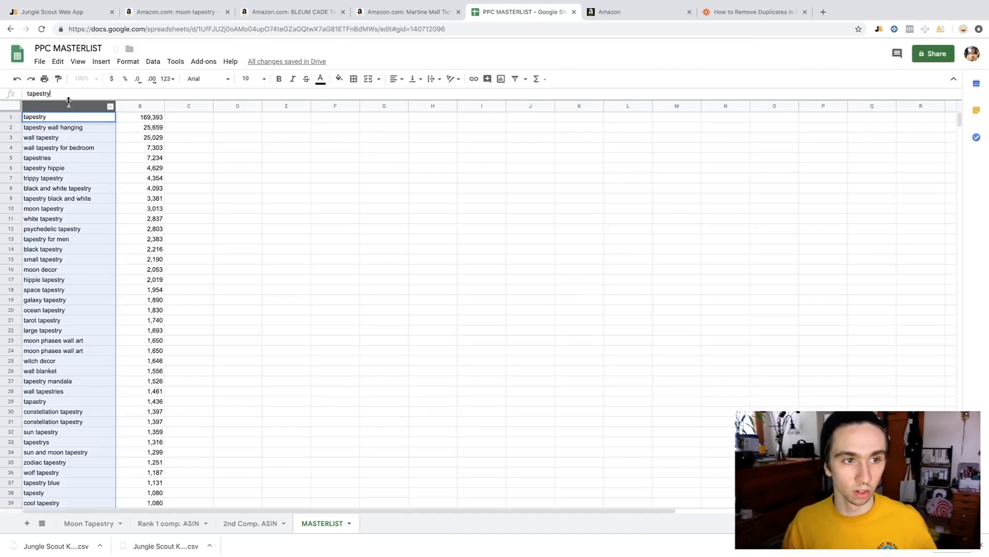
click(207, 115)
click(60, 106)
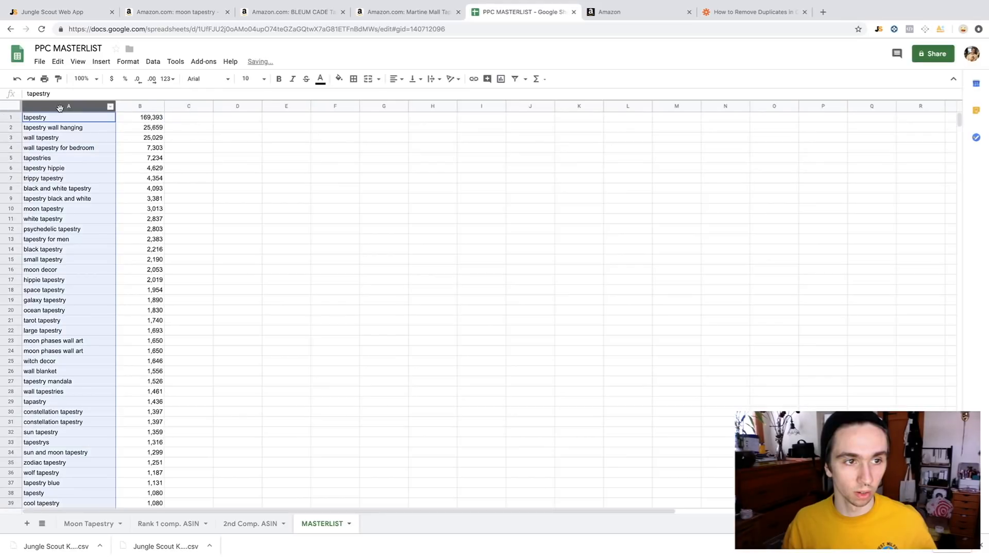
drag(51, 94, 13, 95)
key(BackSpace)
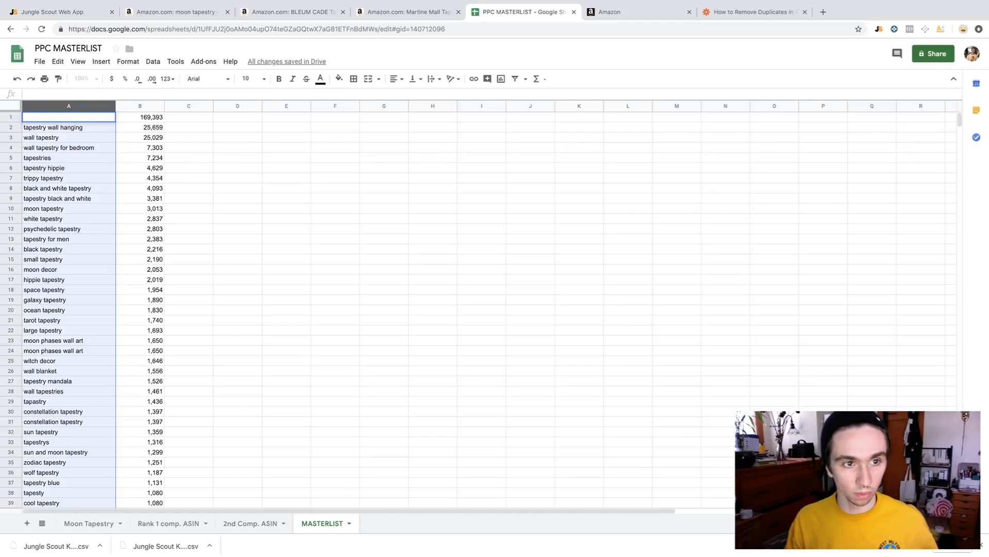
click(175, 118)
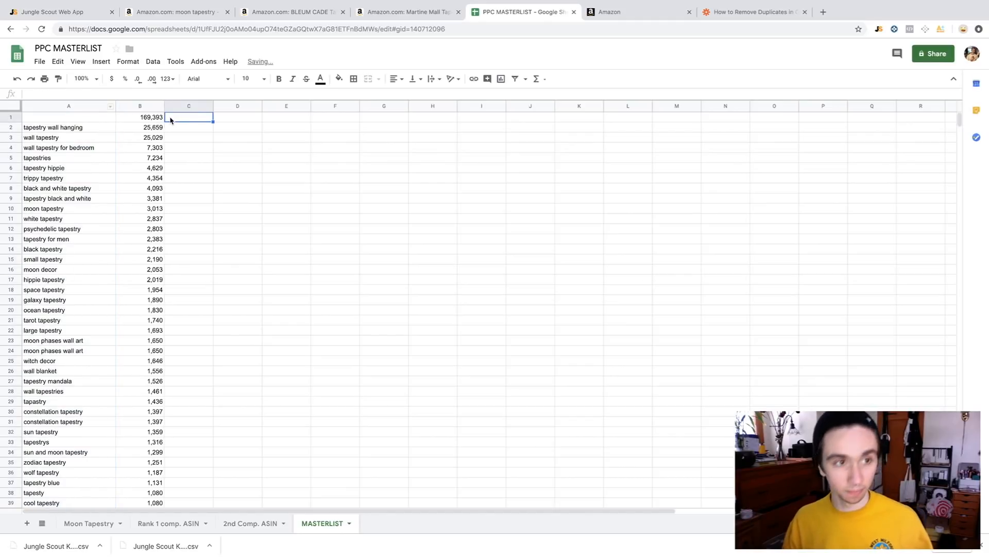
- Undo the clearing of cell A1 and enter the formula =UNIQUE(A:A) in cell C1 to list column A's keywords without duplicates
key(ctrl+z)
click(194, 117)
click(62, 94)
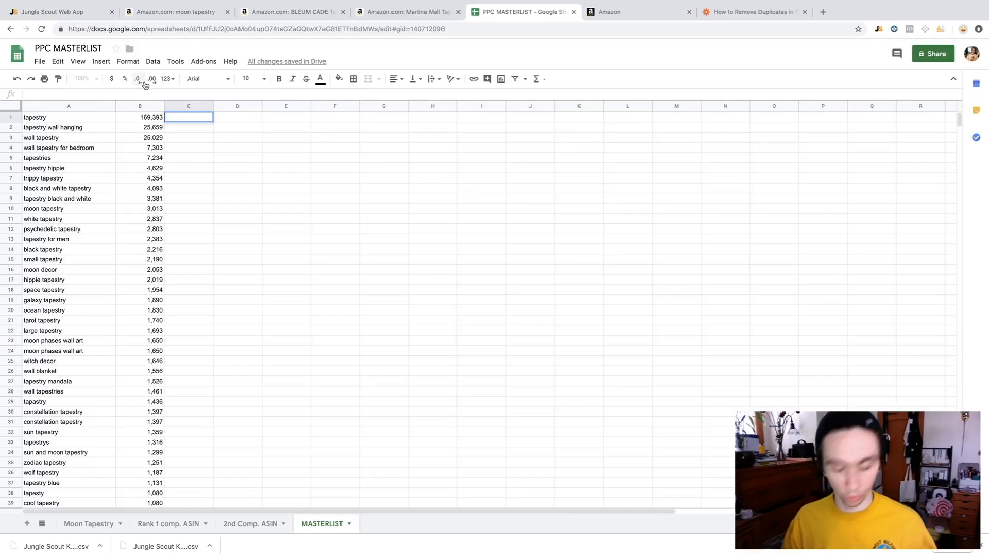
text(=)
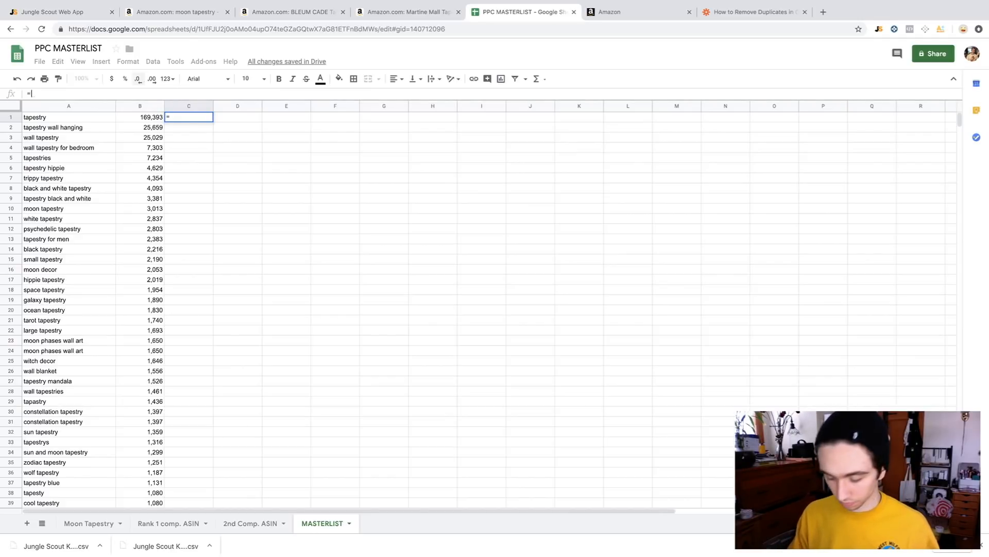
text(UNIQUE)
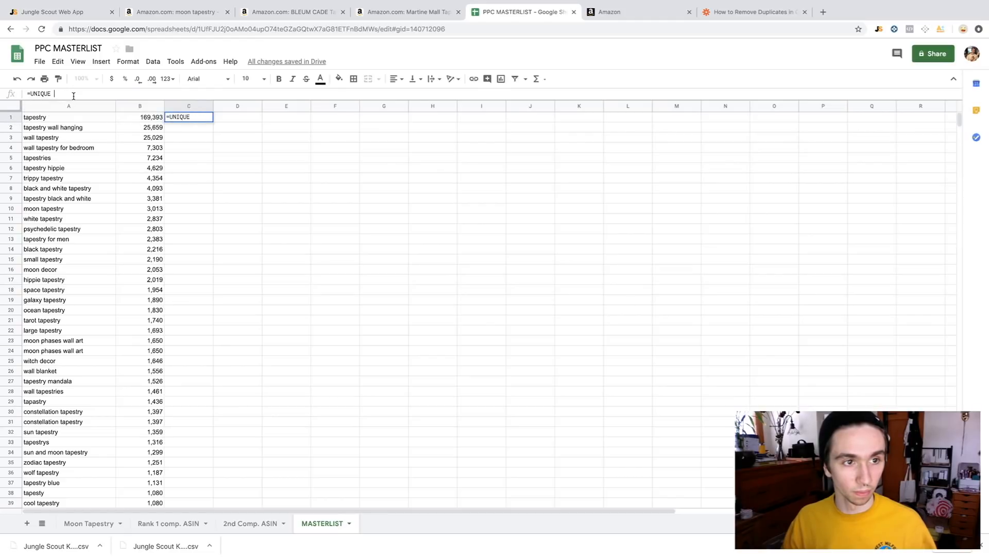
key(BackSpace)
text(()
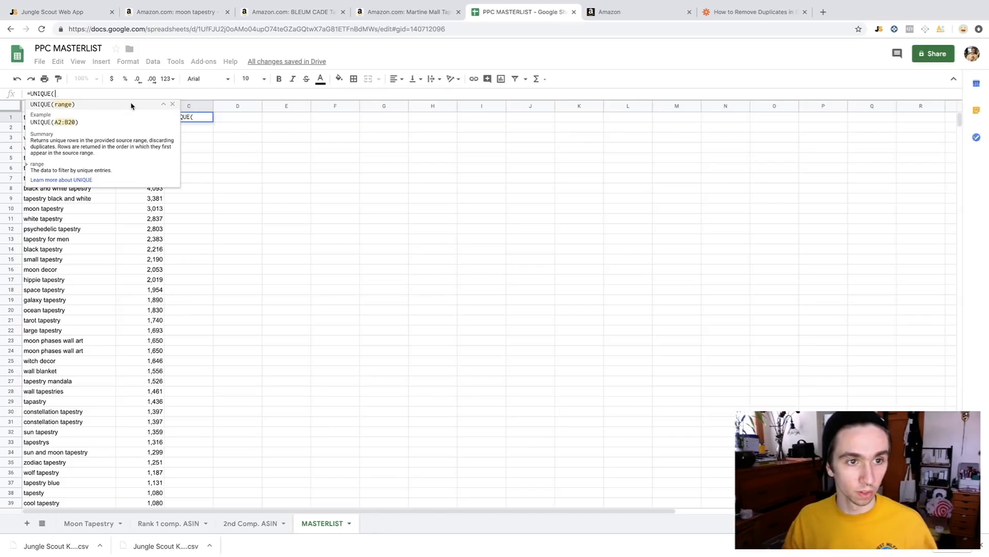
click(173, 104)
click(66, 107)
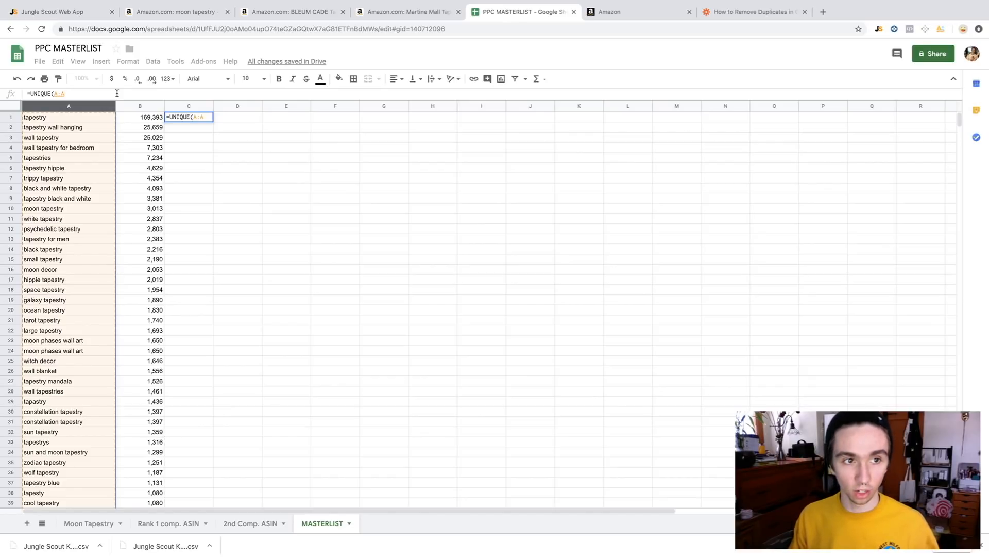
text())
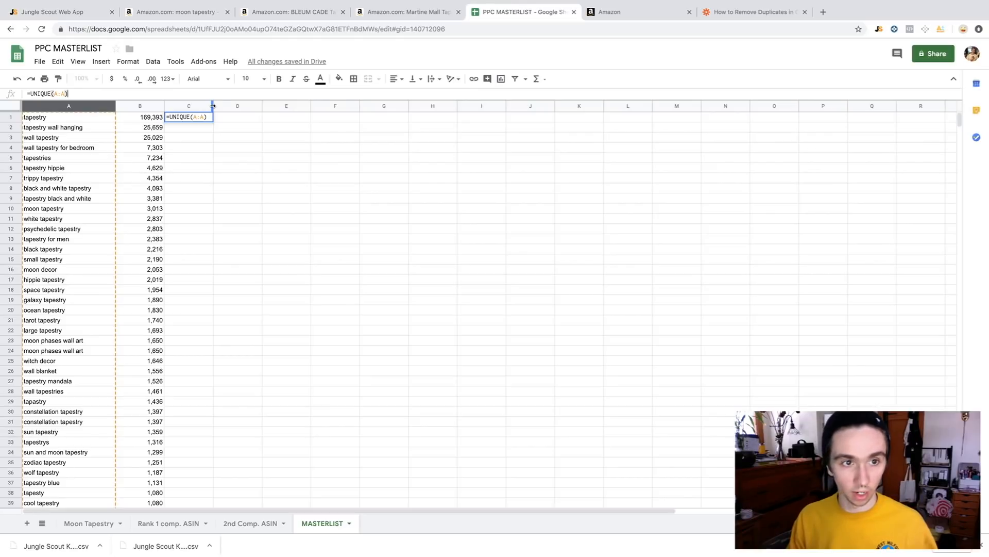
key(Return)
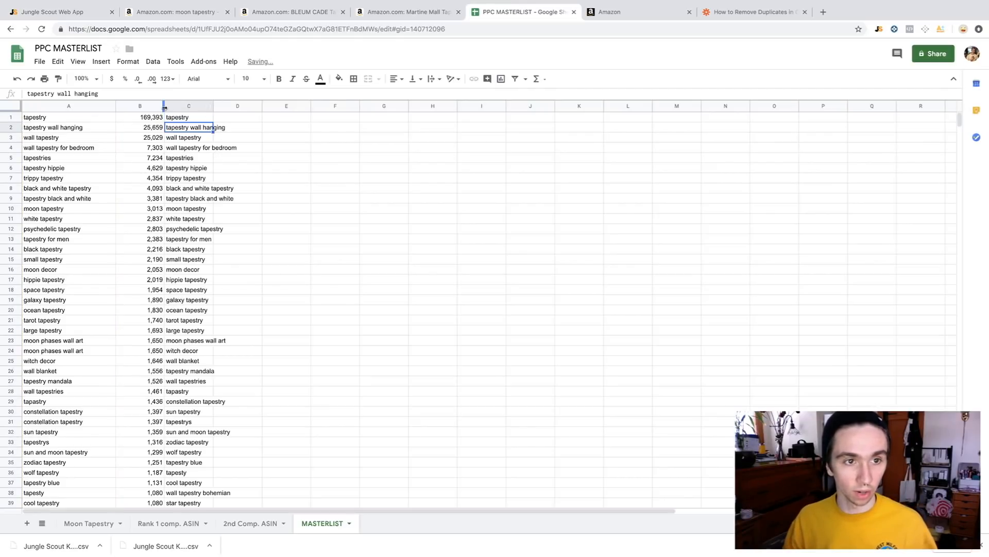
scroll(205, 254, down, 20)
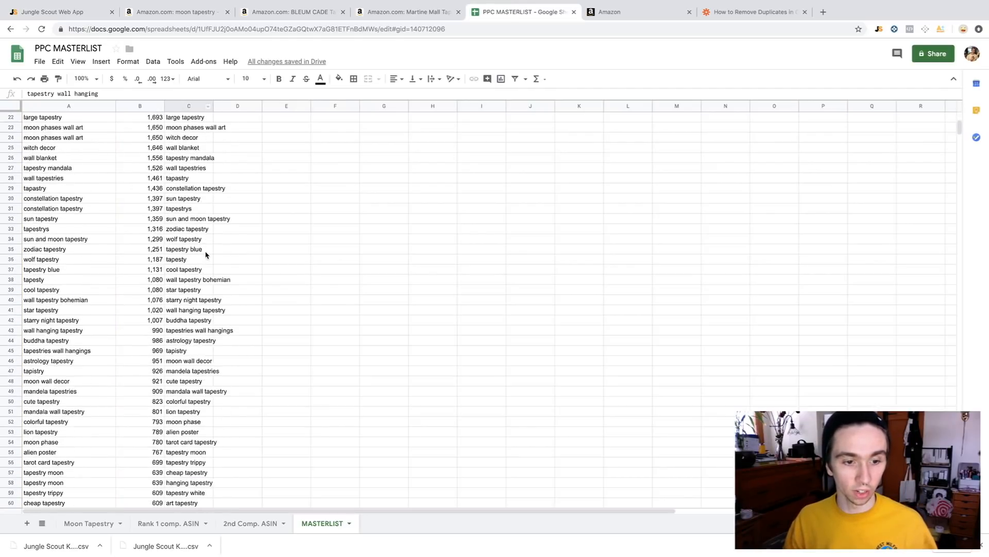
- Undo the deduplicated keyword list in column C of the MASTERLIST sheet
scroll(205, 247, up, 15)
scroll(205, 247, up, 4)
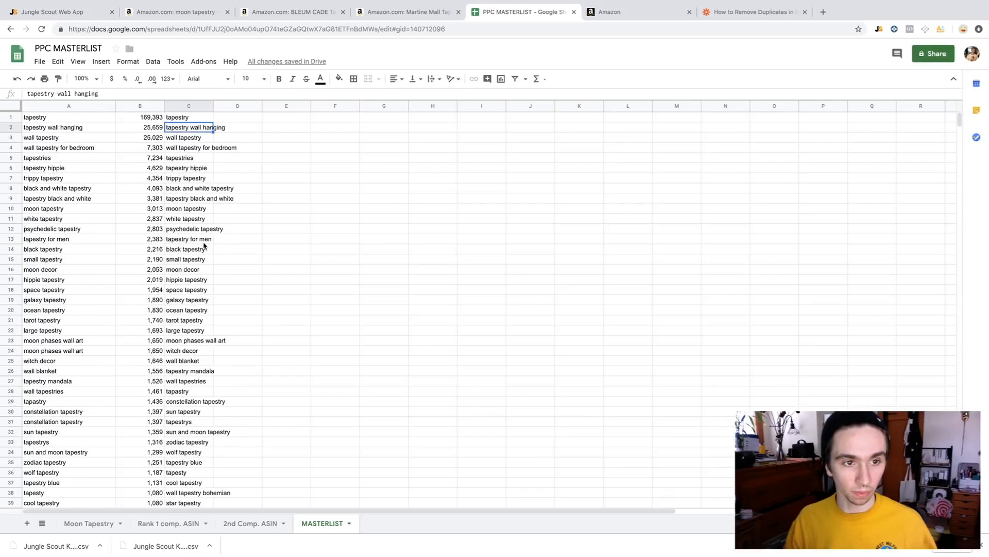
key(super+z)
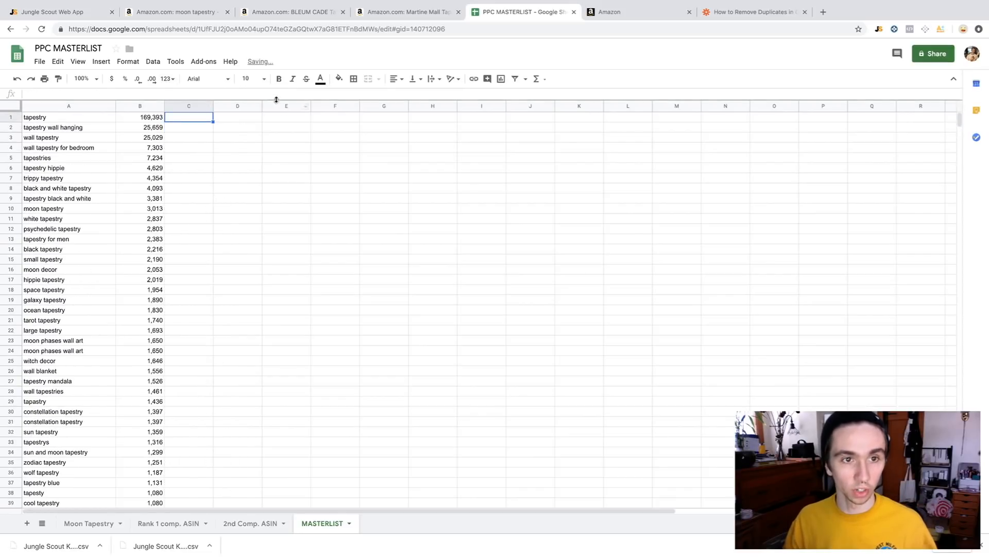
- Try the formula =UNIQUE(A:A+B:B) in cell E1 to deduplicate keywords together with their search volumes, and clear the cell
click(287, 117)
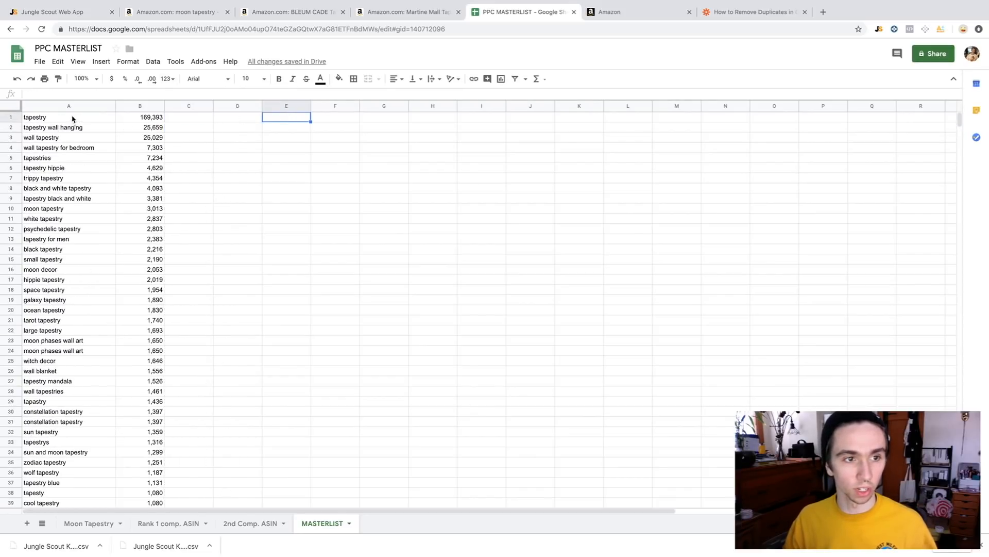
click(60, 93)
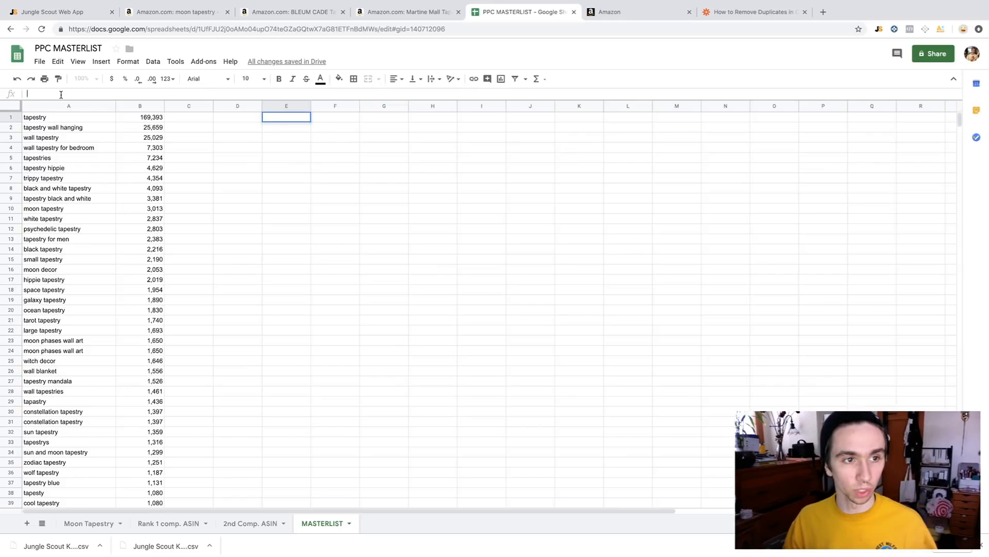
text(=)
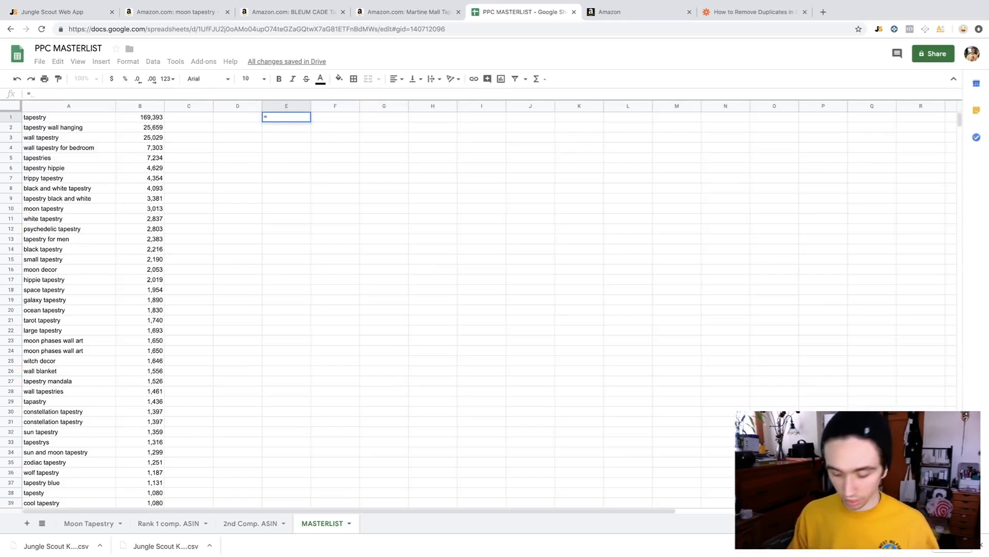
text(UNIQ)
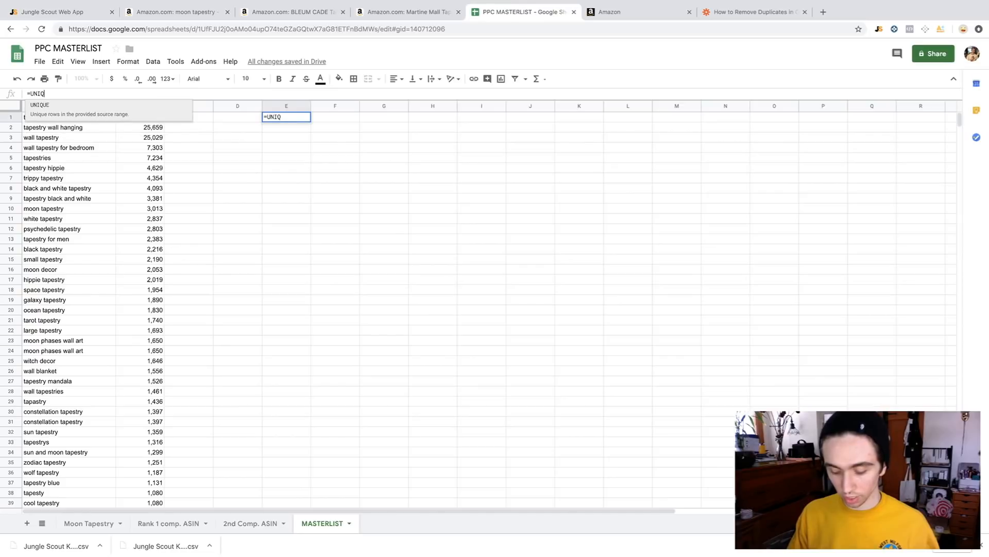
text(UE)
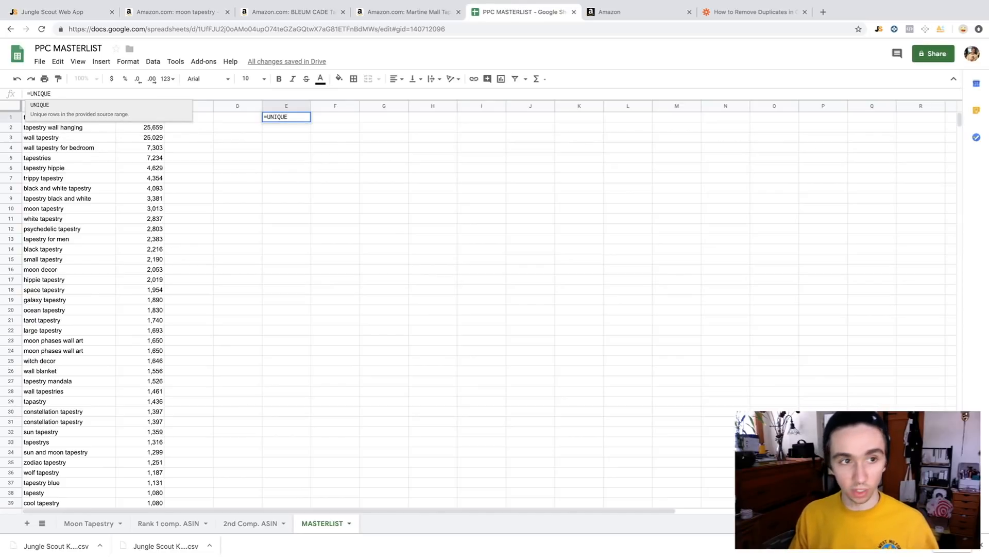
text(()
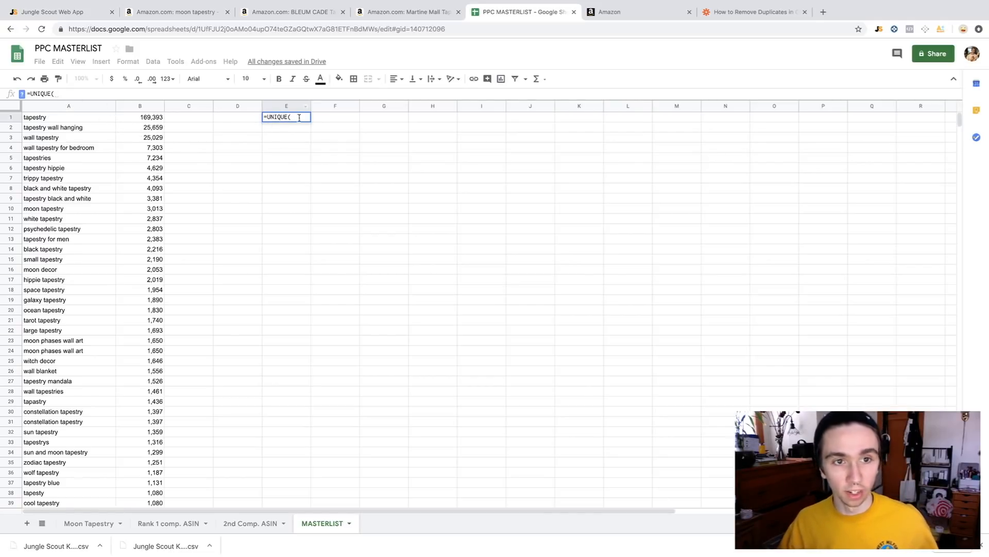
click(68, 106)
click(144, 107)
click(68, 107)
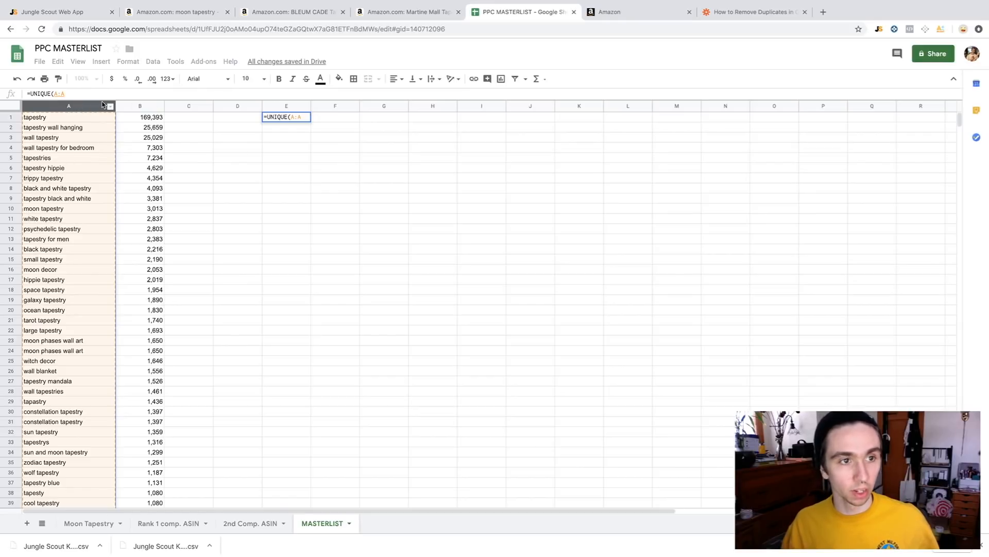
text(+)
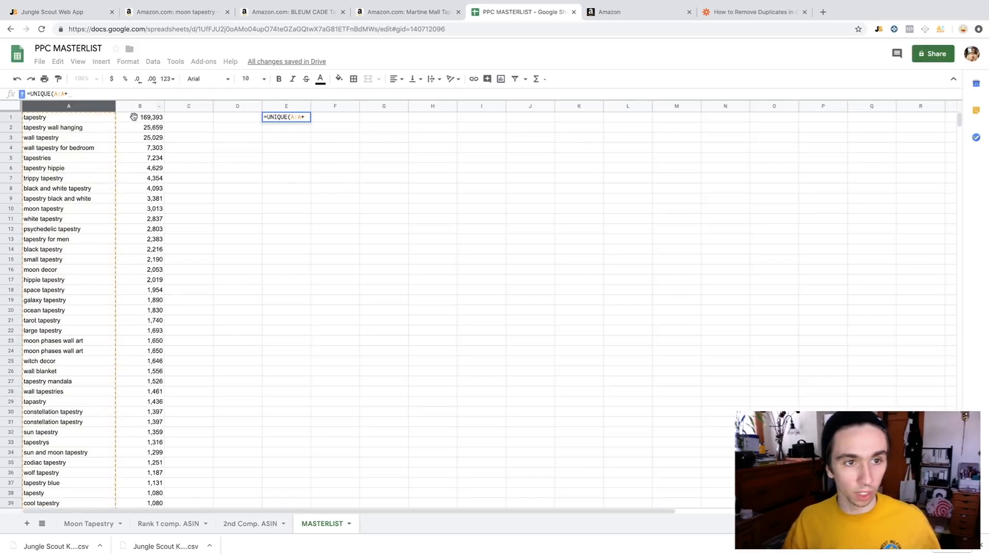
click(131, 108)
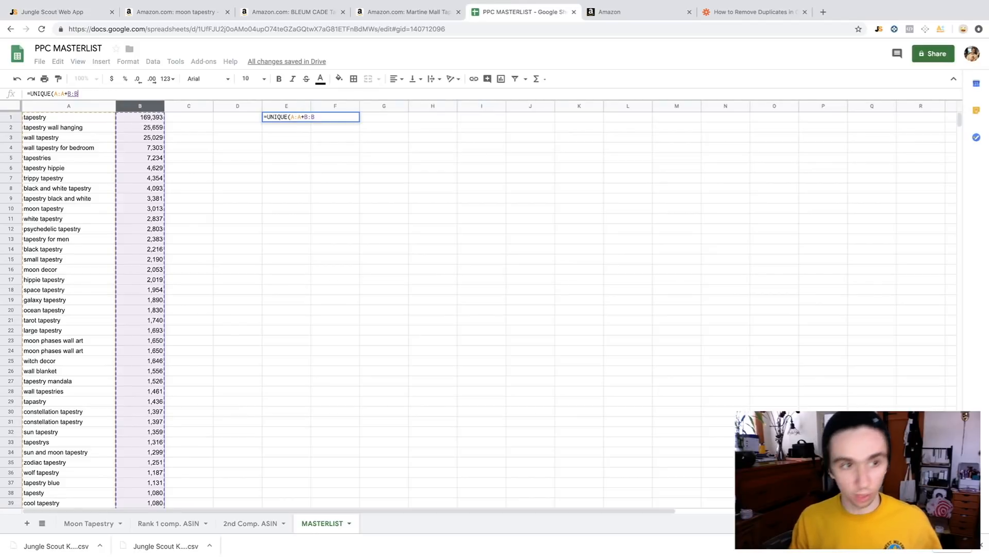
text())
key(Return)
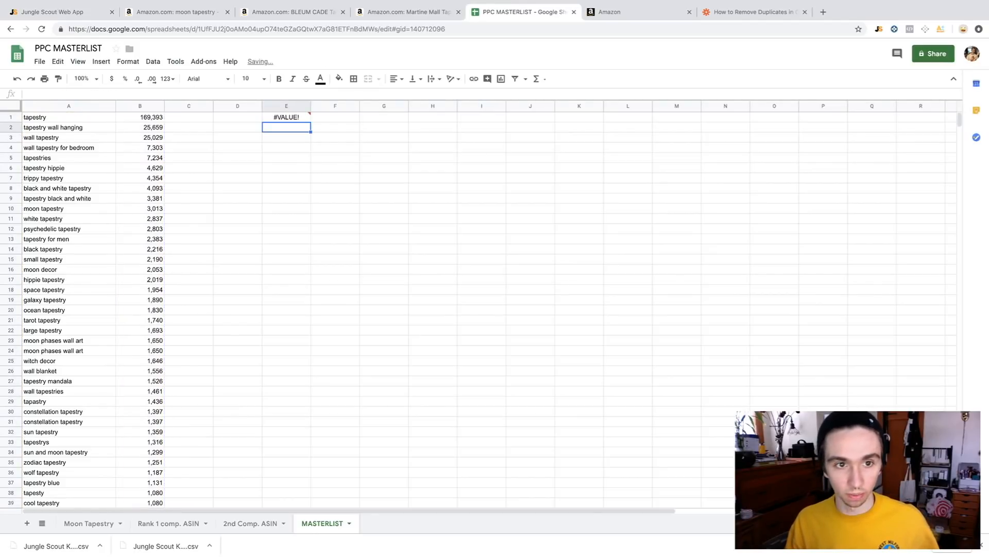
click(278, 118)
key(Delete)
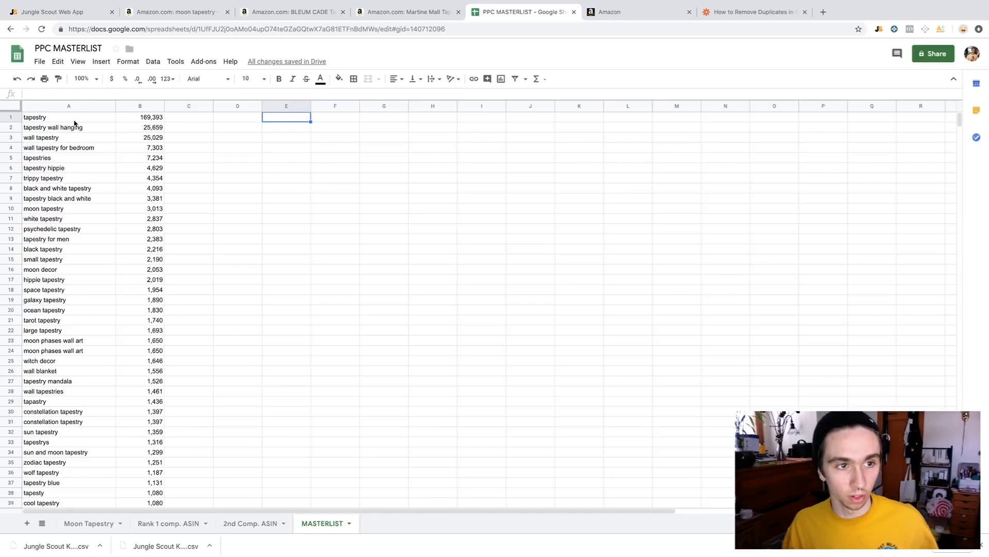
- List the unique keywords of column A with =UNIQUE(A:A) in cell E1, and check the duplicate "moon phases wall art" rows
click(73, 120)
click(302, 118)
click(52, 93)
text(=UNIQUE)
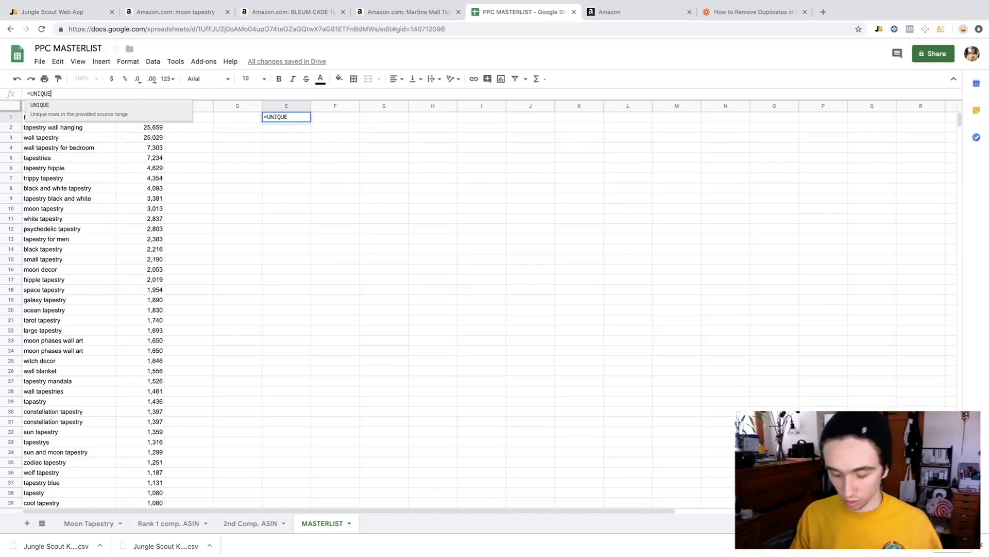
text(()
click(72, 106)
text())
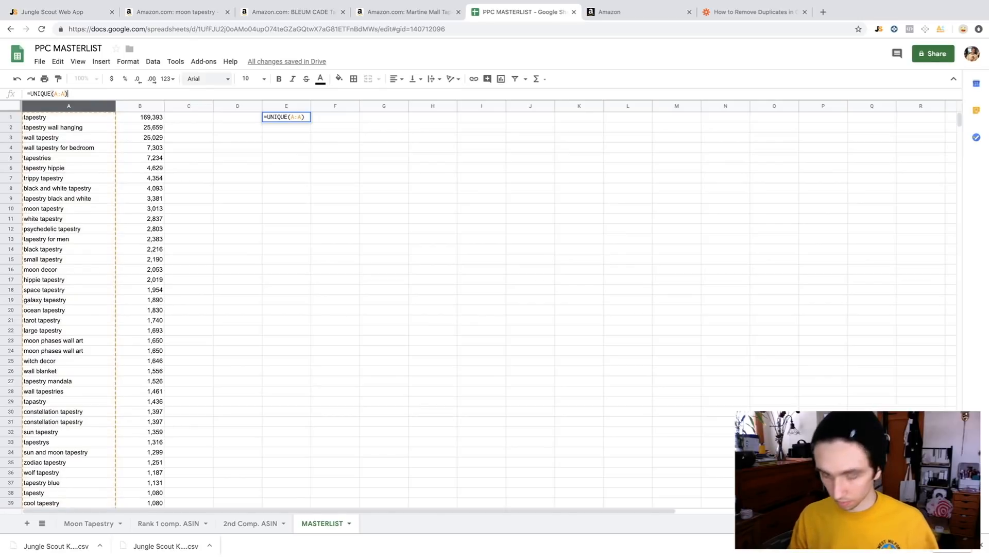
key(Return)
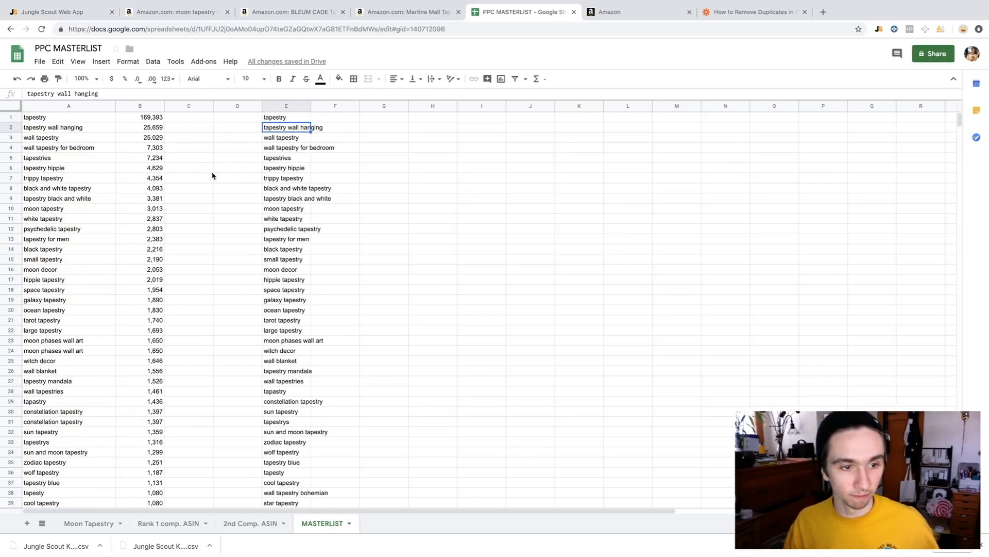
click(90, 341)
click(95, 354)
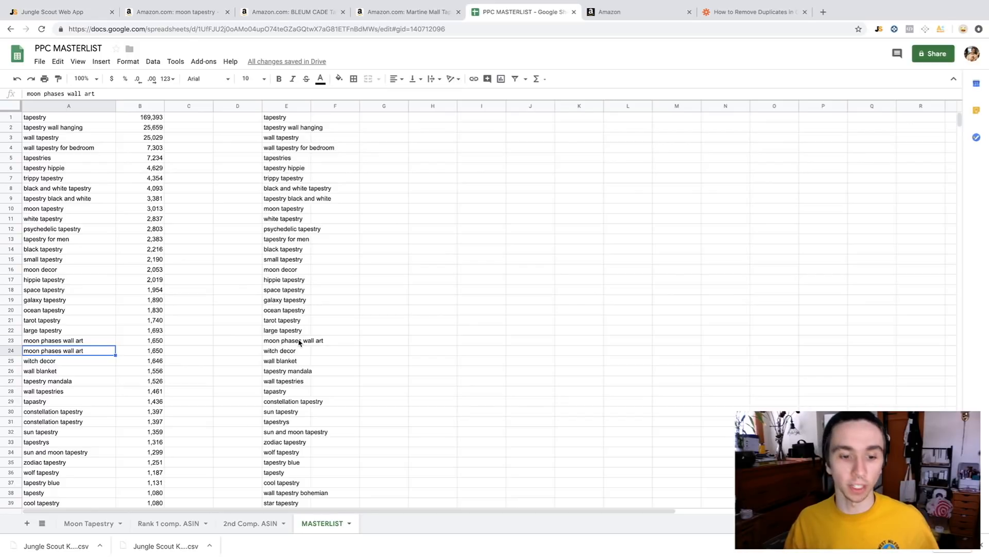
- Copy the first 100 unique keywords, E1:E100, and widen column E to fit them
drag(292, 118, 298, 516)
scroll(299, 517, down, 5)
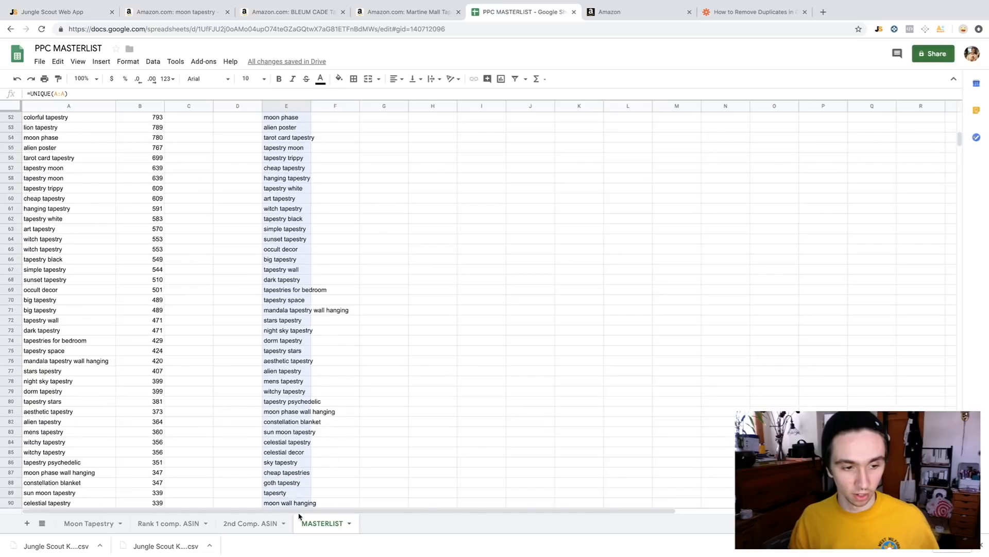
scroll(299, 507, down, 1)
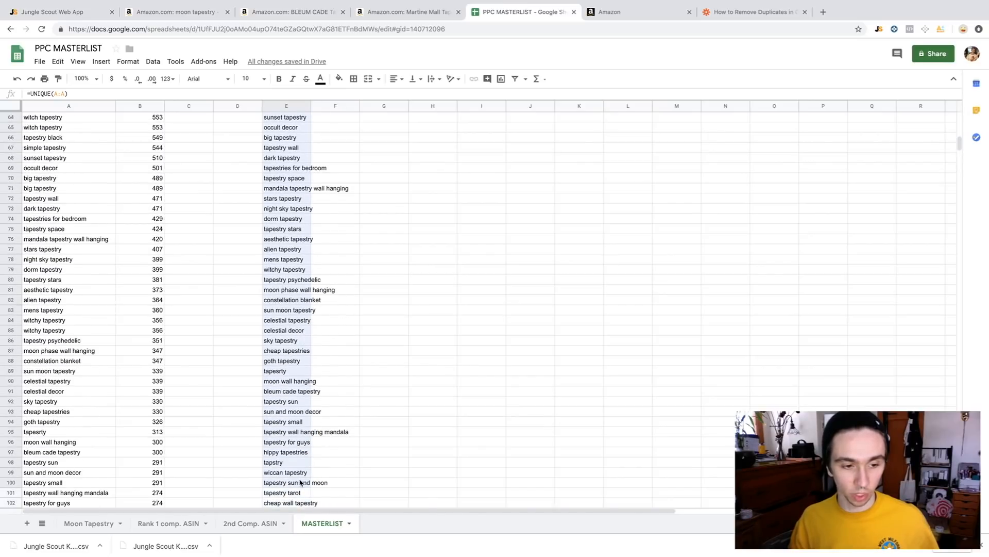
shift+click(301, 487)
drag(311, 107, 368, 108)
key(ctrl+c)
scroll(313, 217, up, 12)
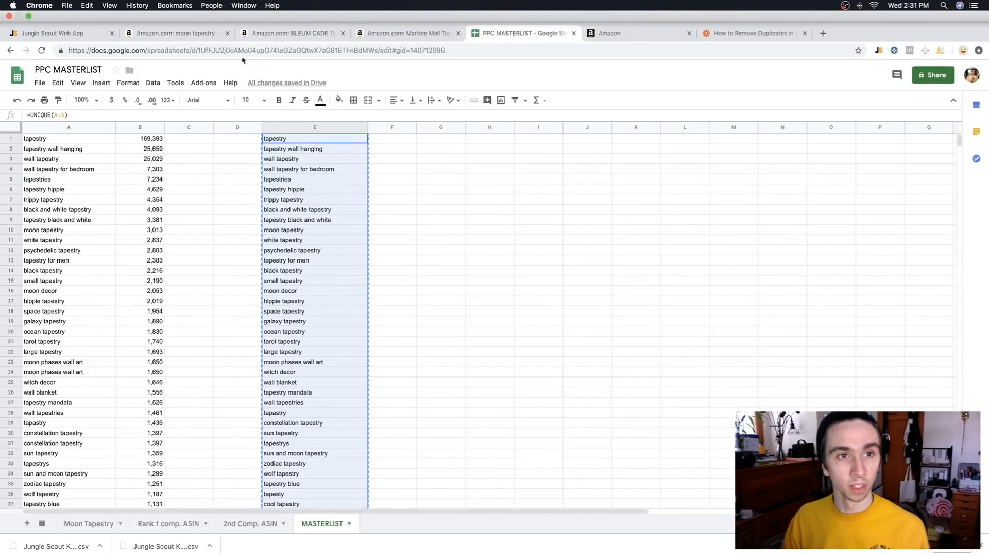
- Close the Amazon search and product pages and the duplicate-removal article, and take the browser out of full screen
click(227, 11)
click(307, 12)
click(192, 12)
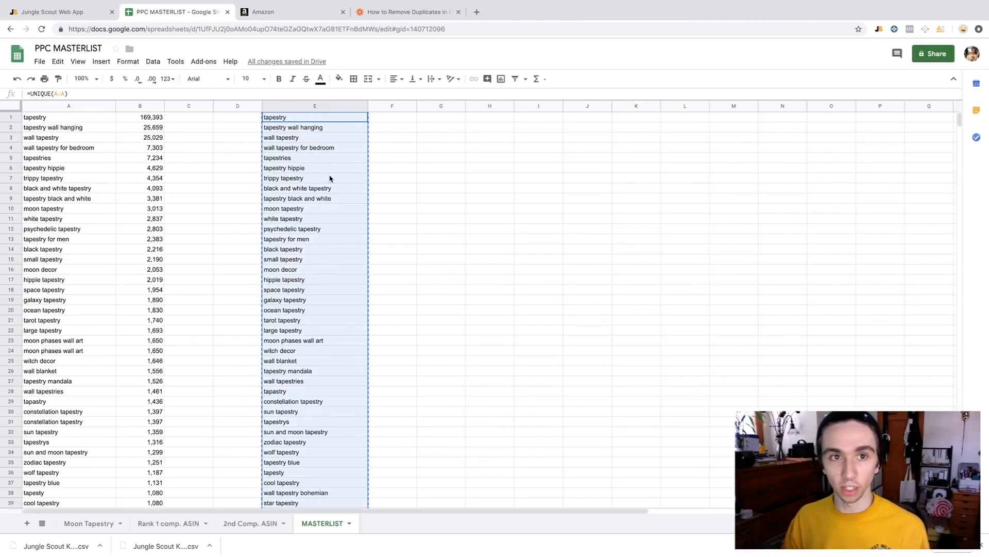
click(458, 12)
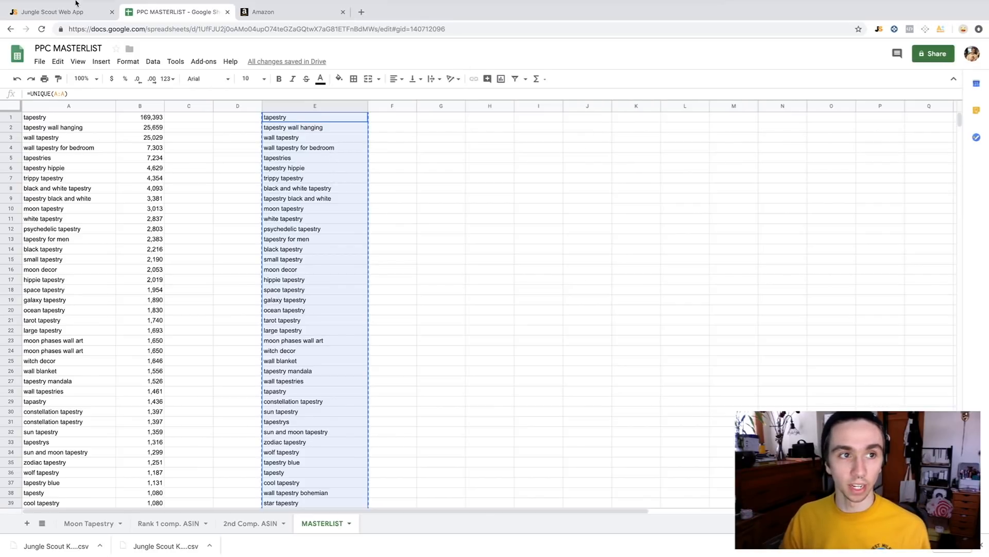
click(31, 19)
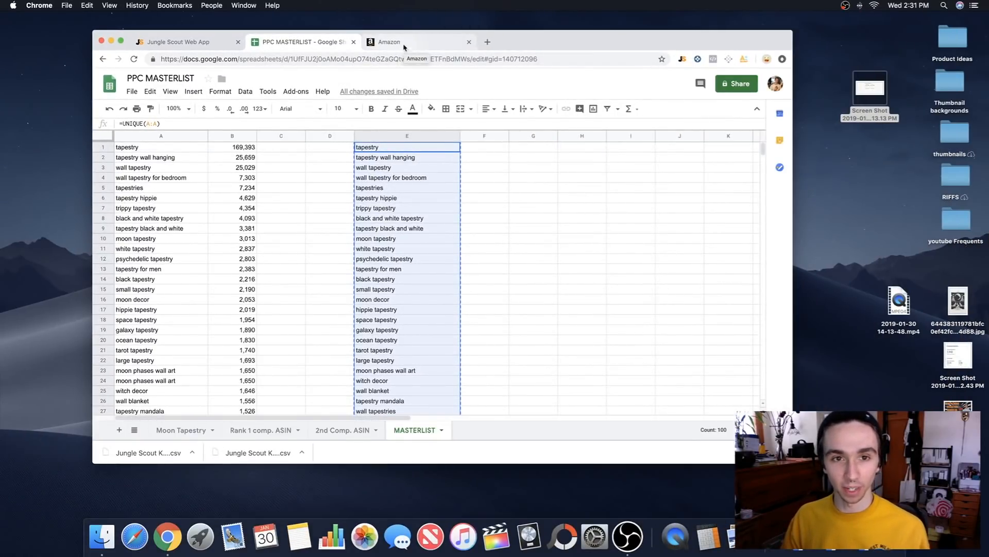
- View the "Choose your campaign type" screenshot from the desktop and close the open preview windows
click(878, 95)
double_click(879, 95)
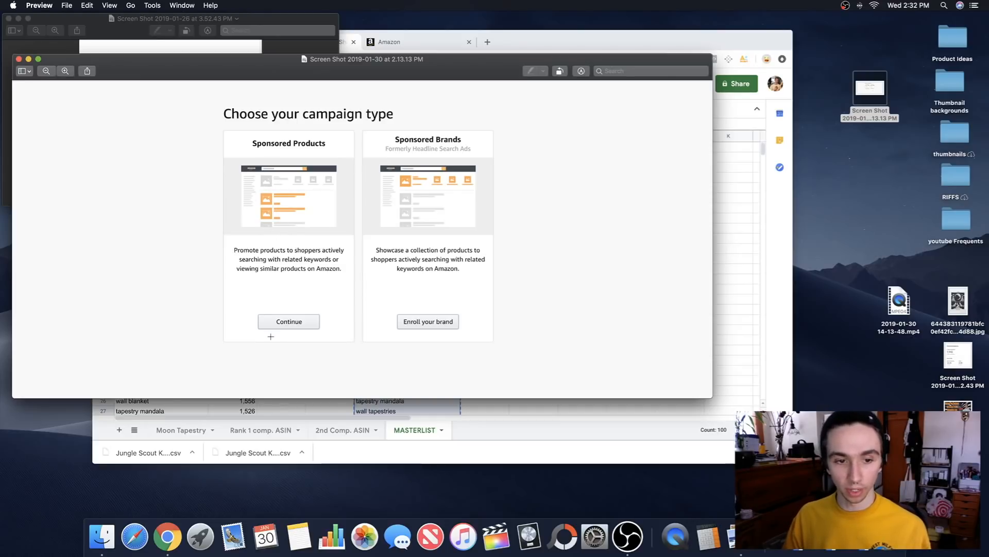
click(19, 59)
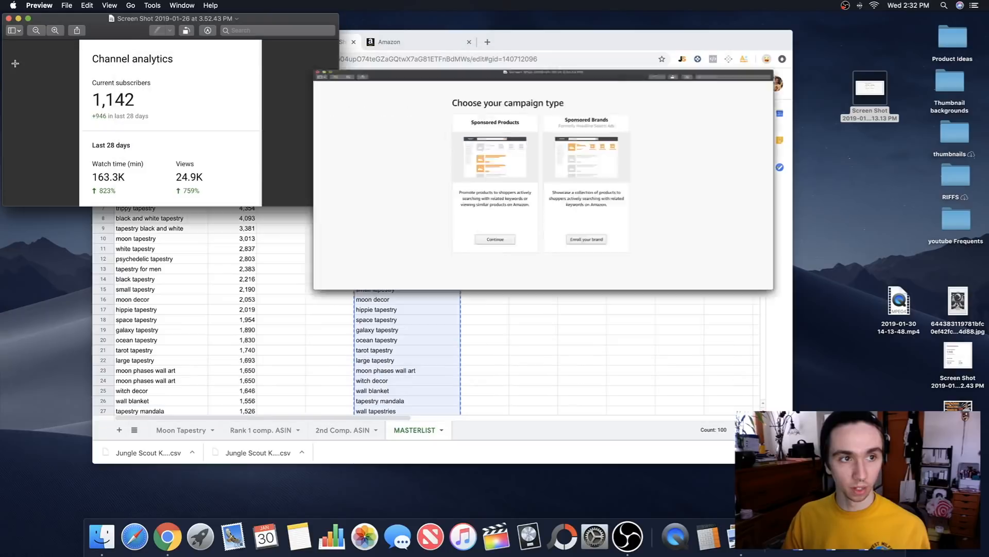
click(9, 18)
- Switch to the Amazon Seller Central campaign form and name the campaign MOON PHASE TAPESTRY
click(394, 42)
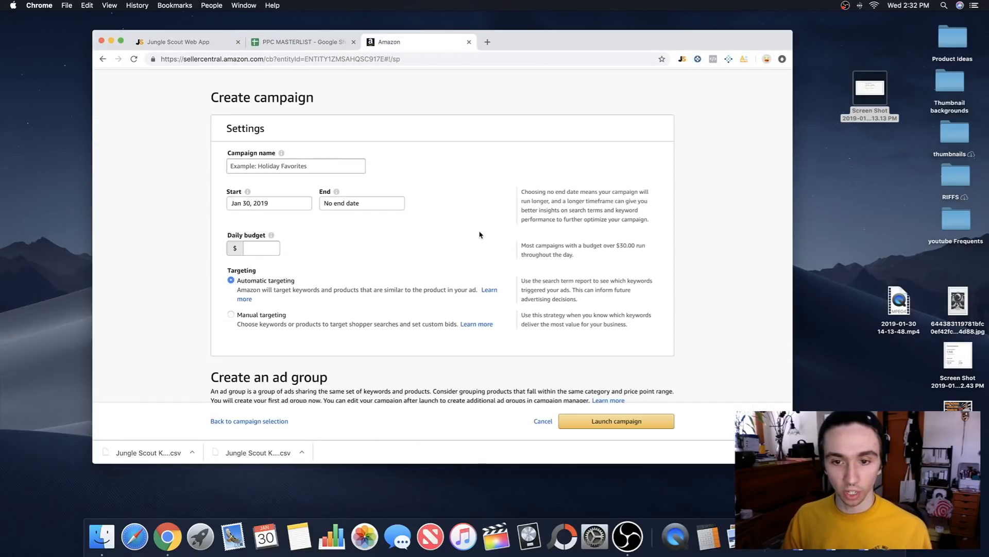
click(317, 161)
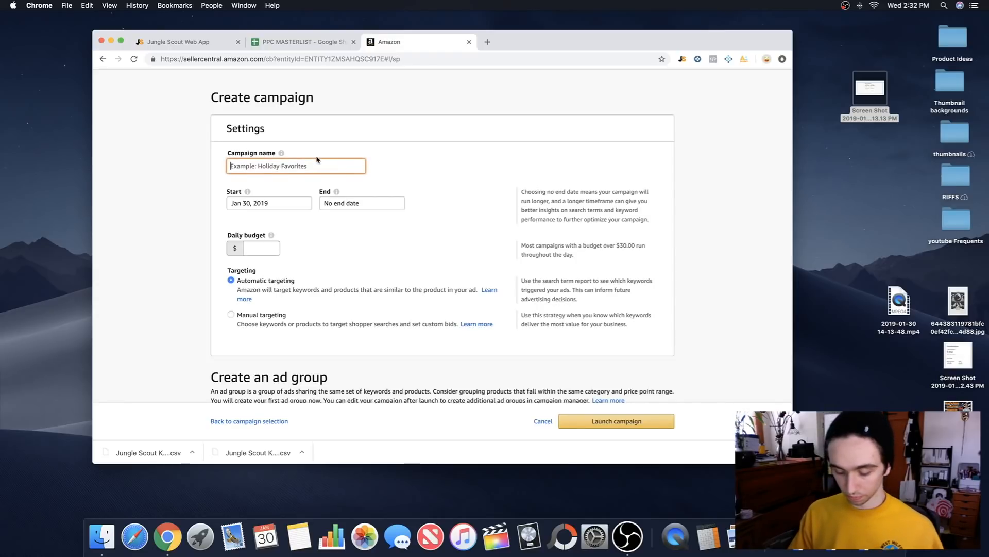
text(MO)
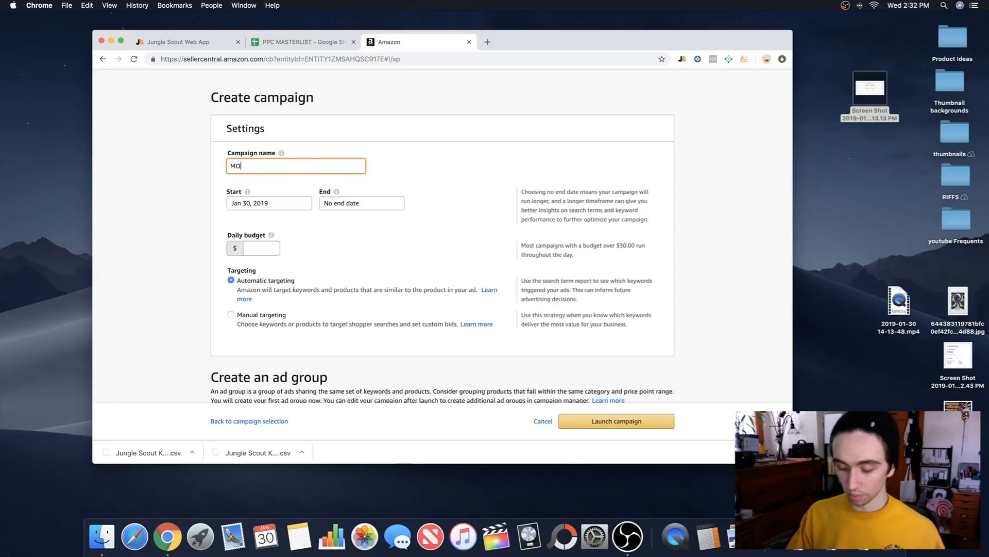
text(ON PH)
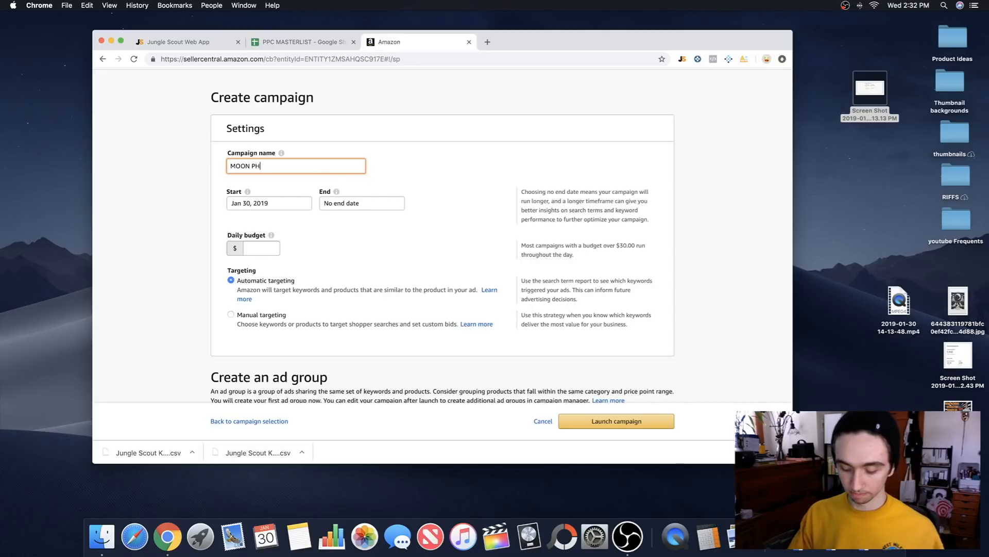
text(ASE TAPESTRY)
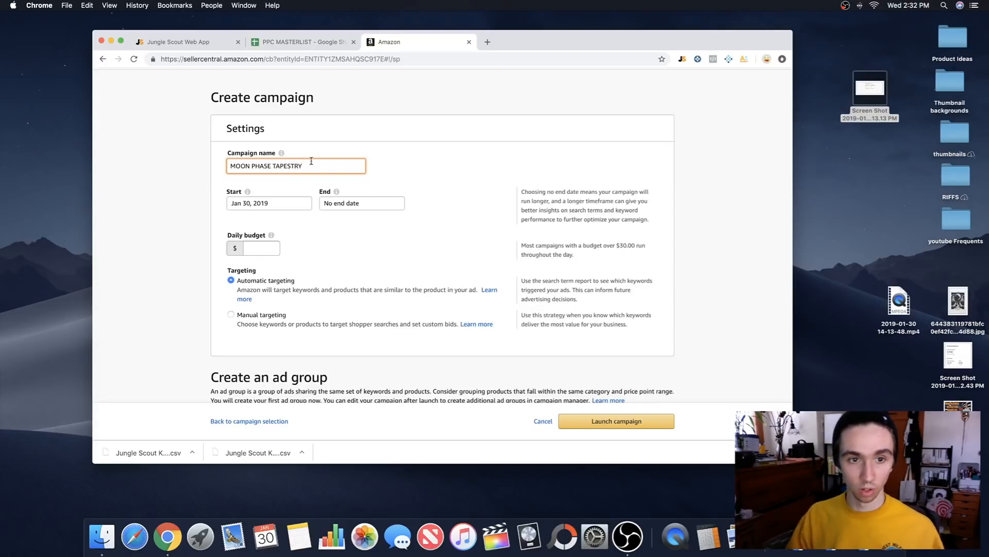
- Read the daily budget explanation and set the campaign's daily budget to $20.00
click(259, 250)
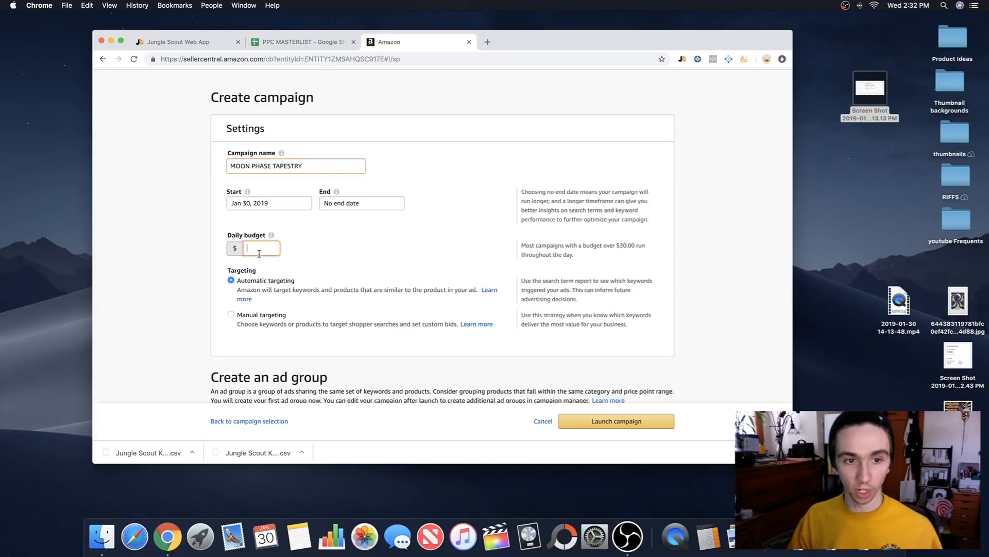
click(272, 236)
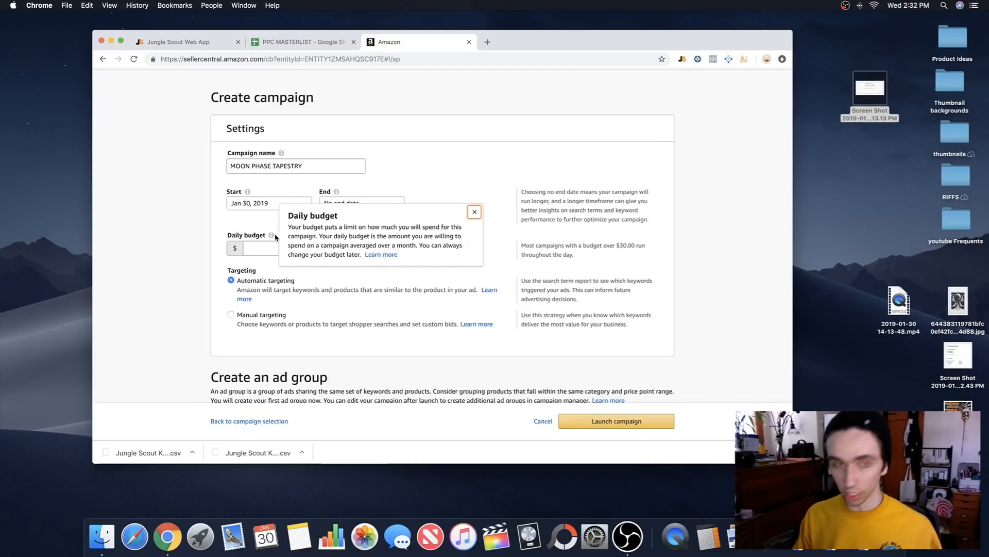
click(264, 249)
text(20)
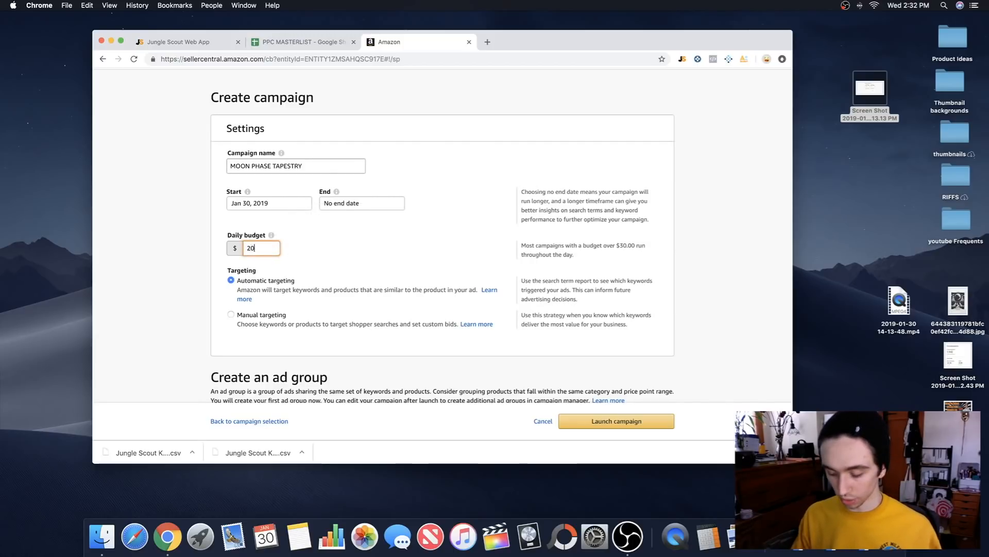
text(.00)
click(310, 248)
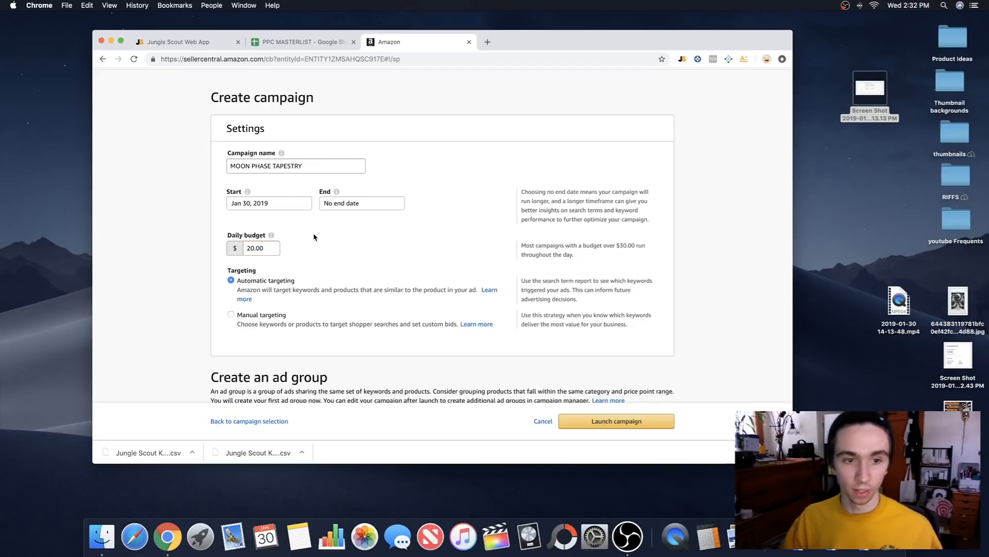
click(257, 251)
click(315, 247)
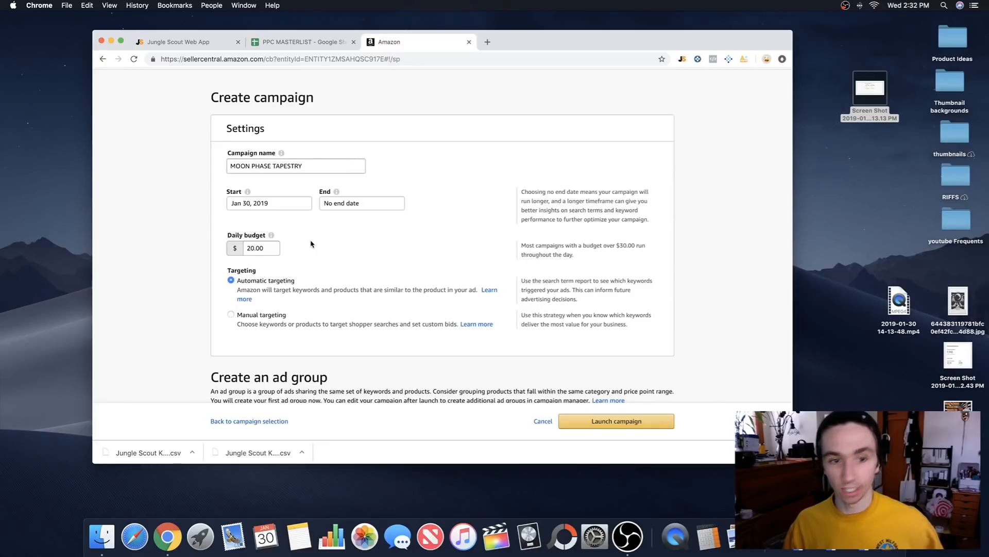
- Set the campaign's targeting to manual targeting
drag(268, 253, 237, 253)
click(332, 244)
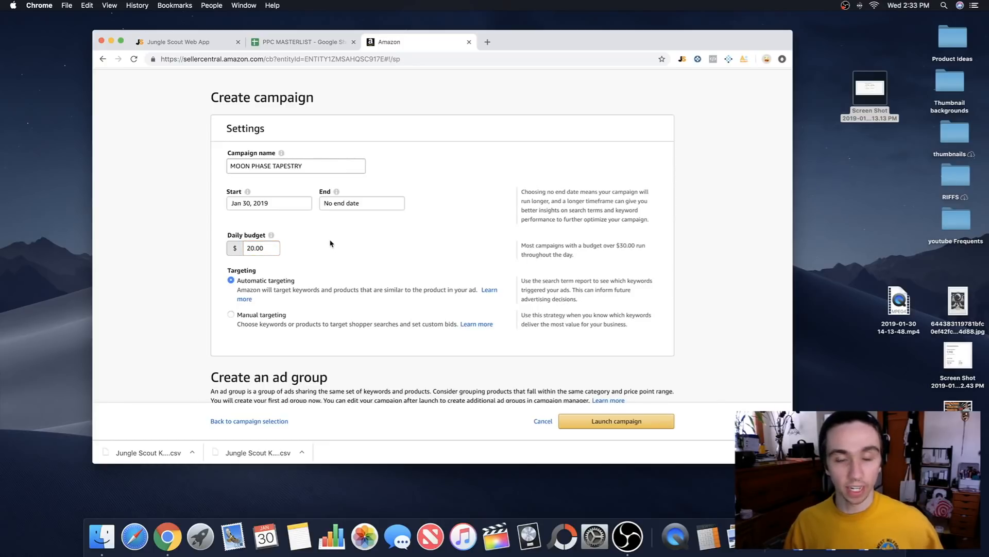
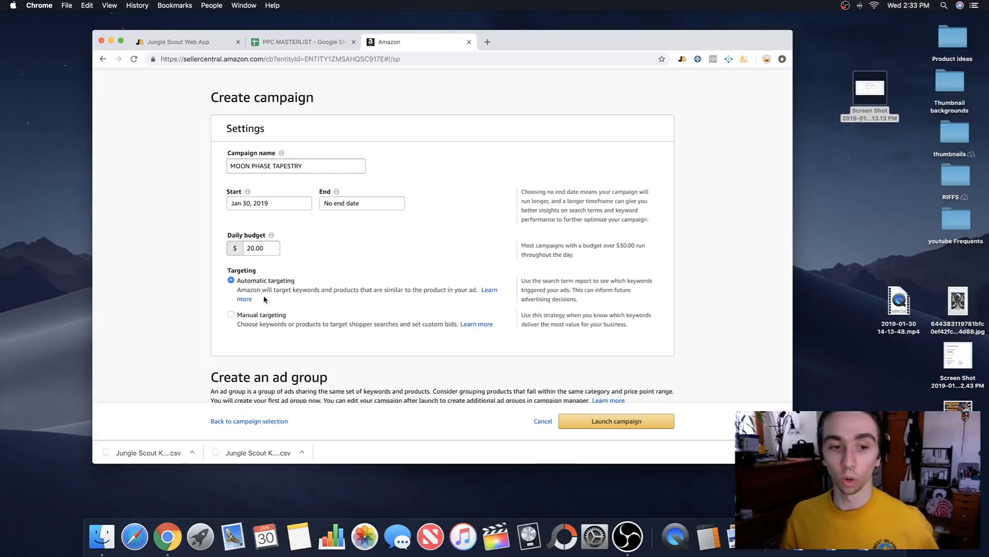
click(231, 316)
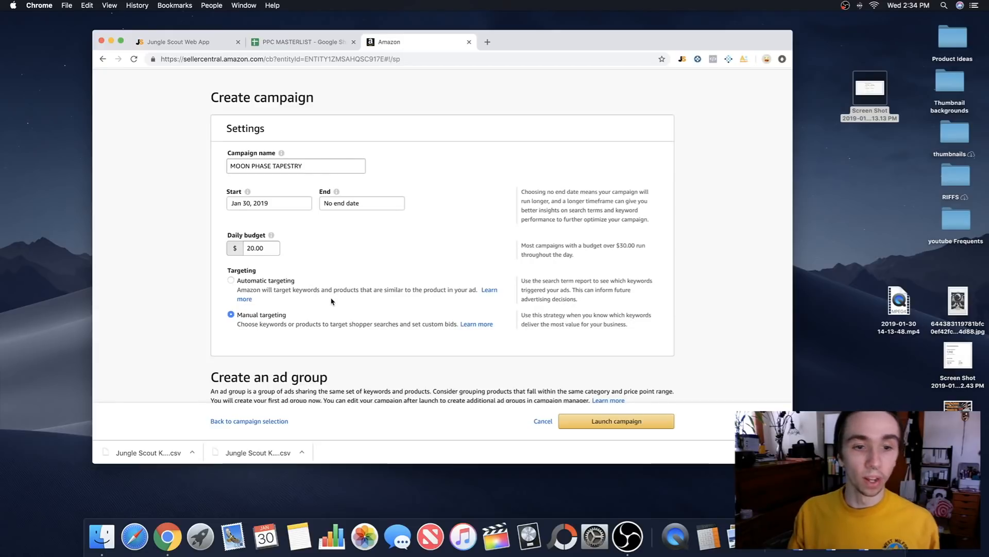
- Name the ad group MASTERLIST TOP 100 PHRASE KEYWORDS
scroll(332, 299, down, 3)
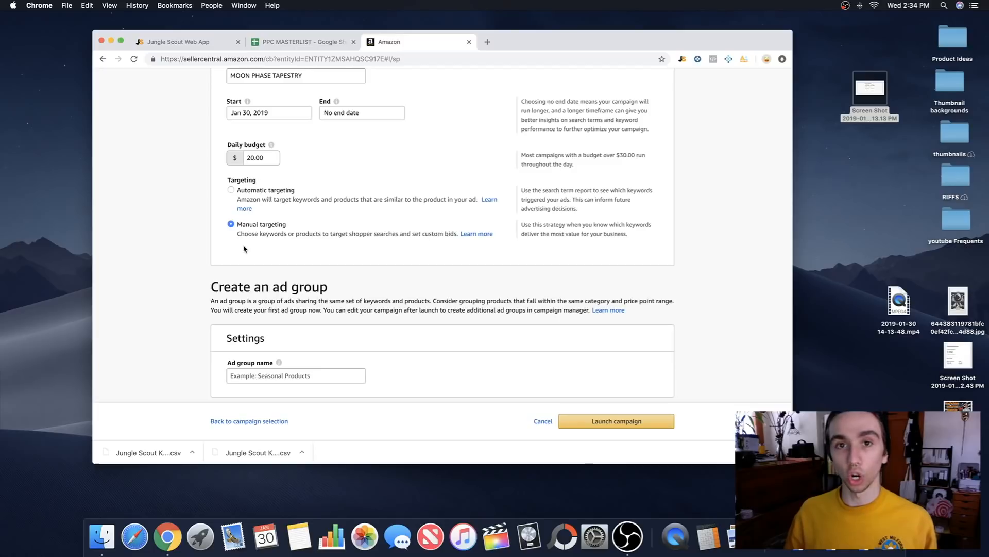
scroll(418, 247, down, 6)
click(363, 146)
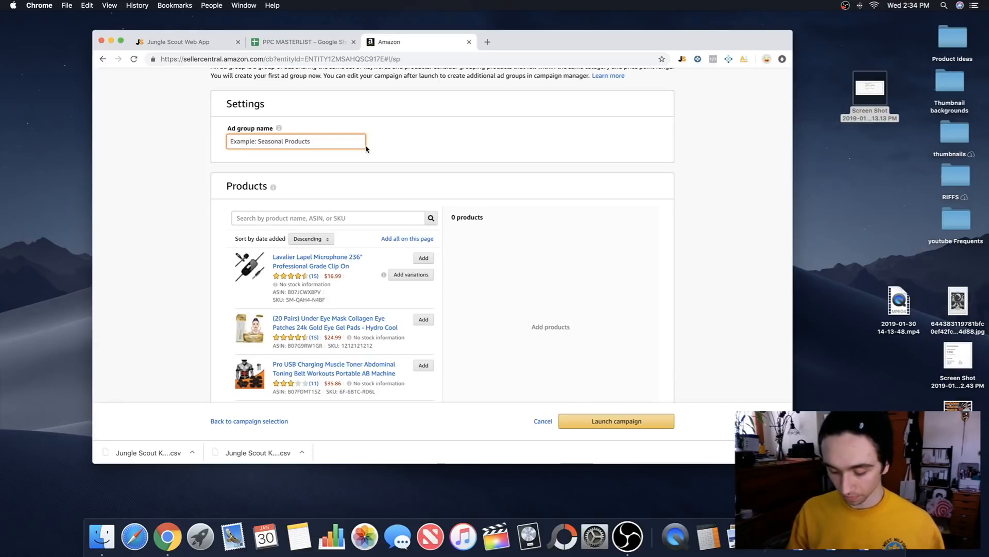
text(MASTERLIST )
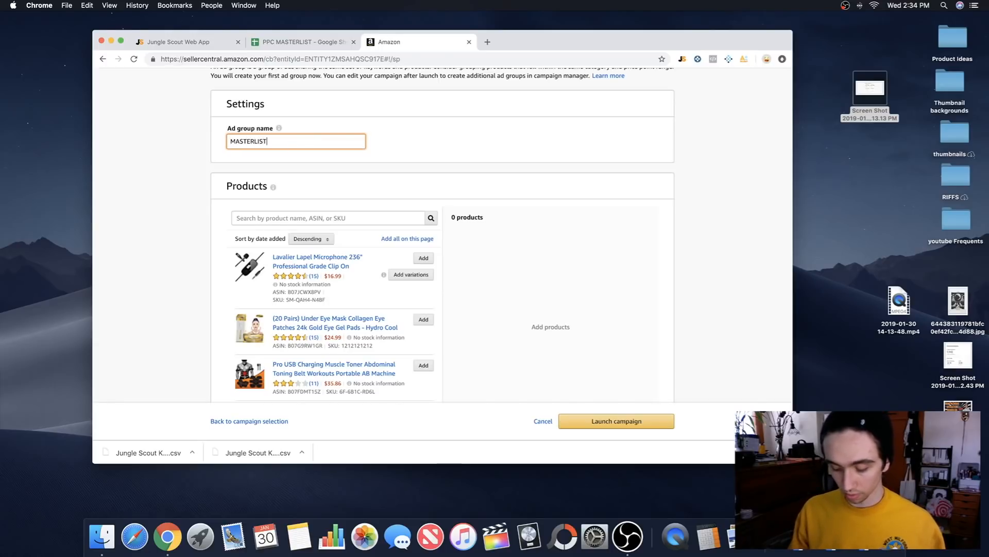
text(tTOP)
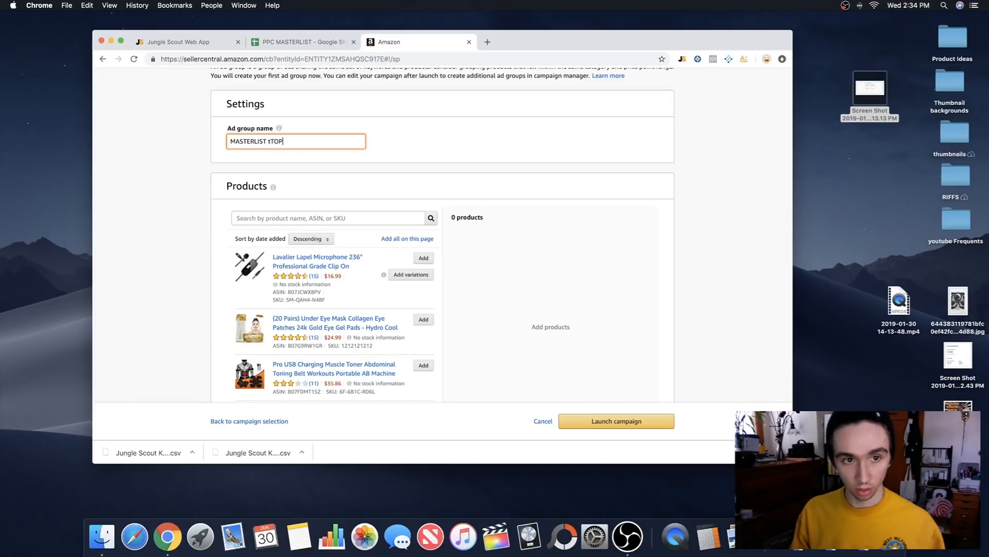
key(BackSpace)
key(BackSpace)
key(BackSpace)
key(BackSpace)
text(OP)
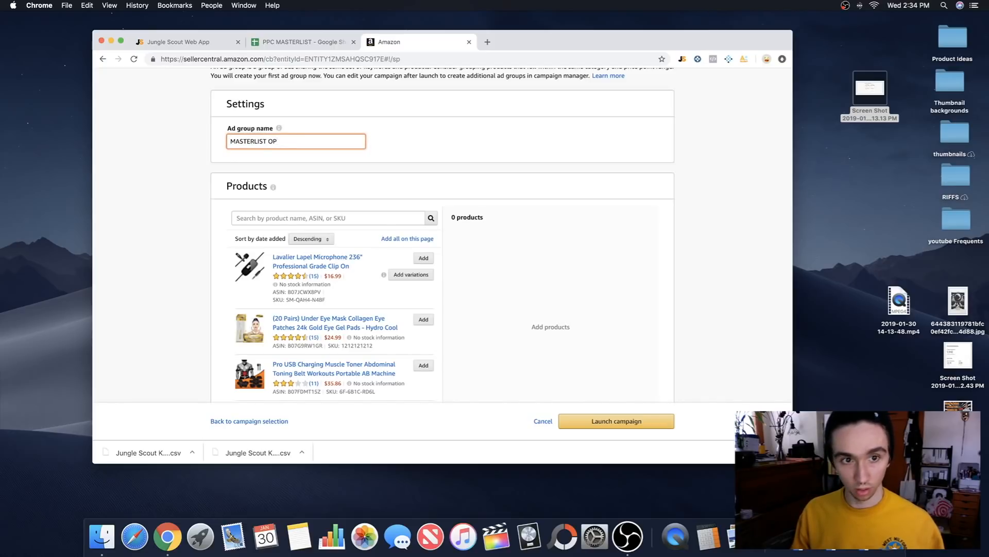
text(TOP100)
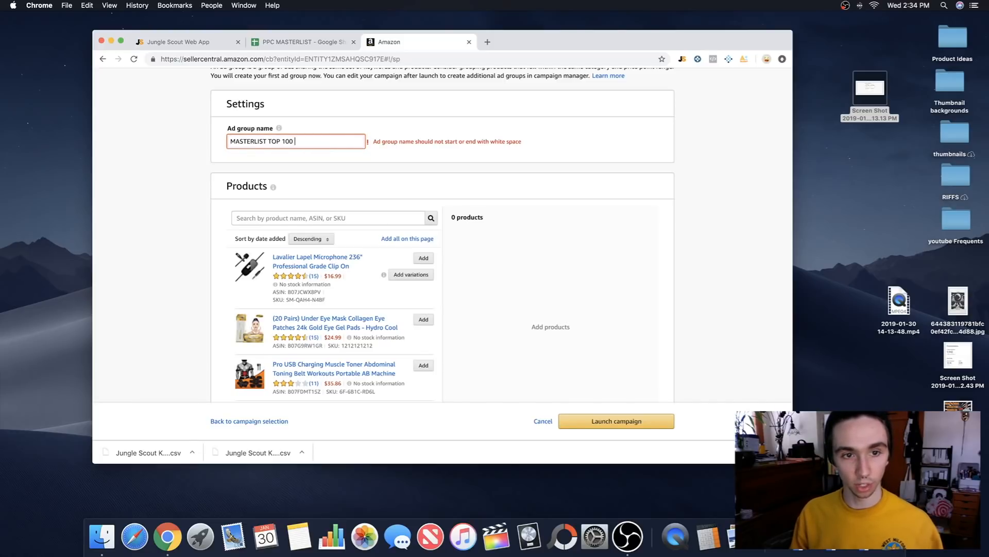
text( PH)
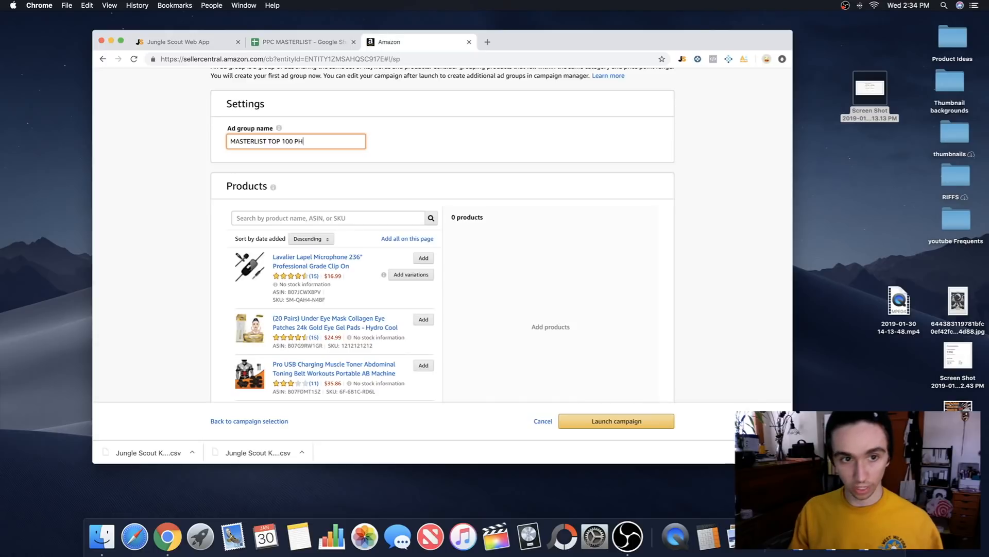
text(RASE KEYWORDS)
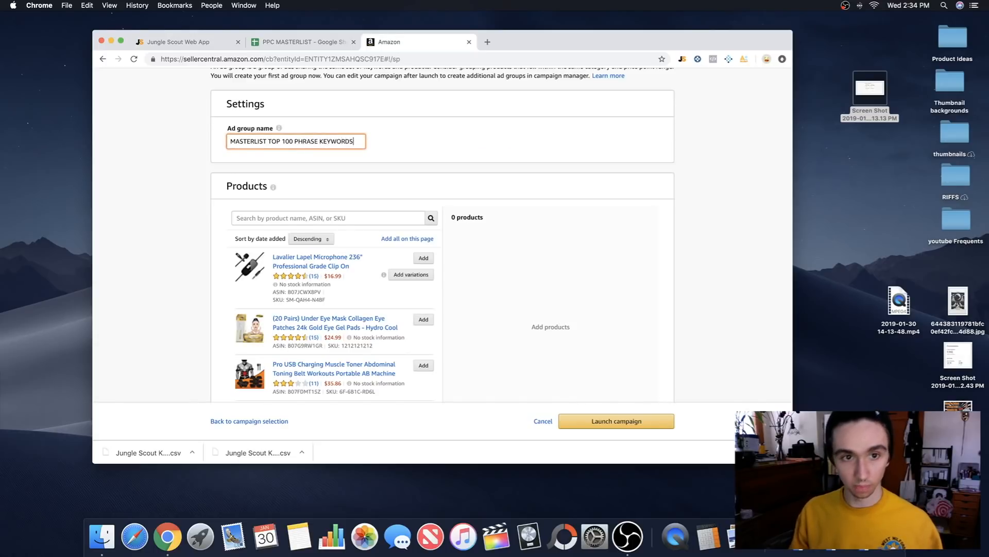
click(373, 154)
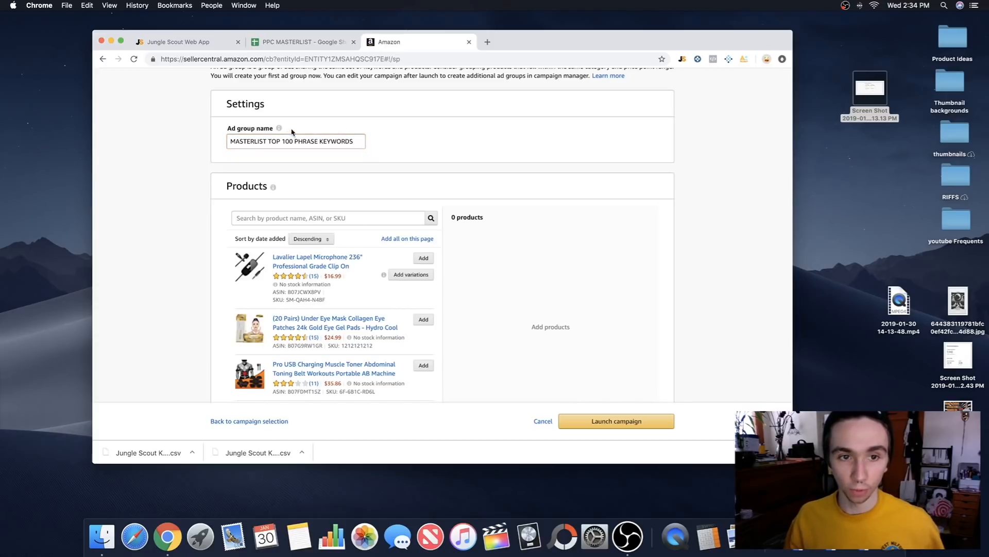
drag(295, 141, 323, 143)
click(367, 145)
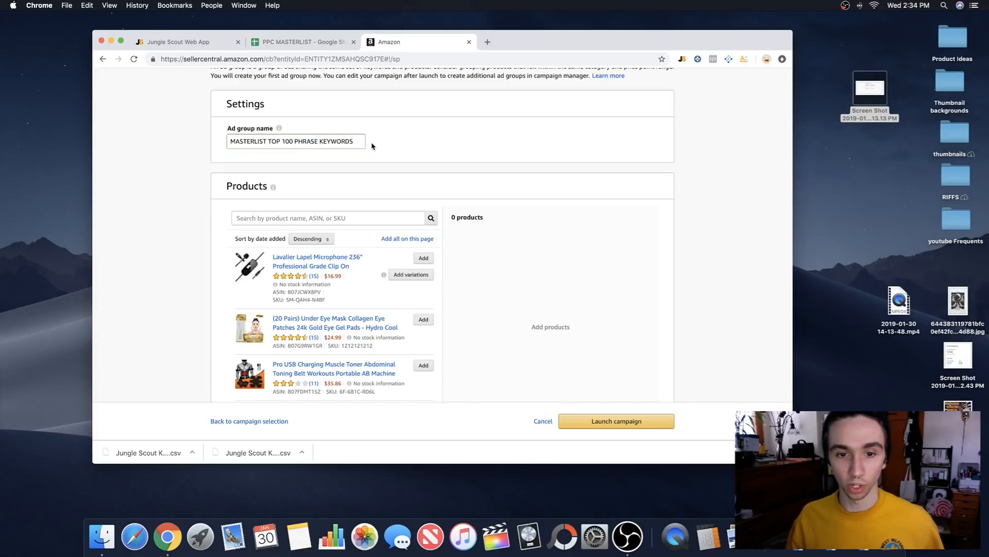
- Add the Lavalier Lapel Microphone to the ad group's products and look through the remaining product list
scroll(391, 174, down, 2)
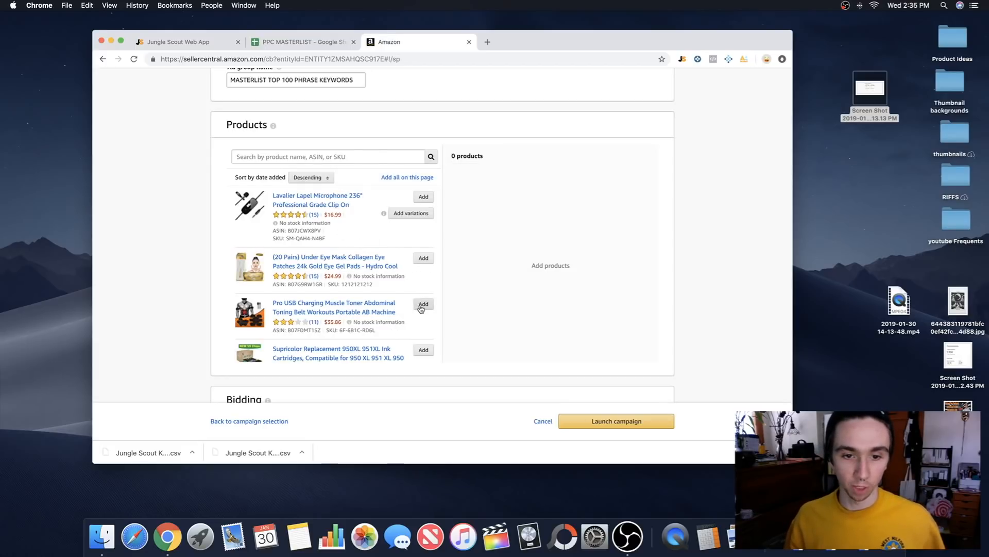
click(424, 198)
scroll(412, 214, down, 5)
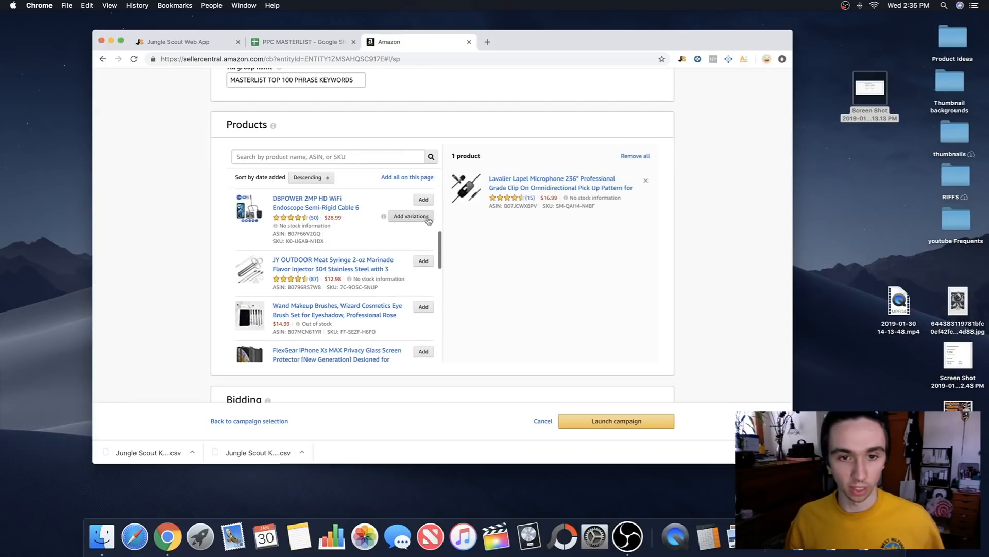
- Review the campaign bidding strategy options and their explanation in the Bidding section
scroll(478, 253, down, 2)
scroll(477, 254, down, 5)
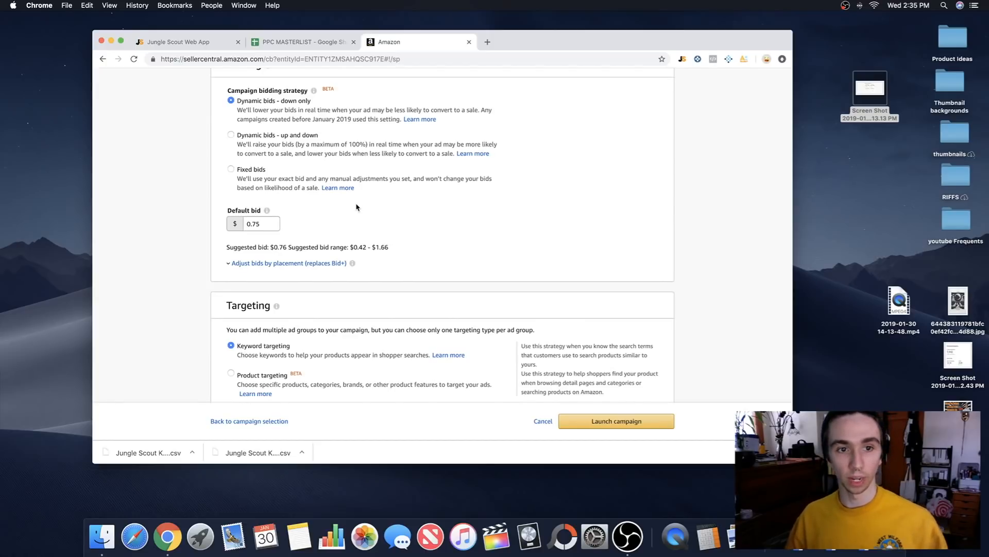
scroll(359, 223, up, 1)
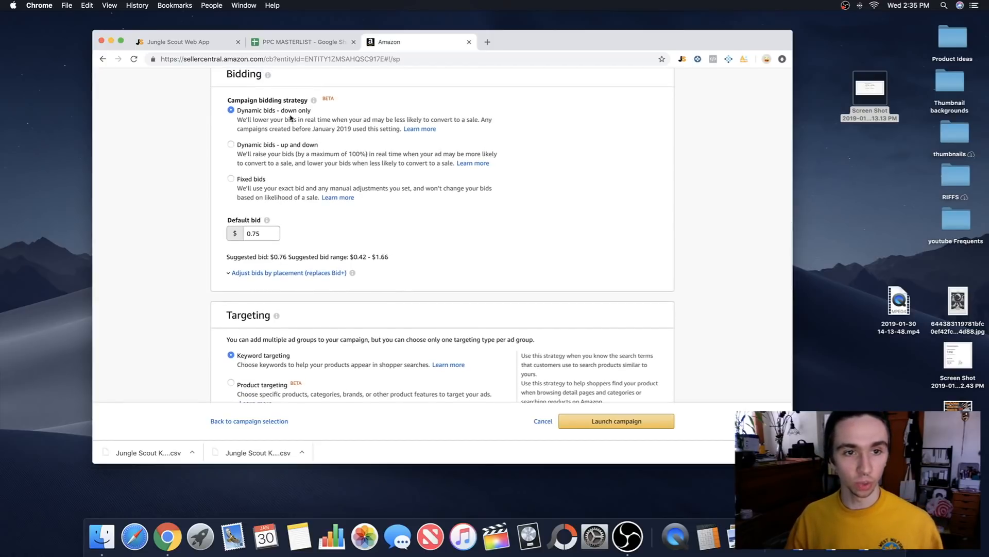
mouse_move(314, 100)
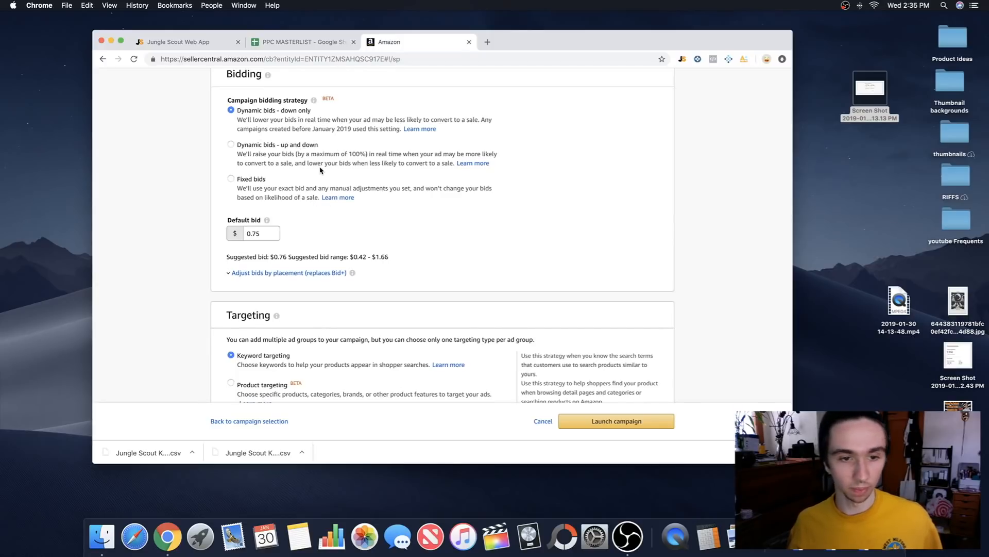
- Switch the Keywords section to entering keywords manually and read the explanation of the broad, phrase and exact match types
scroll(330, 170, down, 3)
scroll(324, 173, down, 3)
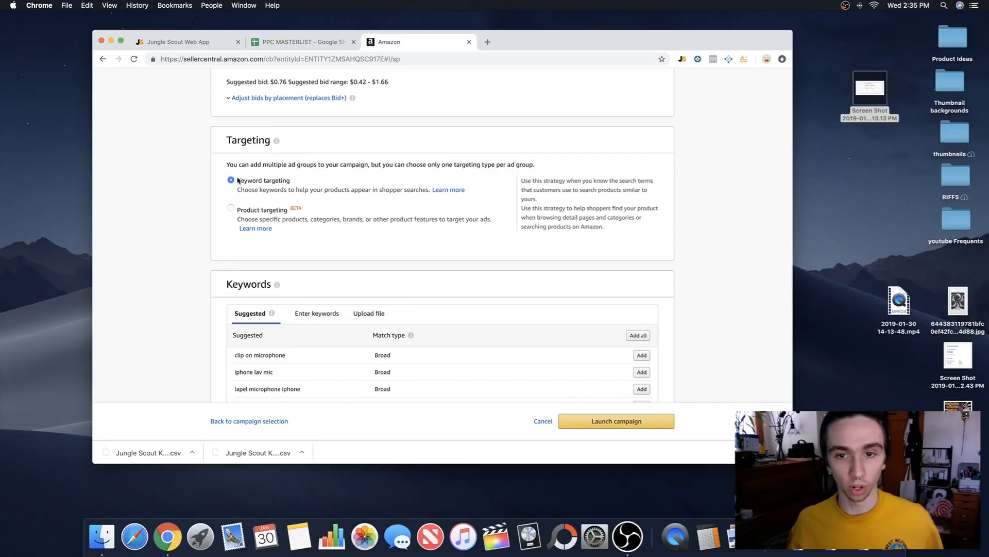
scroll(353, 194, down, 5)
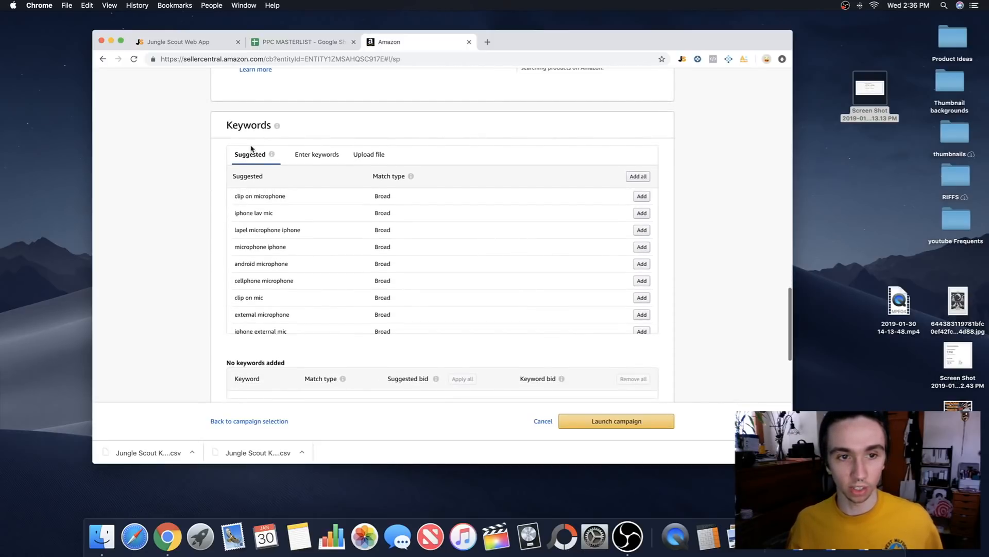
click(316, 155)
click(301, 190)
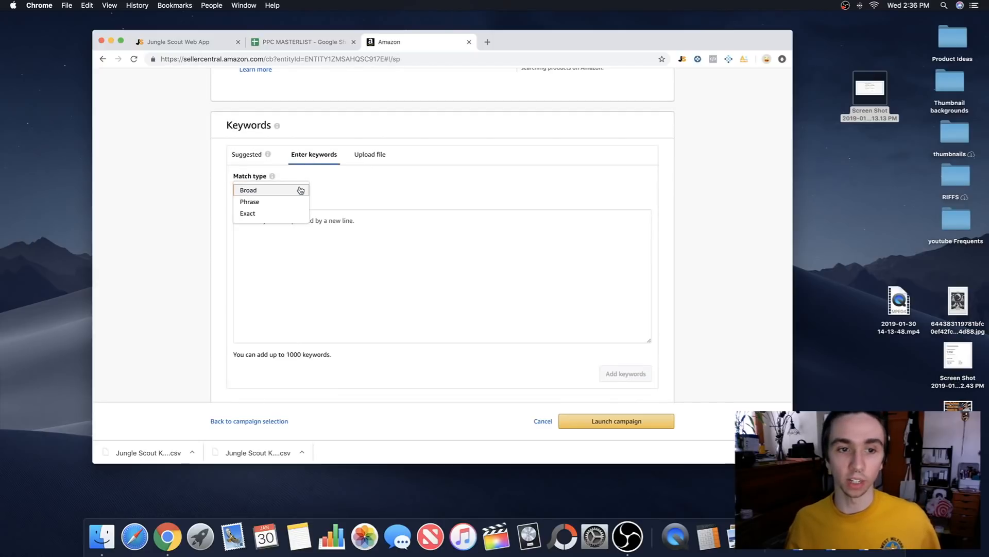
click(338, 182)
click(273, 179)
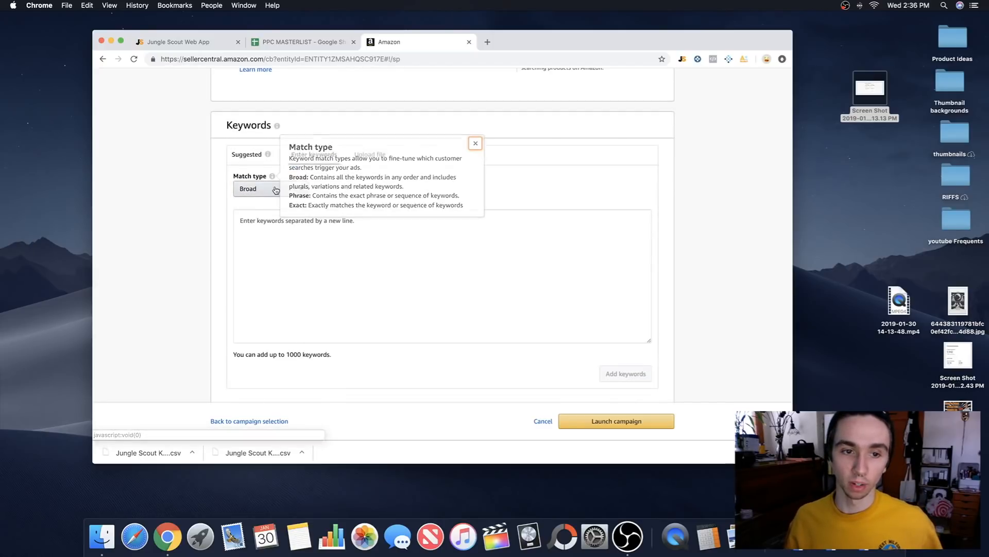
mouse_move(273, 179)
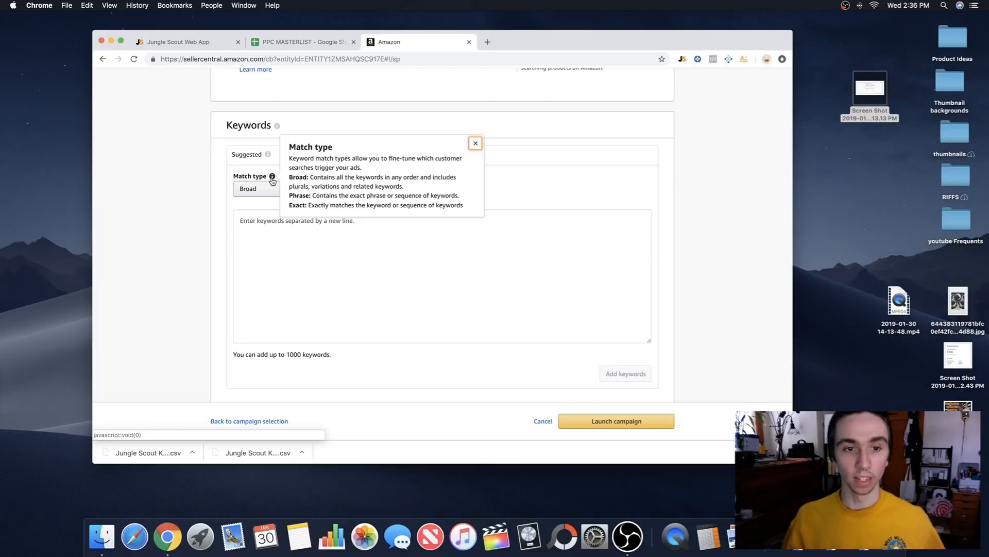
- Switch to the PPC MASTERLIST spreadsheet and enter the headings BROAD in H1, EXACT in J1 and PHRASE in L1
click(486, 42)
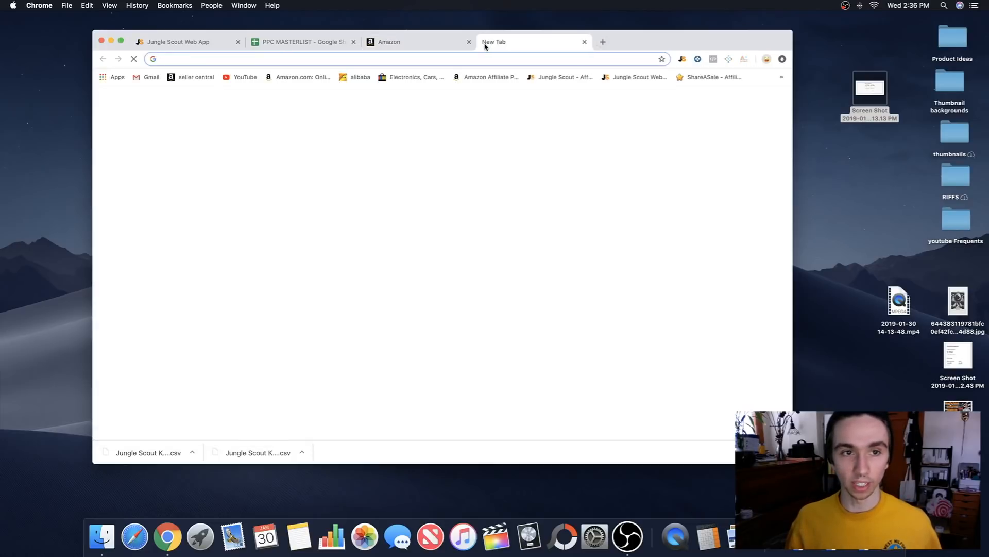
click(303, 42)
click(570, 179)
click(578, 149)
text(BROAD)
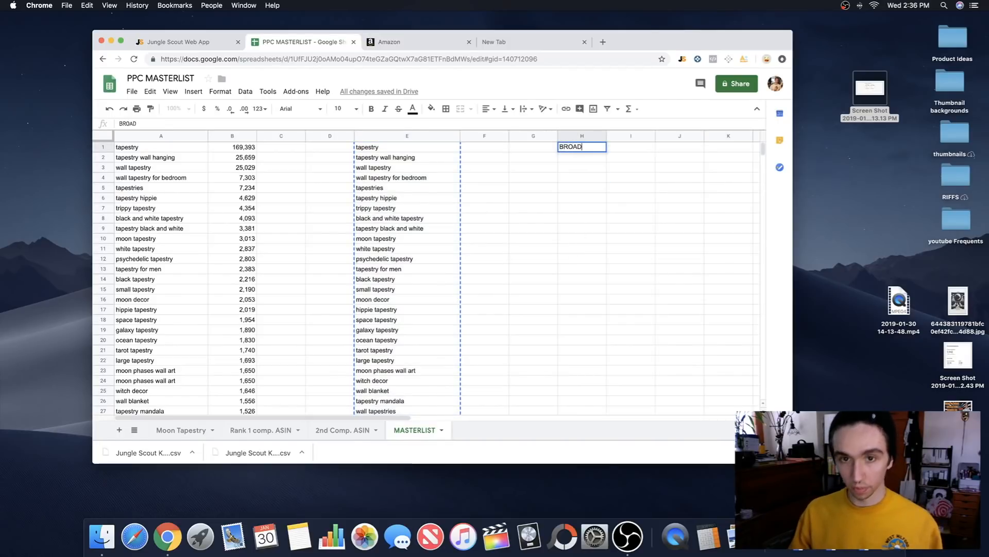
click(690, 151)
scroll(632, 162, right, 5)
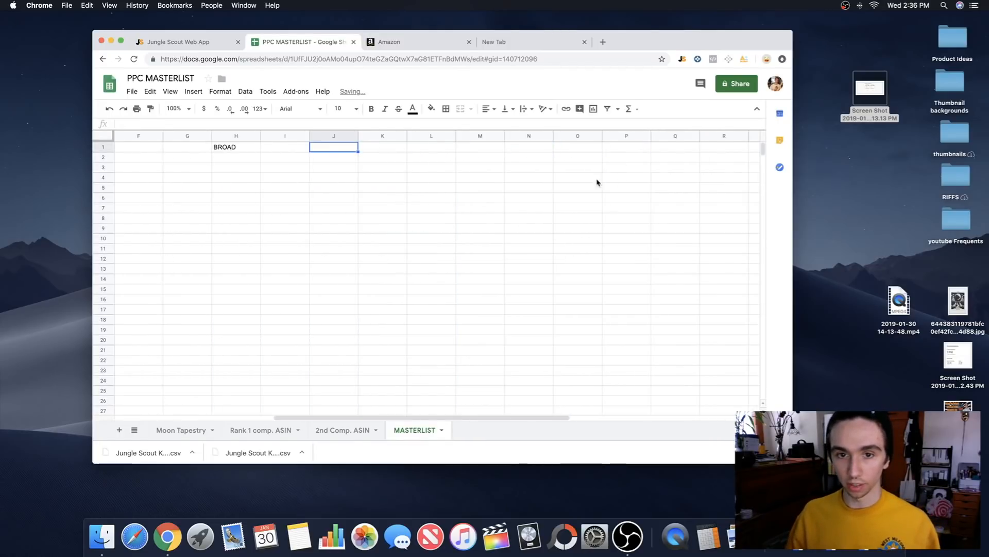
text(EXACT)
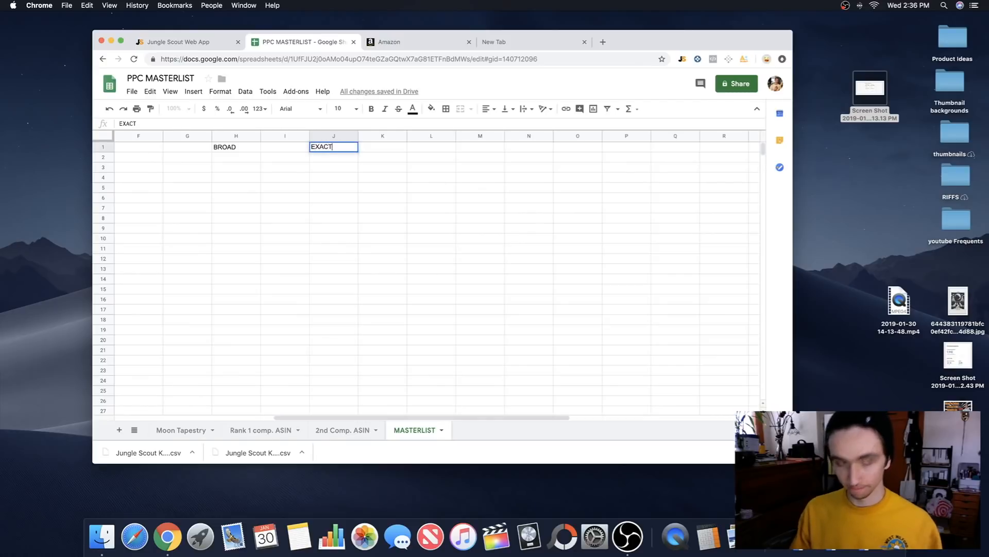
click(435, 148)
text(PHRASE)
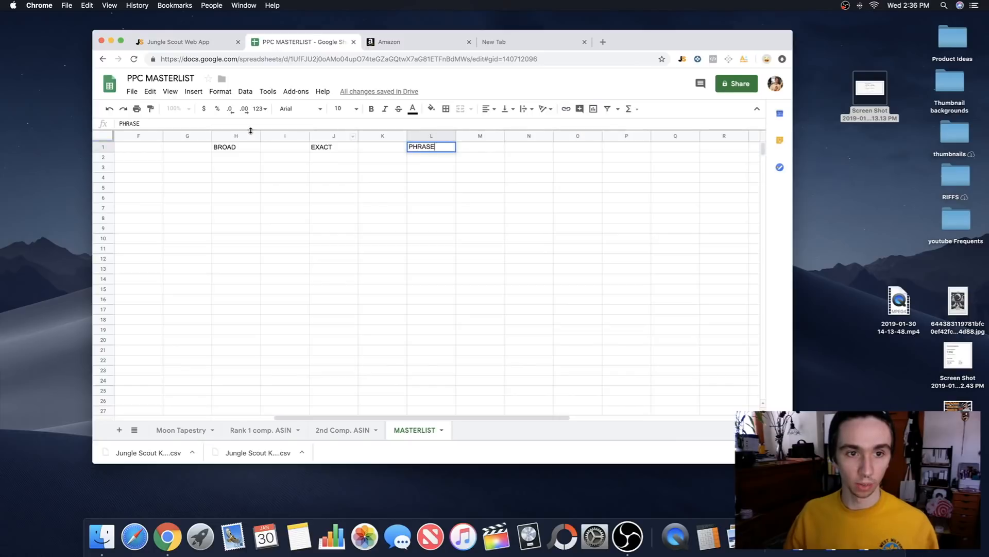
- Widen columns H, J and L under the BROAD, EXACT and PHRASE headings
click(259, 137)
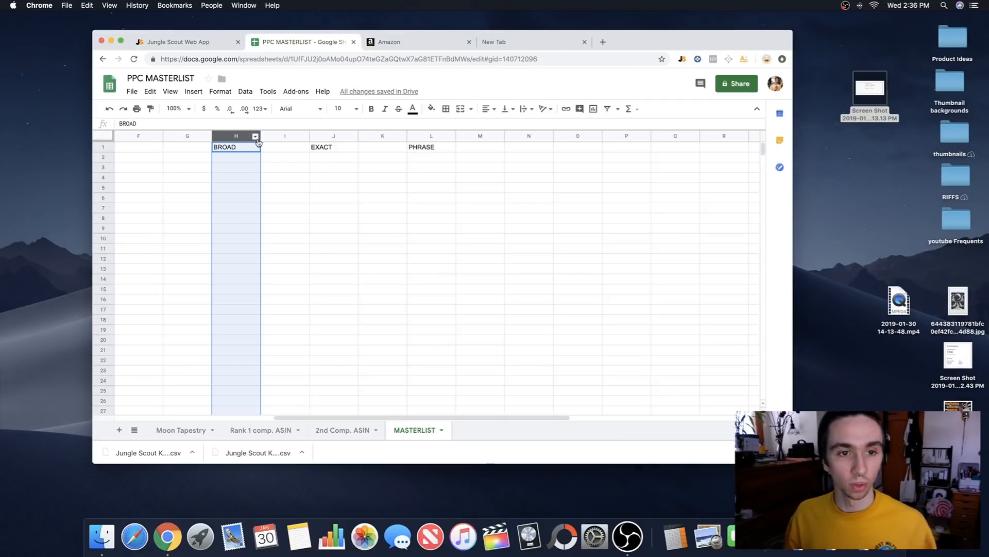
drag(260, 137, 306, 138)
drag(404, 137, 459, 137)
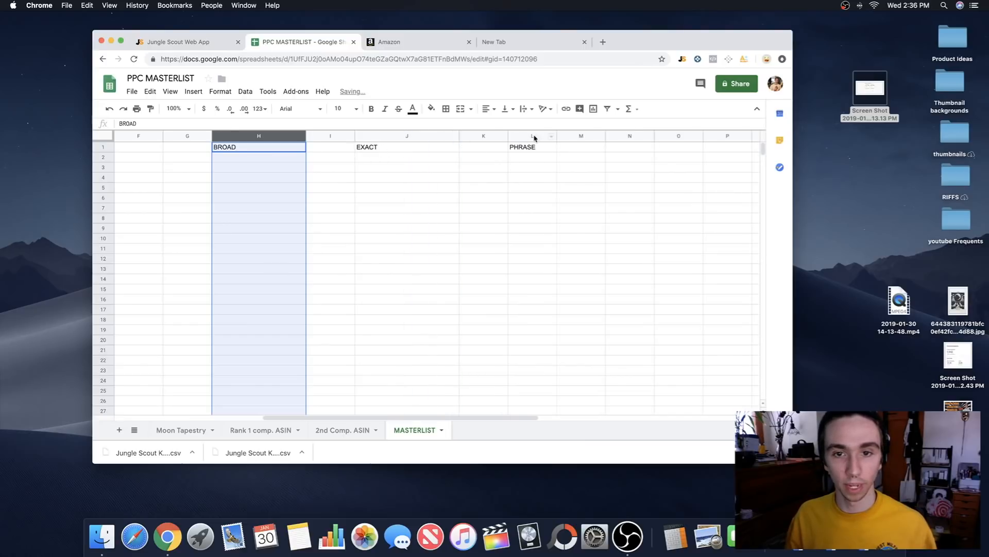
drag(556, 137, 634, 137)
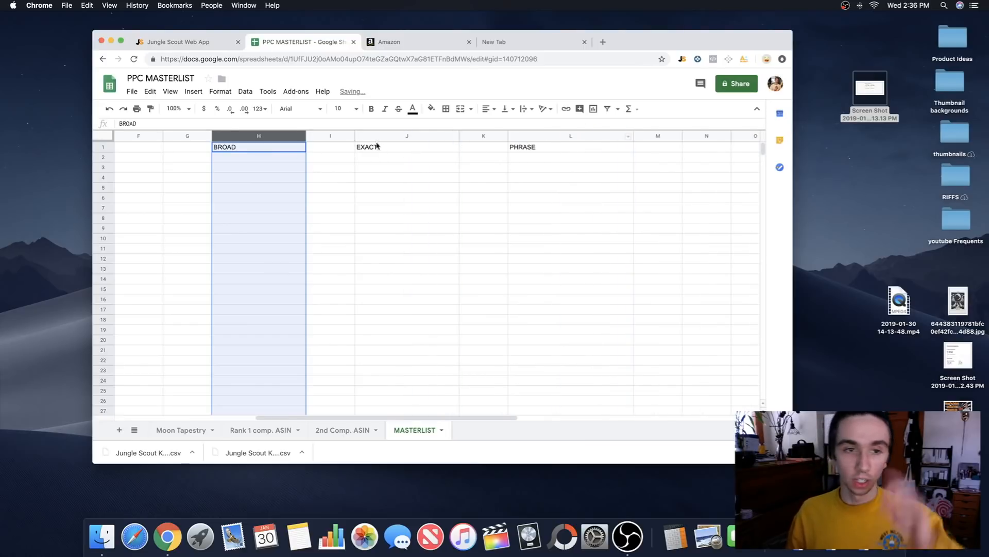
- Enter the broad match examples "Moon phase blanket" in H3 and "orbits the earth blaket" in H5
double_click(243, 168)
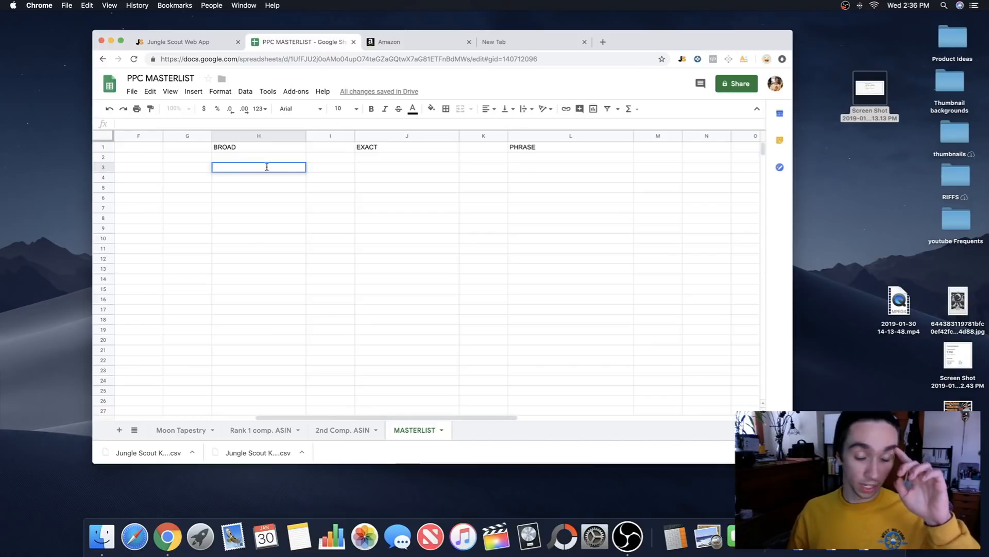
text(Mo)
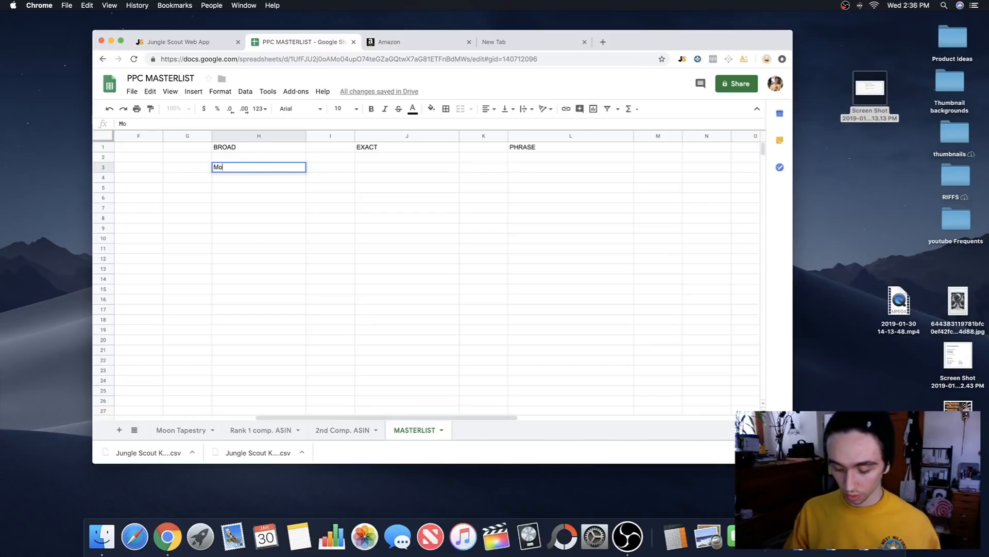
text(on phase)
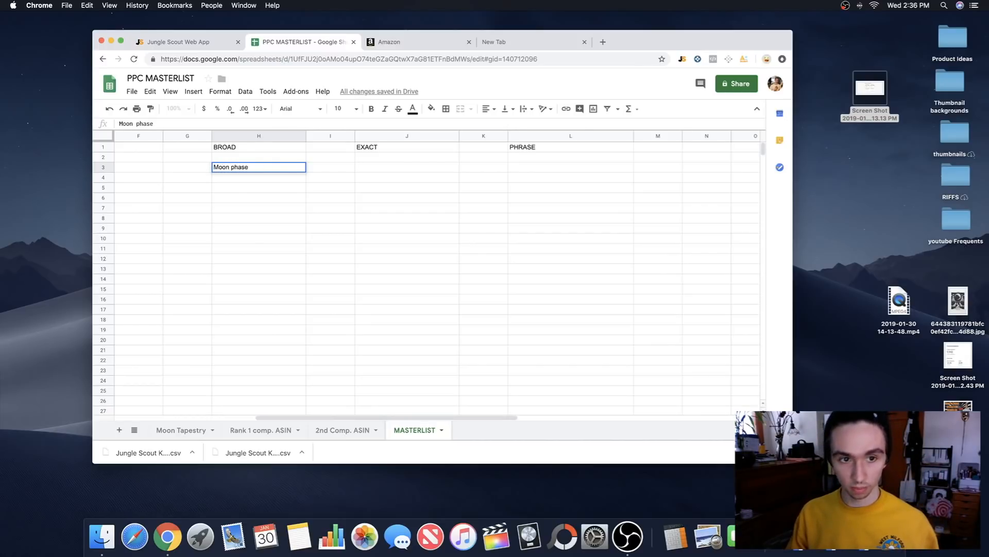
text( blanket)
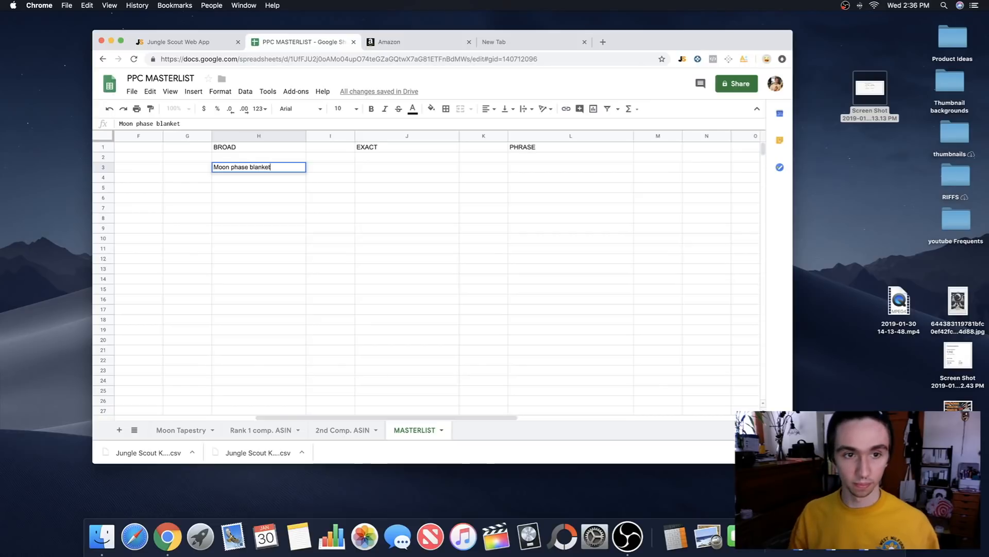
drag(272, 168, 250, 168)
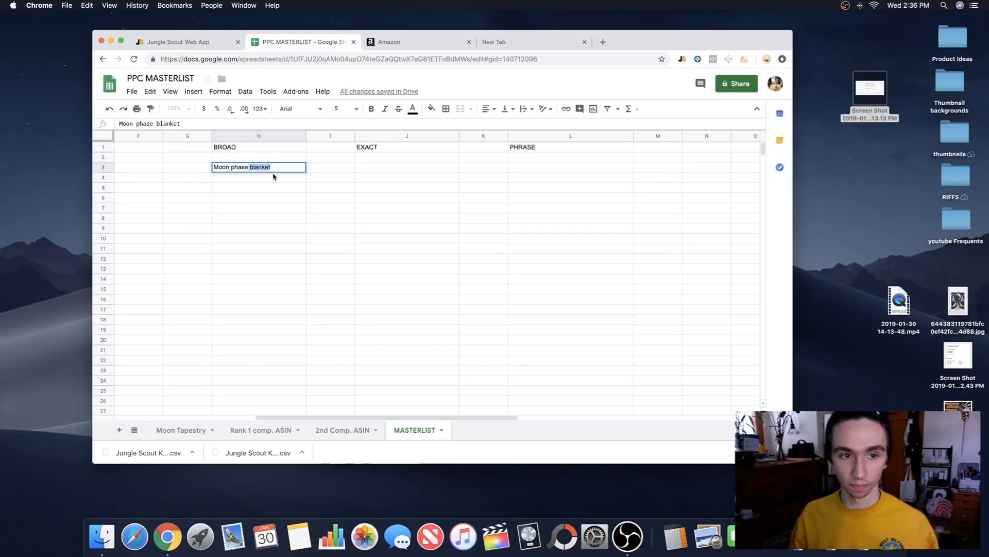
click(241, 189)
double_click(241, 188)
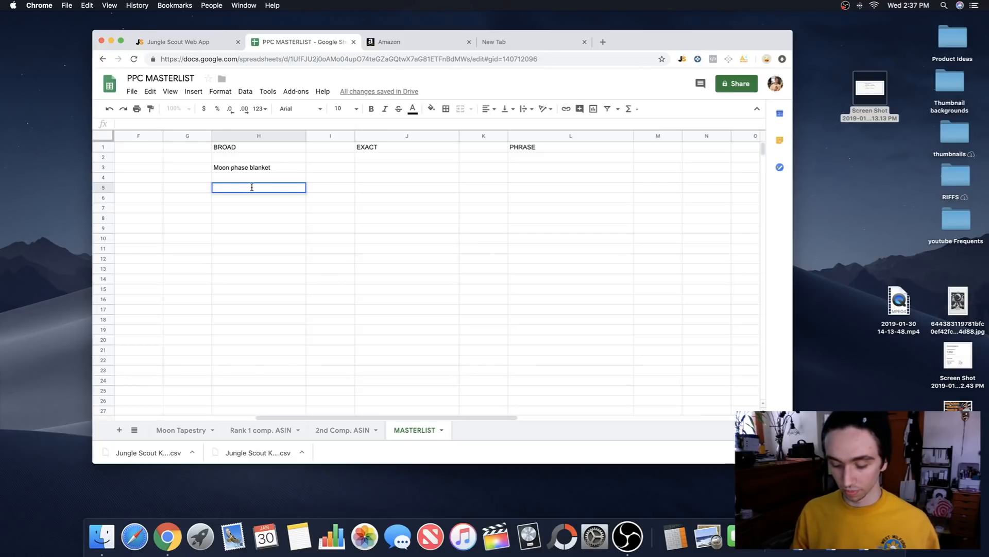
text(orbits th)
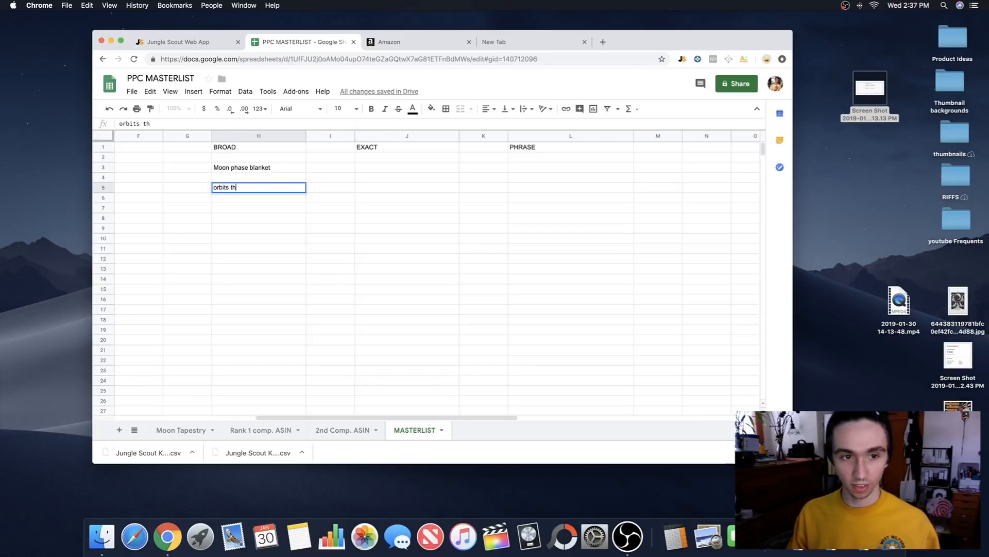
text(e earth blaket)
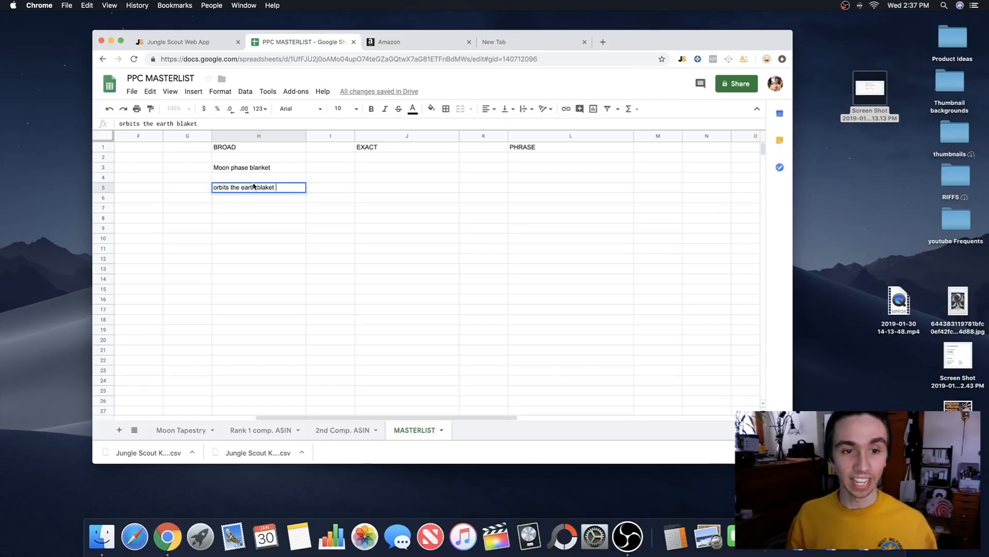
click(286, 221)
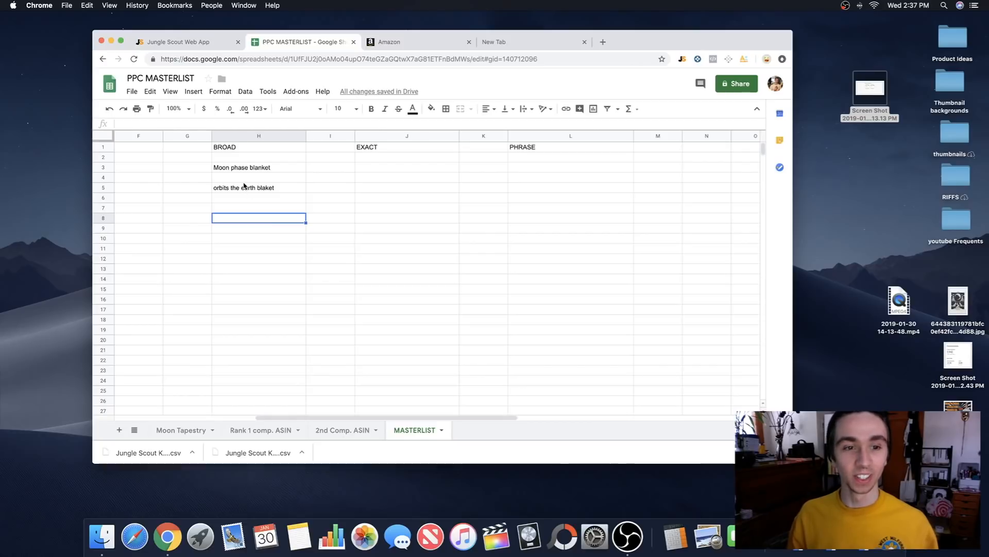
- Add a second broad match example pair, "Luke skywalker shirt" in H8 and "darth vaders son shirt" in H10
double_click(240, 217)
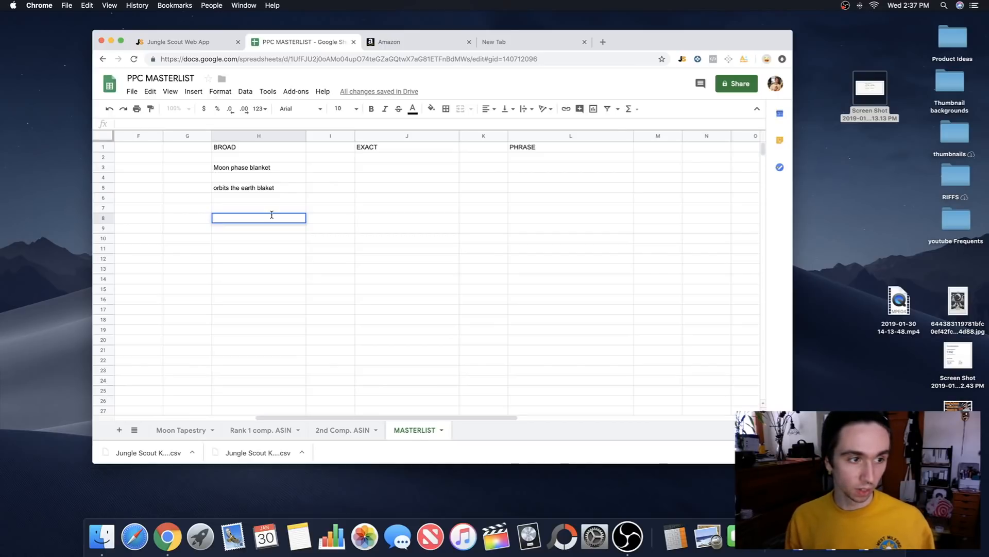
text(Luke s)
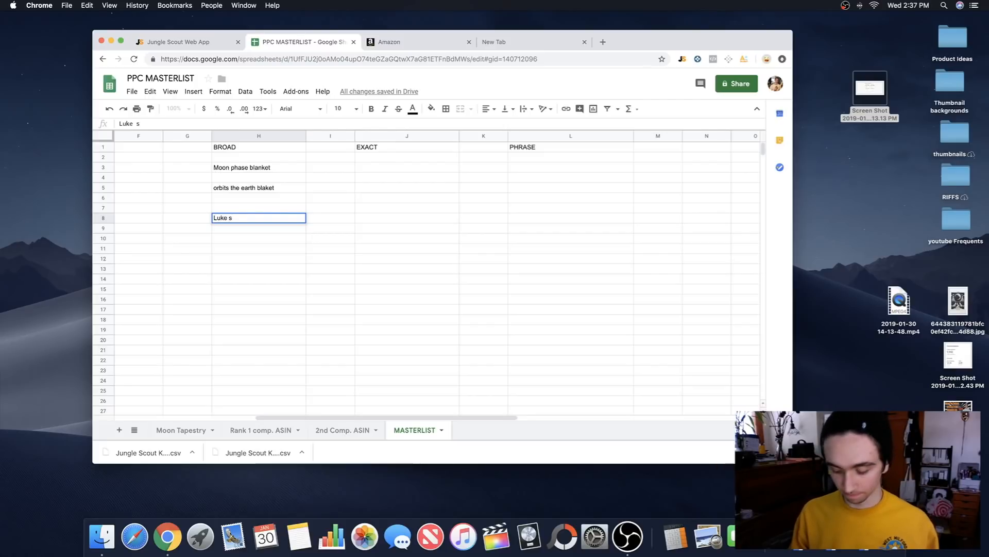
text(kywalker shirt)
click(238, 239)
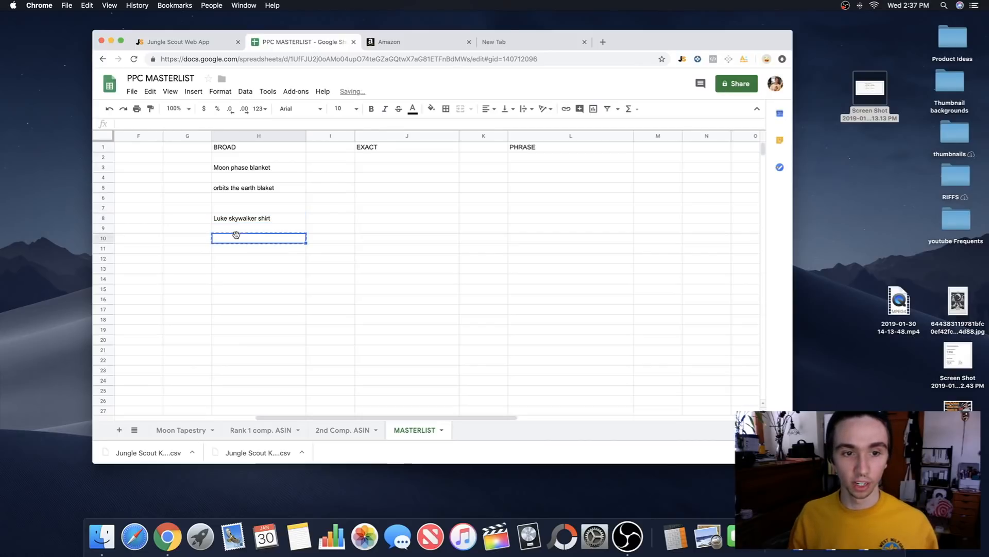
double_click(245, 240)
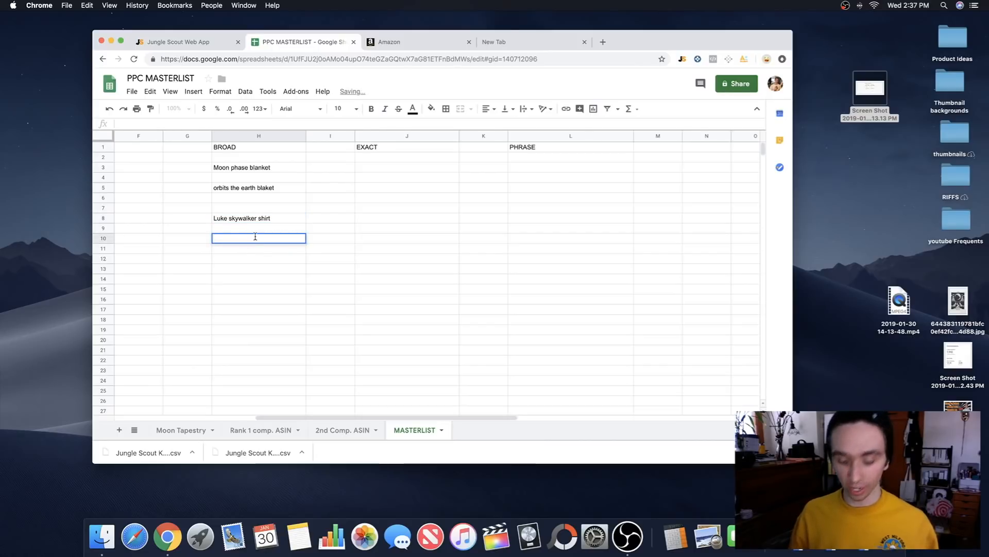
text(darth vad)
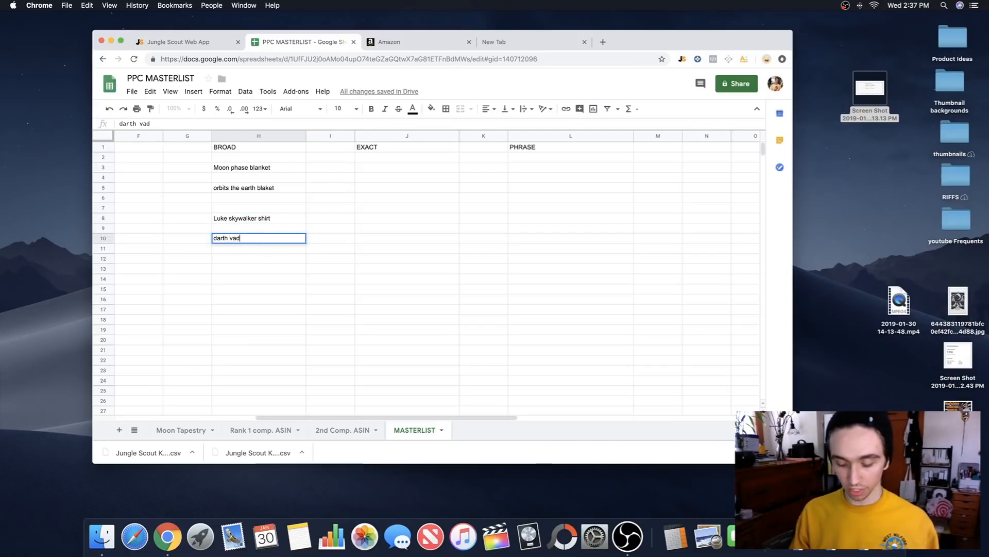
text(ers son shirt)
key(Return)
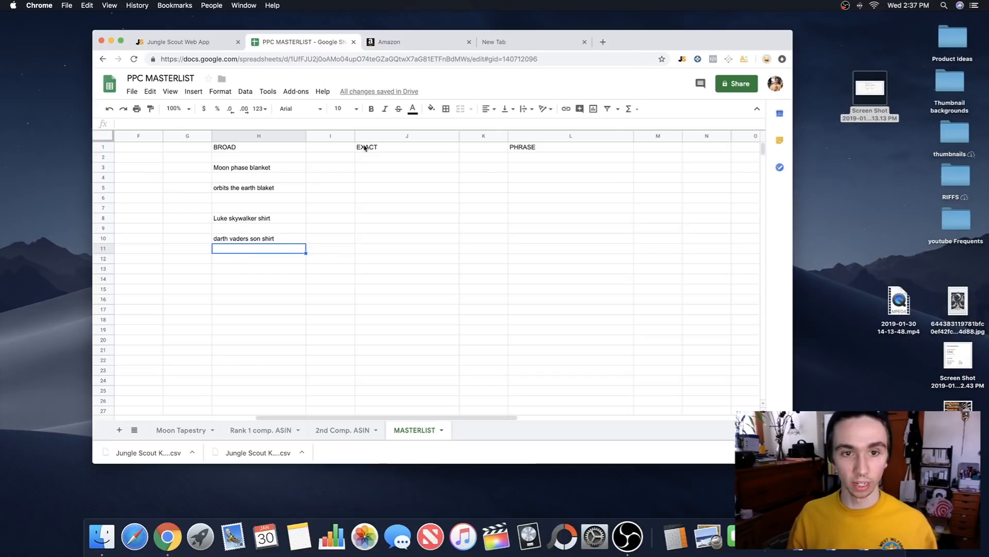
- Enter the phrase match examples "moon phase blanket" in L3 and "black moon phase blanket" in L5
click(551, 161)
double_click(551, 170)
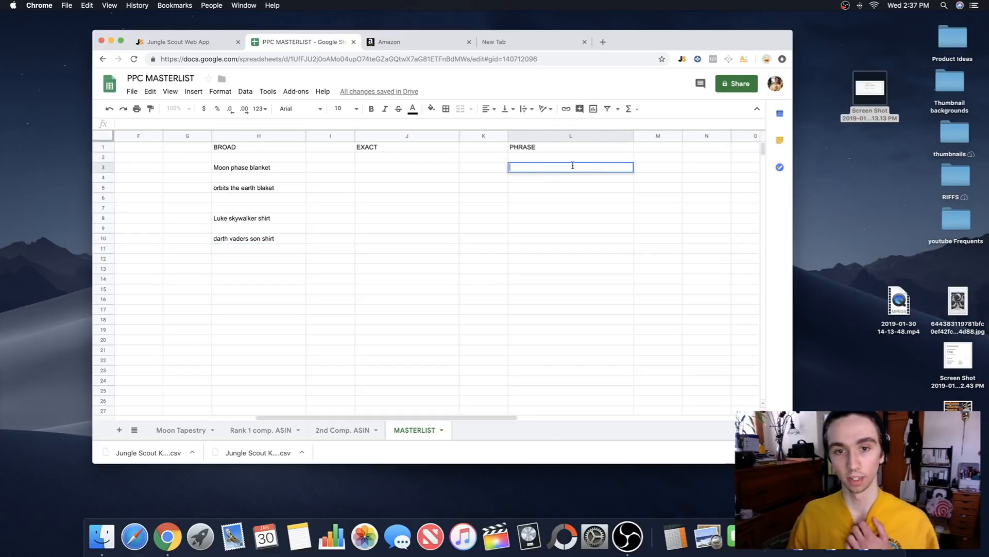
text(moon )
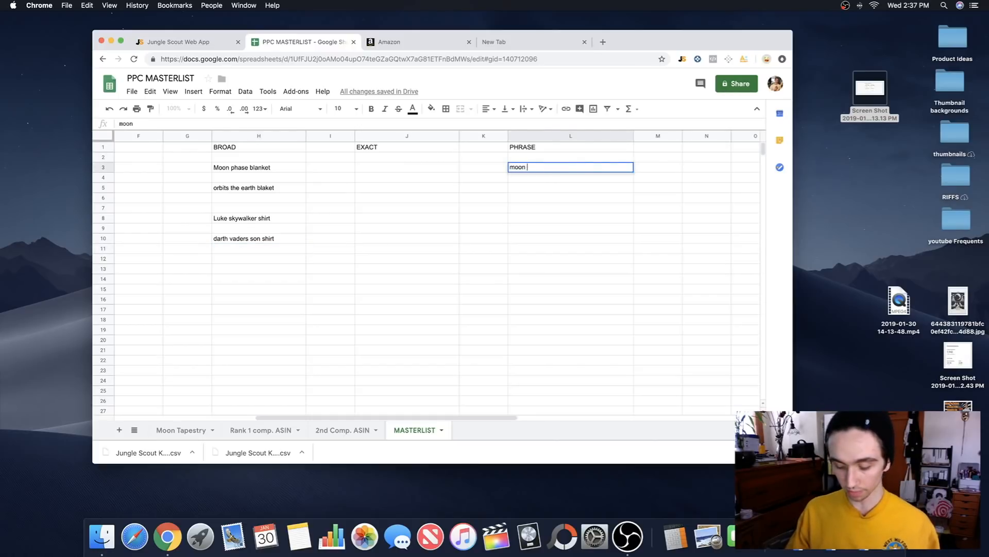
text(phase blanket)
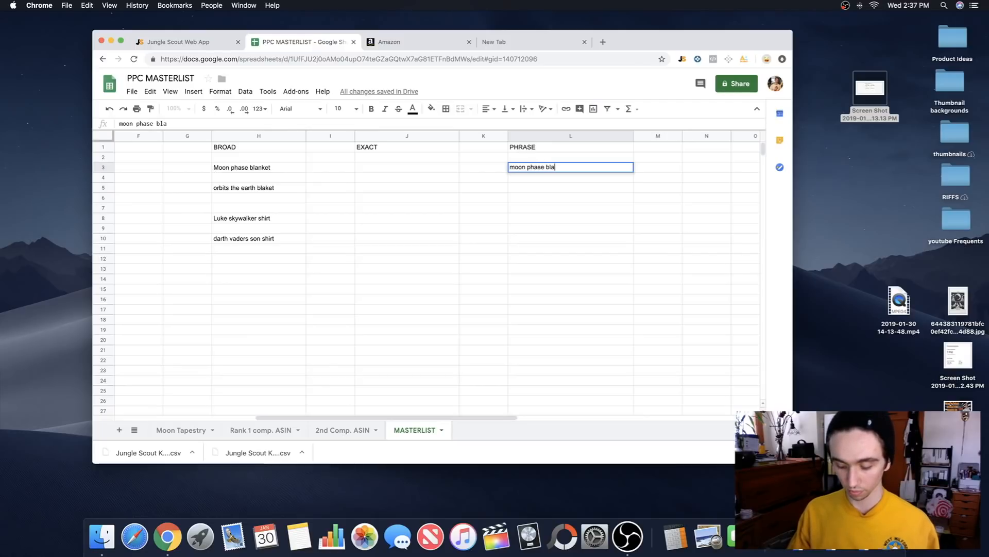
double_click(551, 191)
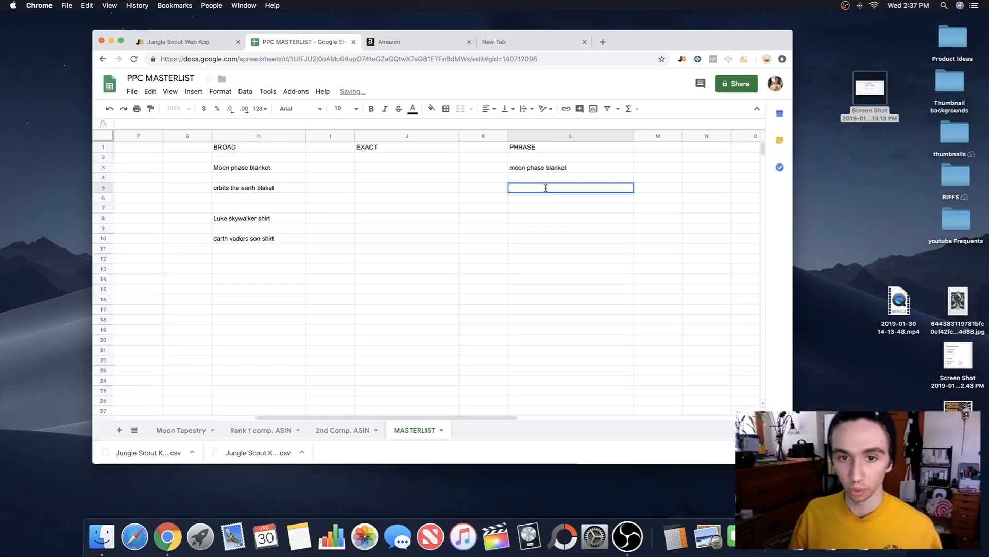
drag(570, 169, 502, 170)
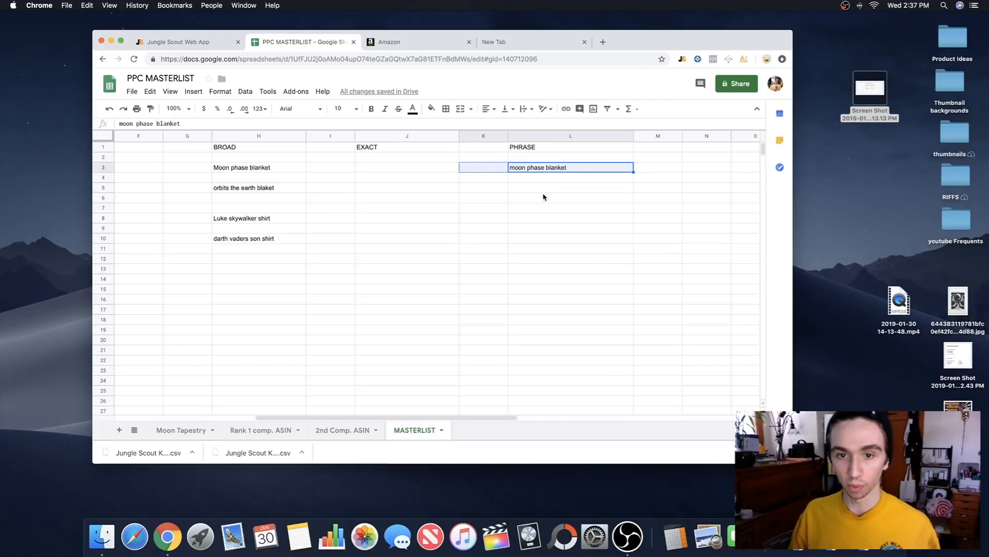
double_click(546, 188)
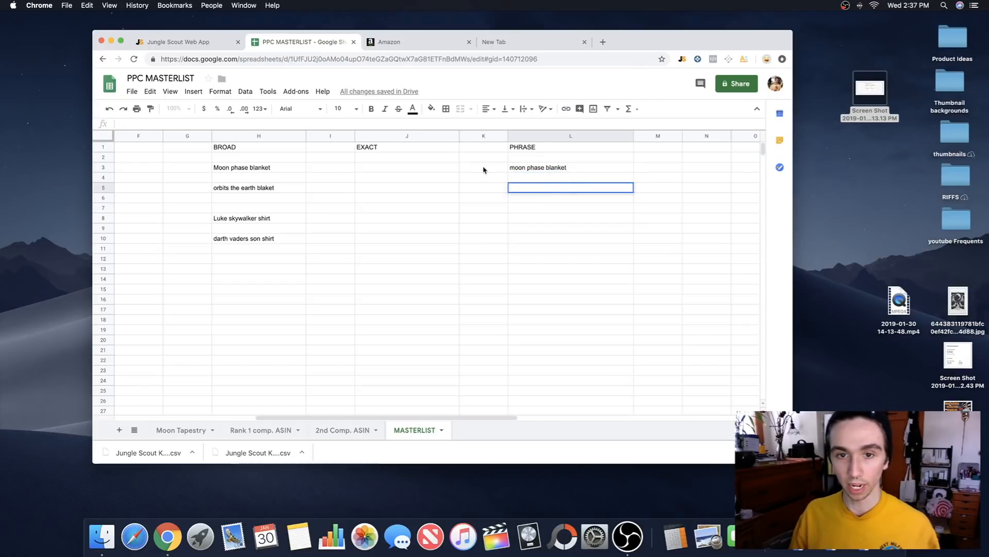
text(black moon phase blanket)
key(Return)
- Highlight the parts of the phrase example in L5, and change it to "moon phase blanket for kids"
double_click(526, 188)
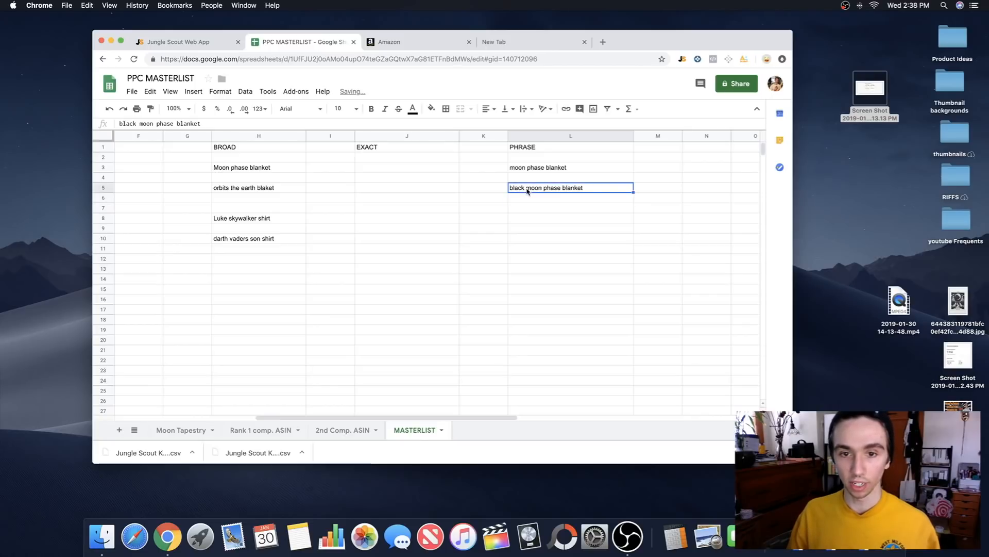
drag(526, 188, 601, 188)
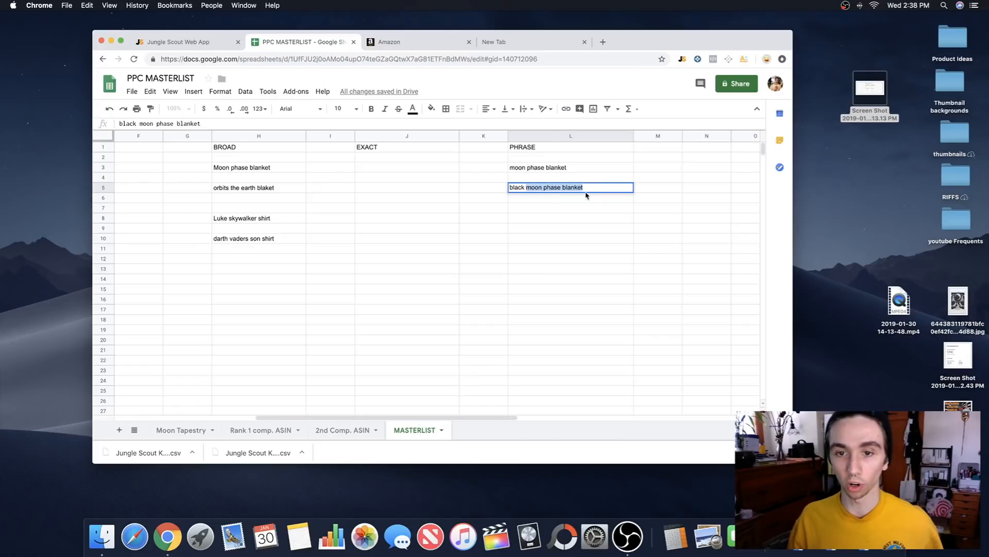
drag(525, 187, 503, 190)
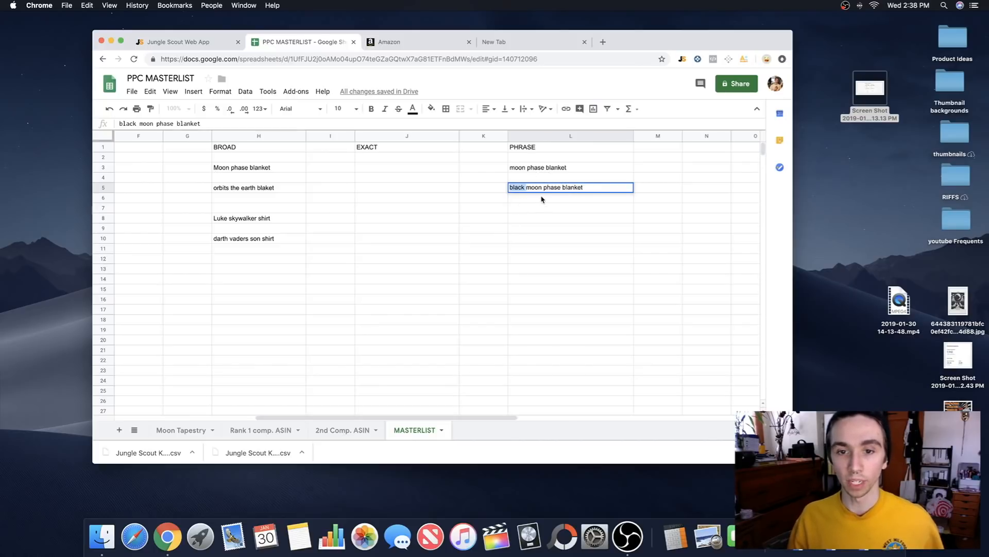
drag(526, 187, 600, 188)
click(599, 190)
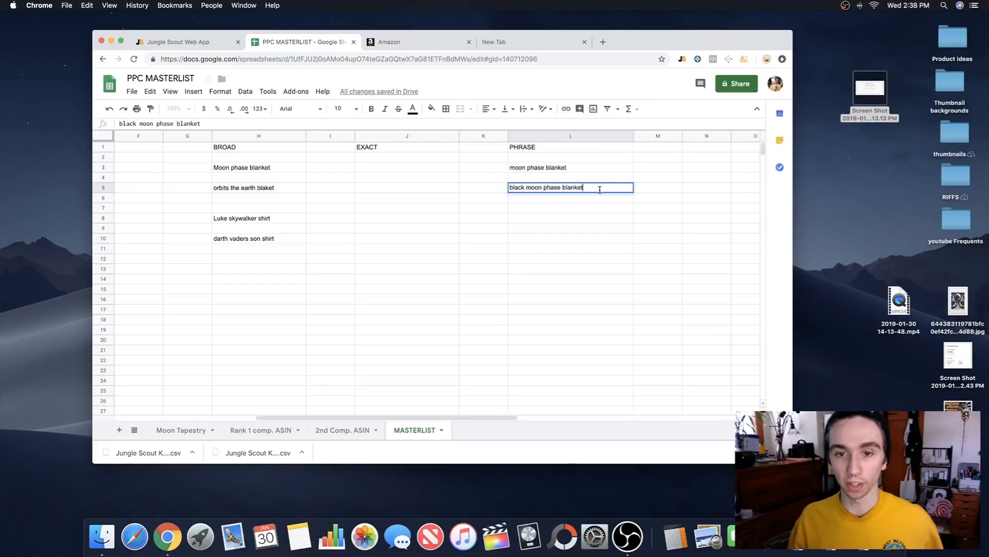
drag(526, 188, 640, 192)
click(523, 187)
drag(525, 187, 498, 187)
key(BackSpace)
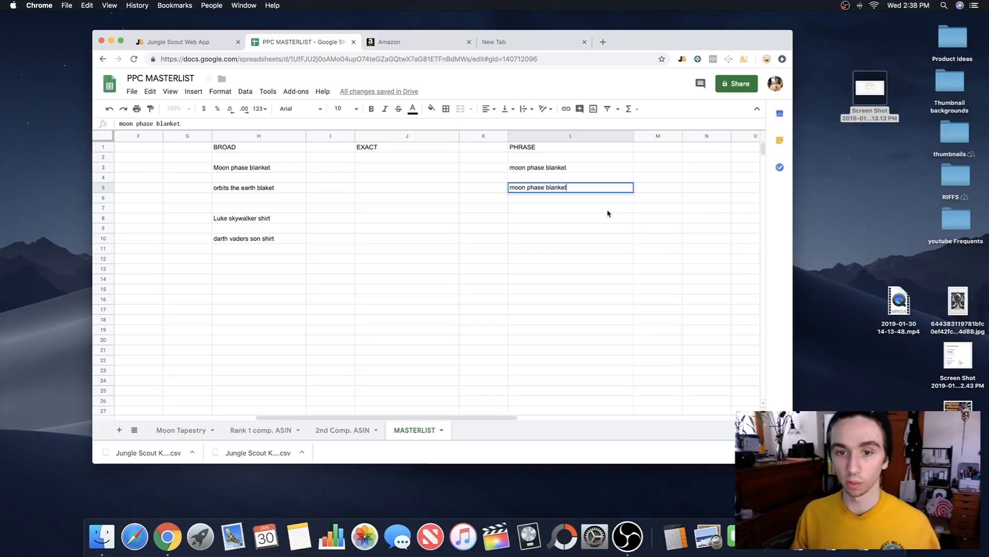
text(for kids)
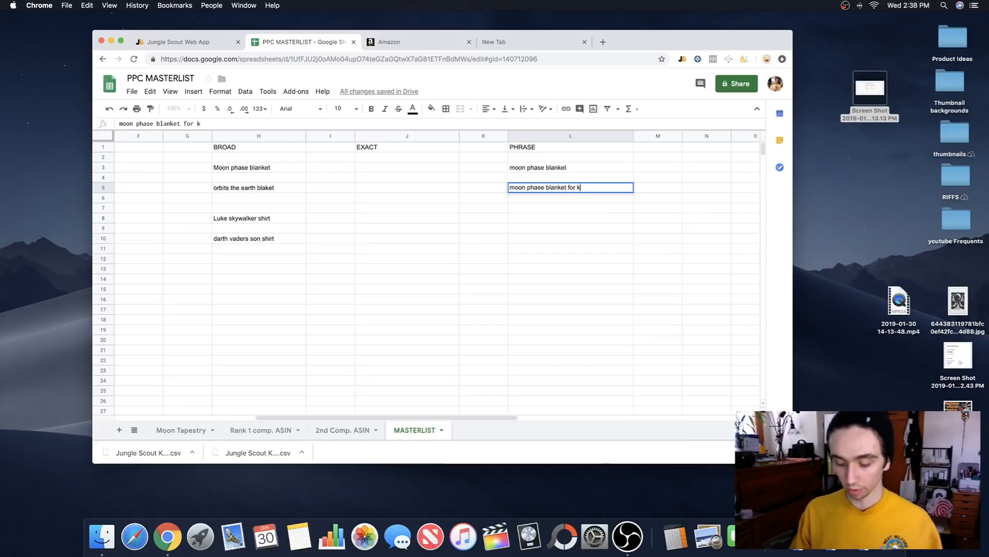
click(604, 211)
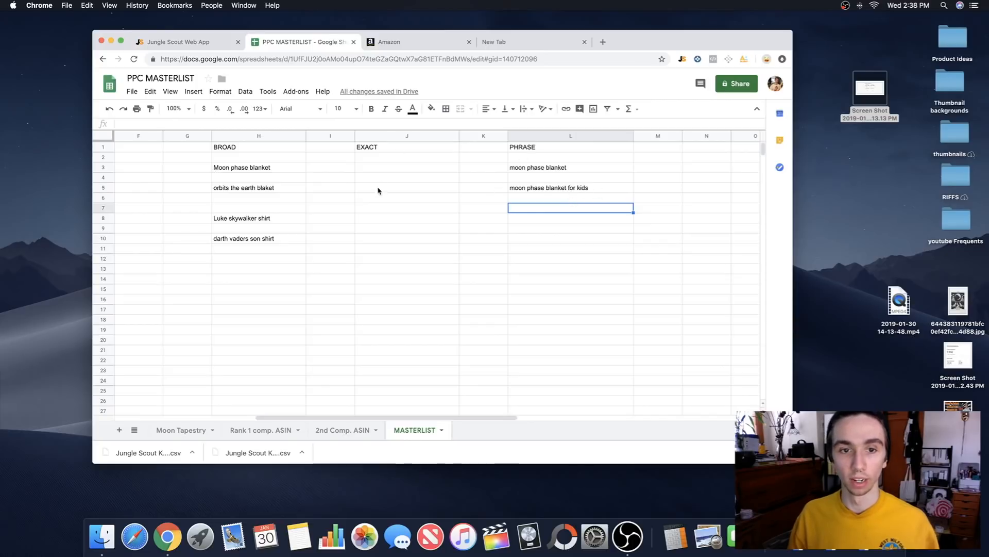
- Copy "moon phase blanket" from L3 into J3 as the example under the EXACT heading
double_click(388, 167)
click(518, 171)
key(super+c)
click(404, 168)
key(super+v)
double_click(405, 187)
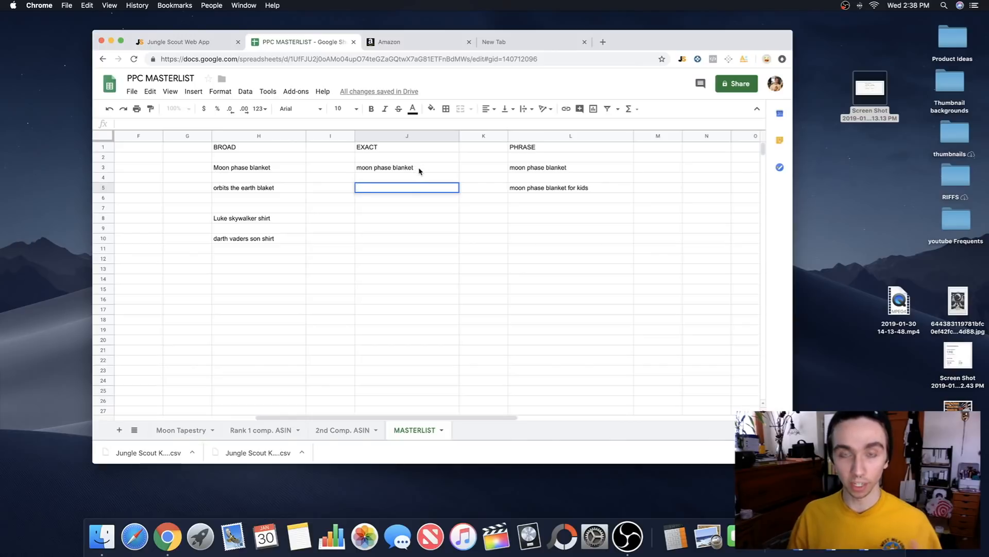
click(383, 150)
click(433, 168)
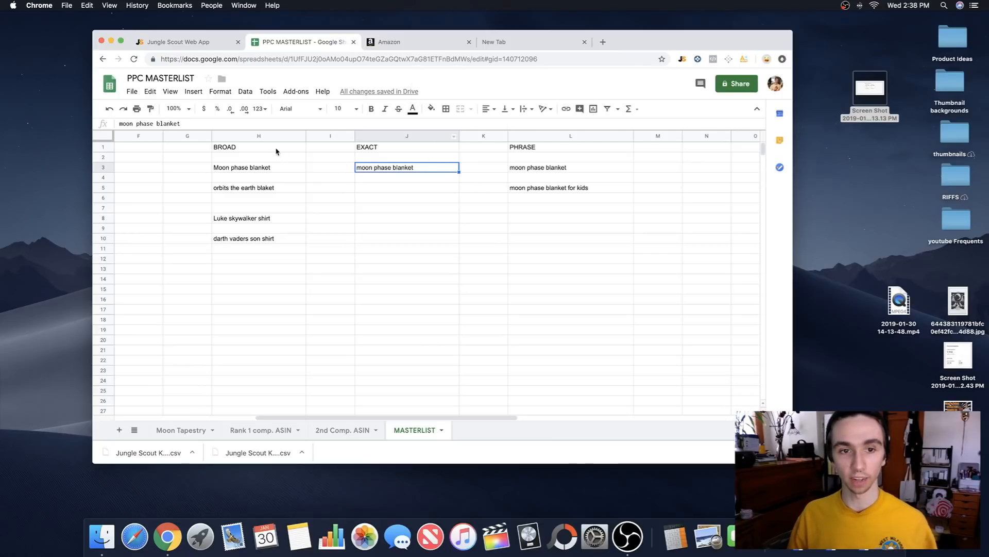
- Switch to the Amazon campaign page and set the match type for the manually entered keywords to Phrase
click(428, 45)
click(293, 189)
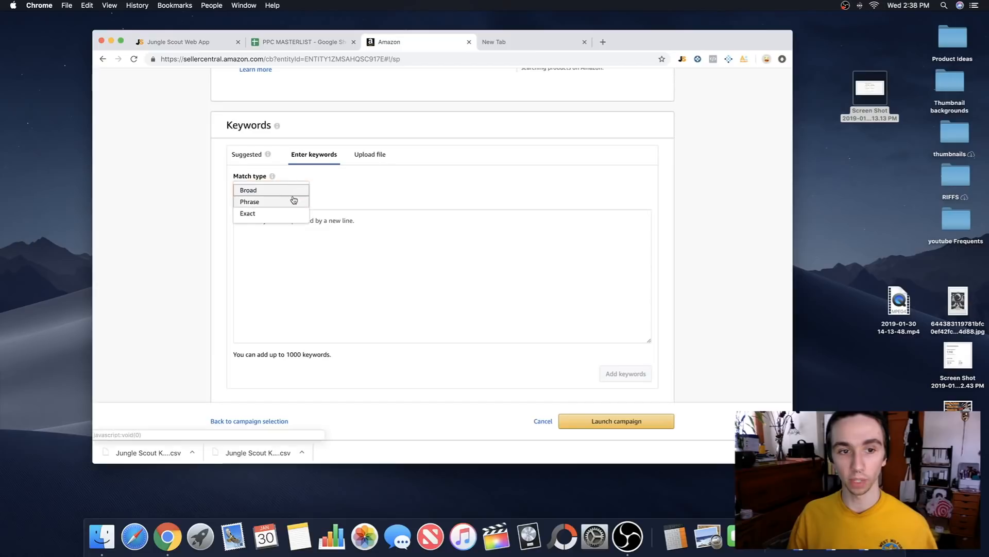
click(283, 202)
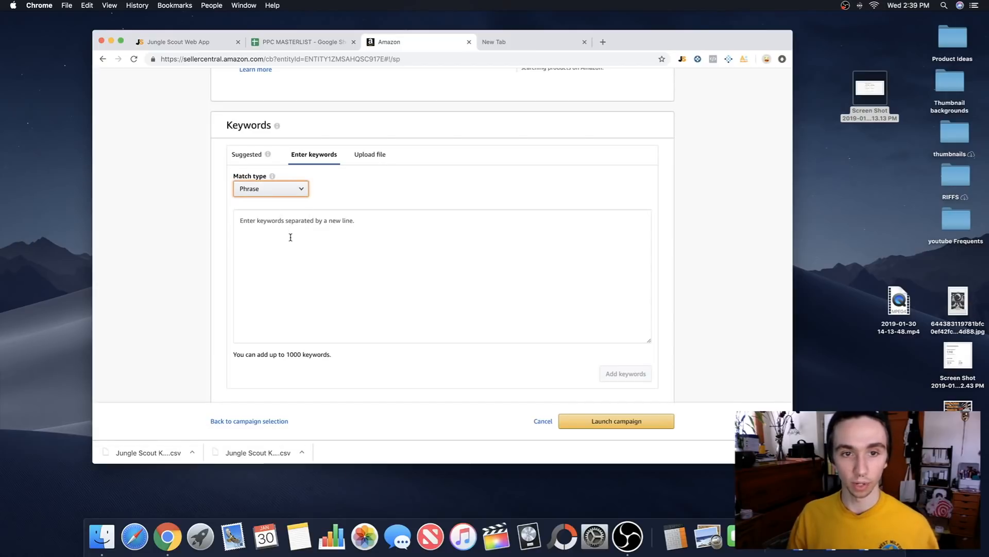
click(303, 234)
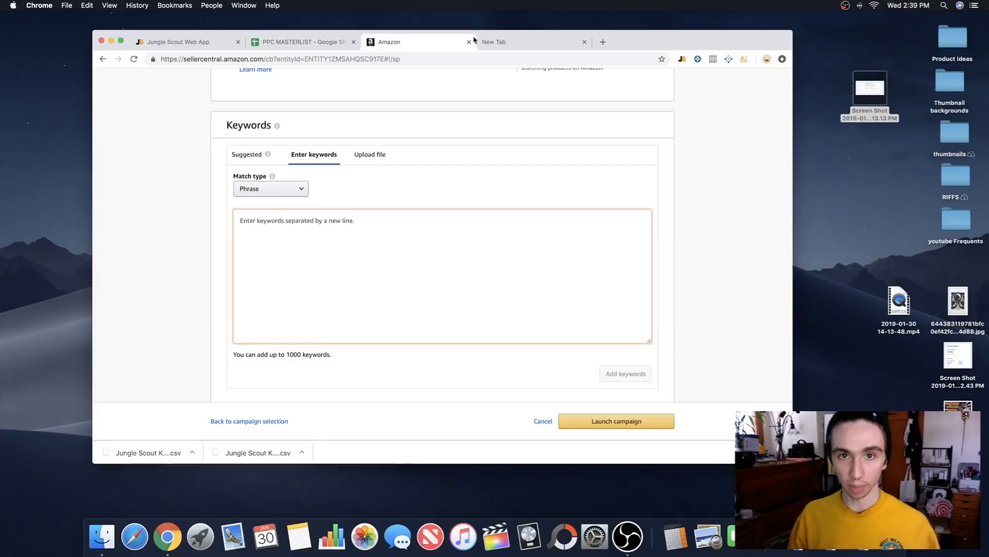
- Copy the first 100 deduplicated keywords, E1:E100, from the MASTERLIST sheet of the PPC MASTERLIST spreadsheet
click(277, 49)
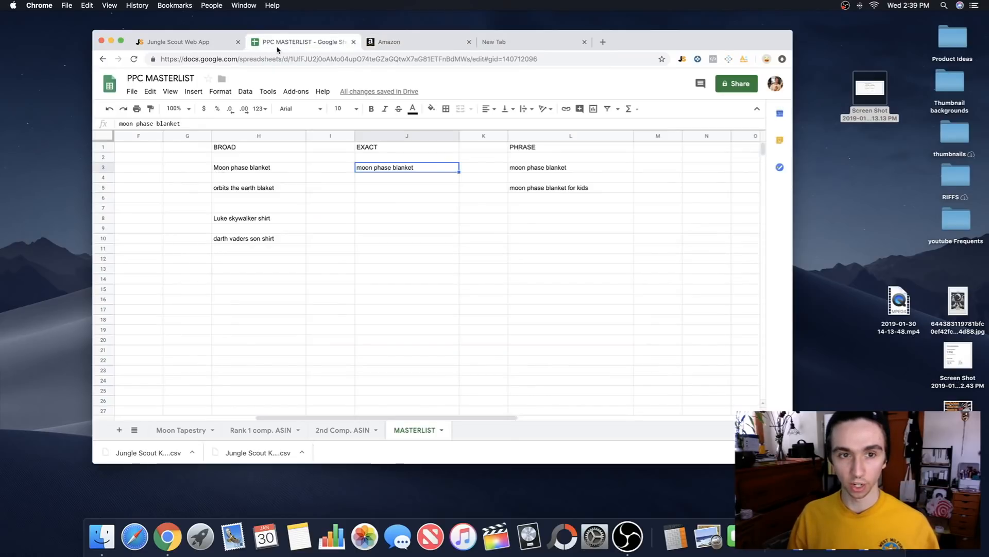
scroll(223, 162, left, 5)
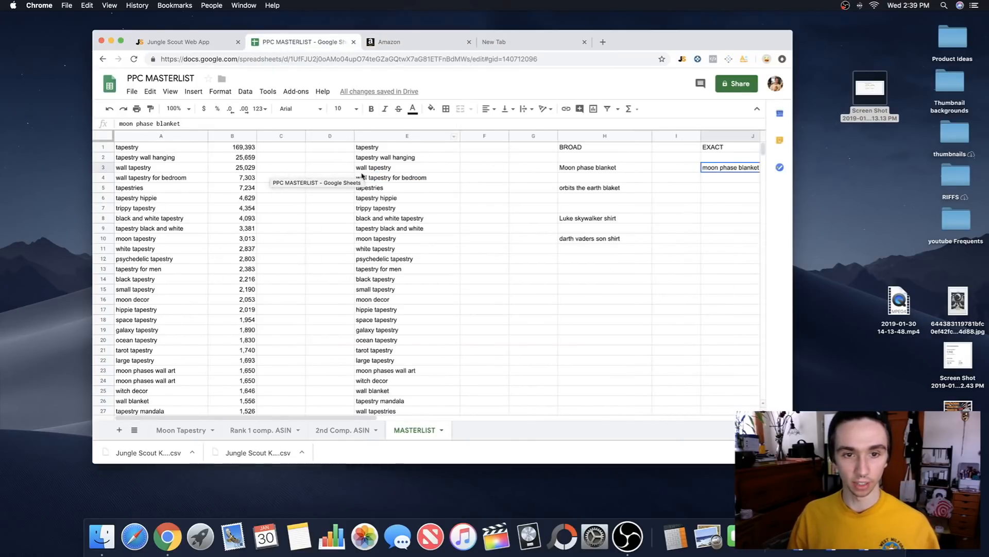
click(416, 150)
mouse_move(420, 149)
mouse_down()
mouse_move(442, 529)
mouse_move(420, 363)
mouse_move(413, 138)
mouse_move(417, 168)
mouse_move(416, 159)
mouse_up()
key(super+c)
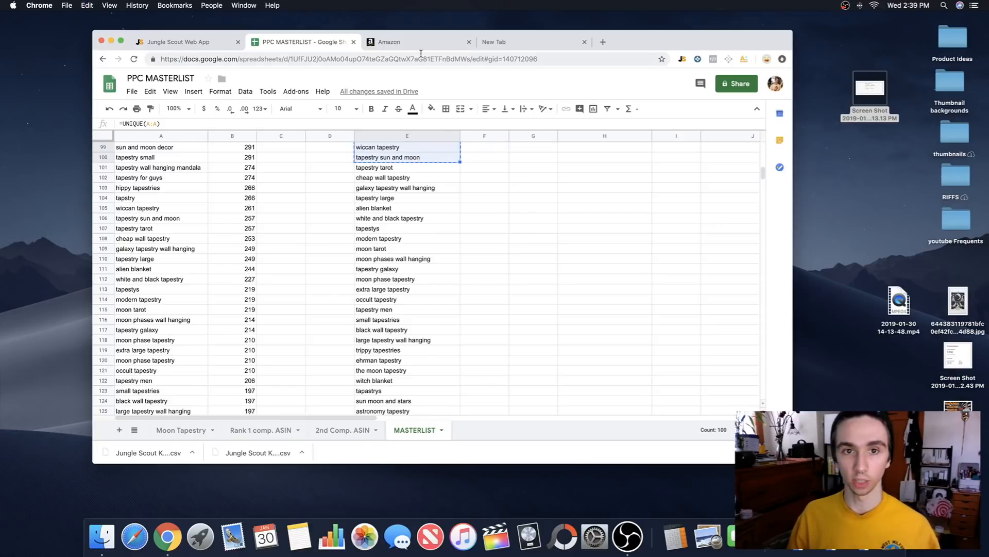
- Paste the copied keywords into the Amazon campaign's keyword entry box and add them as phrase match
click(407, 42)
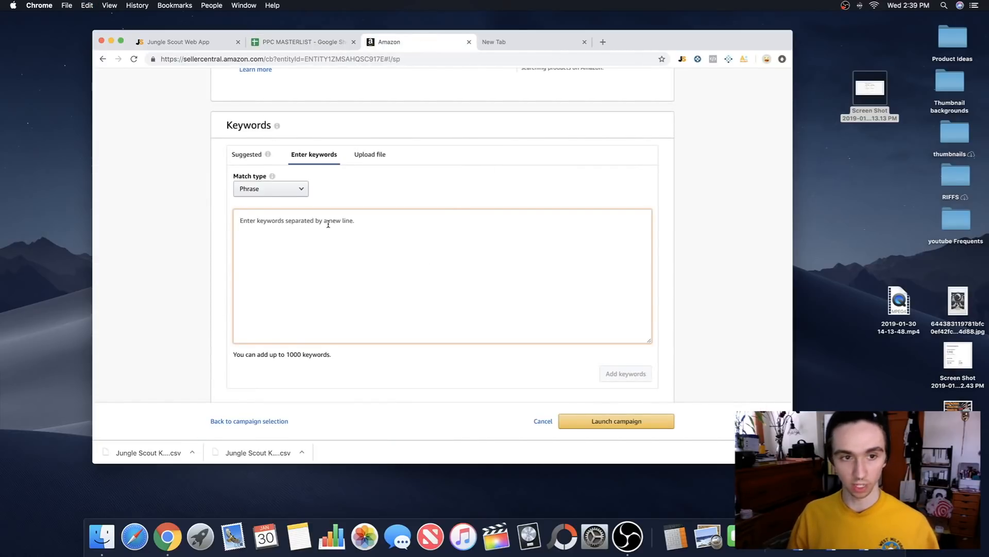
key(super+v)
scroll(324, 273, down, 2)
scroll(319, 309, up, 10)
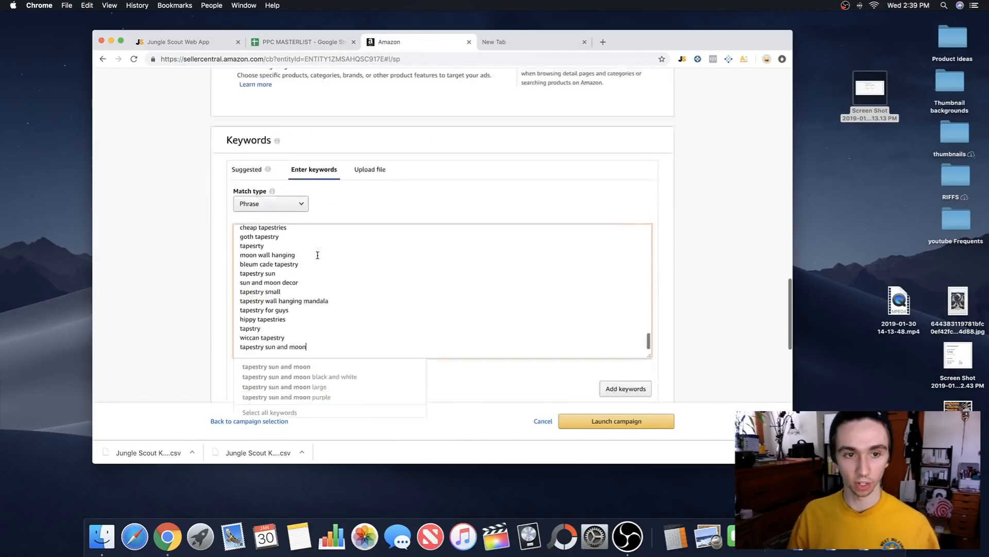
scroll(316, 353, down, 10)
scroll(346, 345, up, 1)
click(346, 345)
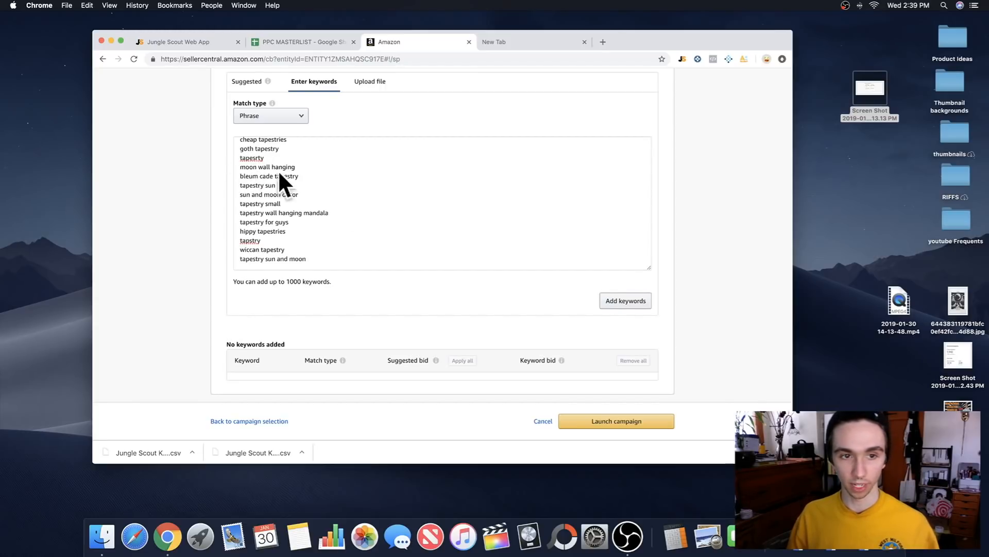
click(621, 306)
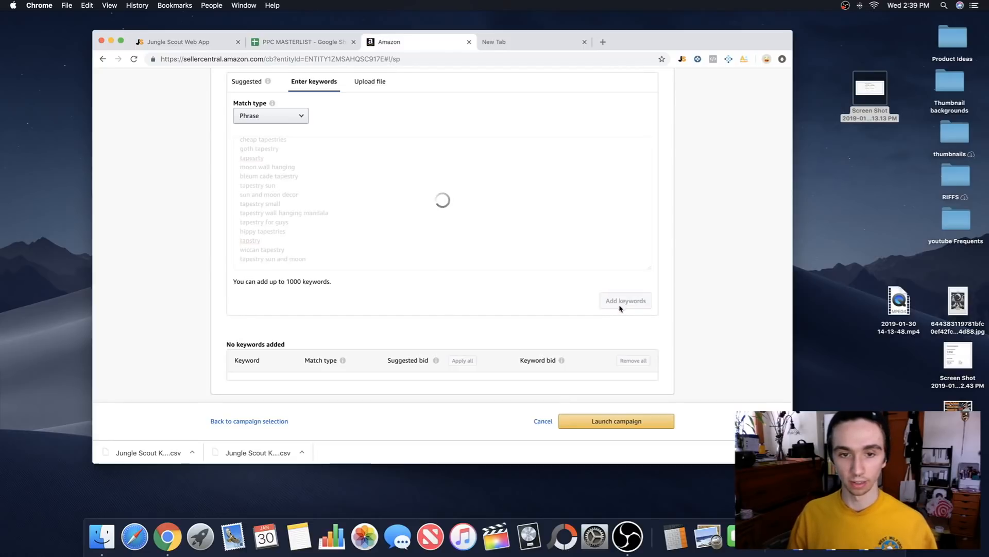
scroll(411, 251, down, 1)
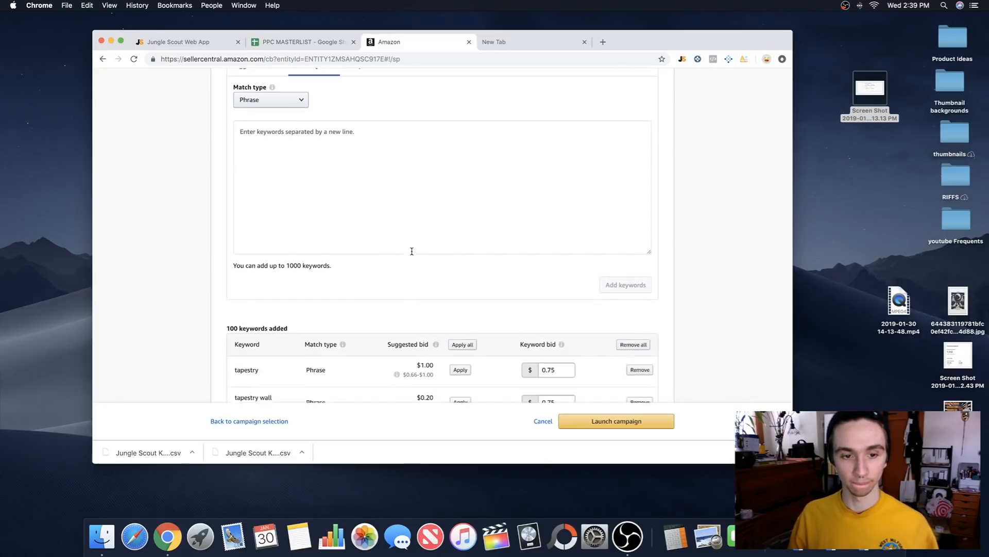
- Examine the added keywords with their match types, suggested bids and keyword bids
scroll(412, 252, down, 10)
scroll(340, 258, up, 2)
scroll(341, 258, down, 2)
scroll(340, 258, up, 6)
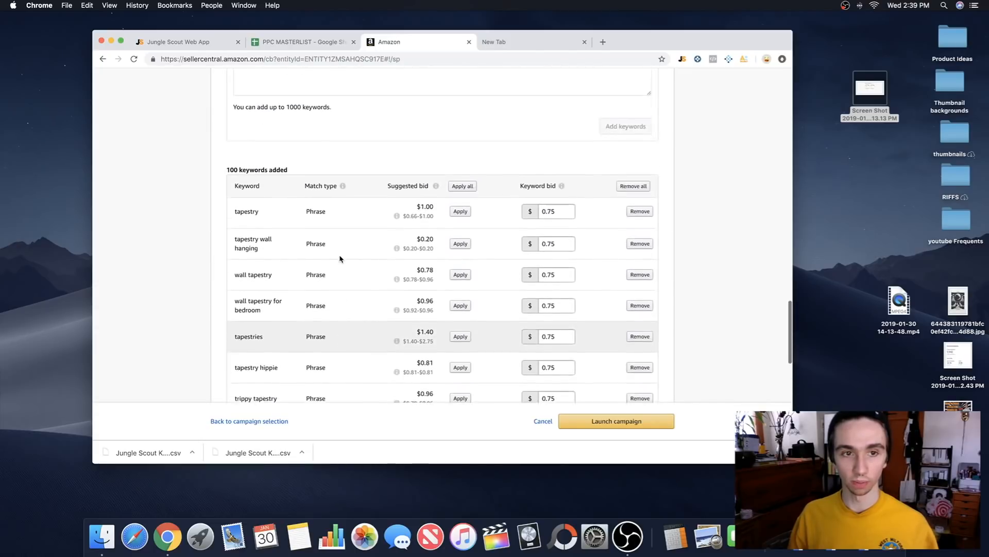
scroll(340, 259, up, 1)
scroll(340, 259, down, 1)
scroll(398, 318, down, 4)
scroll(387, 309, down, 5)
scroll(382, 247, up, 5)
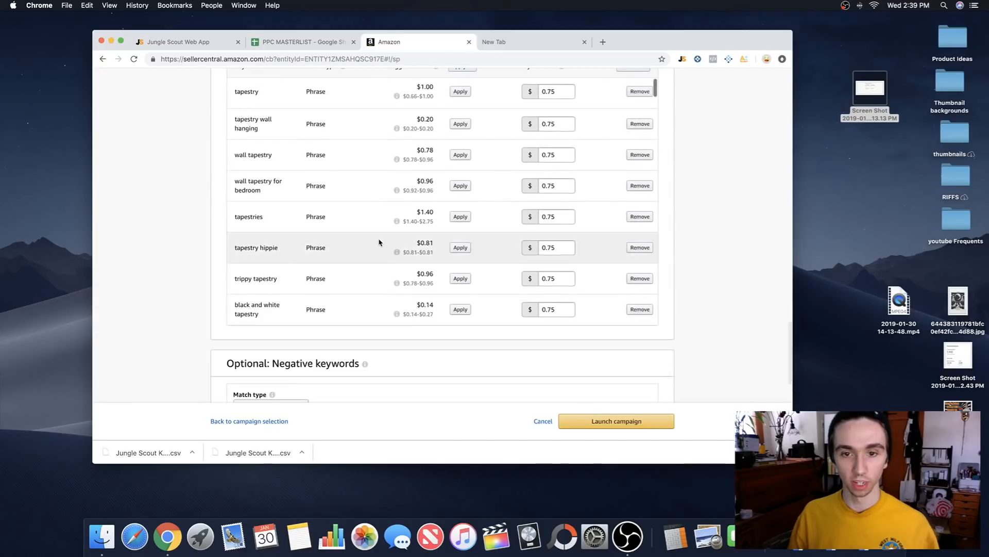
scroll(380, 242, up, 5)
scroll(379, 245, down, 3)
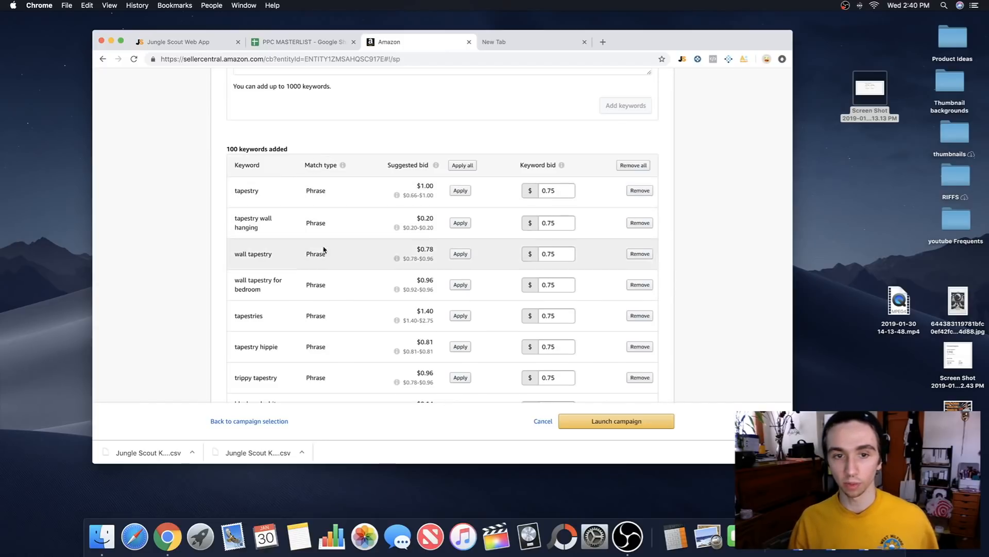
- Read the explanation of suggested bids, and highlight the "tapestry" keyword, its bid range and its suggested bid
click(436, 166)
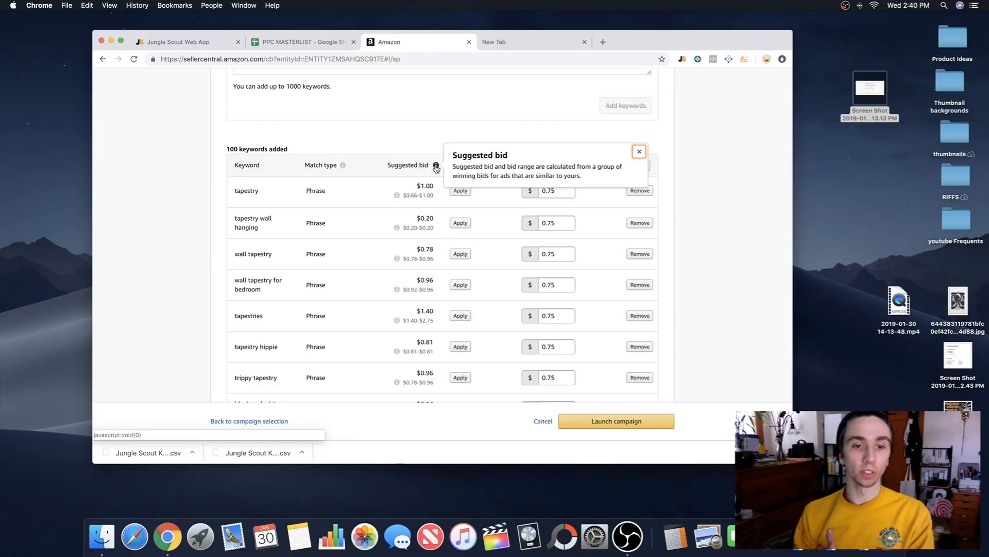
click(308, 187)
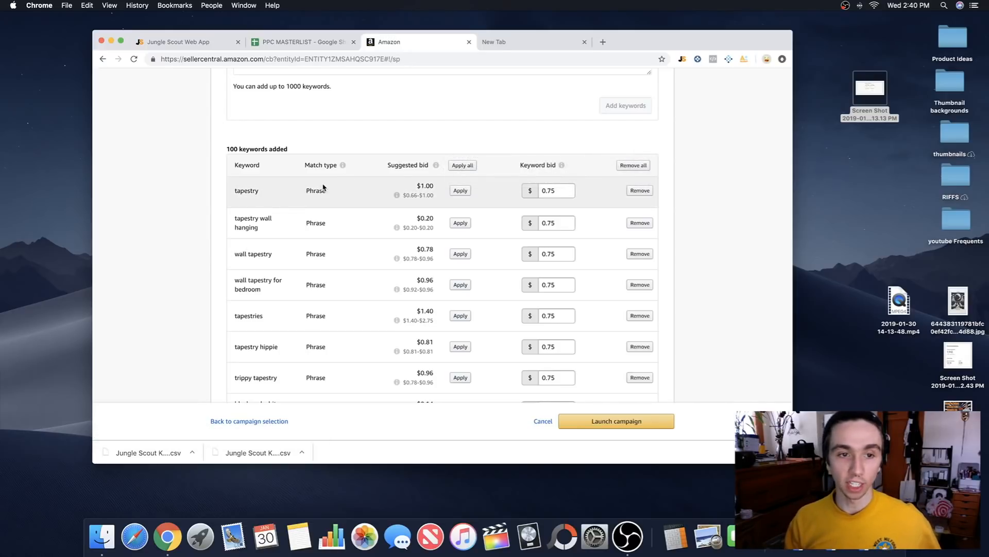
drag(261, 194, 228, 194)
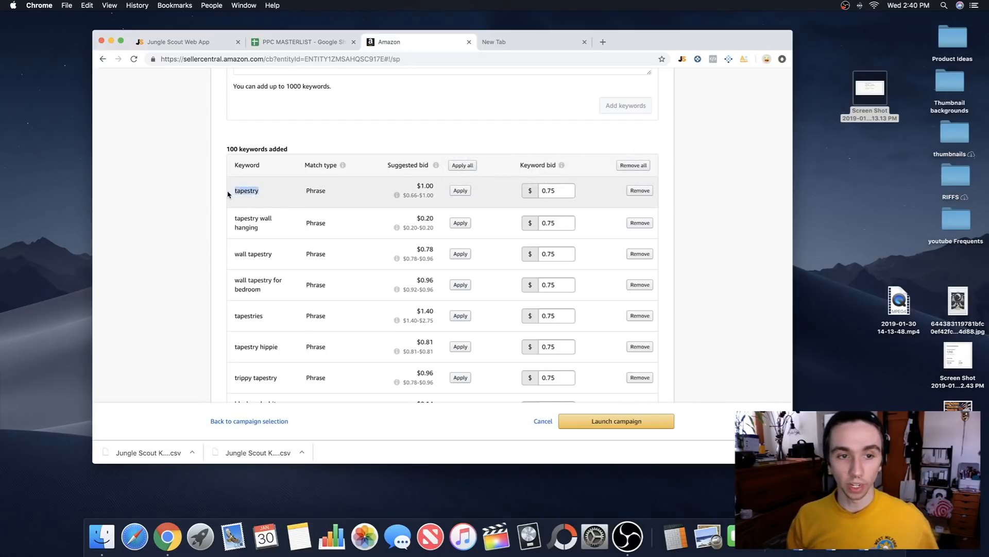
click(260, 193)
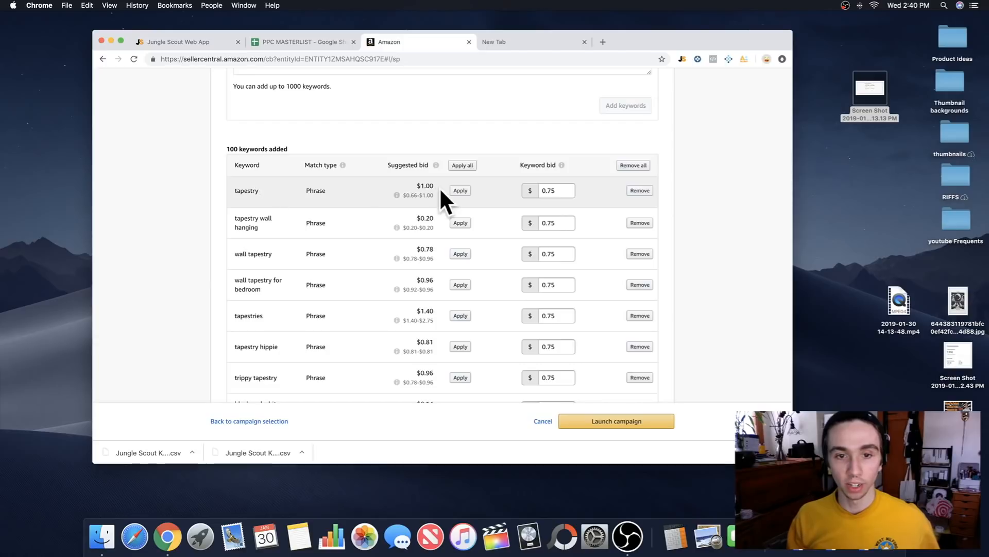
drag(404, 196, 437, 200)
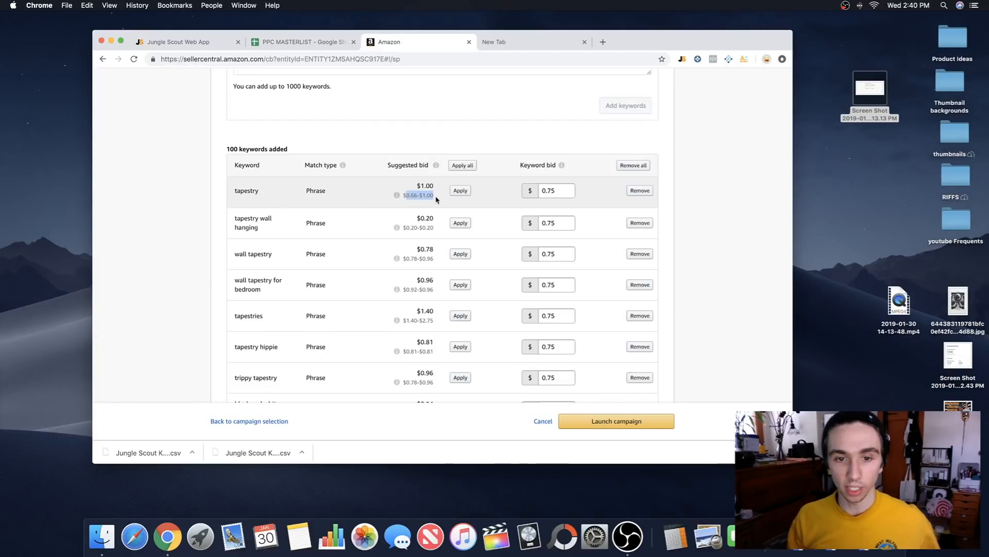
click(437, 199)
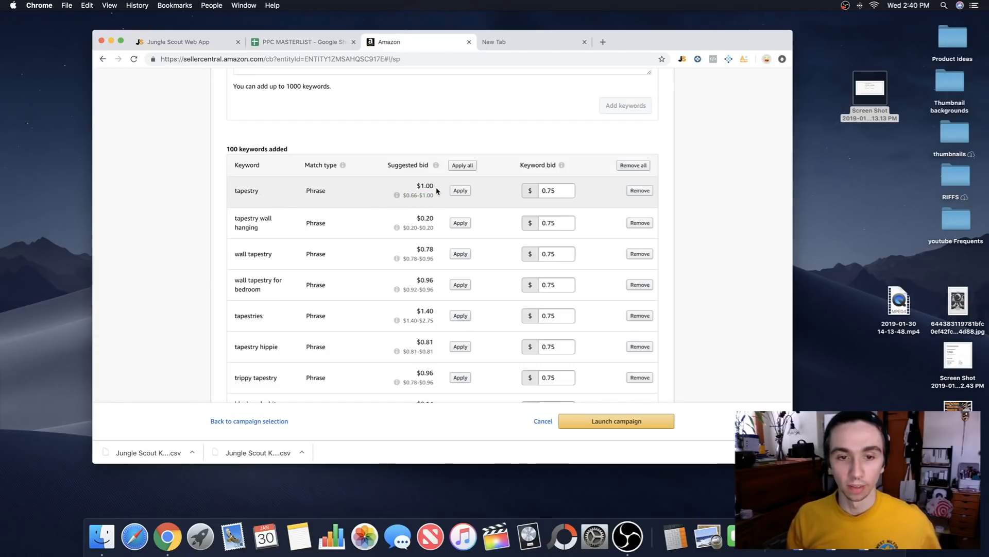
scroll(436, 239, down, 2)
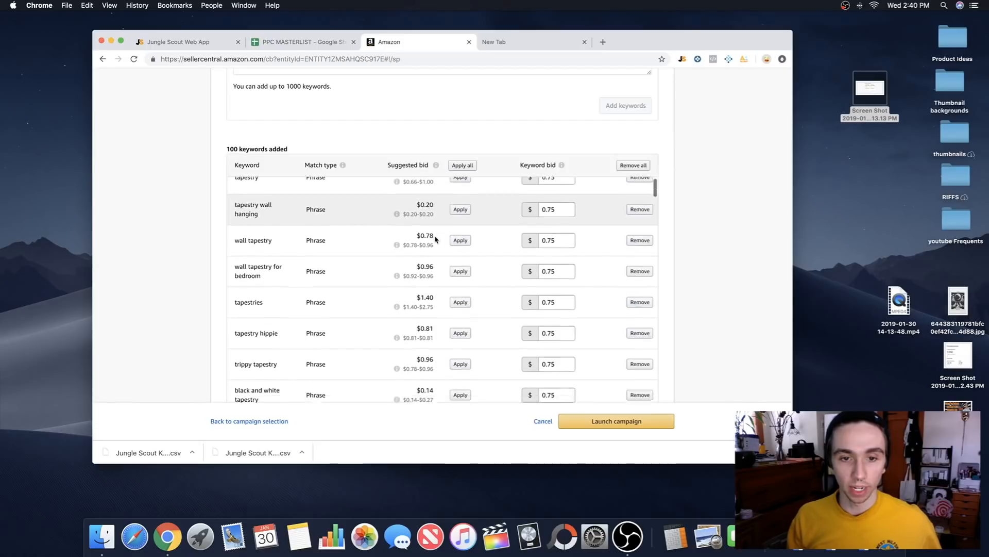
scroll(436, 240, up, 2)
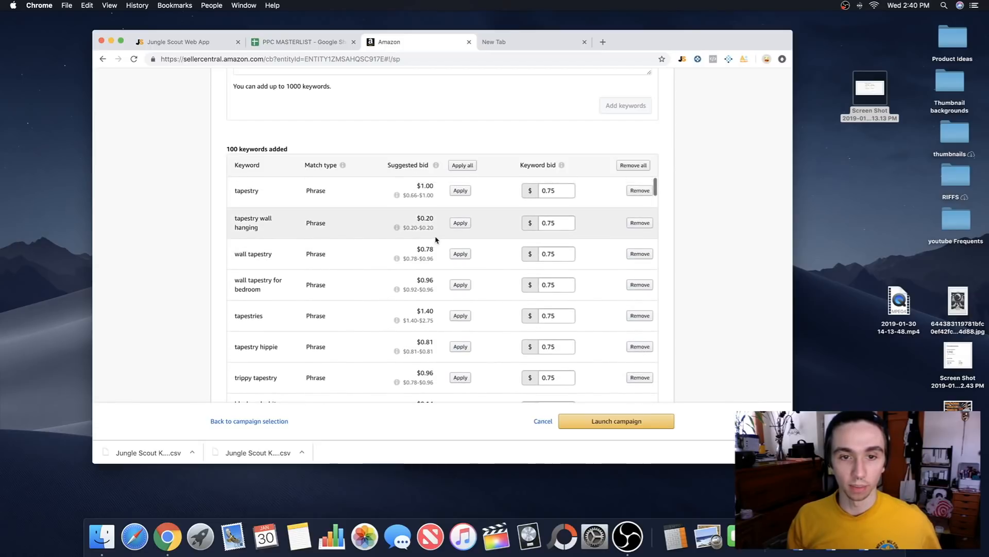
drag(411, 185, 437, 187)
click(435, 187)
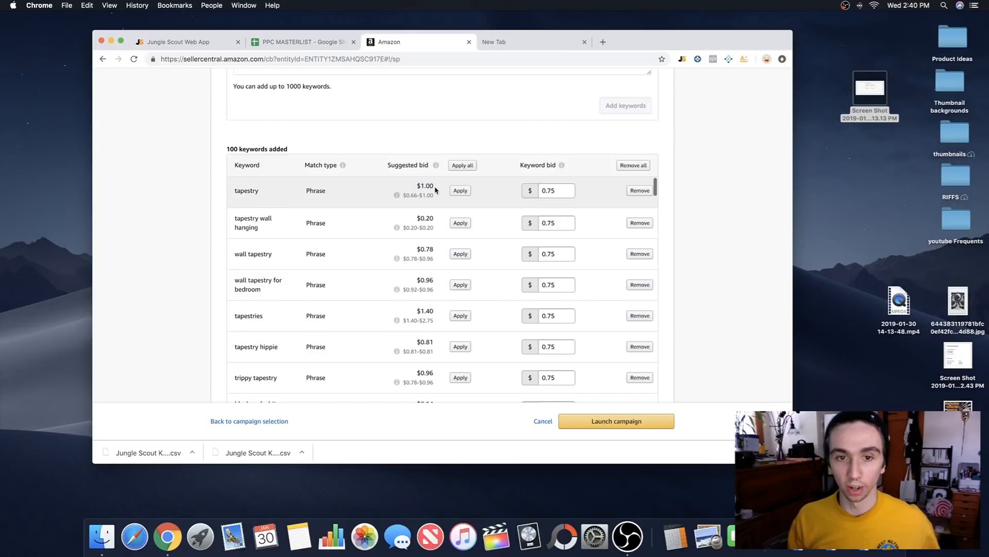
- Apply the suggested bids to all added keywords, and compare the wall tapestry suggestion with its keyword bid
click(462, 166)
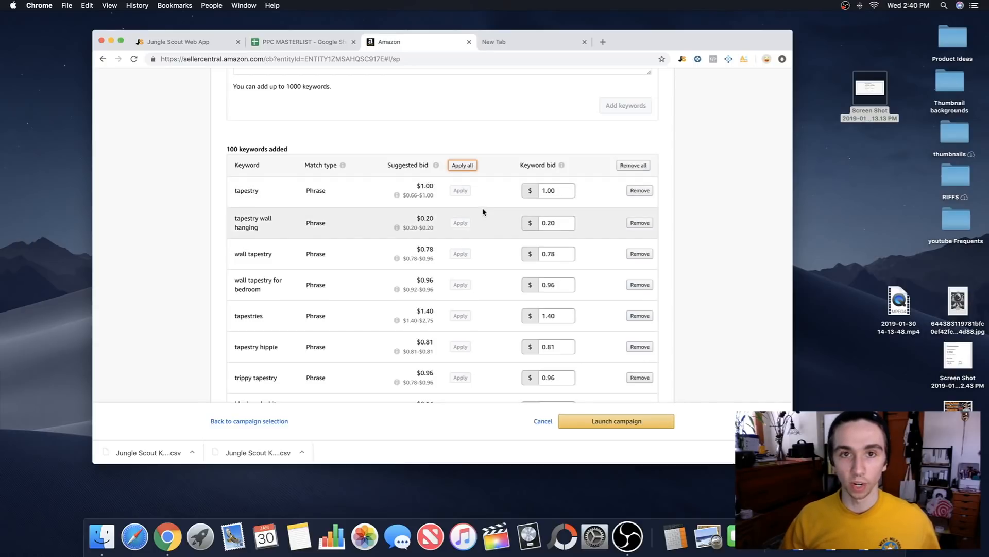
scroll(482, 213, down, 1)
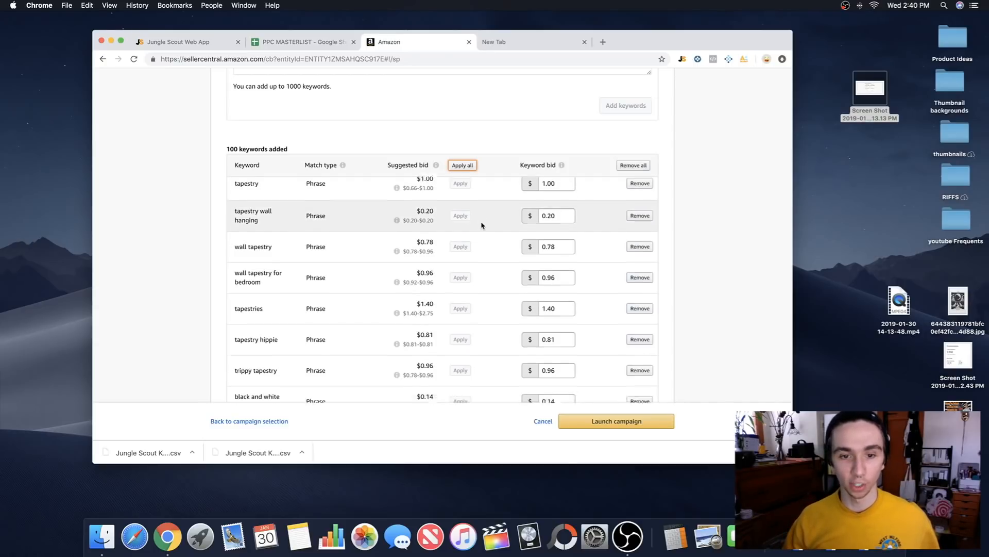
drag(408, 236, 435, 238)
click(436, 239)
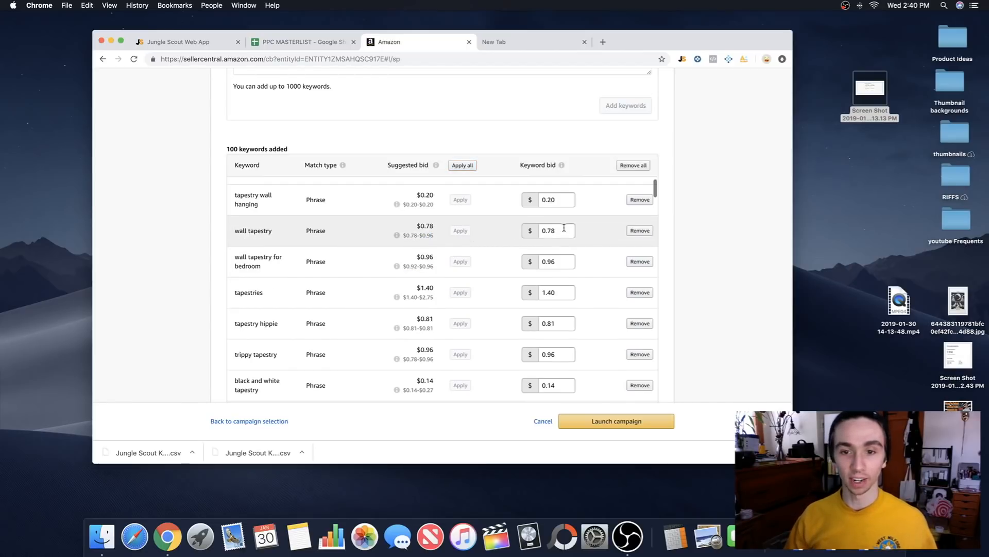
scroll(564, 229, up, 1)
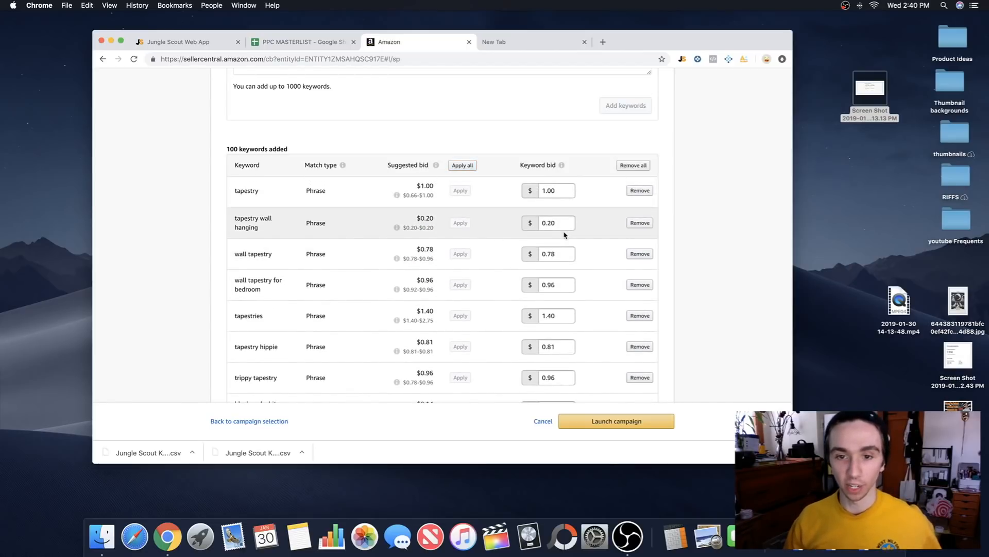
- Check the keyword bids throughout the added list, highlighting the bid for "psychedelic tapestry"
scroll(557, 258, down, 5)
scroll(549, 275, down, 7)
scroll(557, 275, up, 2)
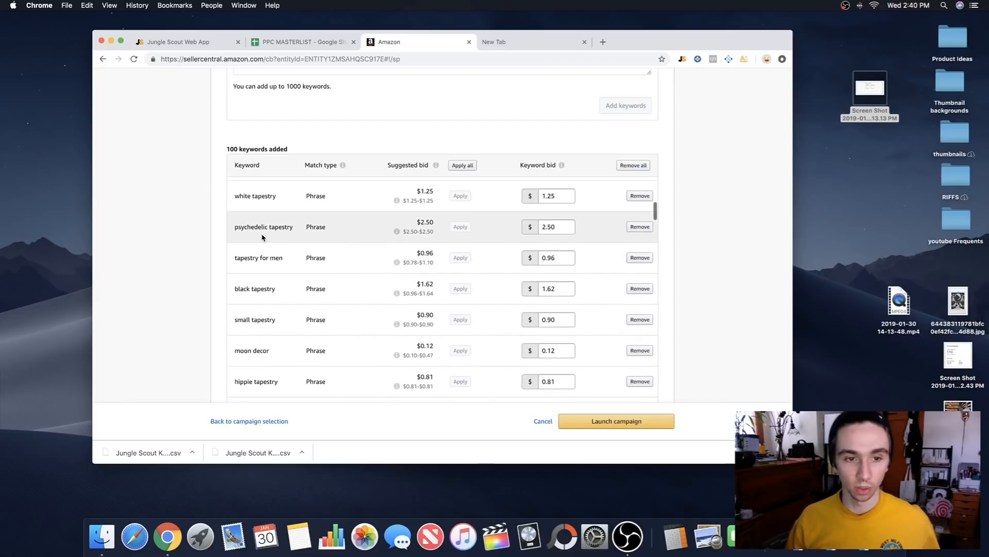
double_click(571, 228)
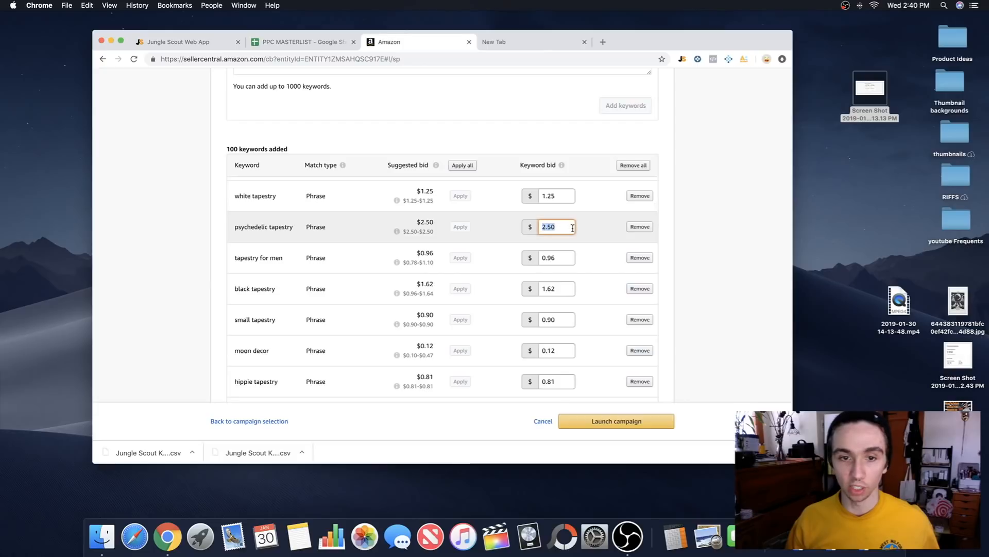
scroll(576, 242, down, 5)
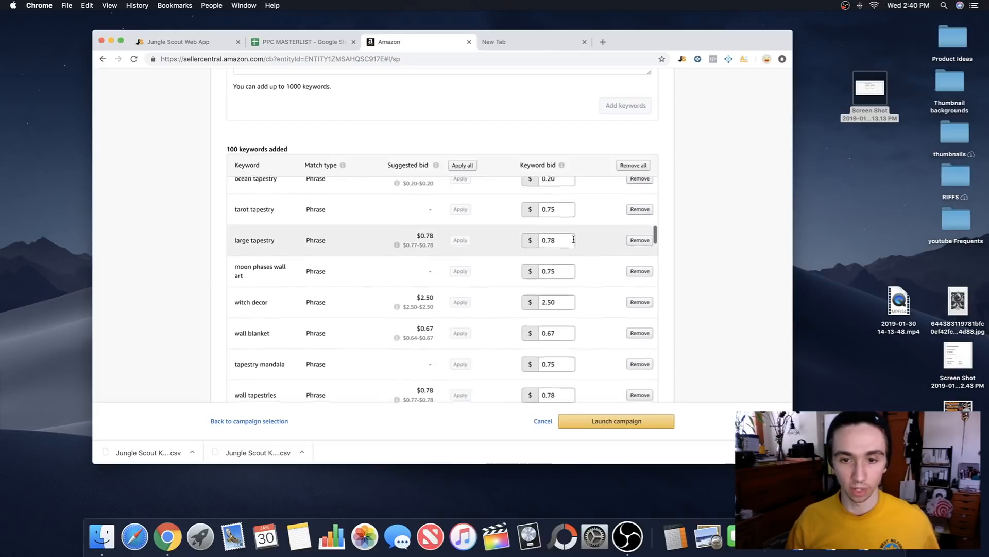
scroll(573, 239, down, 2)
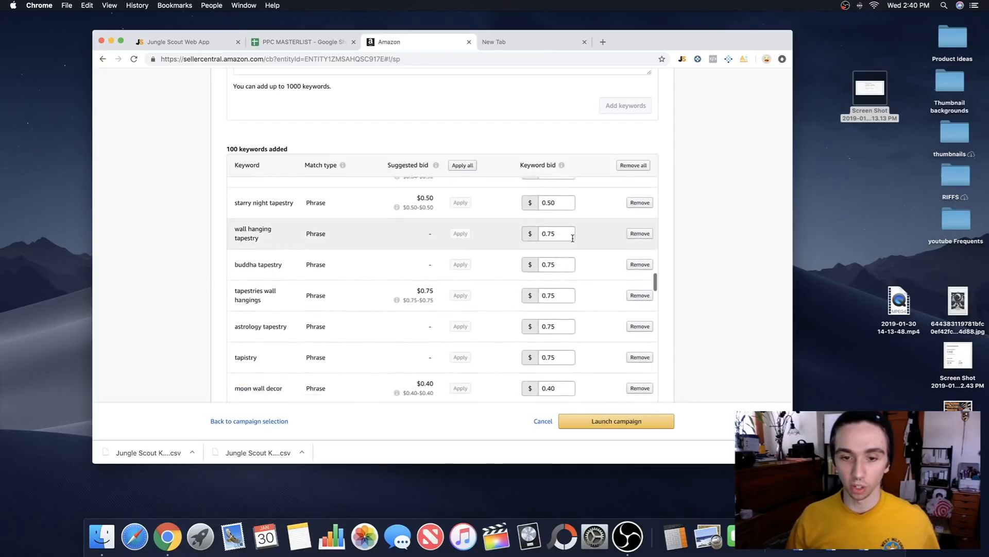
scroll(574, 240, down, 5)
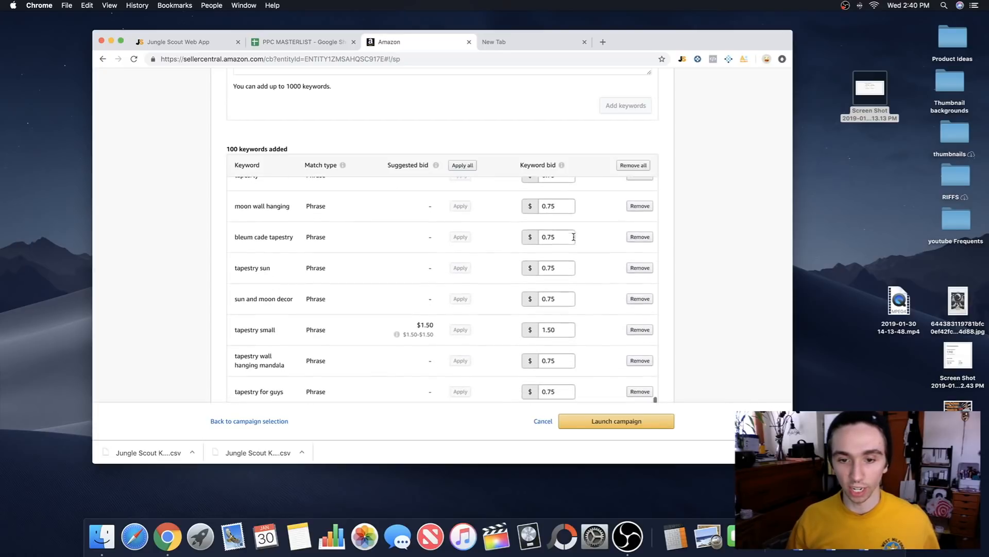
scroll(589, 264, up, 15)
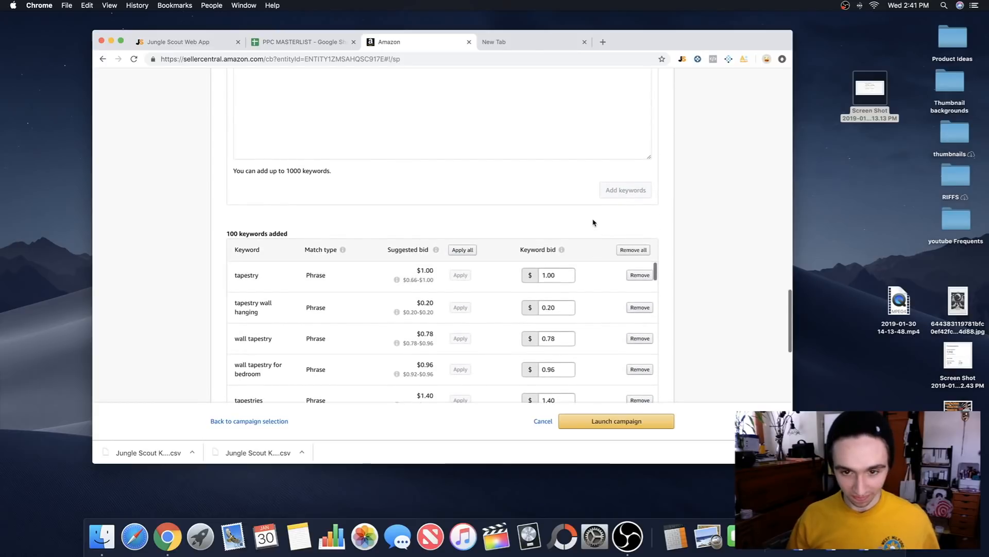
- Look through the keyword list once more for high bids, continuing as far as the optional negative keywords section
scroll(592, 223, down, 3)
scroll(596, 221, down, 3)
scroll(597, 232, up, 5)
scroll(601, 242, down, 10)
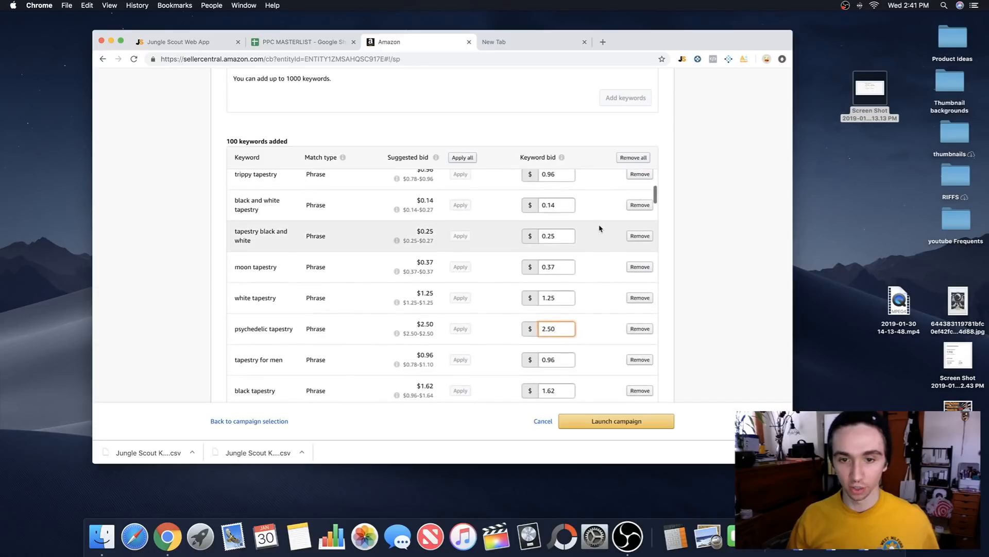
scroll(601, 227, down, 10)
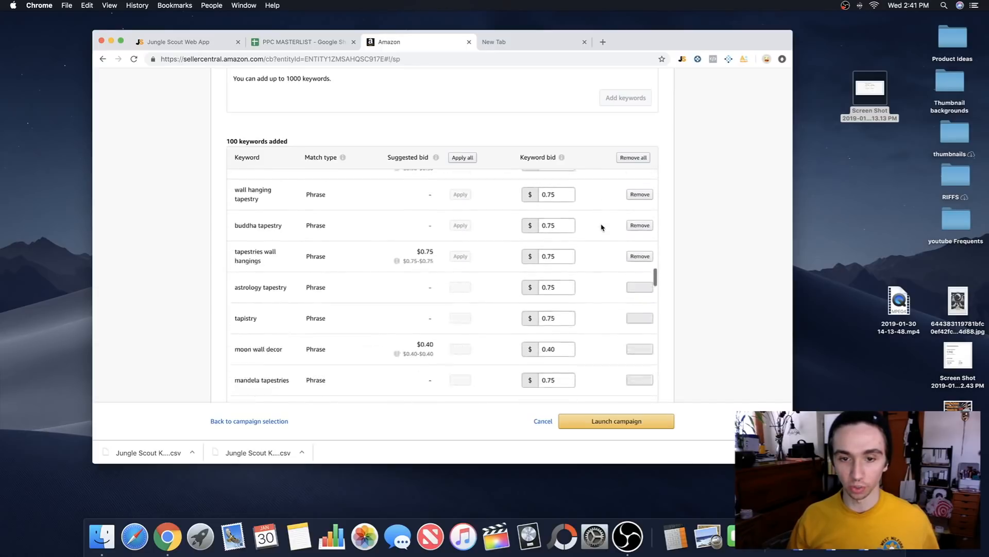
scroll(601, 226, down, 10)
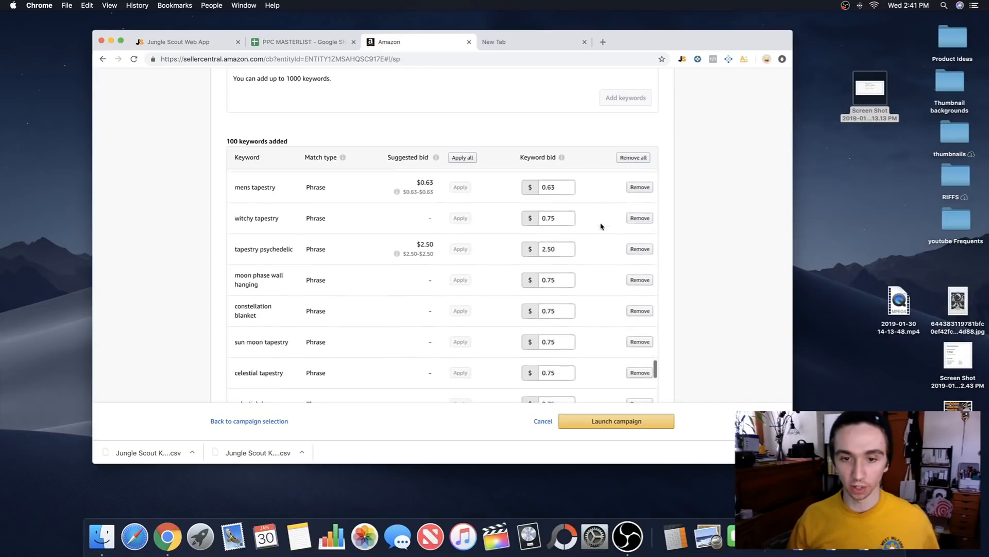
scroll(592, 250, down, 10)
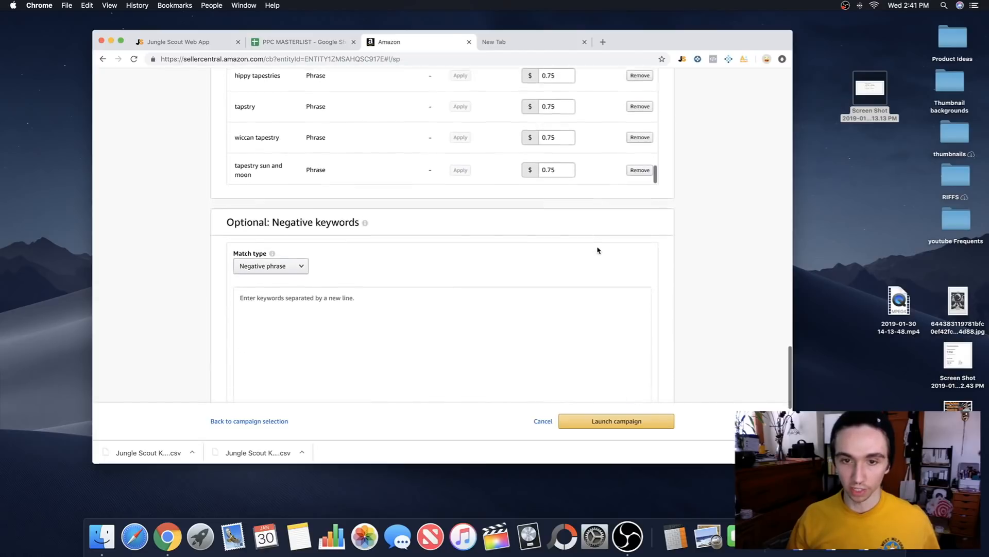
scroll(586, 186, up, 15)
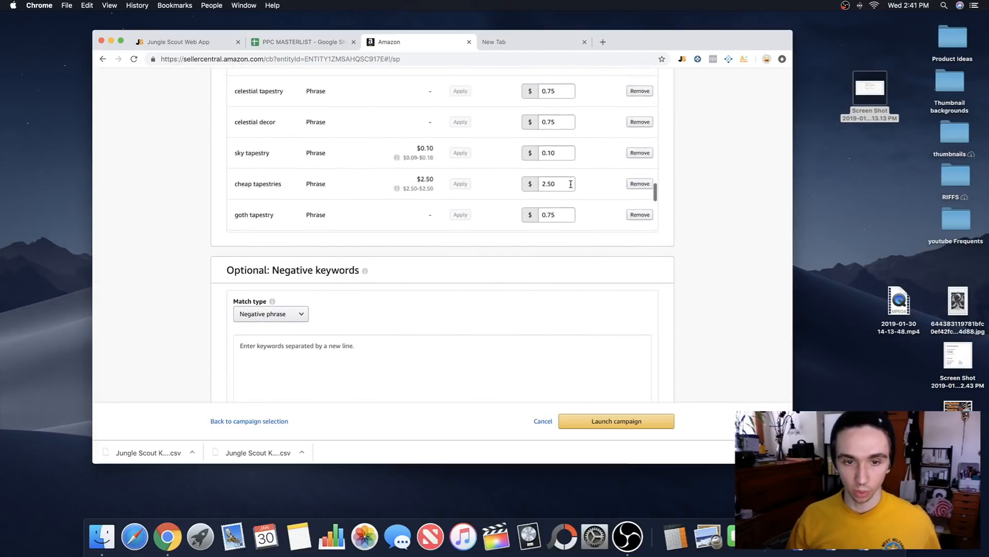
- Try entering "witch decor" as a negative phrase keyword in the optional negative keywords section, and clear the entry again
scroll(470, 208, down, 10)
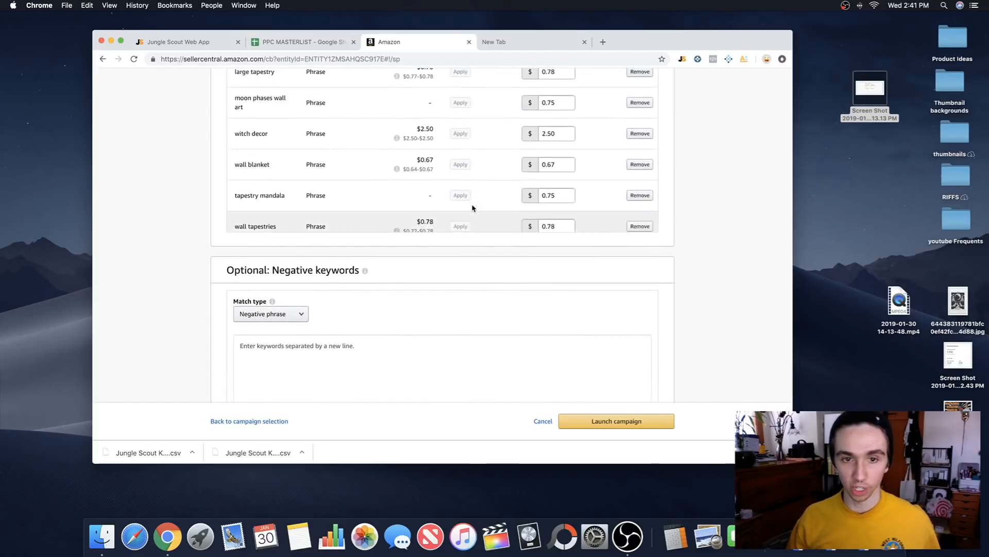
scroll(322, 286, down, 3)
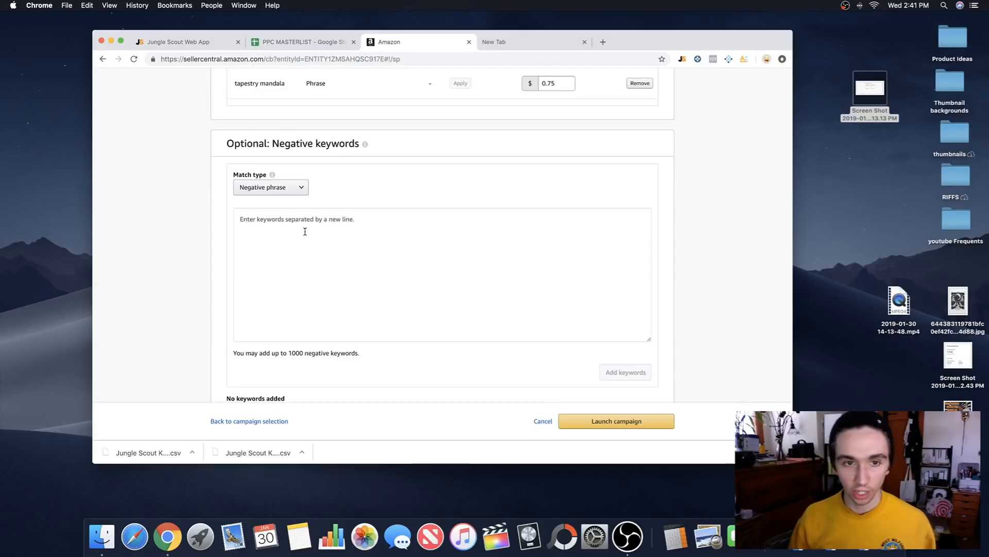
scroll(542, 238, up, 9)
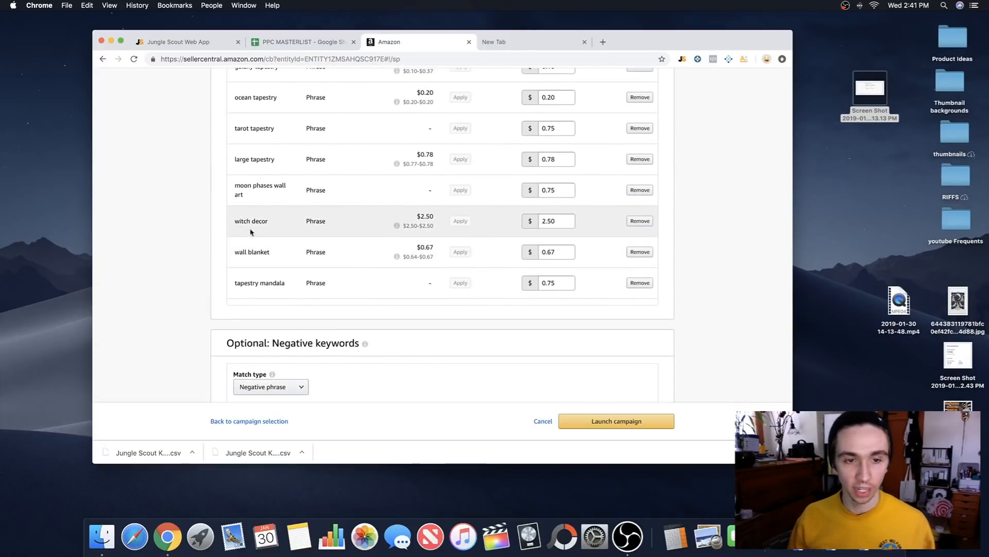
scroll(428, 340, down, 3)
scroll(346, 380, down, 3)
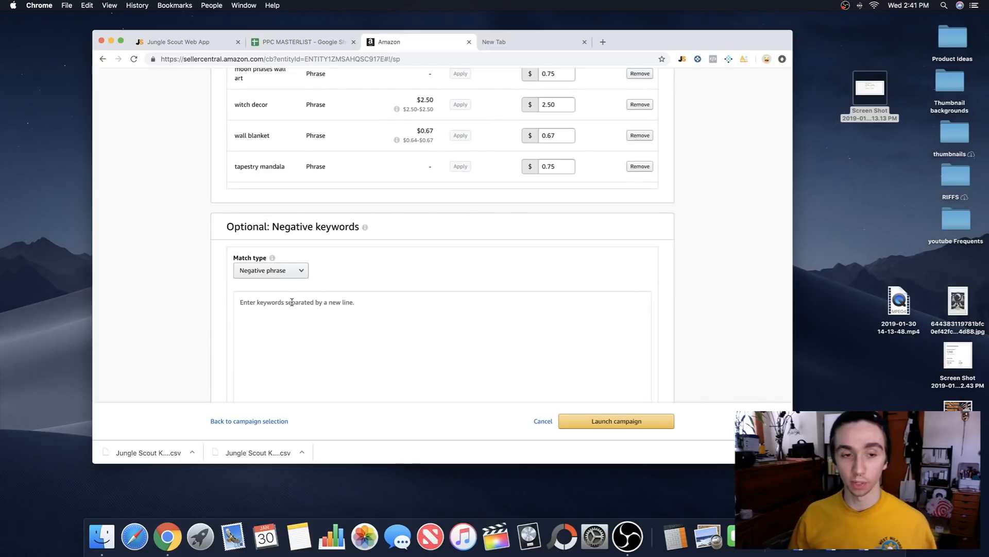
click(274, 302)
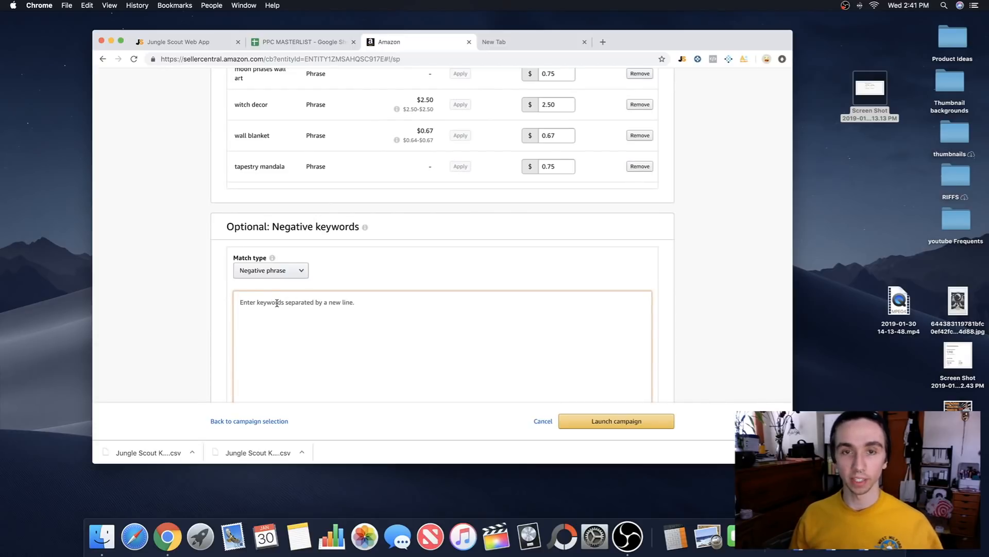
text(wit)
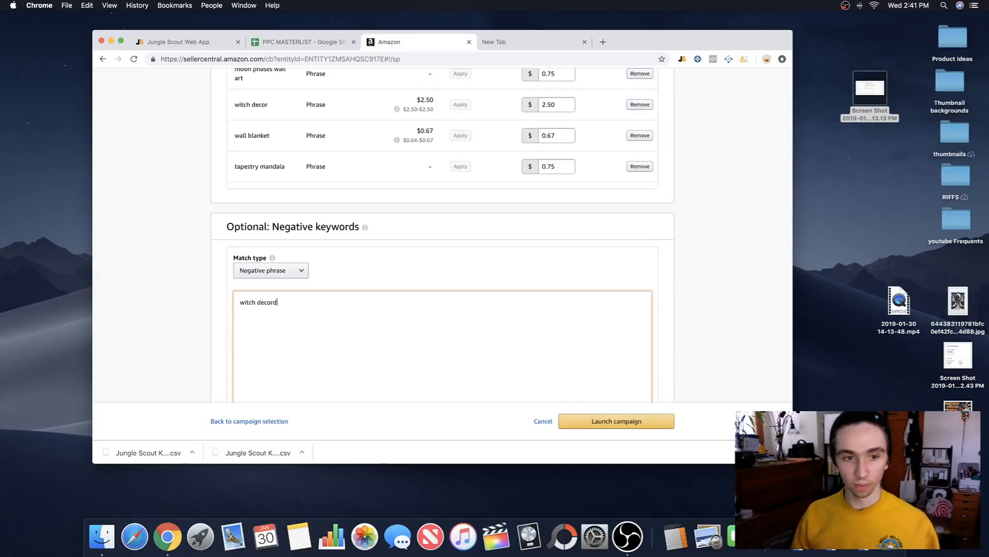
text(ch decord)
scroll(400, 268, down, 2)
key(BackSpace)
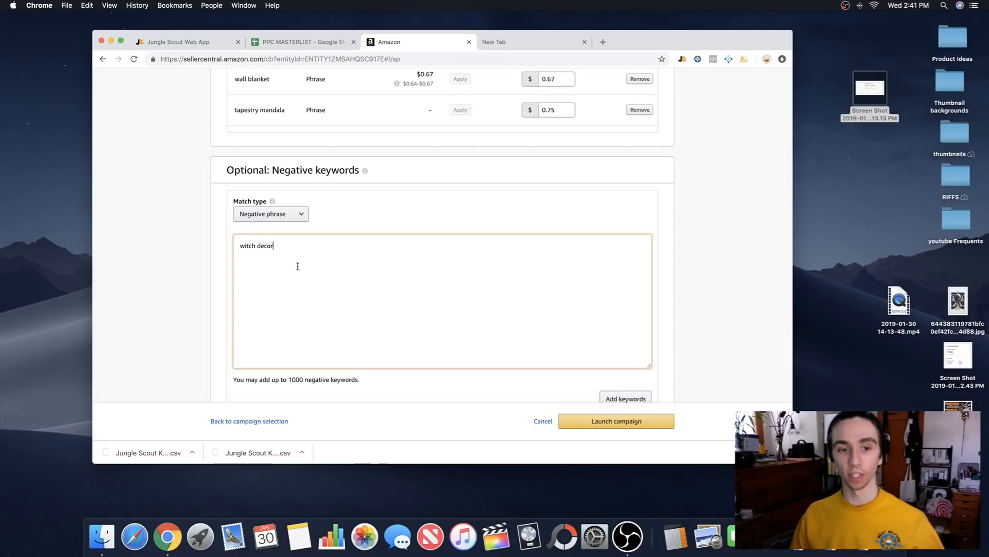
drag(288, 249, 185, 245)
key(BackSpace)
- Launch the campaign without any negative keywords
scroll(203, 268, down, 4)
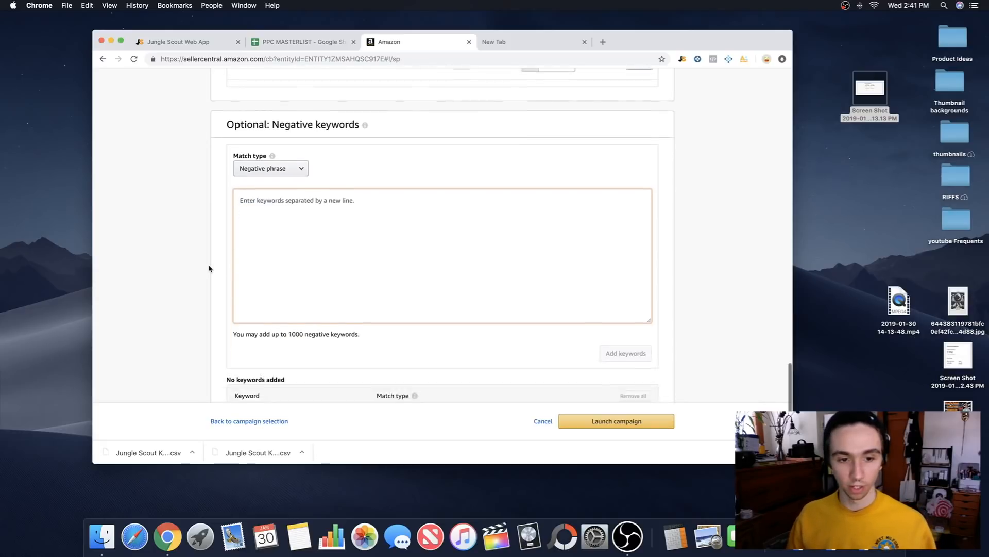
scroll(270, 243, down, 2)
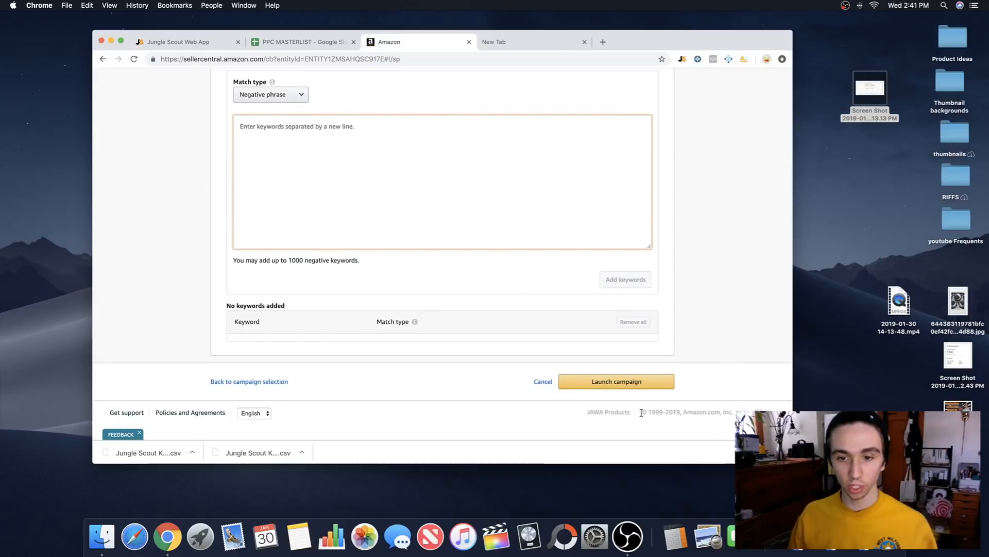
click(621, 385)
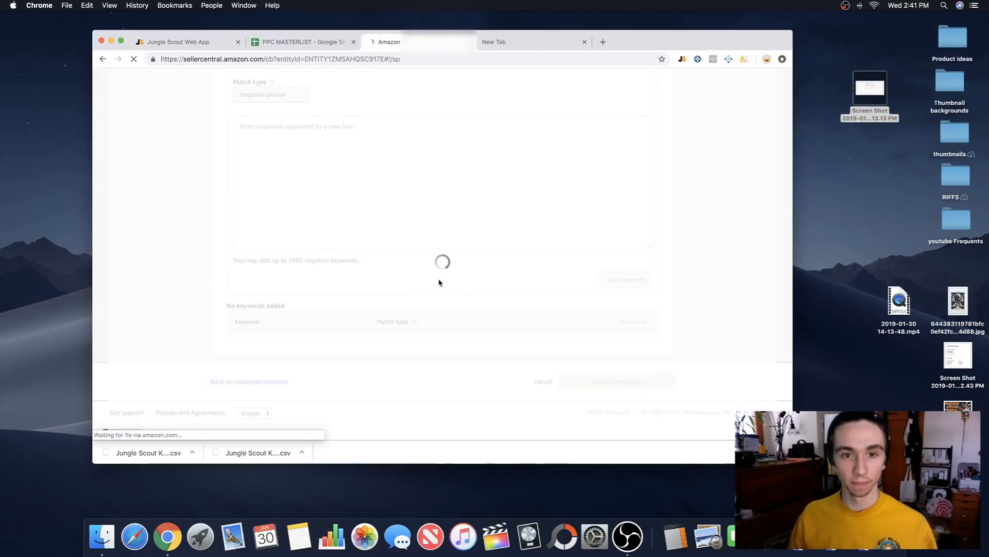
- Review the launched campaign's summary, highlighting its name, schedule, daily budget and targeting type, and check the ad group details
scroll(438, 282, down, 3)
scroll(438, 283, up, 1)
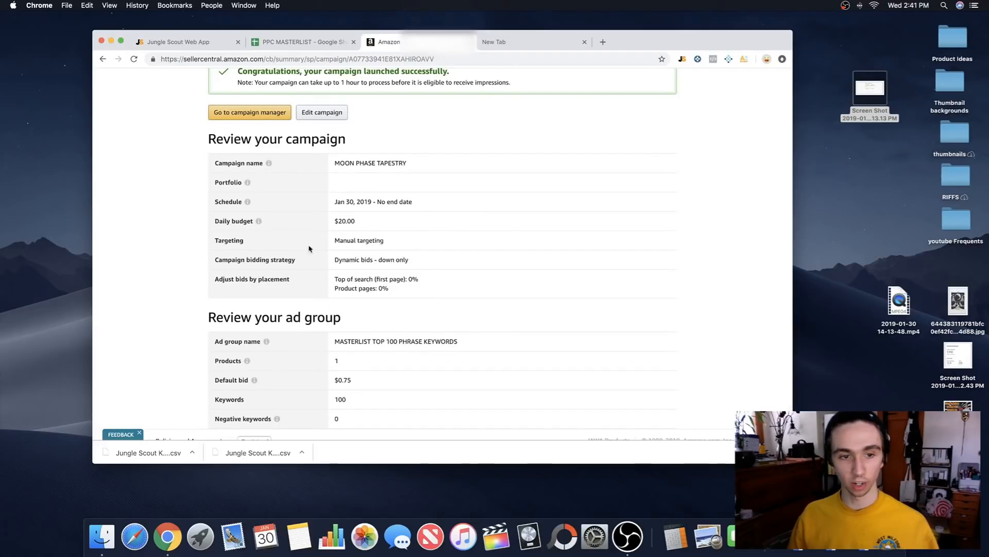
drag(334, 164, 436, 164)
click(436, 164)
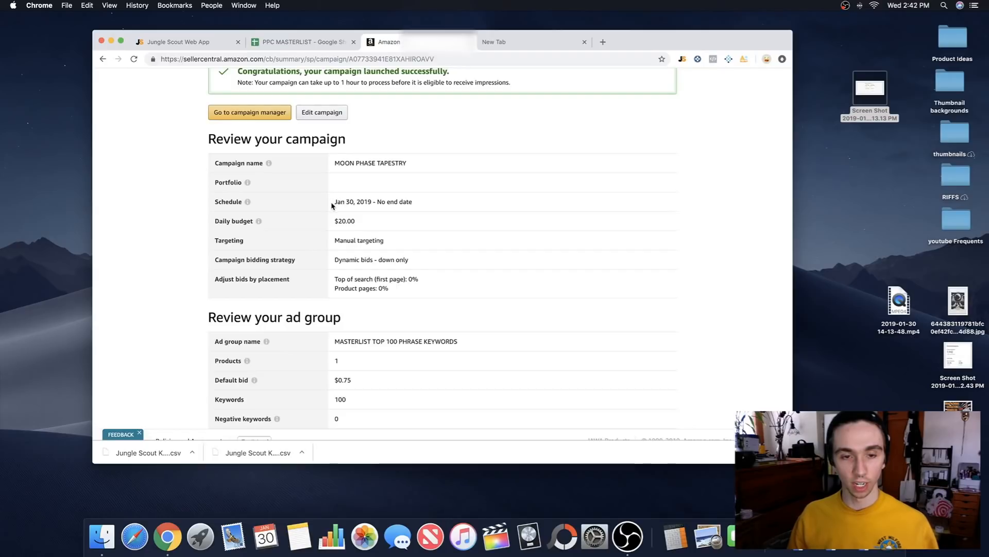
drag(332, 206, 427, 205)
click(426, 205)
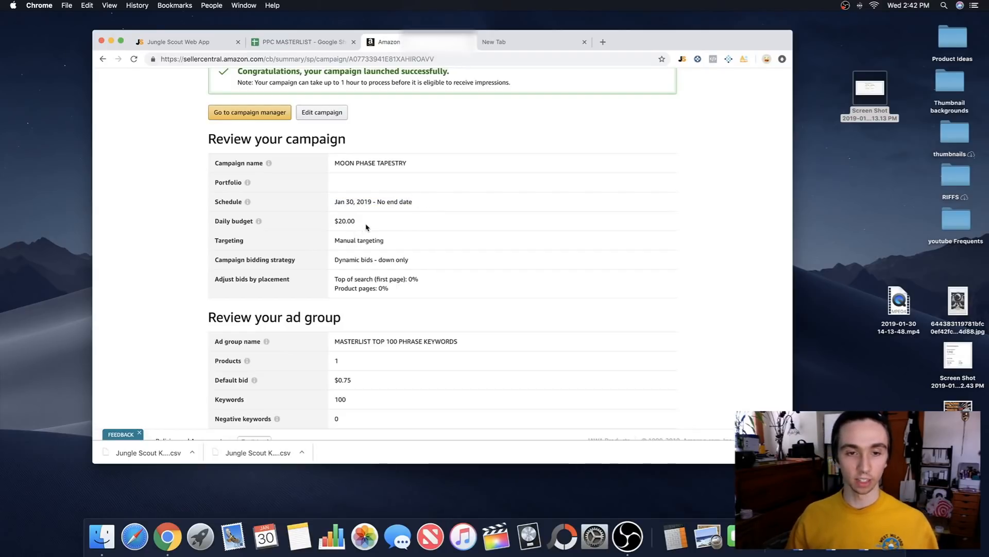
drag(366, 227, 323, 223)
drag(411, 244, 354, 243)
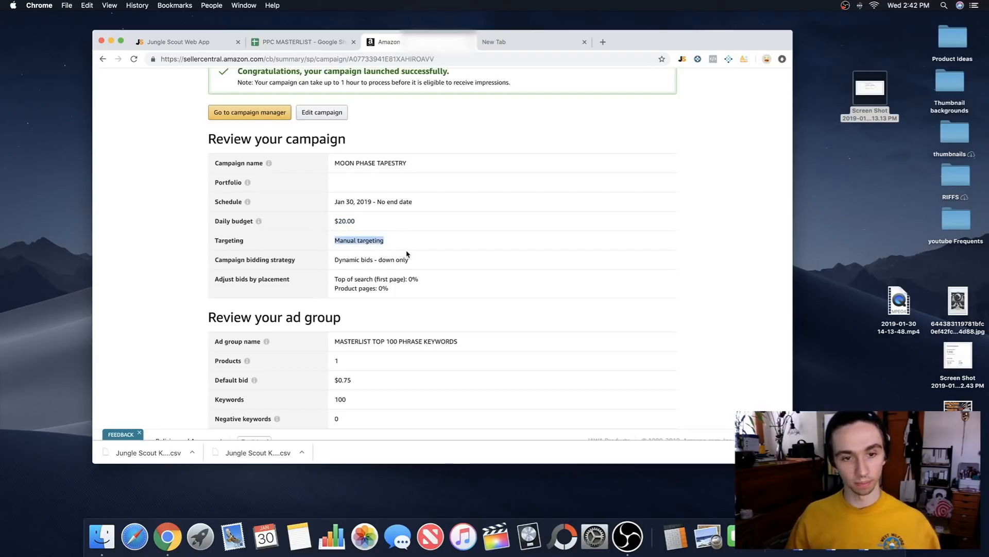
scroll(479, 245, down, 2)
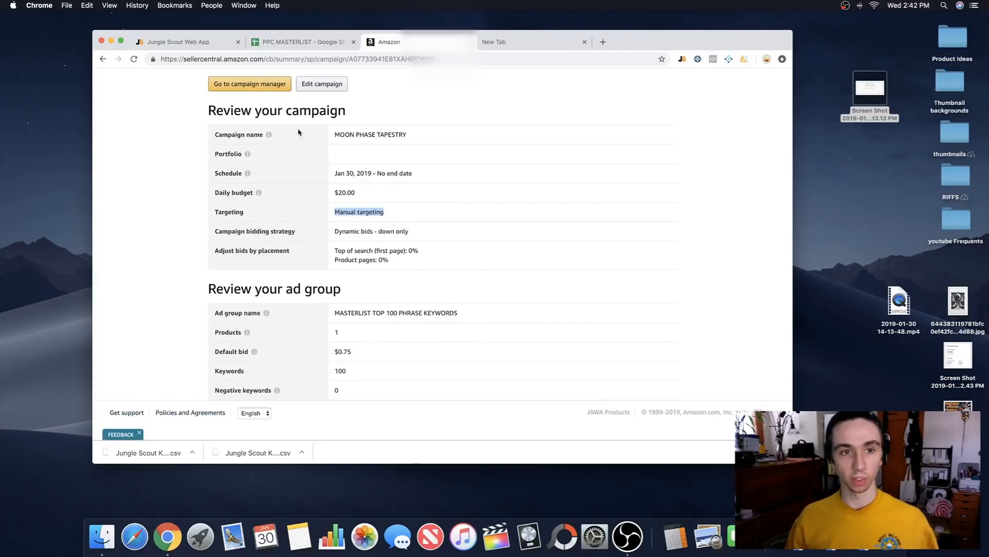
- Open the campaign manager, look over the campaign list, and begin a filter by active status
click(265, 84)
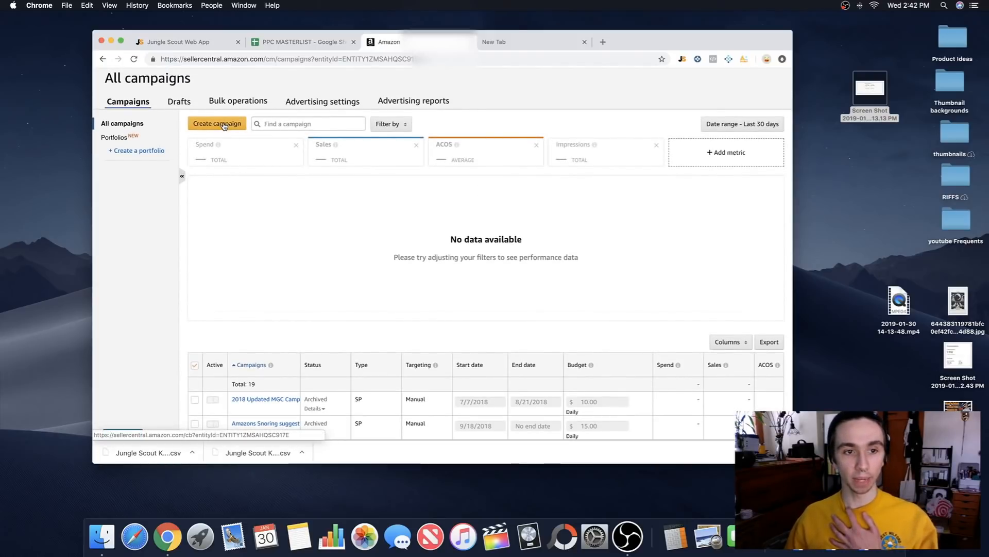
scroll(306, 226, down, 5)
scroll(305, 225, up, 2)
scroll(305, 225, up, 3)
scroll(306, 229, up, 1)
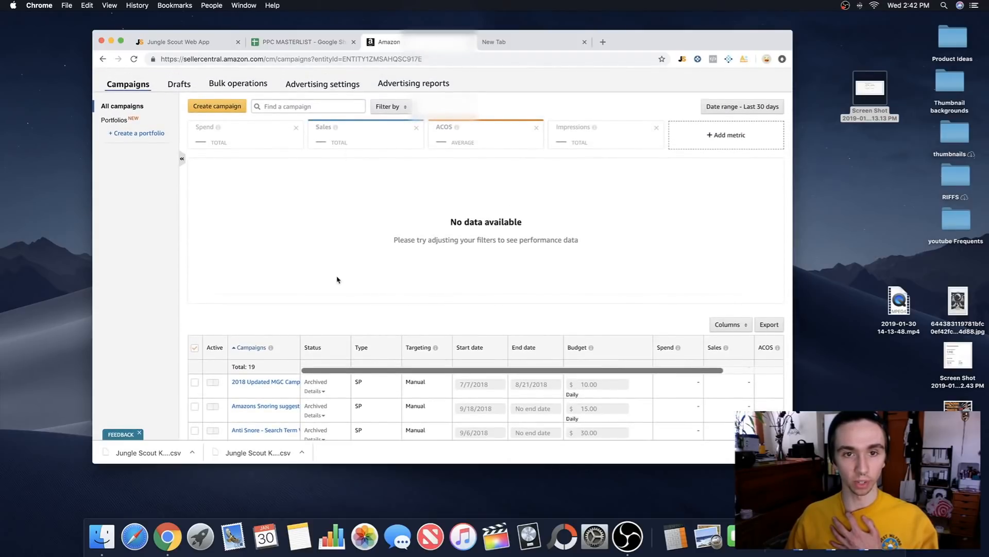
scroll(376, 276, down, 5)
scroll(374, 276, up, 3)
scroll(375, 276, up, 3)
click(388, 105)
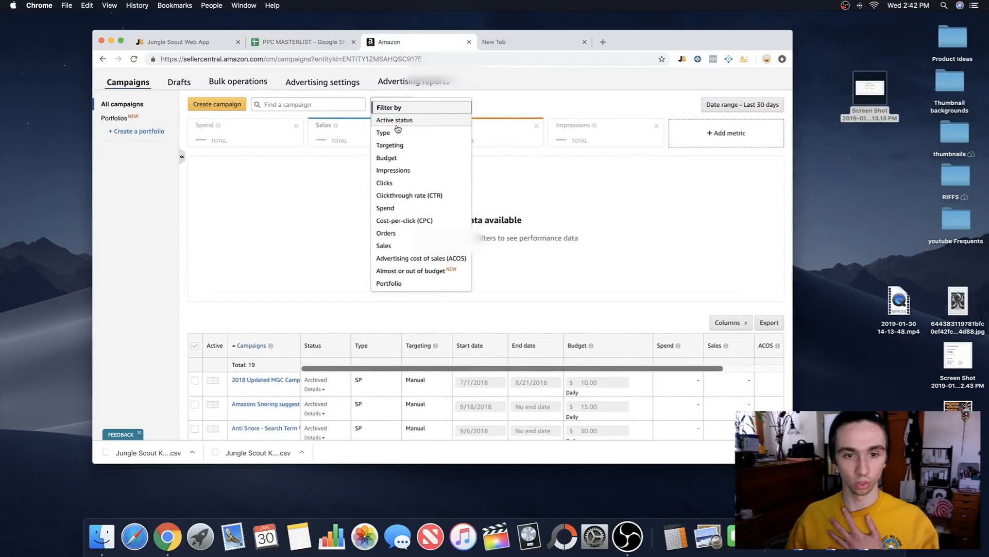
click(396, 122)
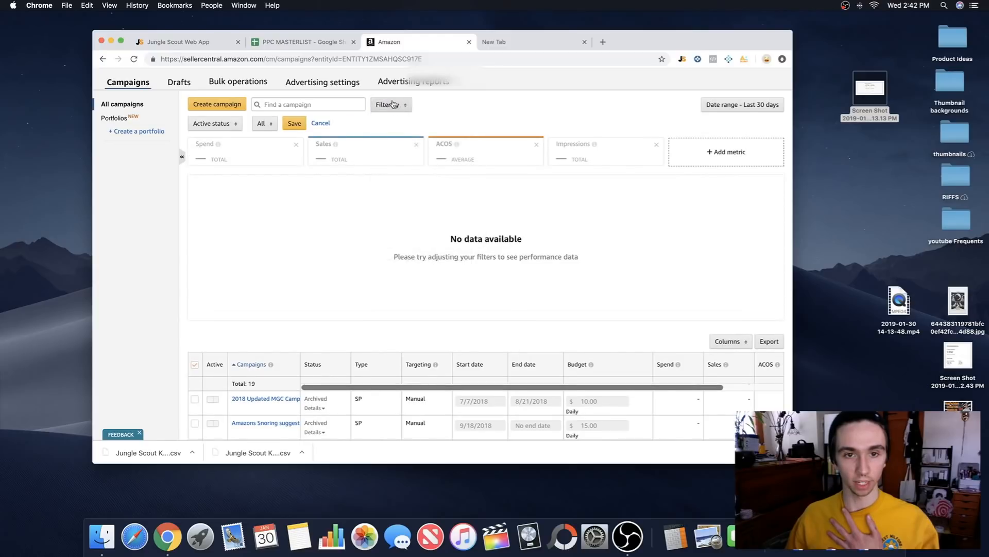
- Open the MOON PHASE TAPESTRY campaign from the second page of results, and open its MASTERLIST TOP 100 PHRASE KEYWORDS ad group
scroll(355, 230, down, 5)
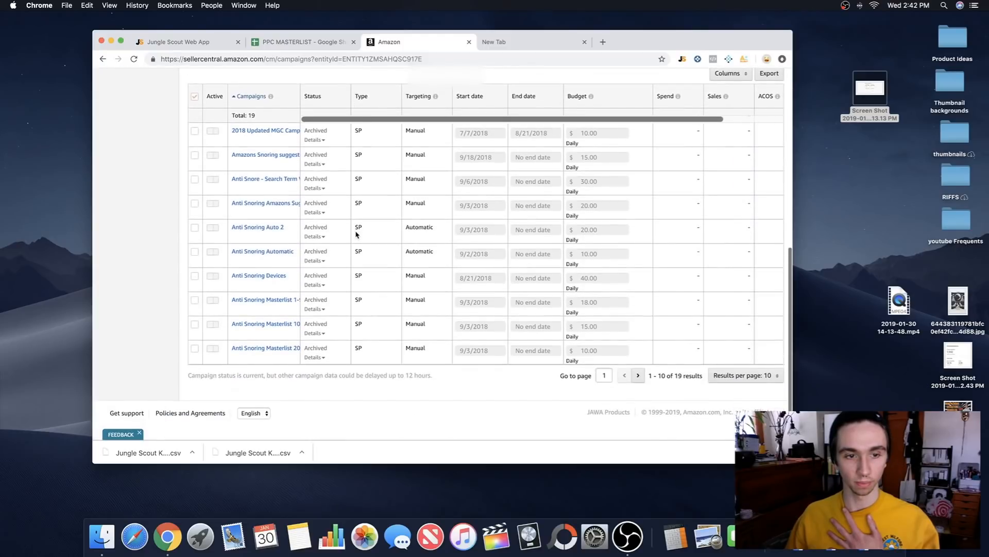
click(638, 383)
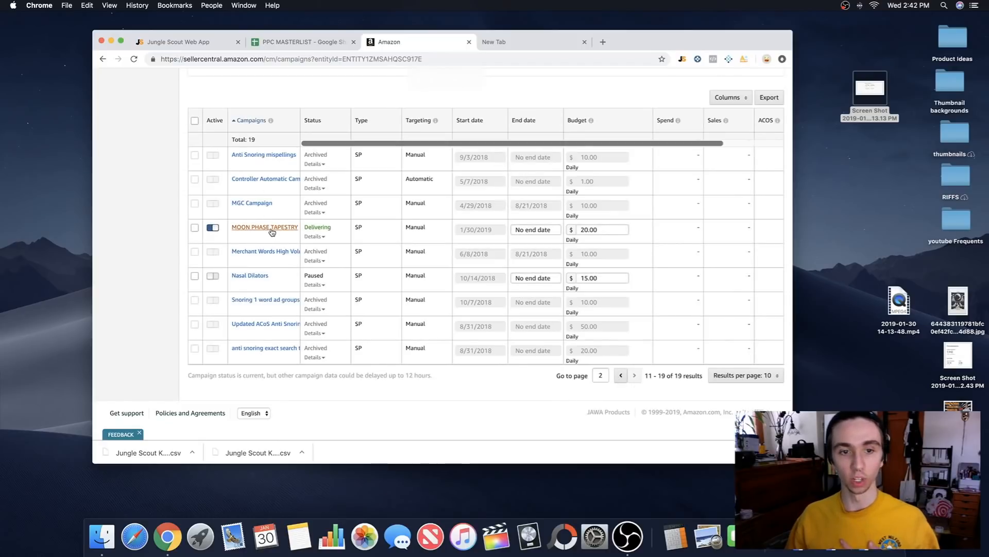
click(271, 232)
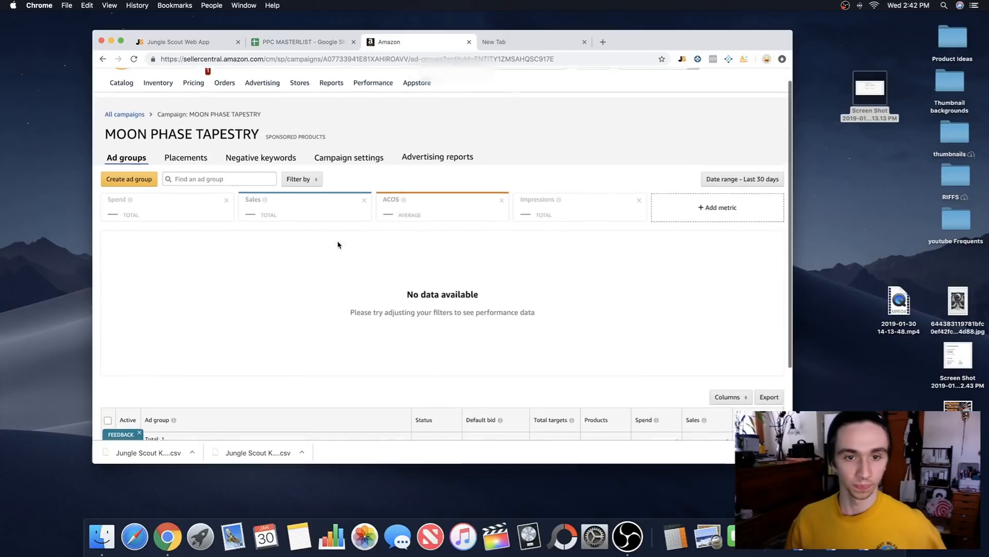
scroll(338, 245, down, 3)
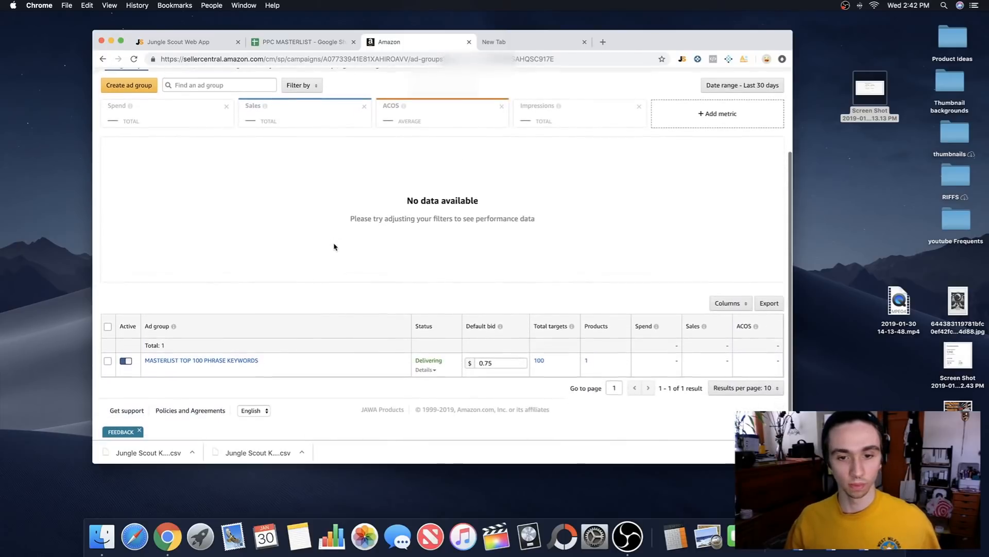
click(222, 364)
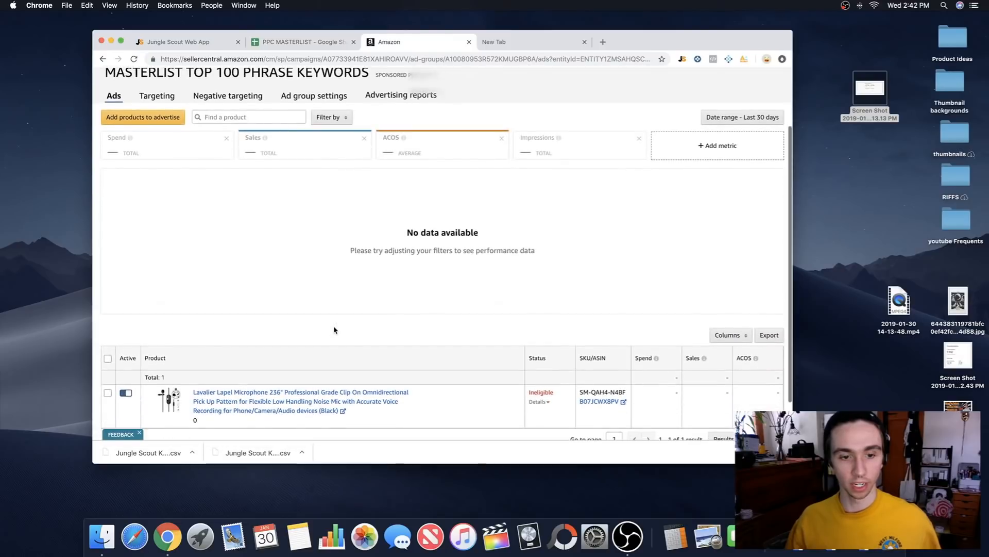
- Check the status details of the advertised lavalier microphone in the ad group to see its advertising eligibility
scroll(335, 330, down, 3)
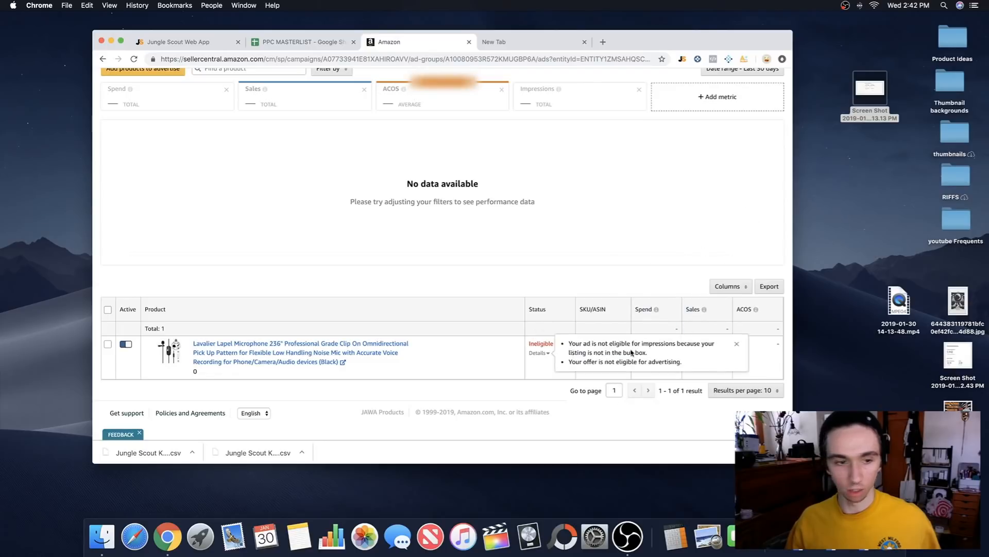
scroll(294, 367, up, 2)
scroll(296, 365, down, 1)
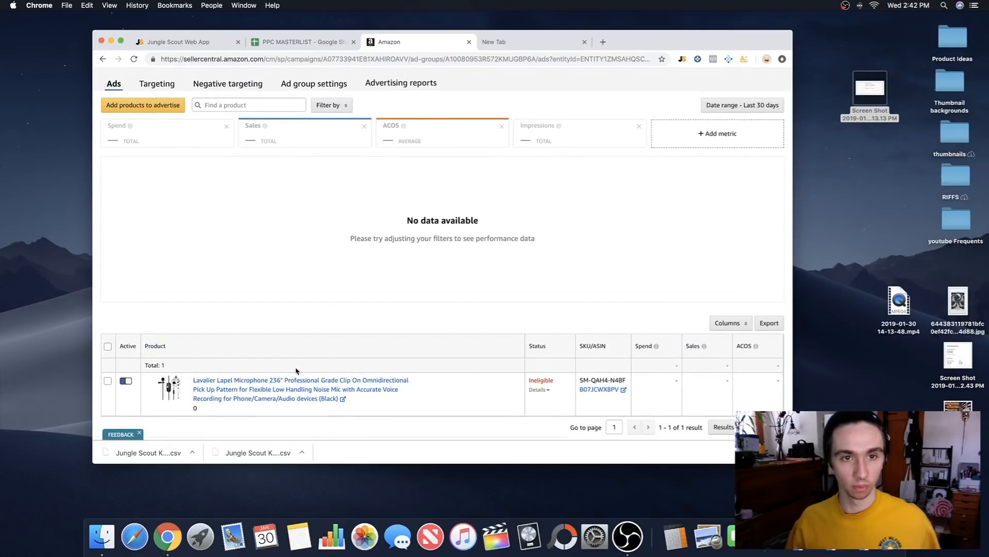
scroll(296, 371, down, 2)
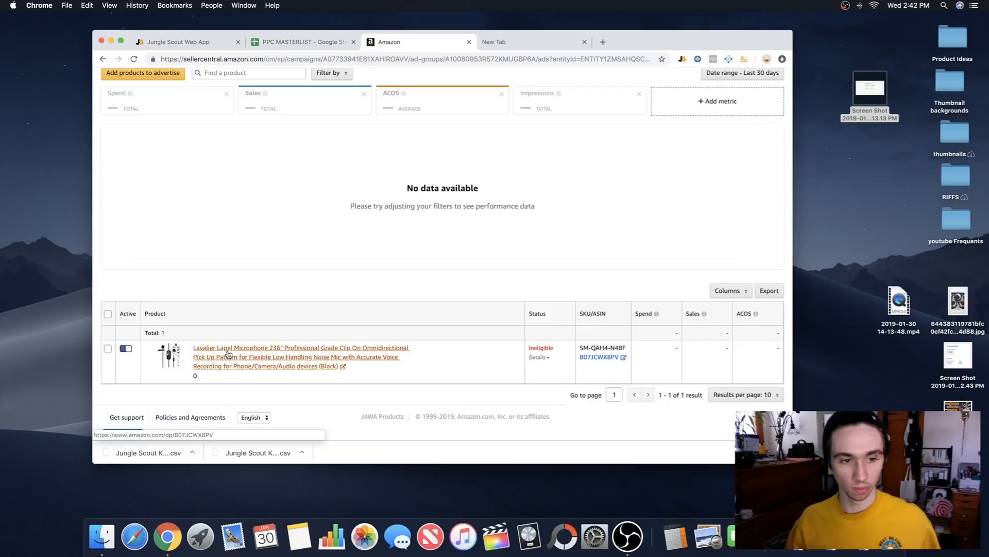
mouse_move(545, 350)
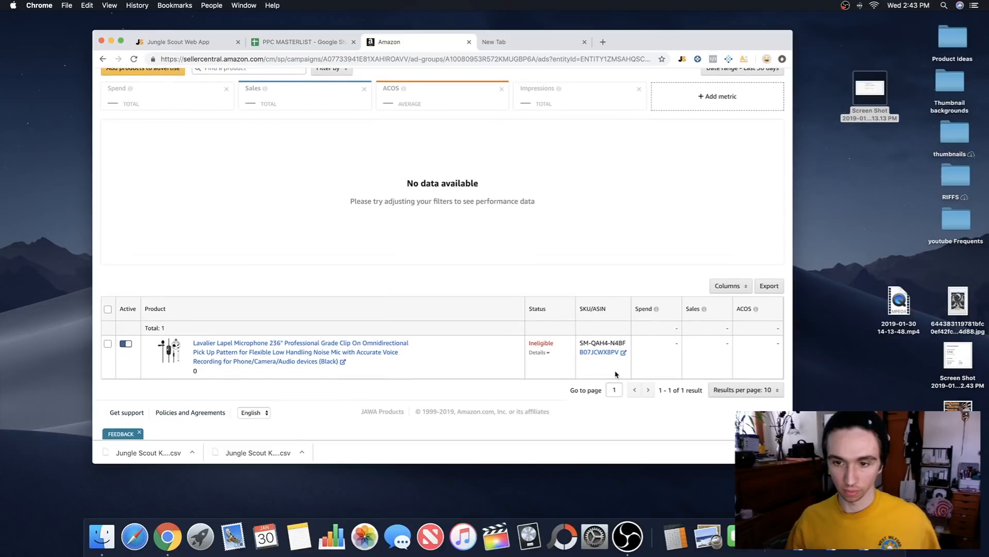
- Open the ad group's targeting page and look over the keyword list with its suggested and current bids
scroll(608, 384, up, 2)
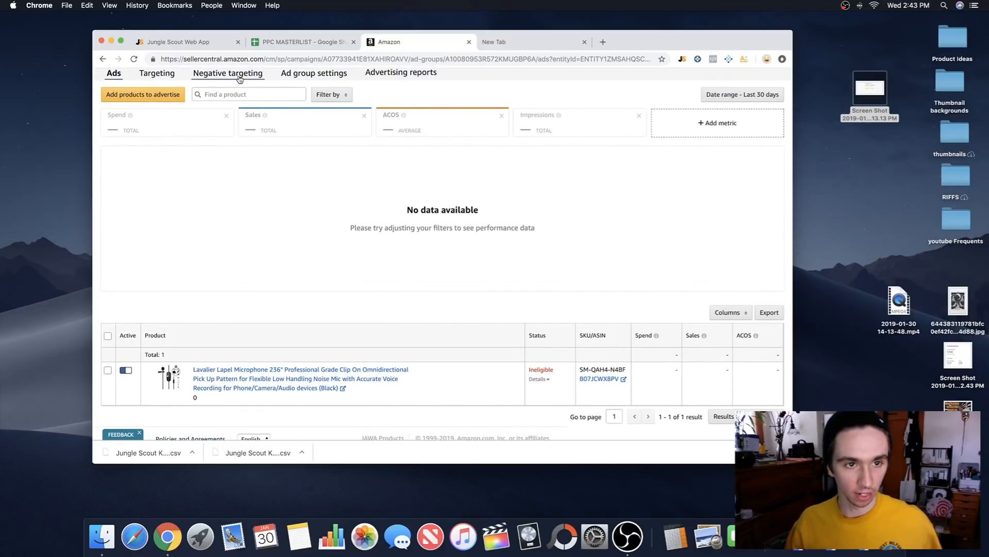
click(160, 74)
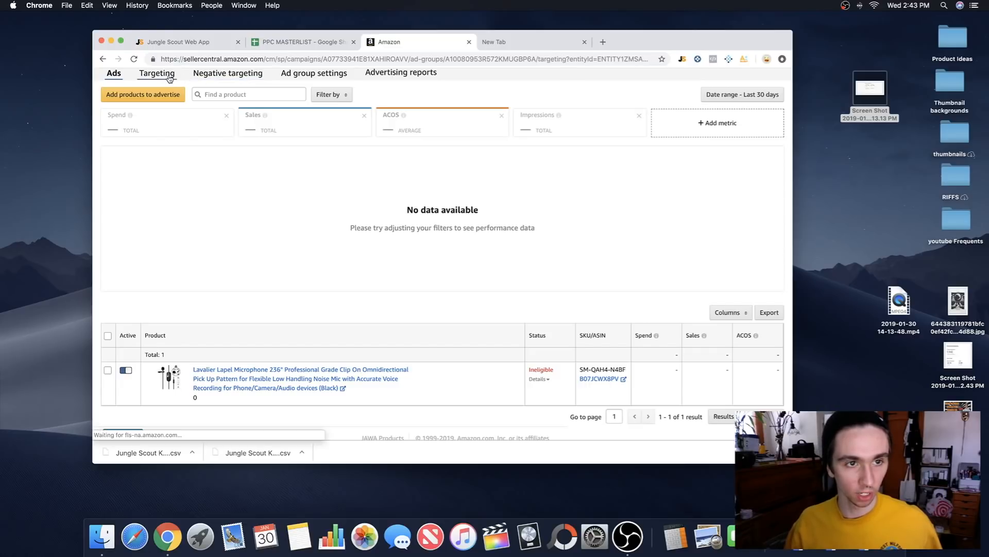
scroll(333, 221, down, 5)
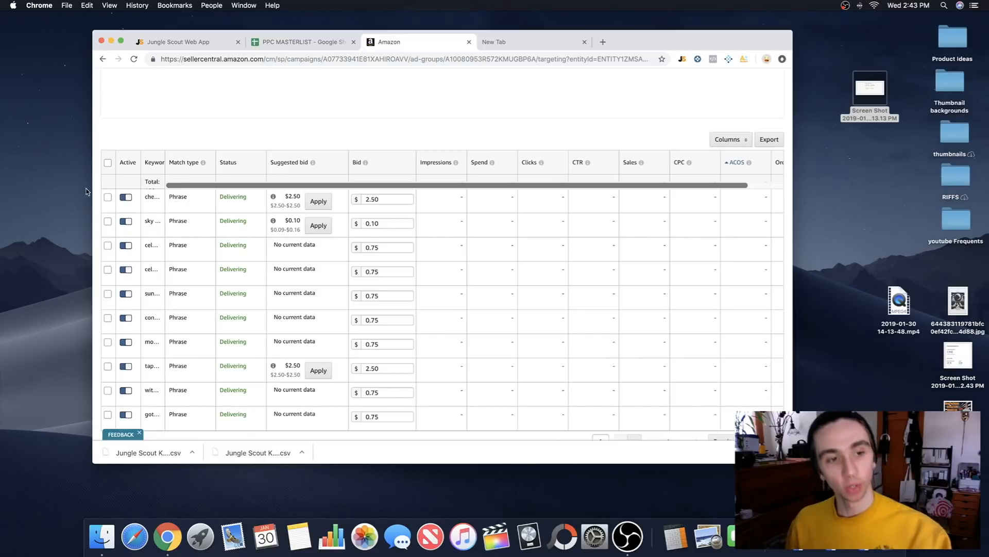
scroll(176, 230, down, 2)
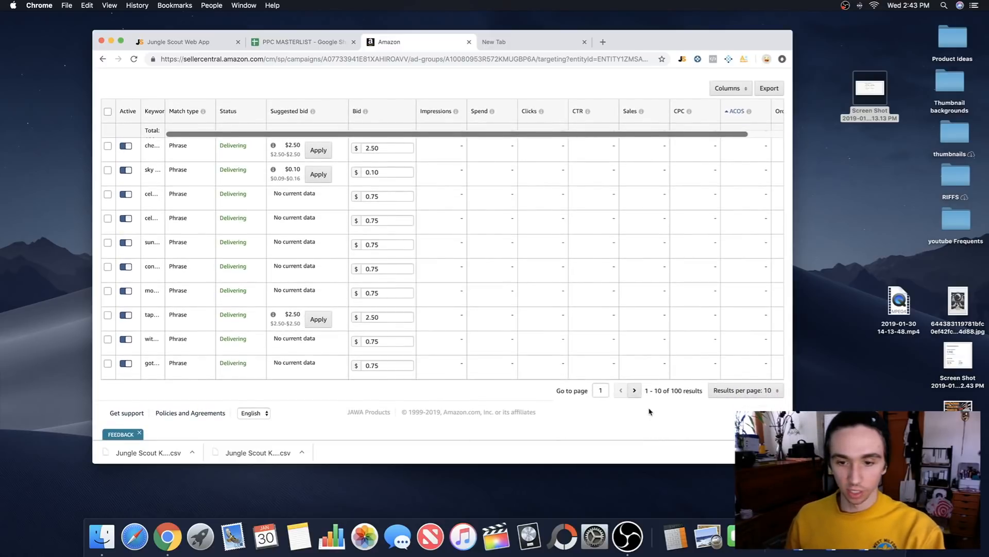
- Show 100 results per page in the keyword targeting list, and select all the keywords
click(731, 397)
click(733, 435)
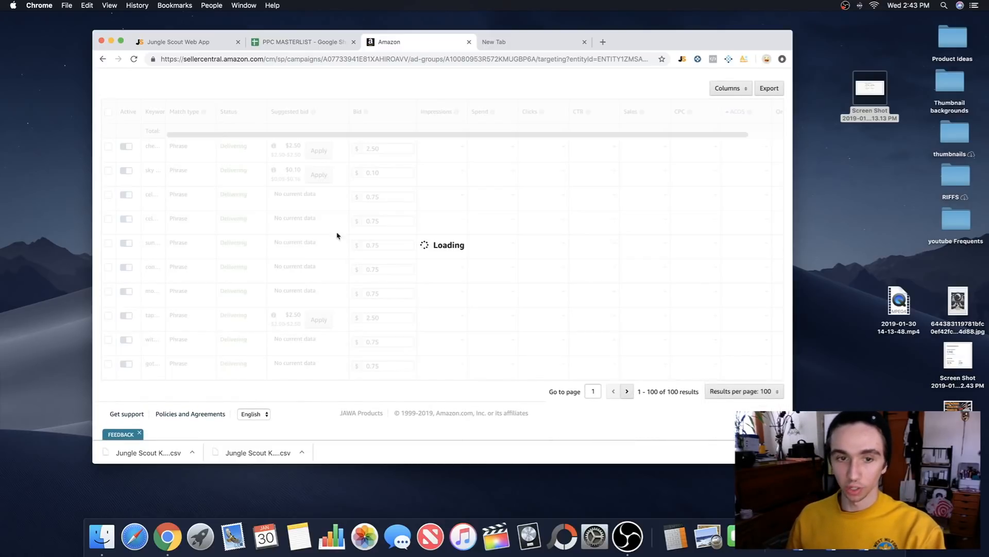
scroll(309, 248, up, 1)
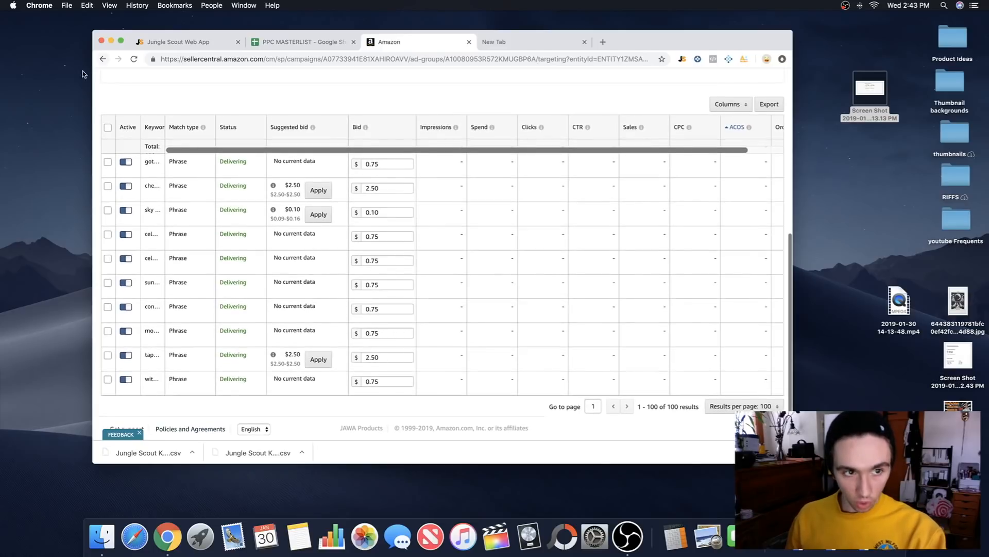
click(108, 128)
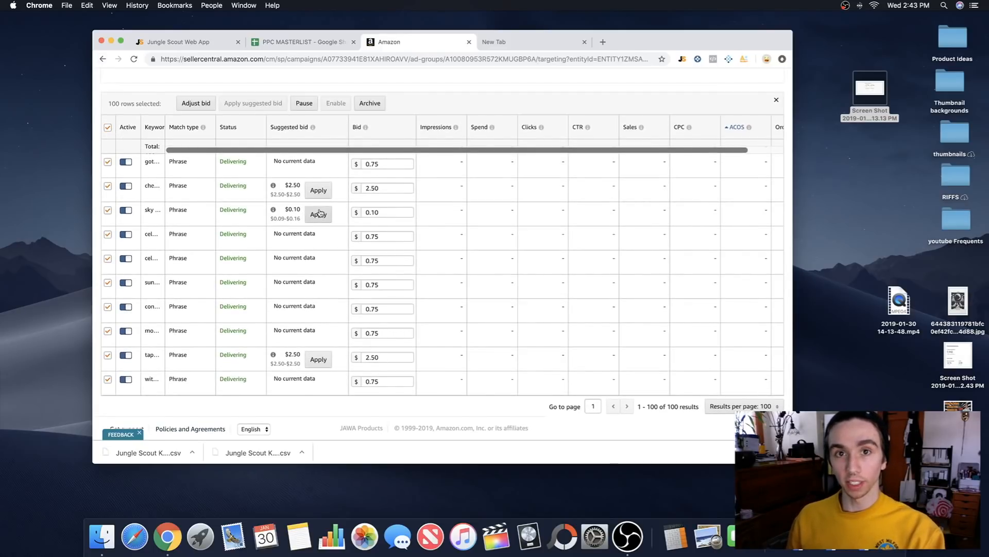
- Increase the bids of all selected keywords by 3.31%, save the change and dismiss the update notice
scroll(322, 205, down, 5)
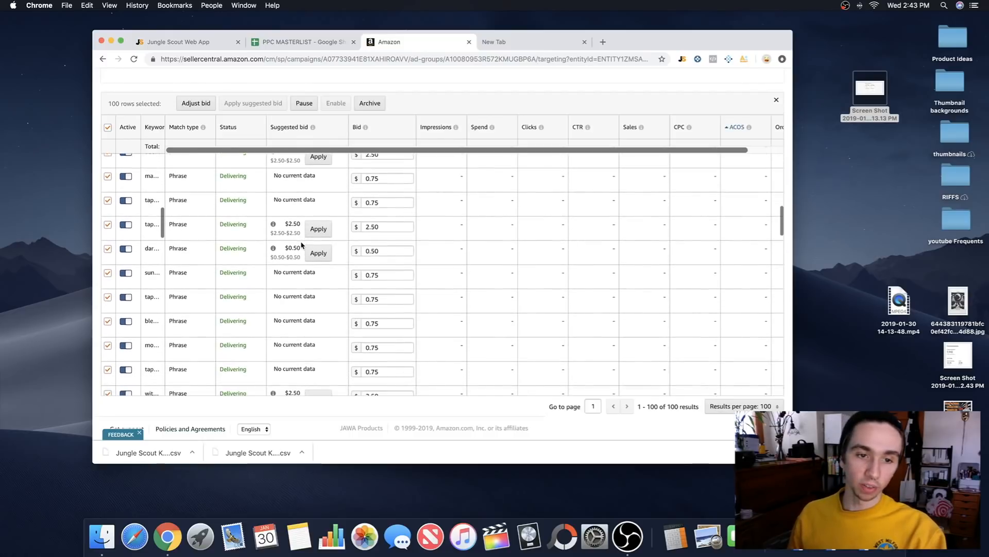
scroll(315, 243, up, 5)
scroll(316, 244, up, 4)
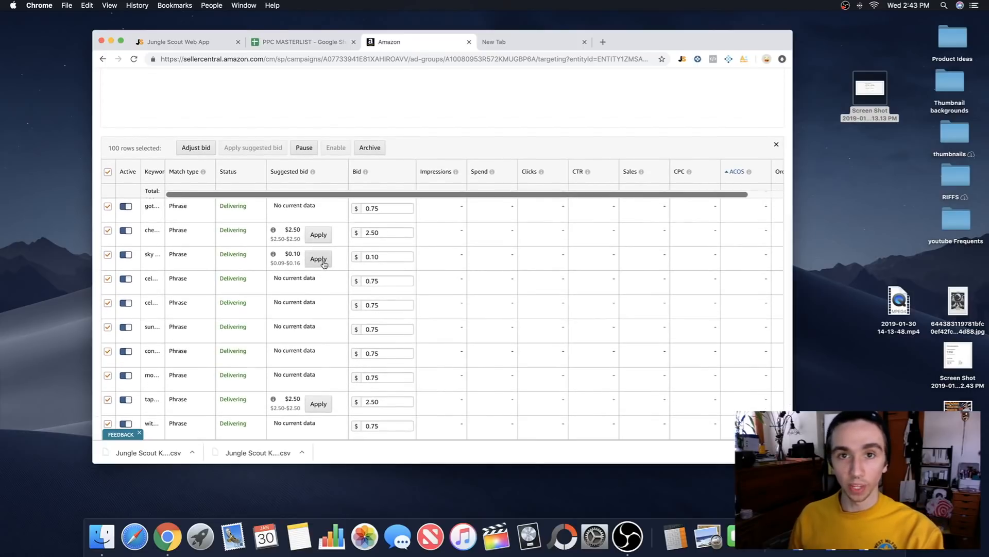
scroll(324, 300, down, 1)
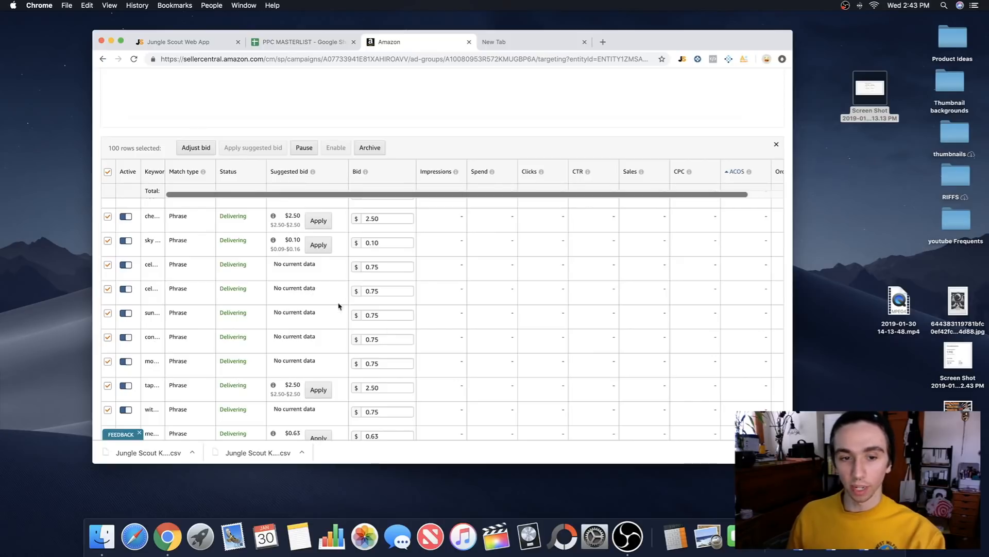
scroll(412, 397, down, 3)
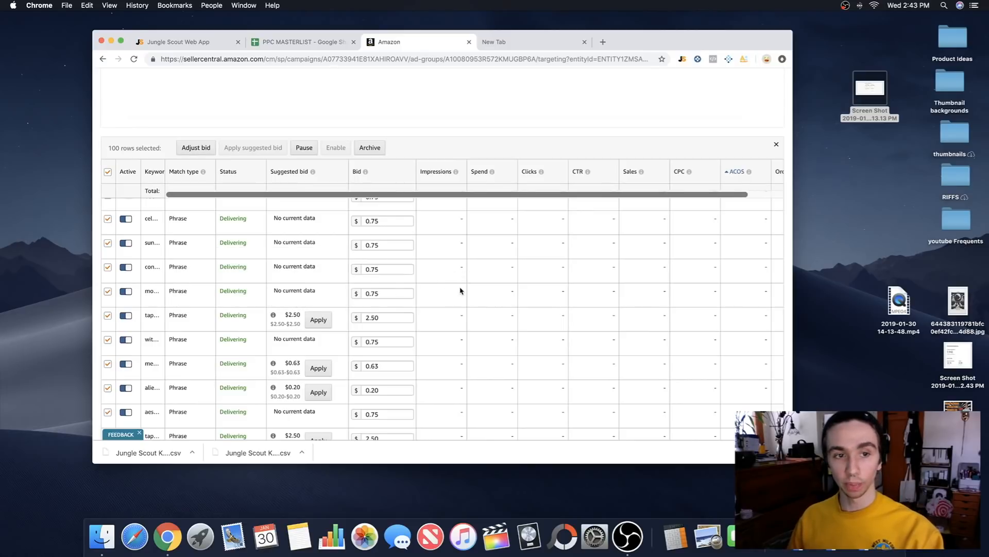
click(209, 153)
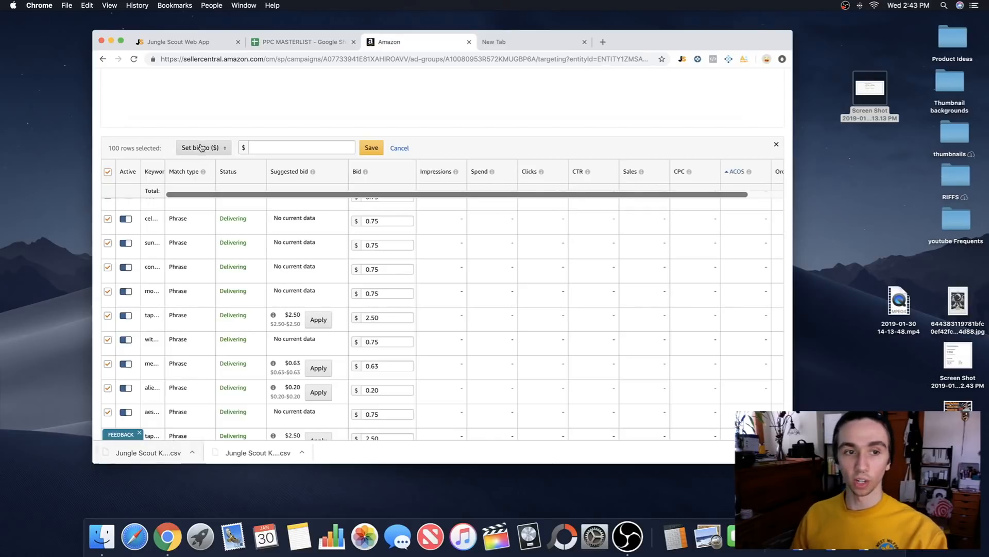
click(225, 150)
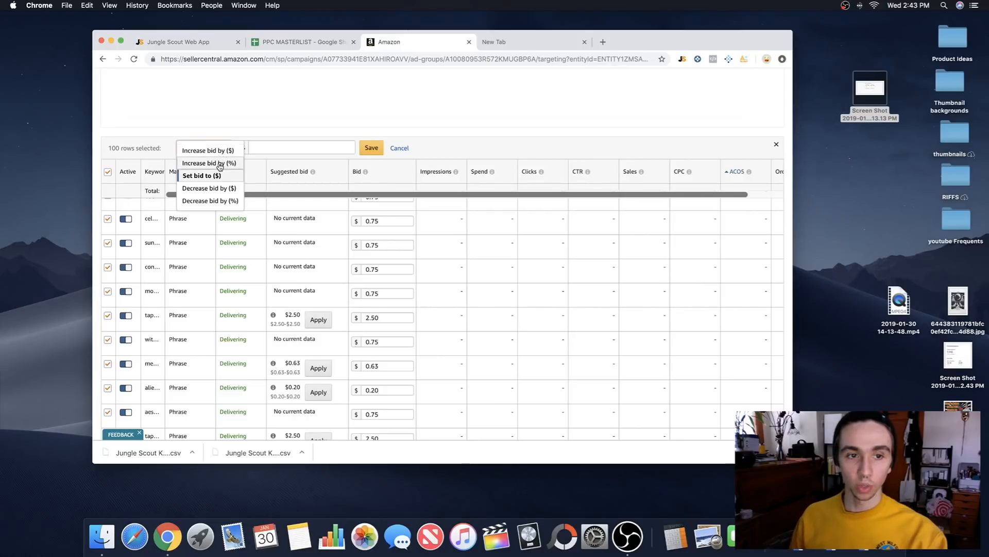
click(221, 163)
click(276, 150)
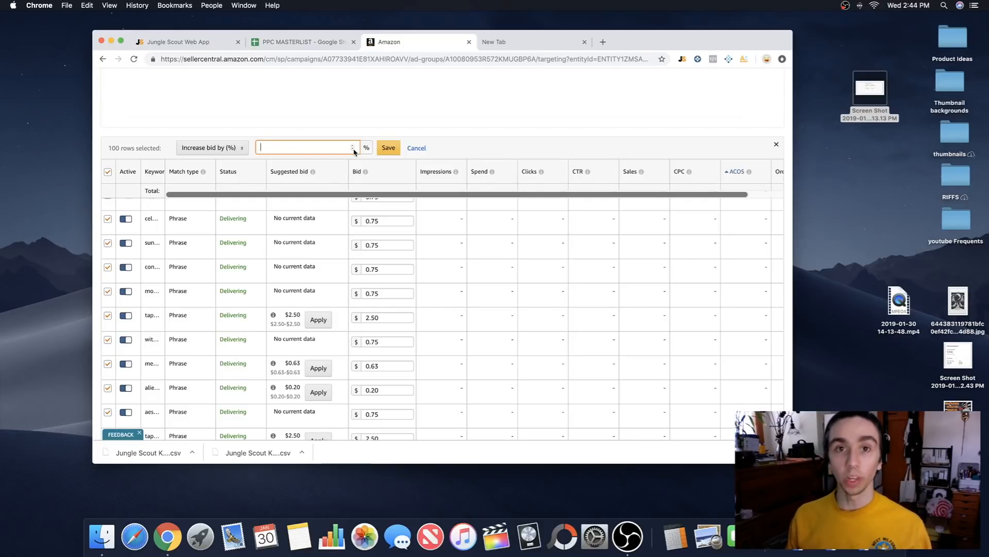
text(3.3)
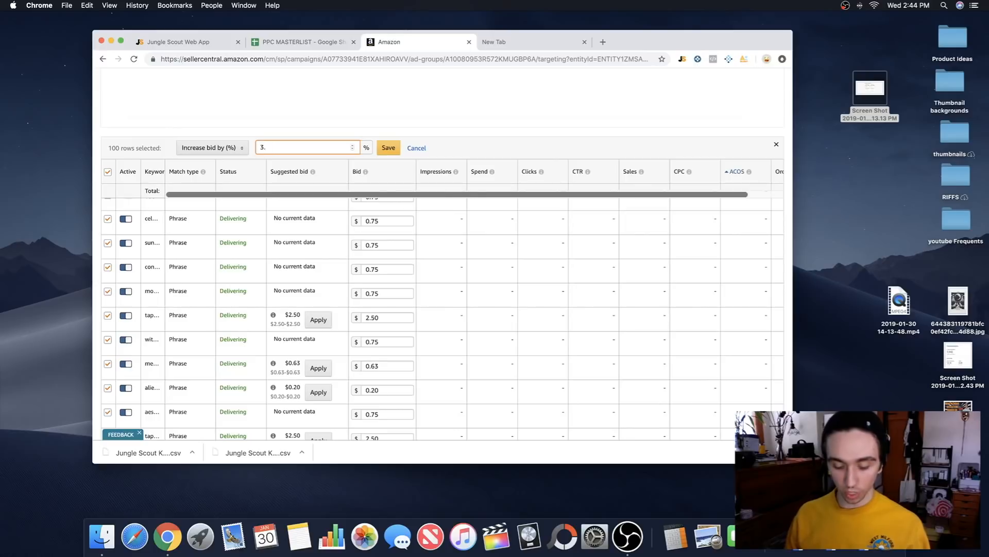
click(271, 149)
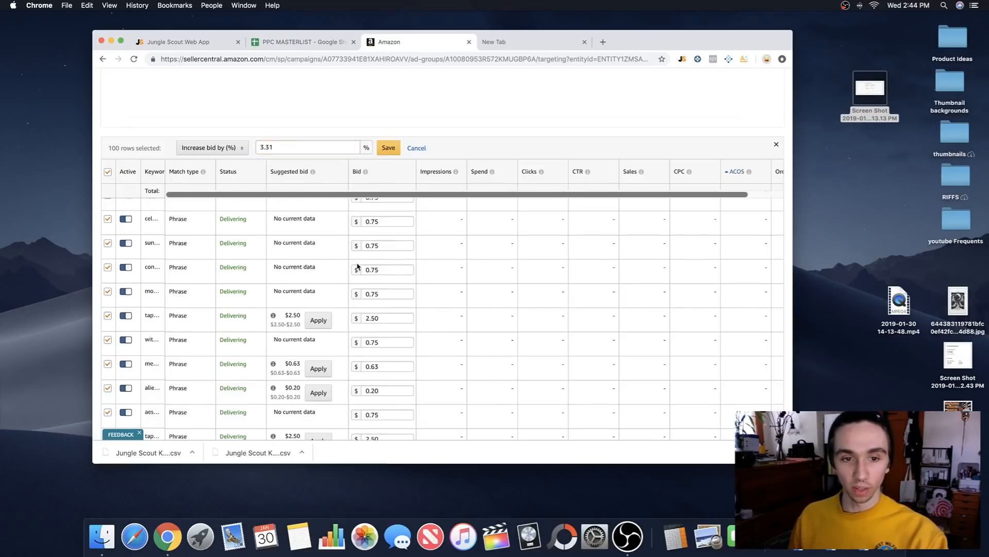
scroll(355, 256, up, 3)
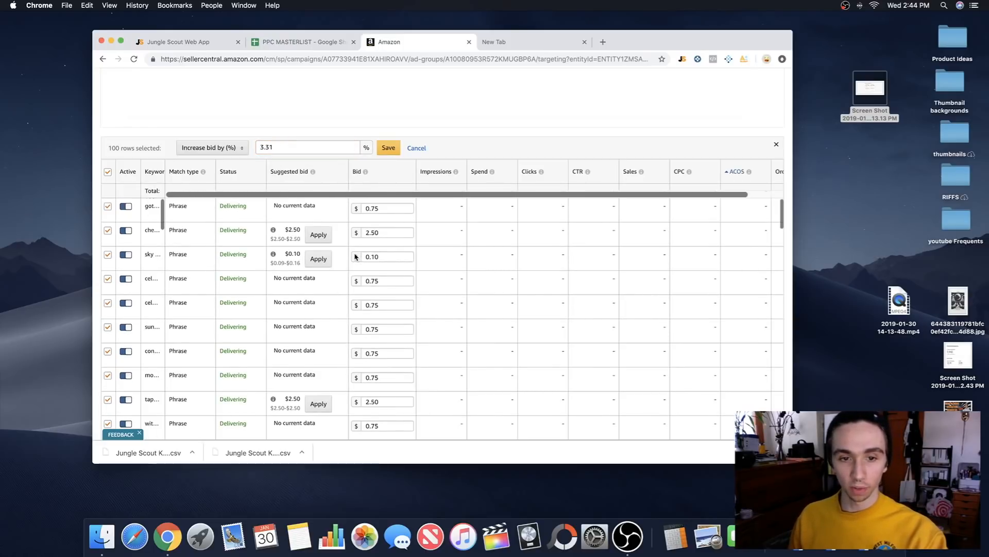
click(386, 150)
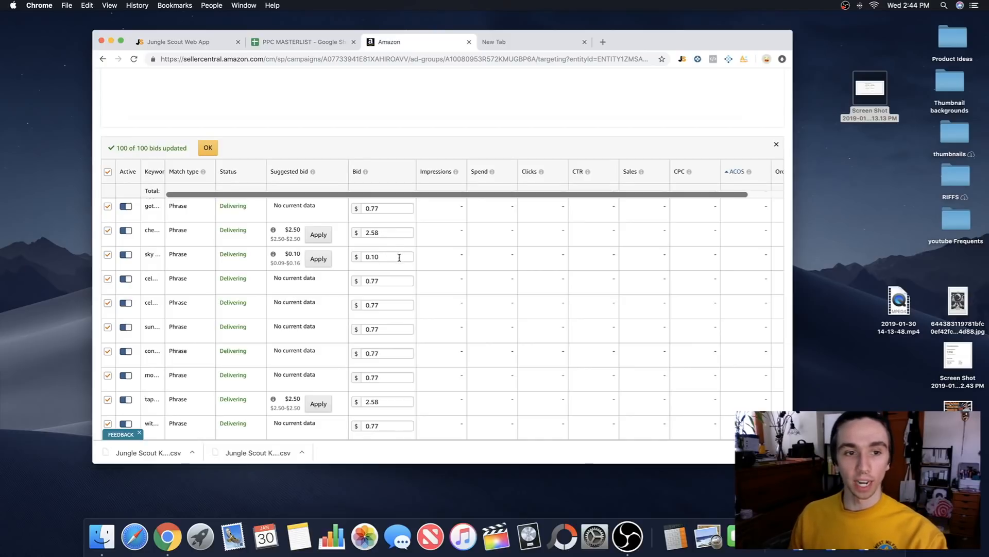
scroll(410, 270, down, 10)
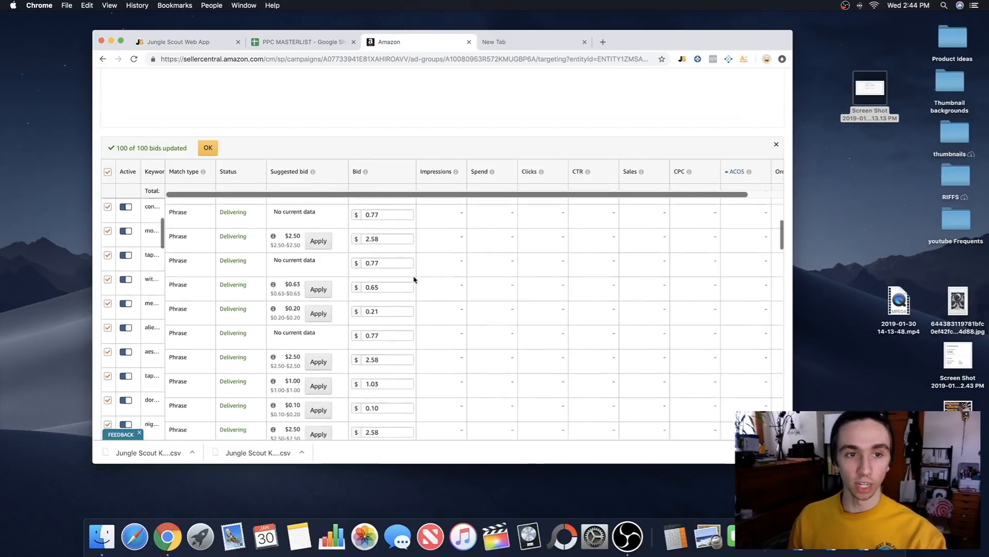
click(212, 148)
- Look over the bids against the suggested bids throughout the keyword list
scroll(420, 226, down, 10)
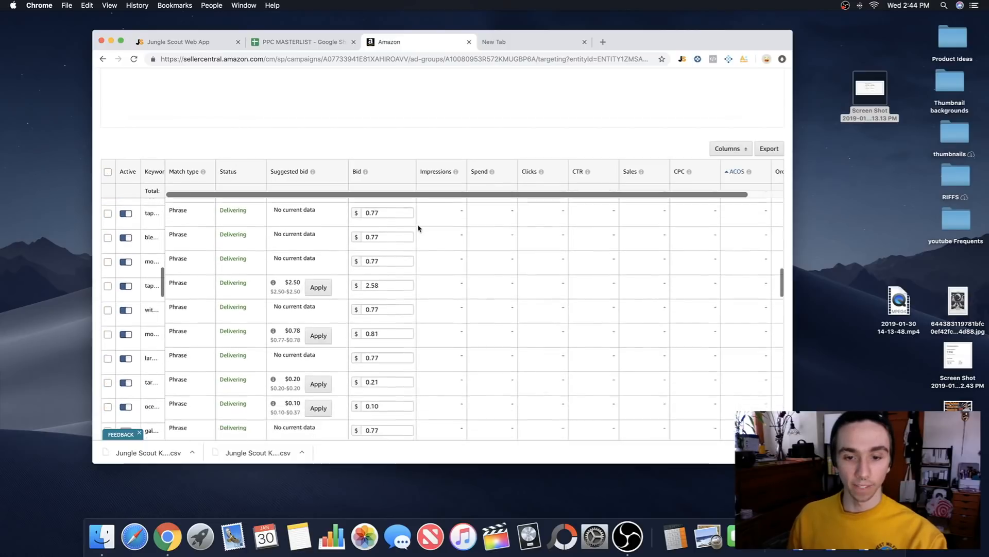
scroll(420, 232, down, 10)
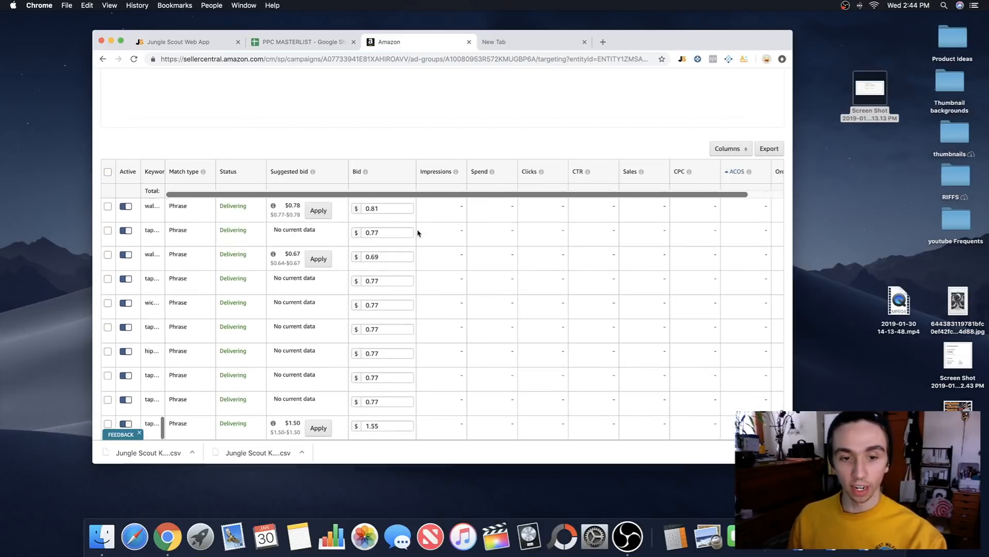
scroll(425, 258, up, 10)
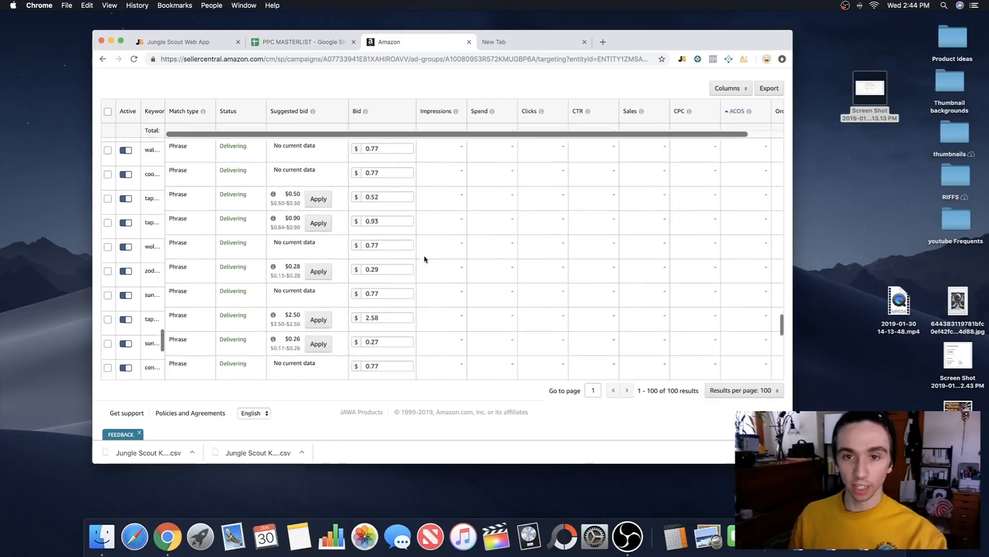
scroll(425, 258, up, 10)
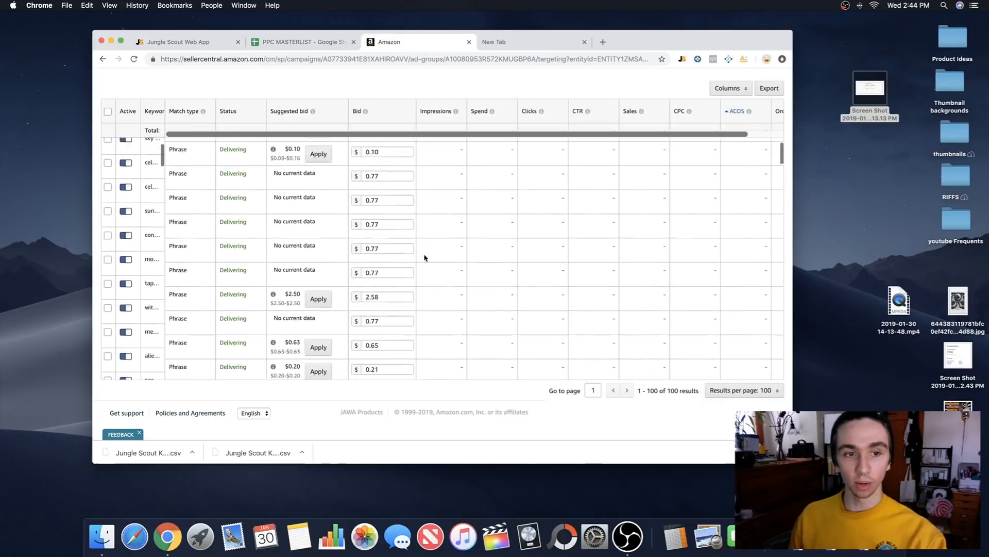
scroll(435, 258, up, 3)
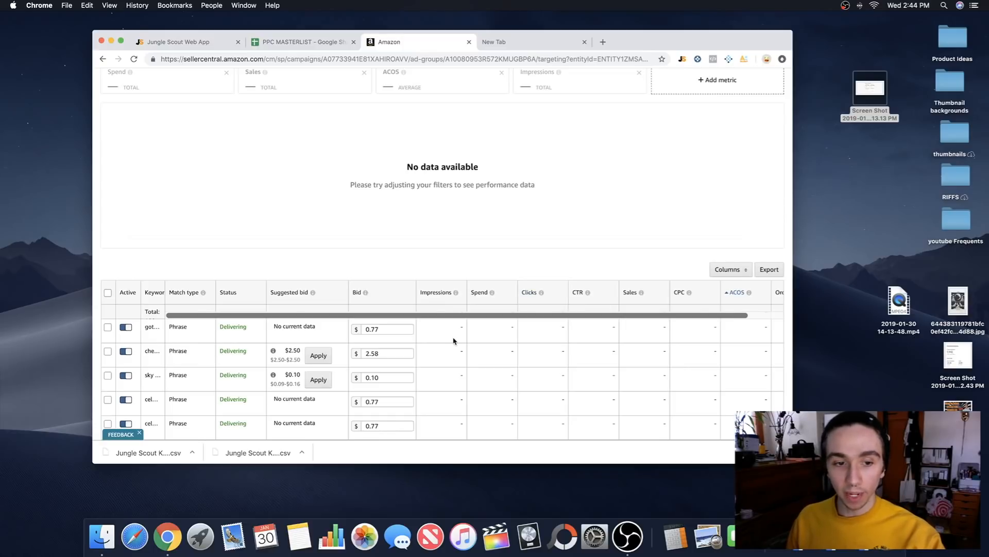
scroll(462, 342, down, 3)
scroll(462, 342, up, 3)
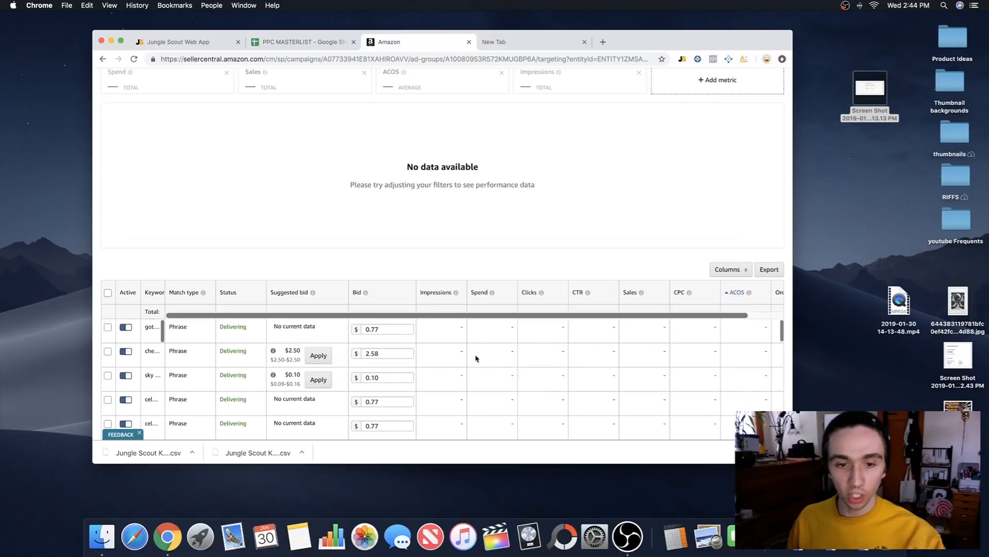
scroll(401, 206, down, 5)
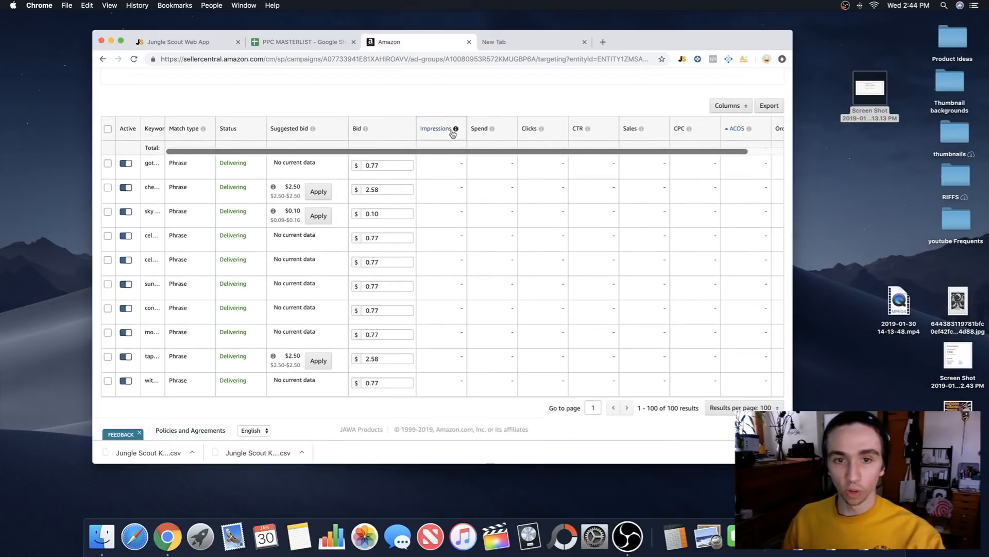
- Check the explanation of the Spend metric in the keyword table
click(491, 129)
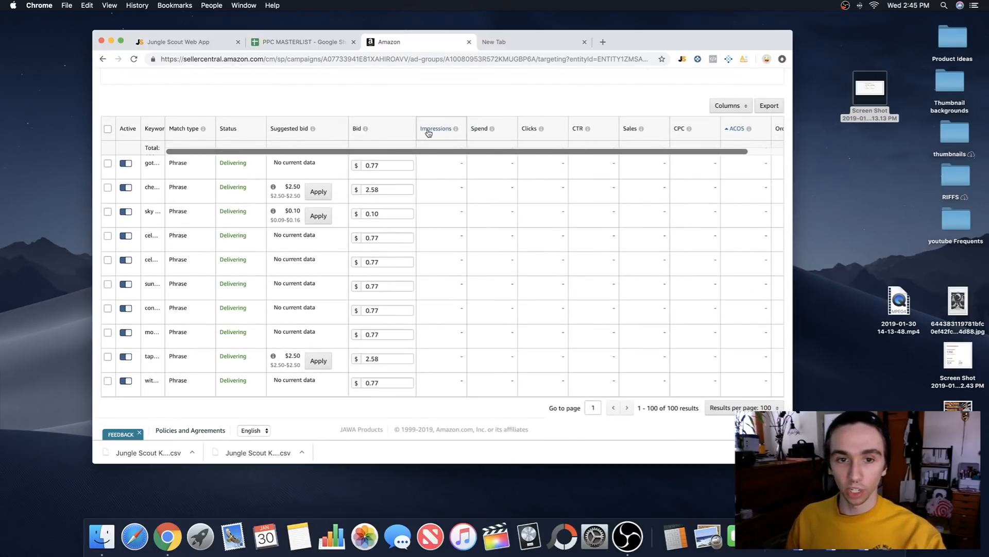
click(456, 129)
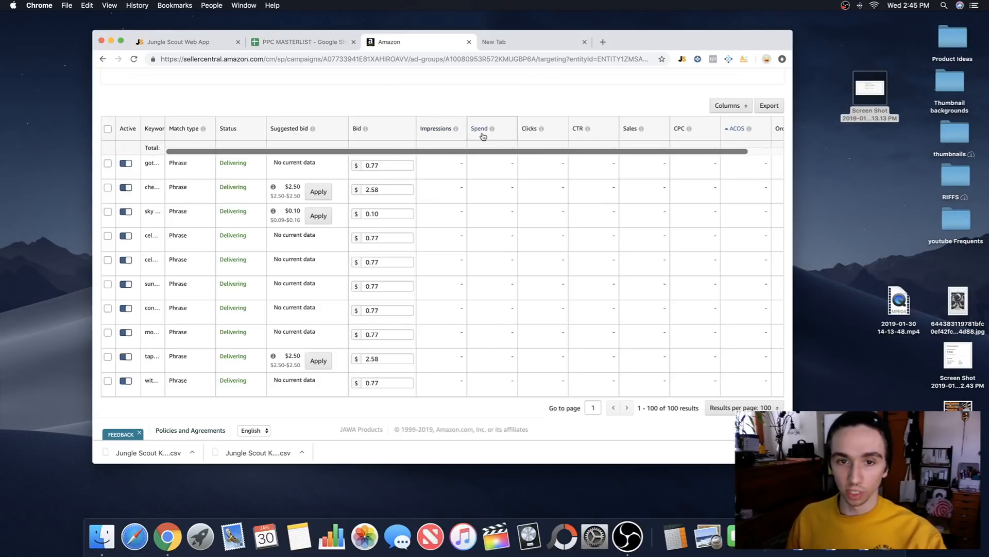
mouse_move(492, 132)
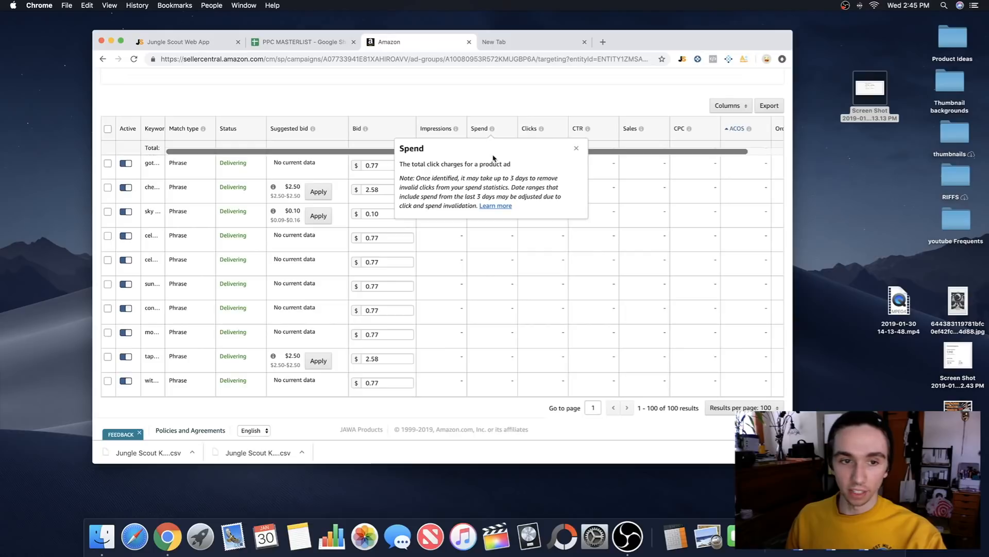
scroll(432, 181, up, 2)
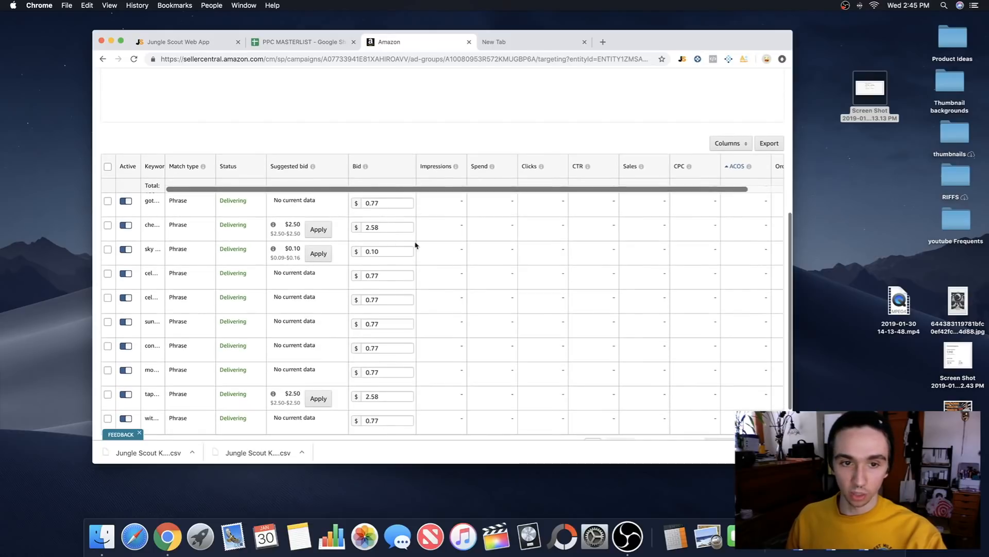
scroll(311, 220, up, 1)
click(384, 219)
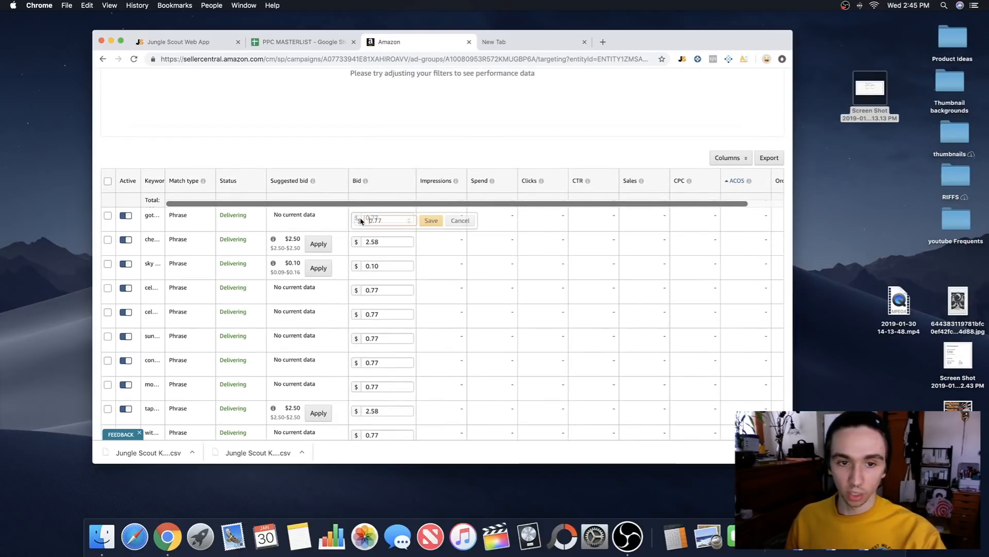
click(408, 155)
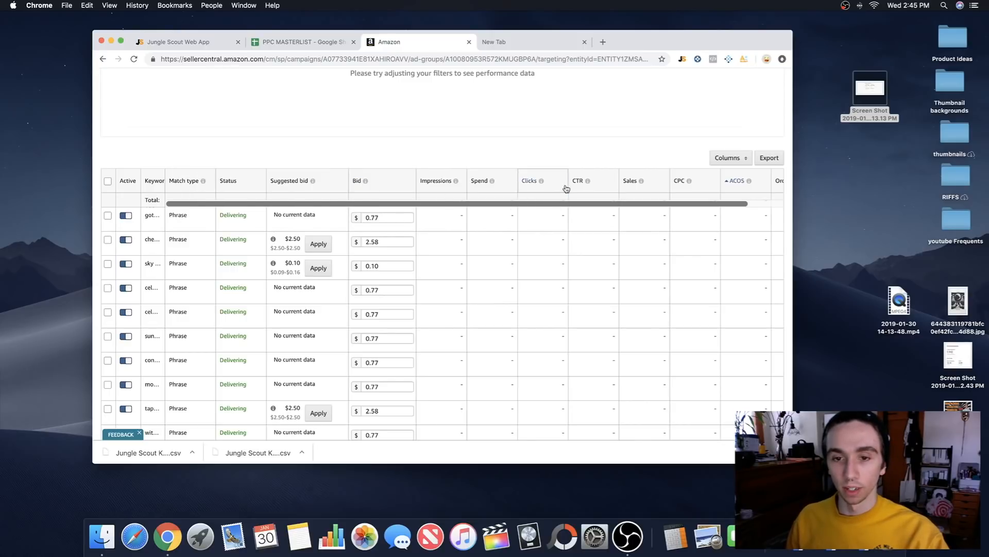
- Examine the CTR, ACOS and Orders columns of the keyword table
mouse_move(588, 183)
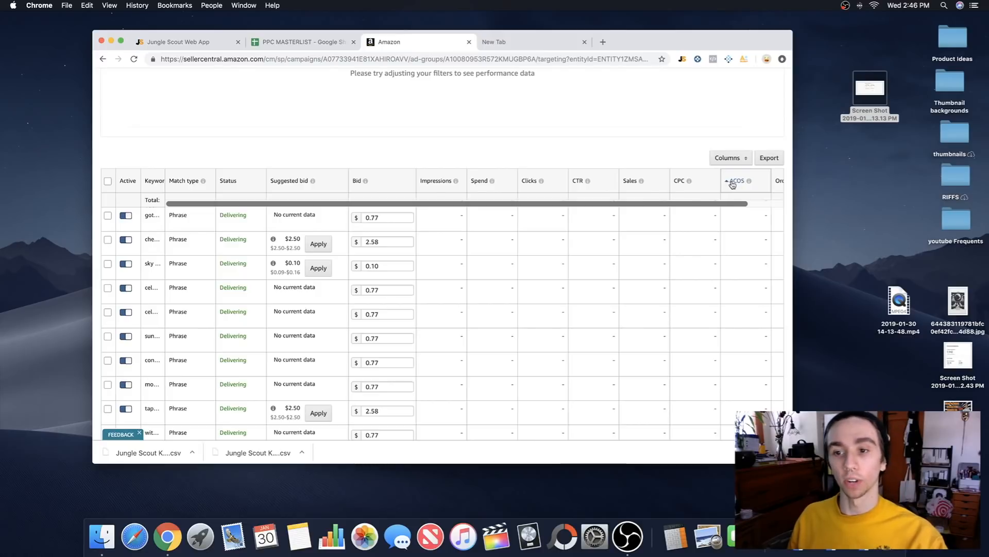
mouse_move(749, 184)
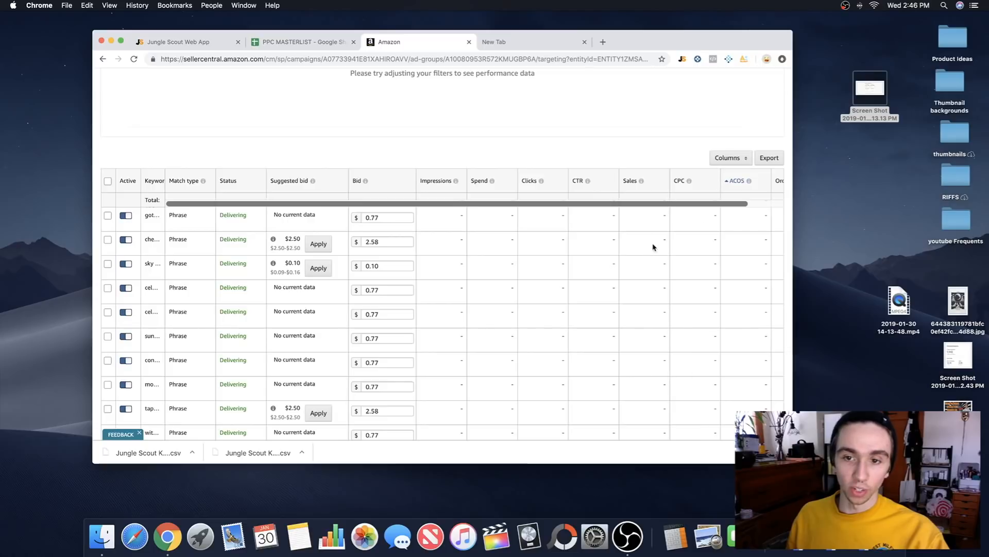
scroll(736, 223, right, 3)
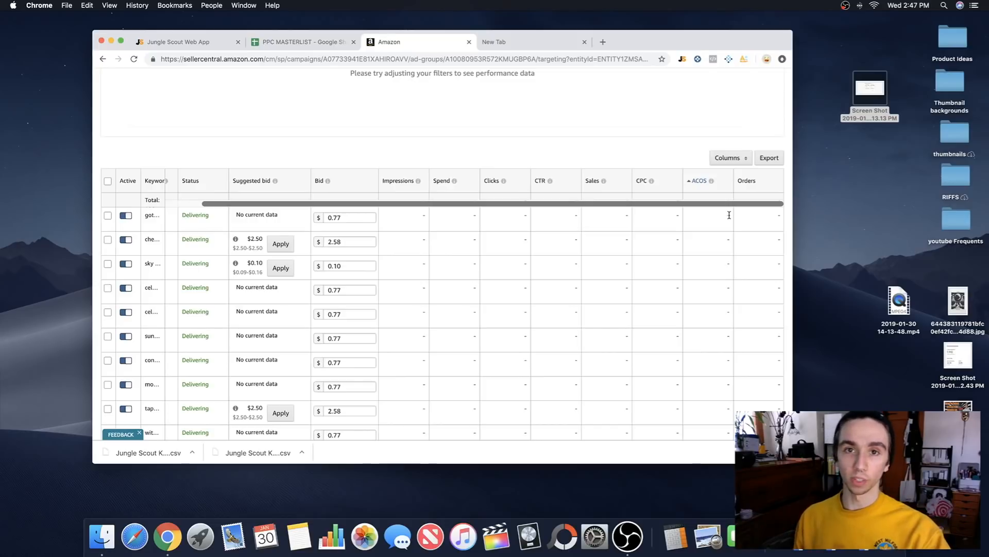
mouse_move(711, 181)
click(781, 200)
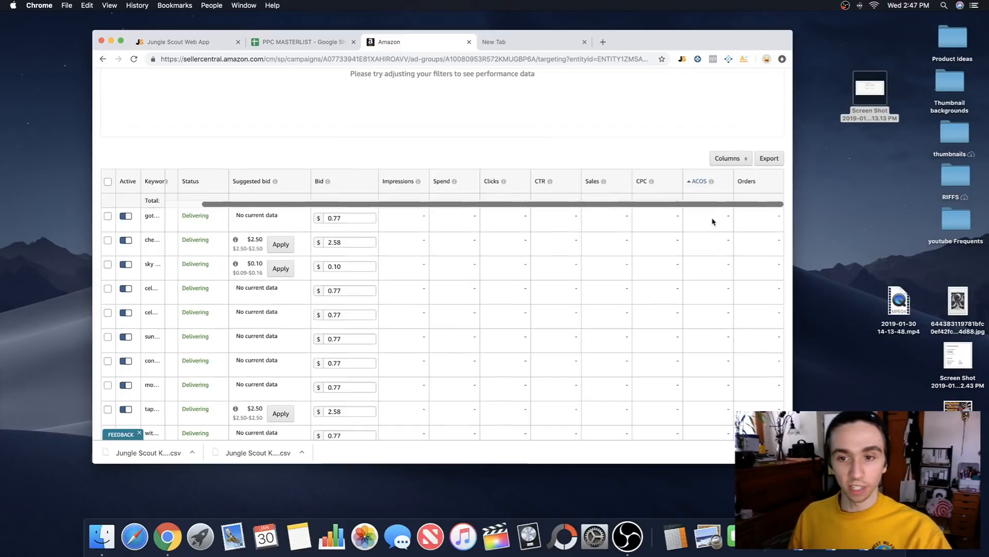
scroll(713, 223, up, 1)
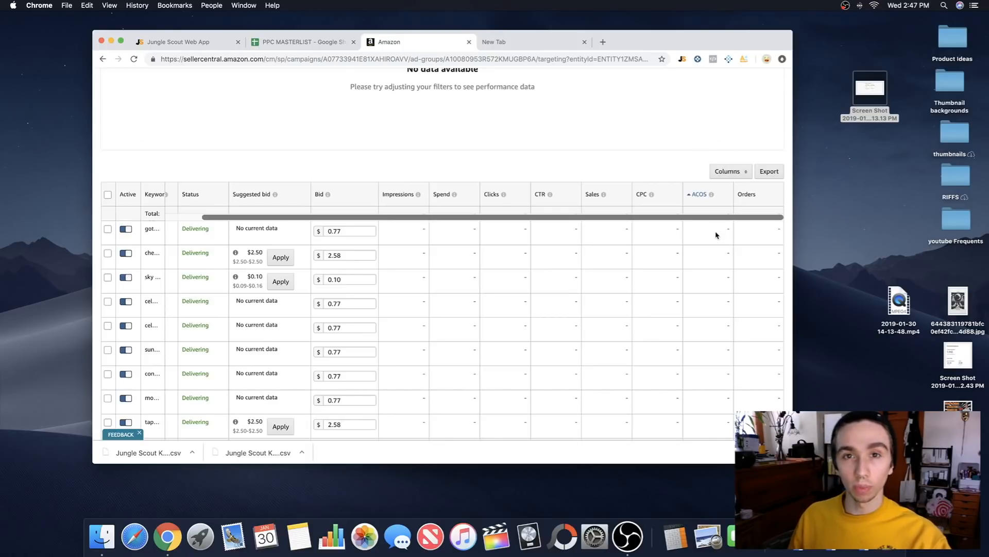
mouse_move(706, 197)
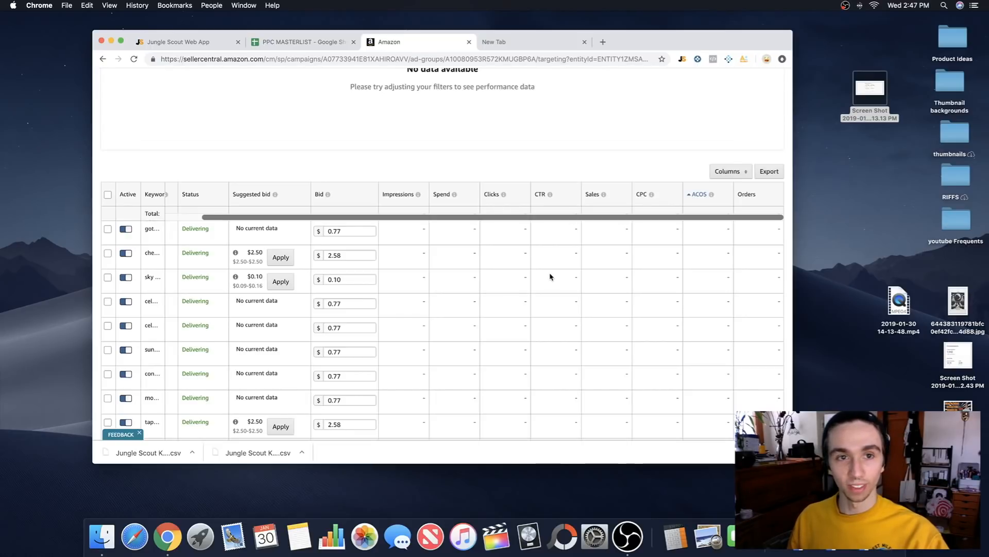
- Close the Amazon campaign page, and look over the unique keyword column on the MASTERLIST sheet of the PPC MASTERLIST spreadsheet
click(469, 42)
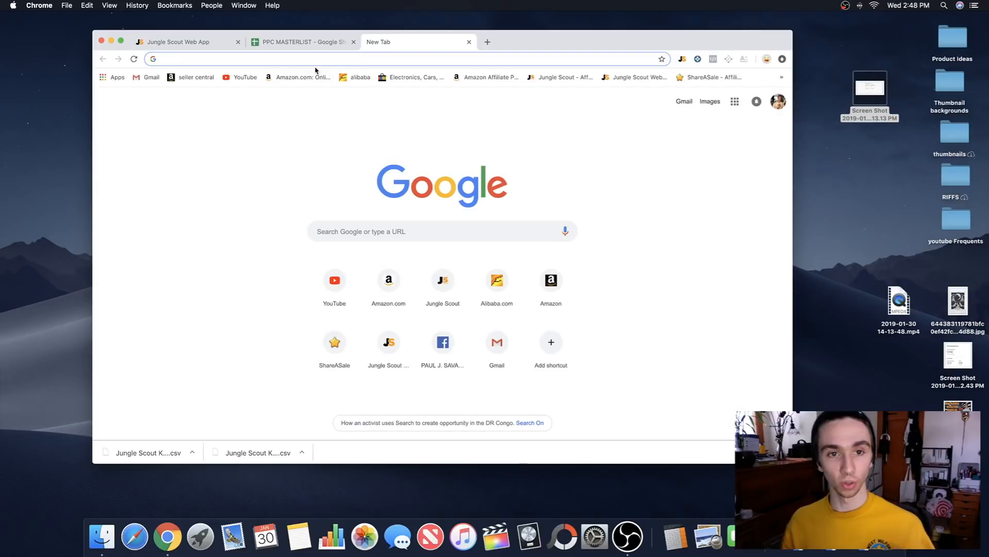
click(319, 43)
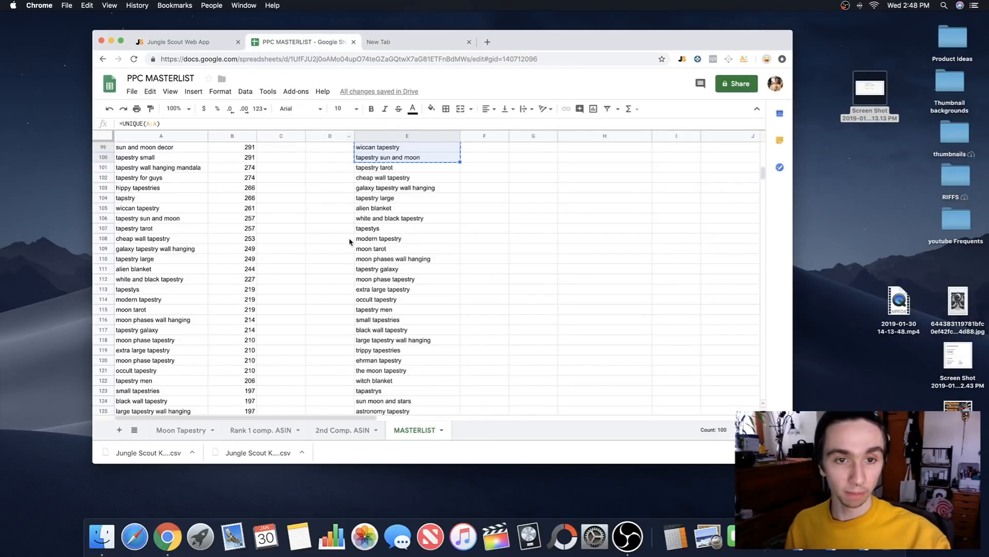
scroll(350, 241, up, 4)
scroll(350, 241, up, 2)
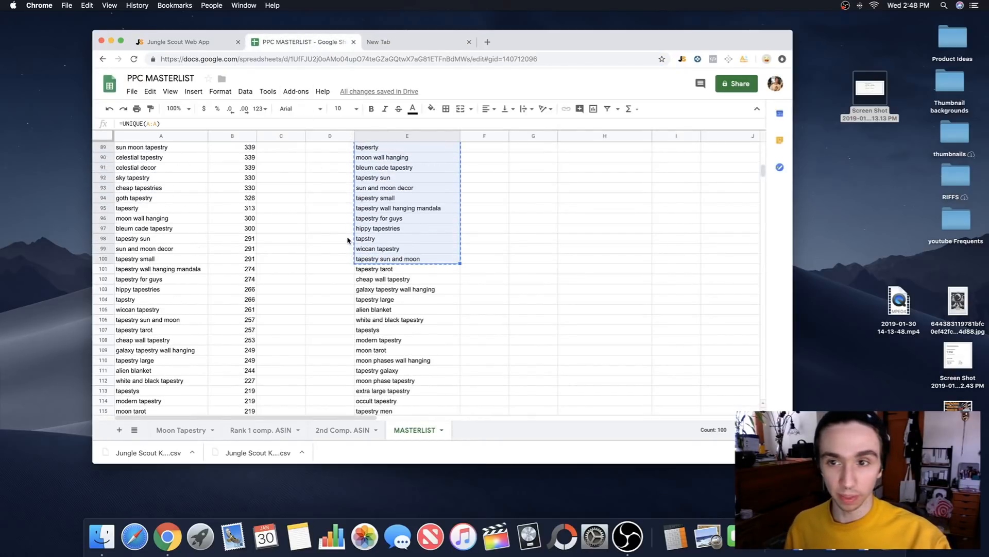
scroll(346, 262, up, 1)
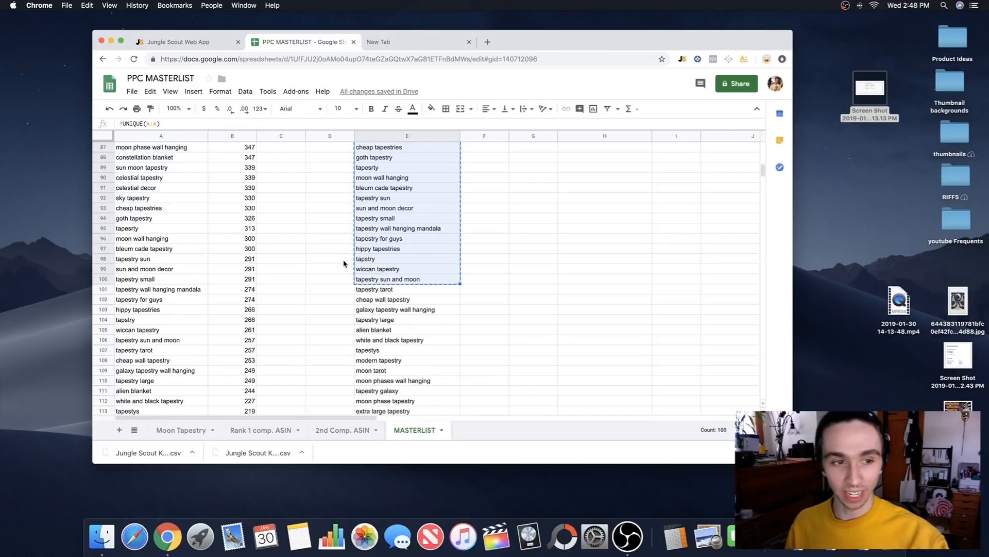
- Look through the keyword list on the MASTERLIST sheet down to its last rows
scroll(344, 263, up, 5)
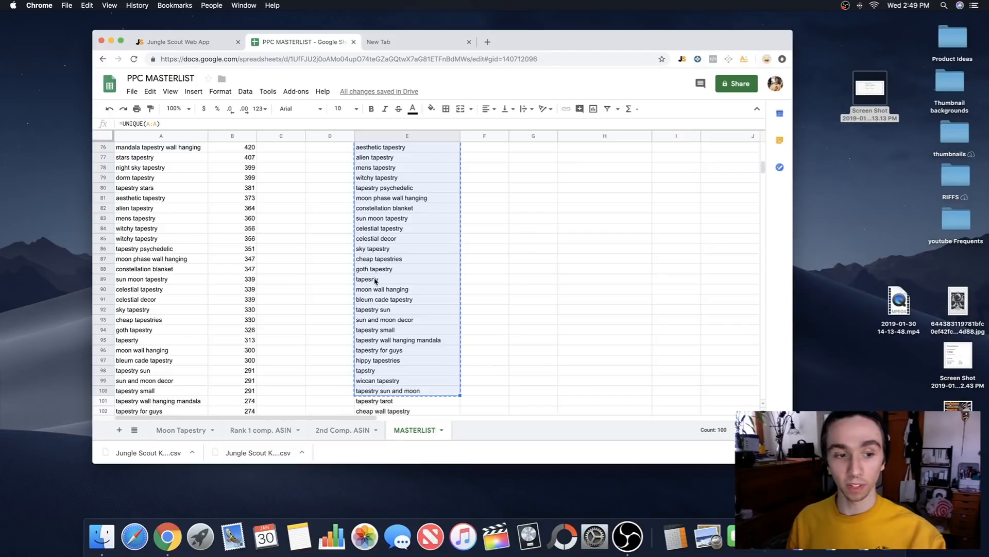
scroll(281, 332, down, 10)
scroll(276, 336, down, 20)
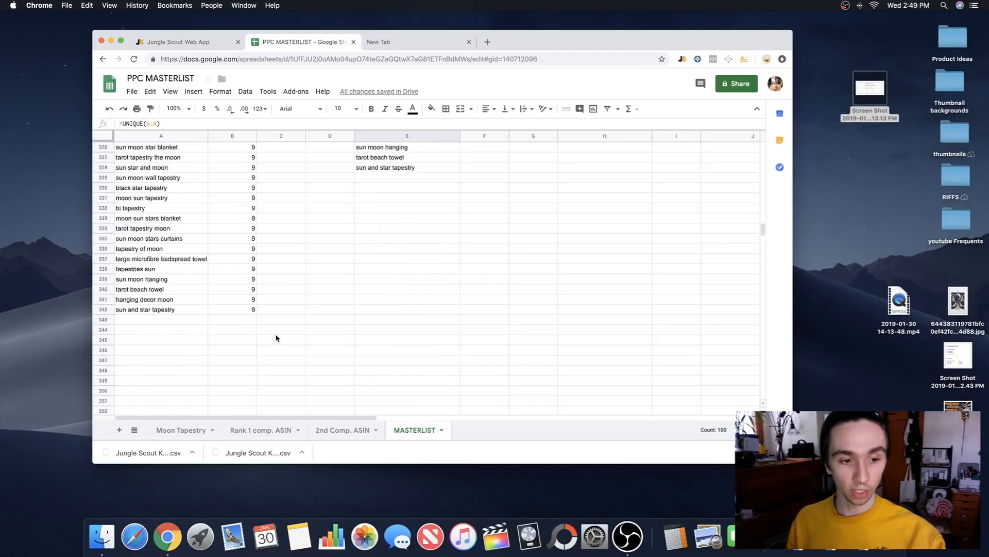
scroll(279, 333, up, 1)
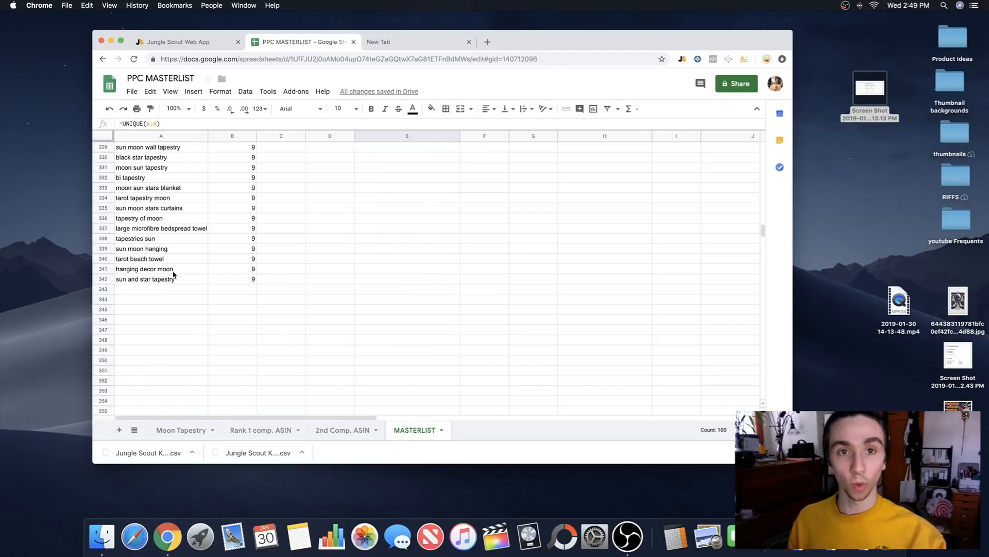
scroll(440, 320, up, 2)
scroll(440, 320, up, 1)
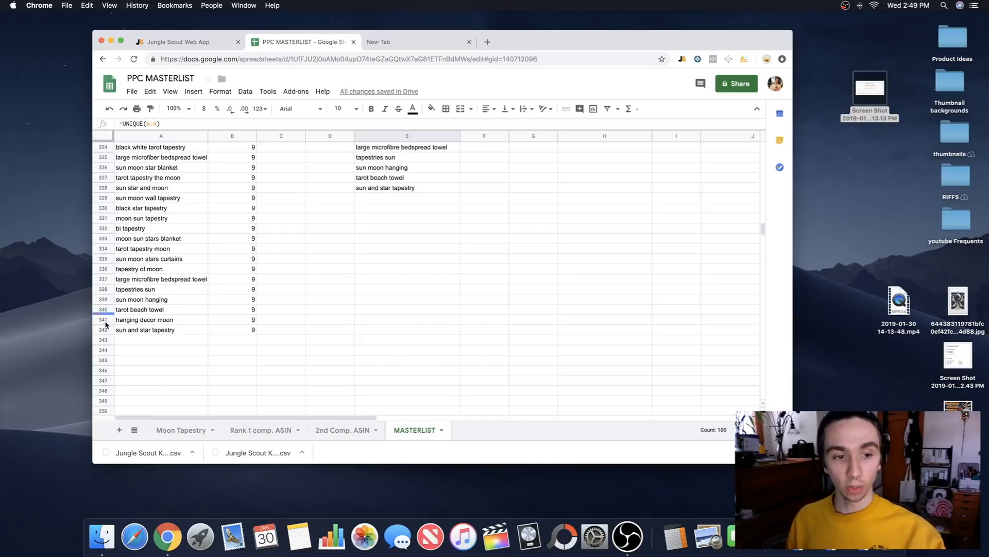
- Check the column B value of the last keyword, "sun and star tapestry", in row 342
click(246, 332)
click(268, 332)
click(240, 332)
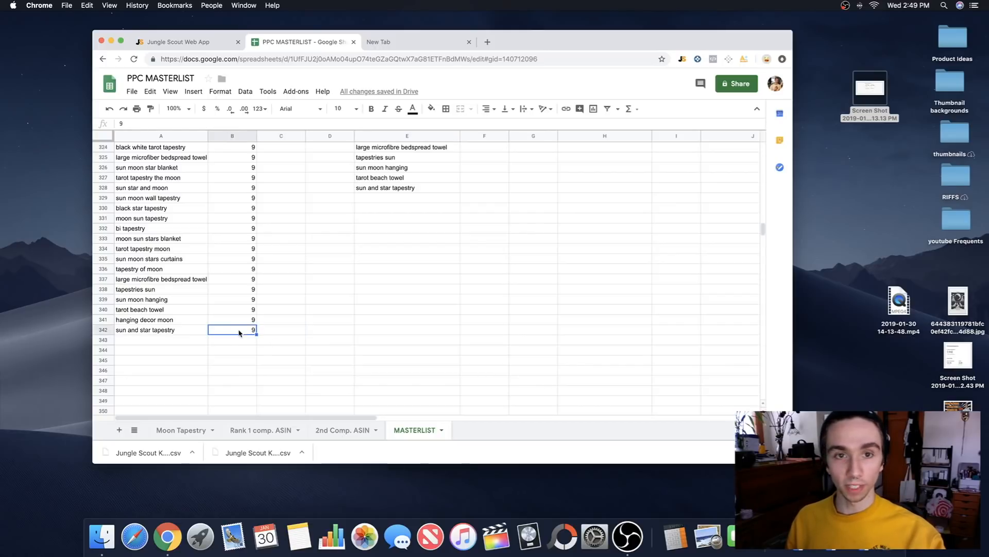
click(196, 333)
click(229, 333)
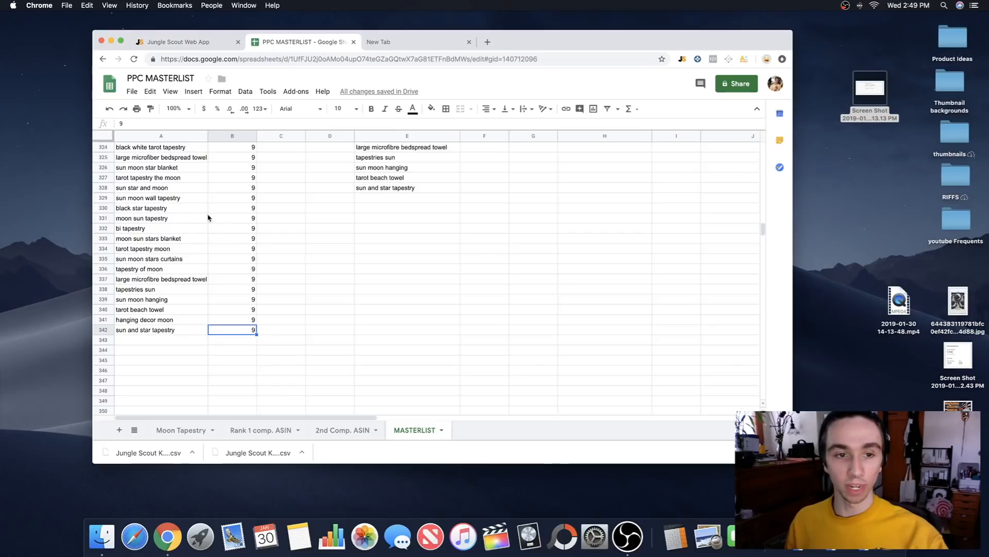
scroll(242, 262, down, 1)
scroll(240, 264, up, 1)
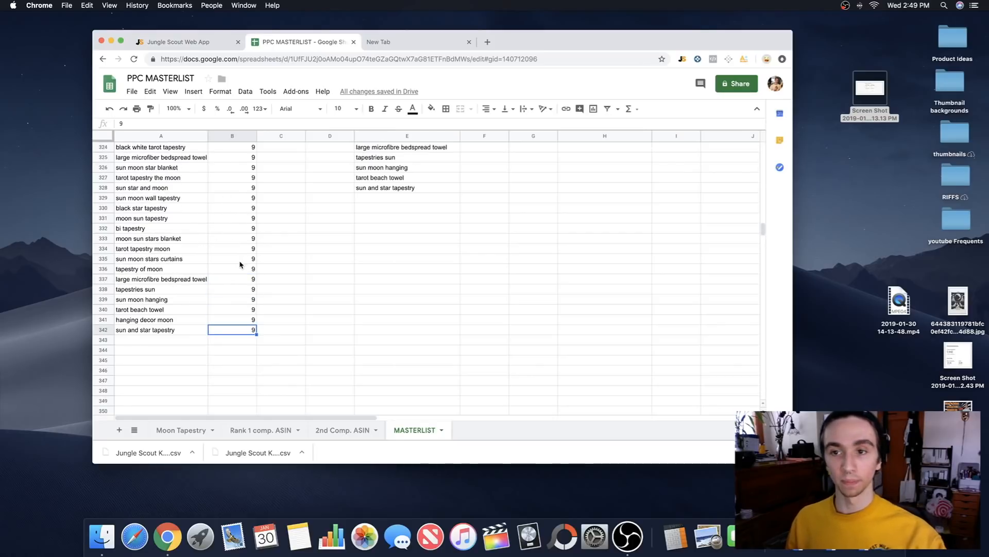